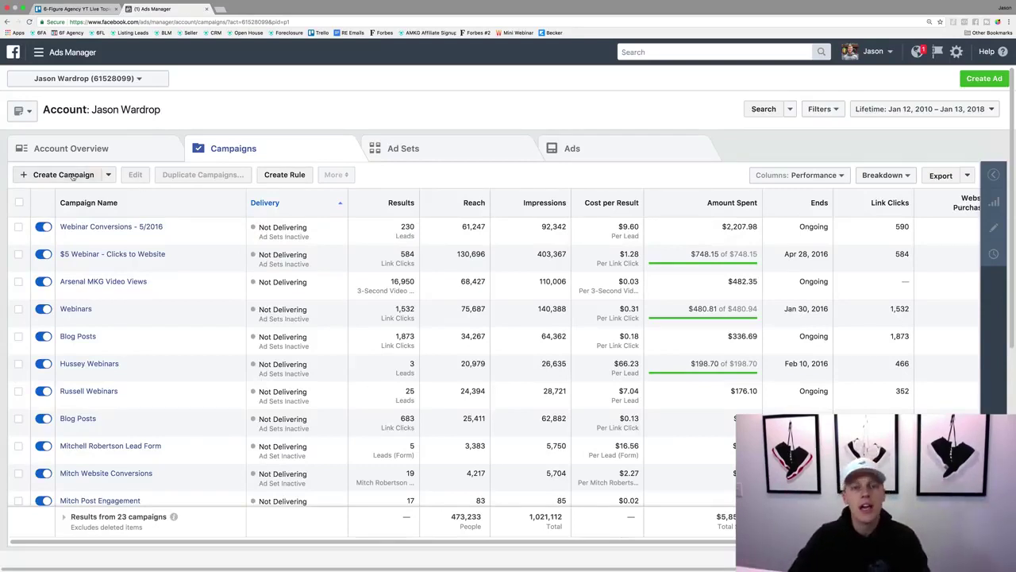
Step: Start a new campaign from scratch, discarding the saved draft, and choose Traffic as its marketing objective
{"action": "left_click", "coordinate": [64, 174]}
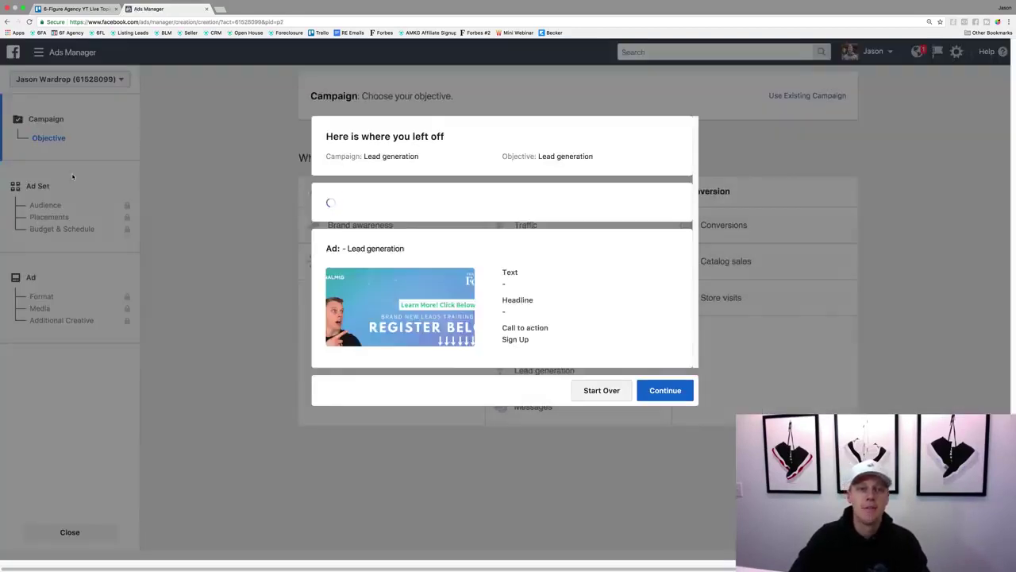
{"action": "left_click", "coordinate": [601, 449]}
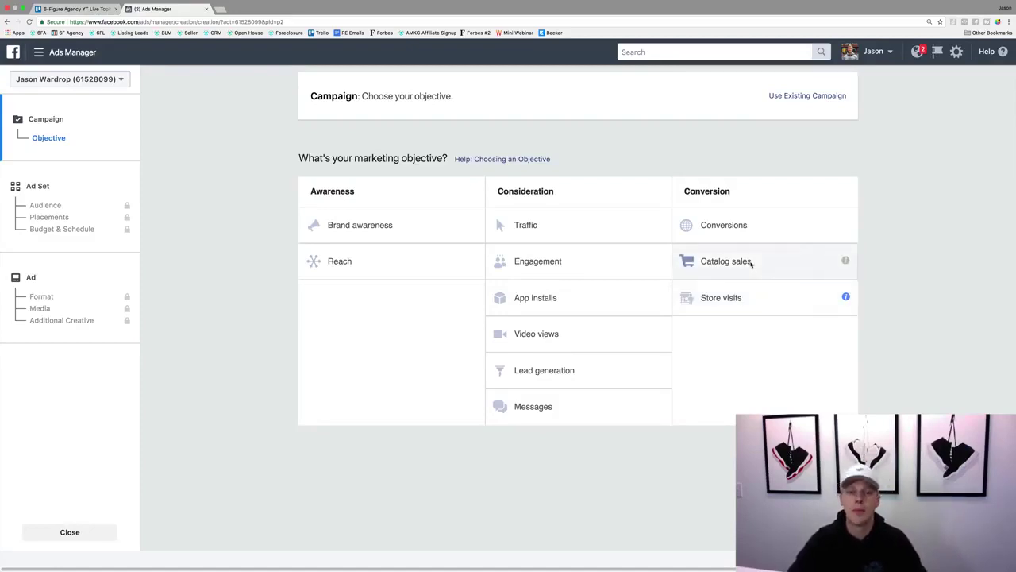
{"action": "left_click", "coordinate": [556, 225]}
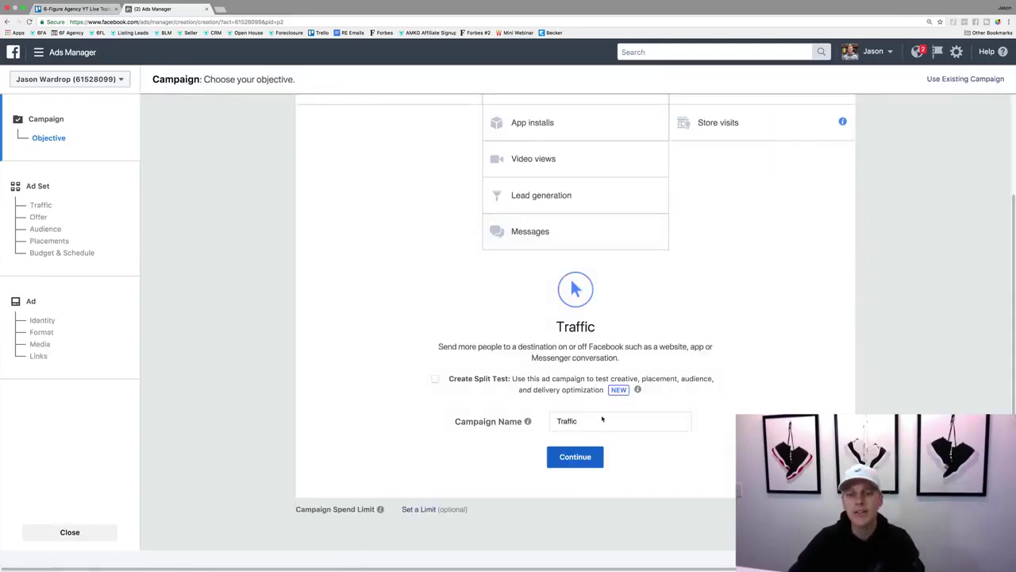
Step: Name the campaign "Demo Traffic Campaign" and continue to the ad set settings
{"action": "double_click", "coordinate": [596, 419]}
{"action": "type", "text": "D"}
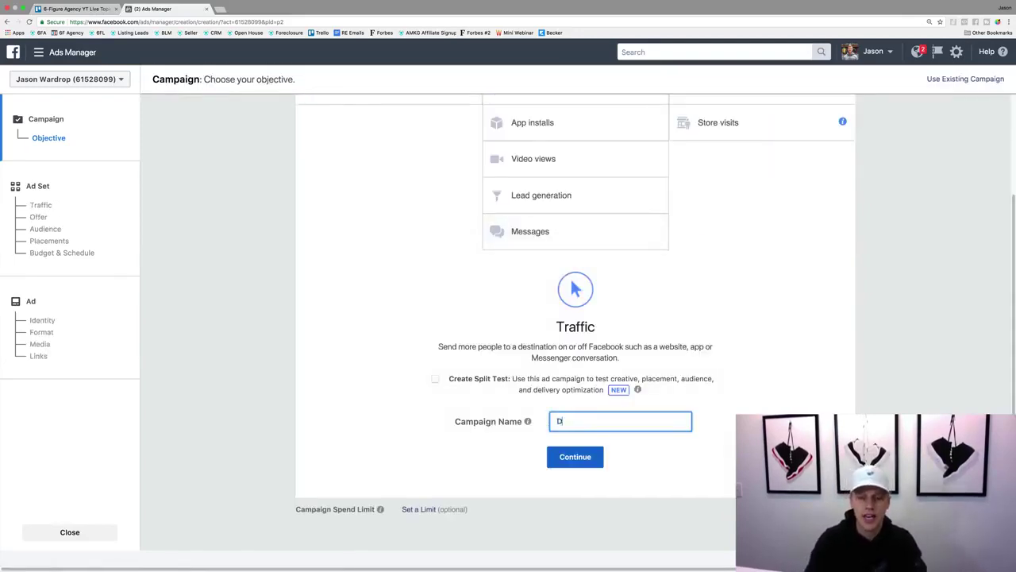
{"action": "type", "text": "emo Traffic Campaign"}
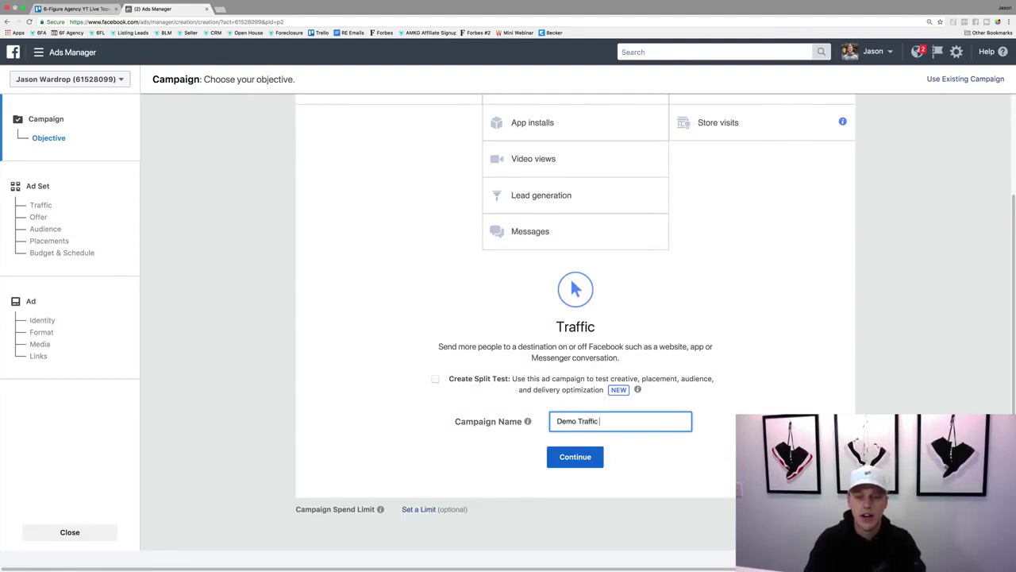
{"action": "left_click", "coordinate": [570, 459]}
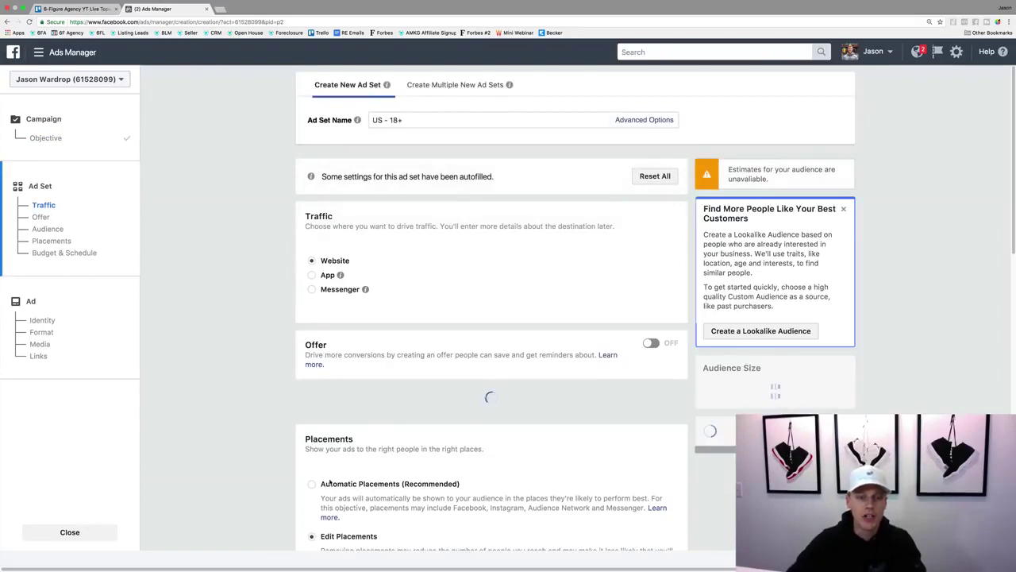
{"action": "scroll", "coordinate": [332, 477], "scroll_direction": "down", "scroll_amount": 10}
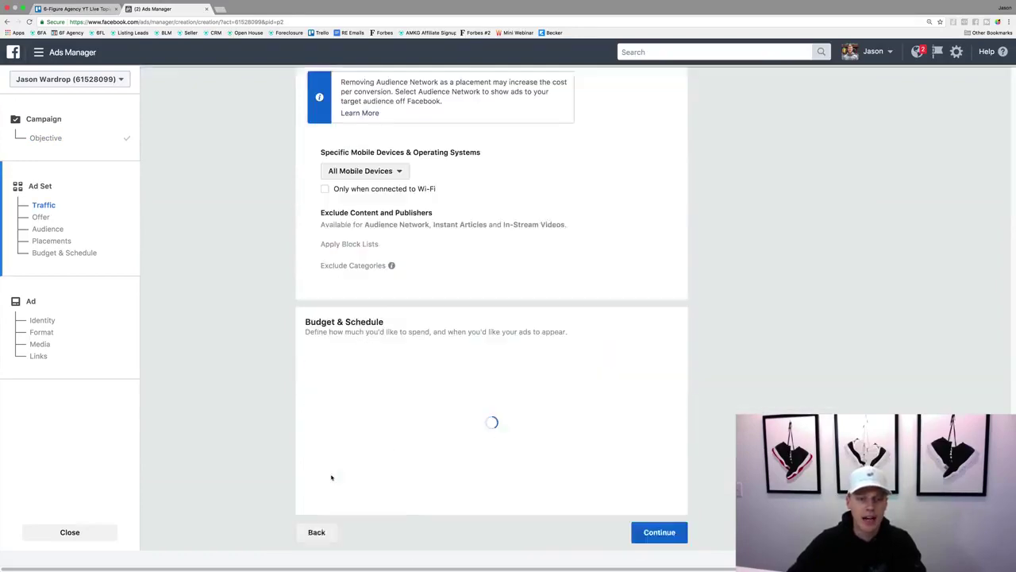
{"action": "scroll", "coordinate": [317, 529], "scroll_direction": "down", "scroll_amount": 3}
{"action": "left_click", "coordinate": [317, 531]}
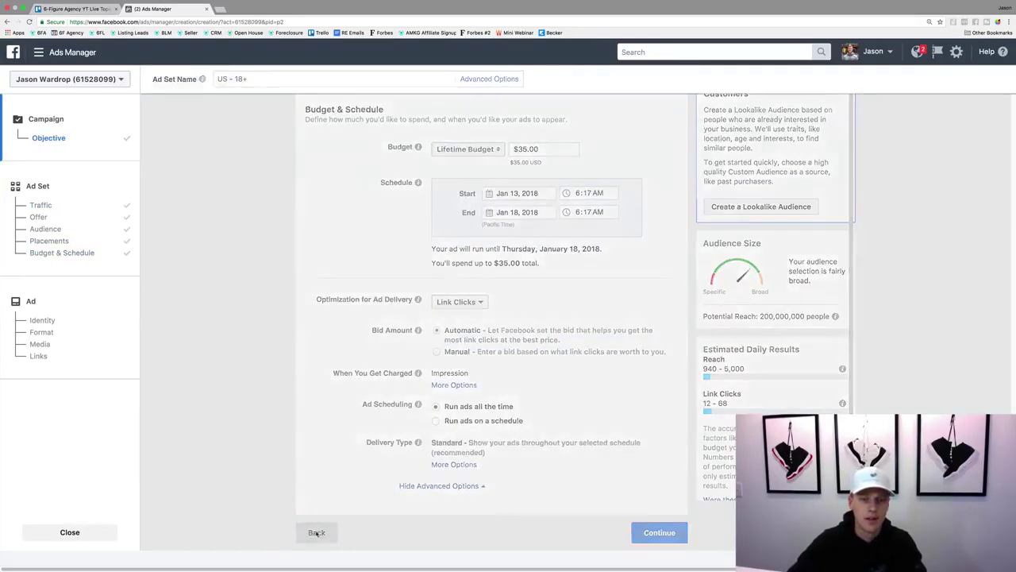
{"action": "scroll", "coordinate": [365, 492], "scroll_direction": "down", "scroll_amount": 3}
{"action": "scroll", "coordinate": [418, 446], "scroll_direction": "down", "scroll_amount": 1}
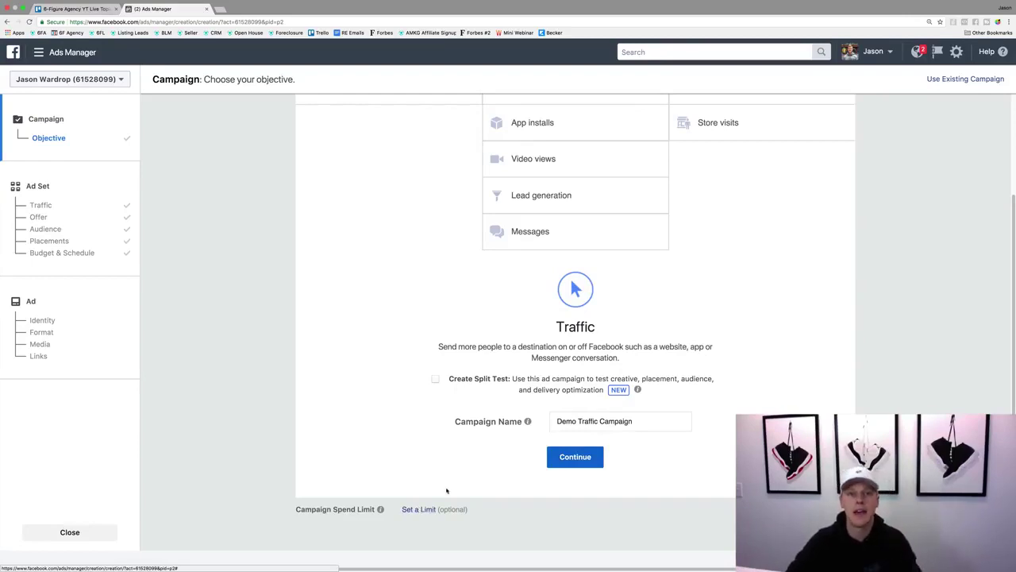
{"action": "left_click", "coordinate": [576, 458]}
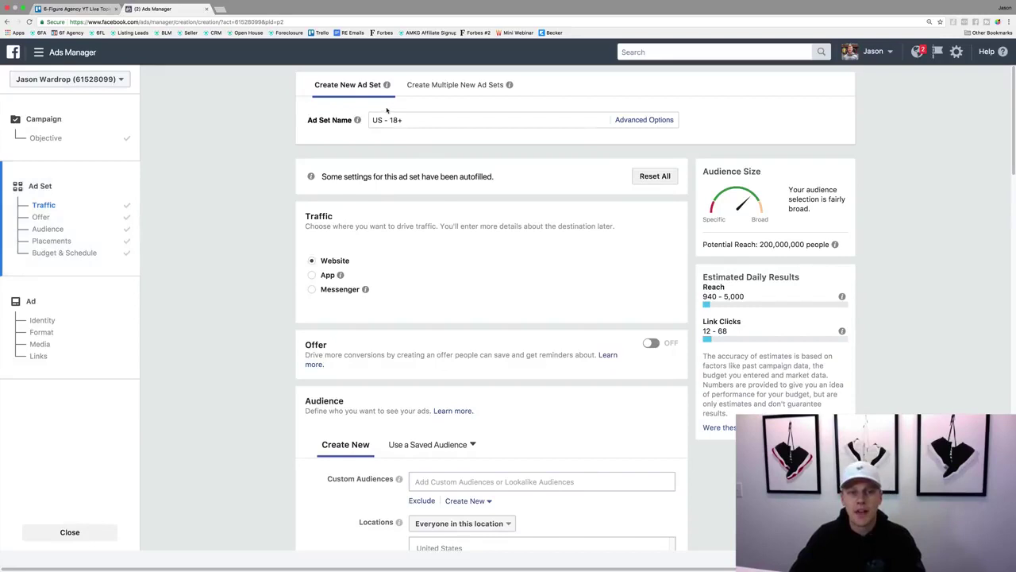
Step: Rename the ad set as "Demo Traffic Ad Set -"
{"action": "triple_click", "coordinate": [430, 120]}
{"action": "type", "text": "De"}
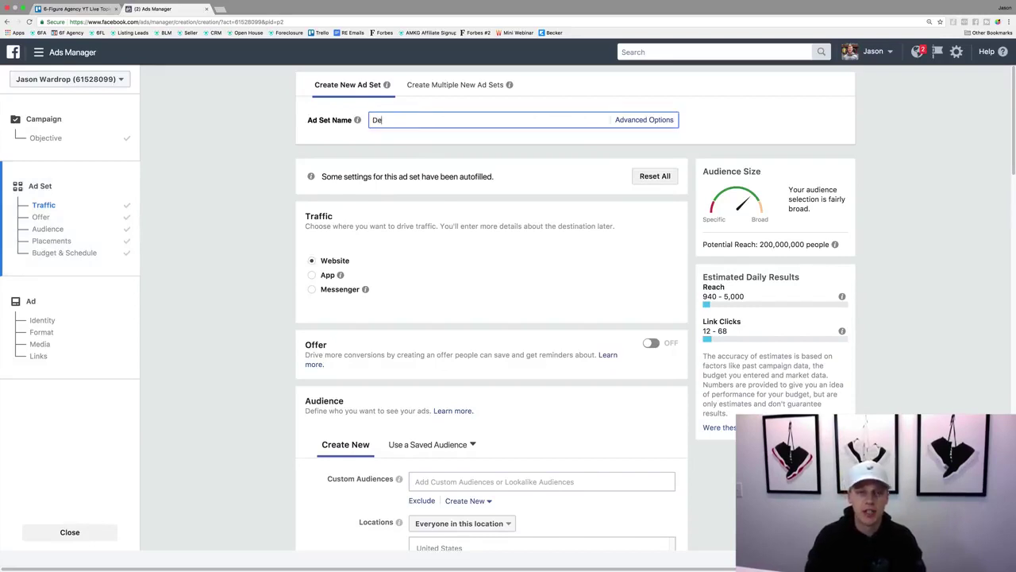
{"action": "type", "text": "mo Traffic "}
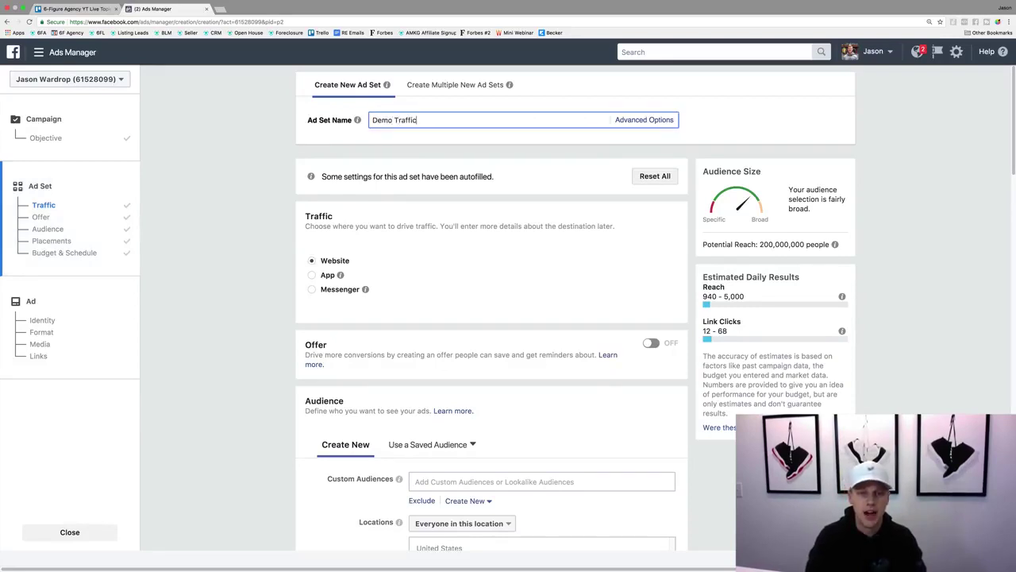
{"action": "type", "text": "Ad Set -"}
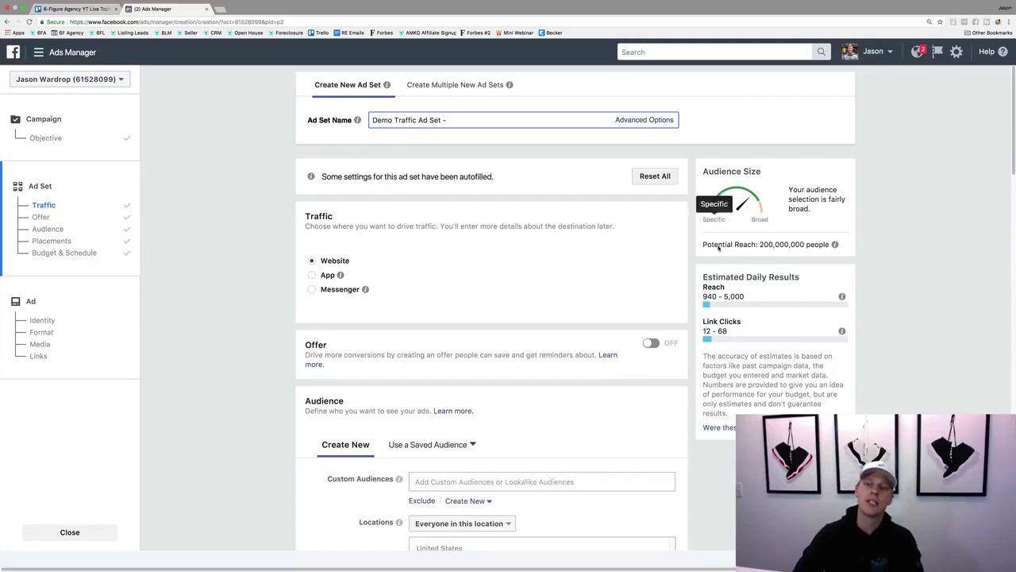
{"action": "left_click_drag", "start_coordinate": [760, 244], "coordinate": [704, 244]}
{"action": "left_click", "coordinate": [804, 240]}
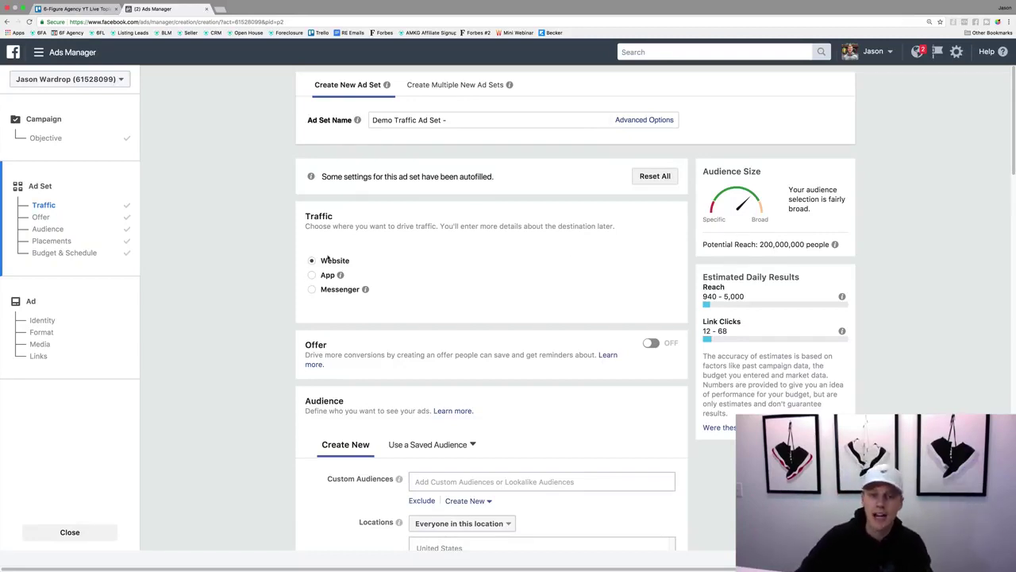
Step: Replace the United States with Orlando, Florida as the audience's target location
{"action": "scroll", "coordinate": [325, 274], "scroll_direction": "down", "scroll_amount": 3}
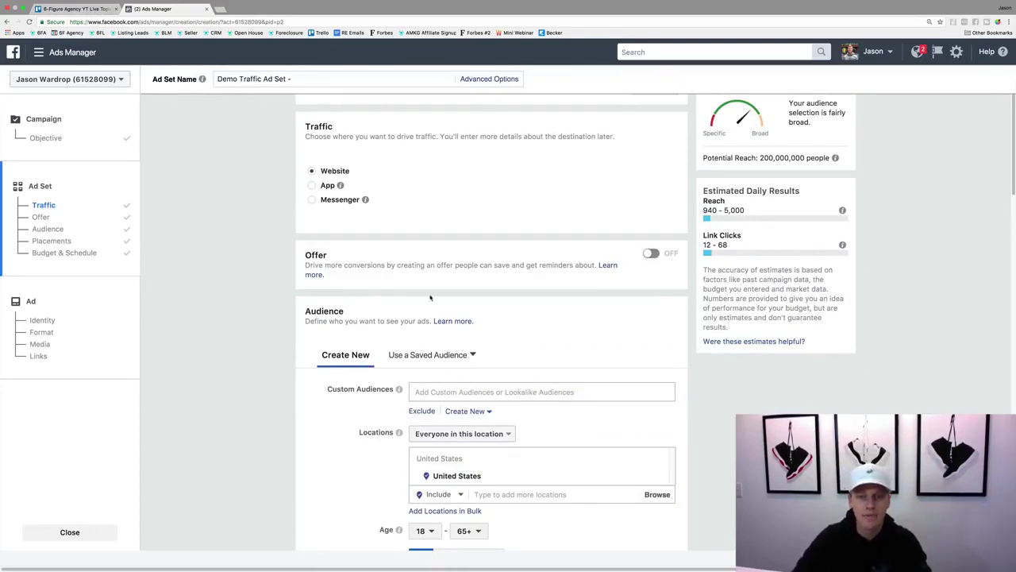
{"action": "scroll", "coordinate": [345, 343], "scroll_direction": "down", "scroll_amount": 3}
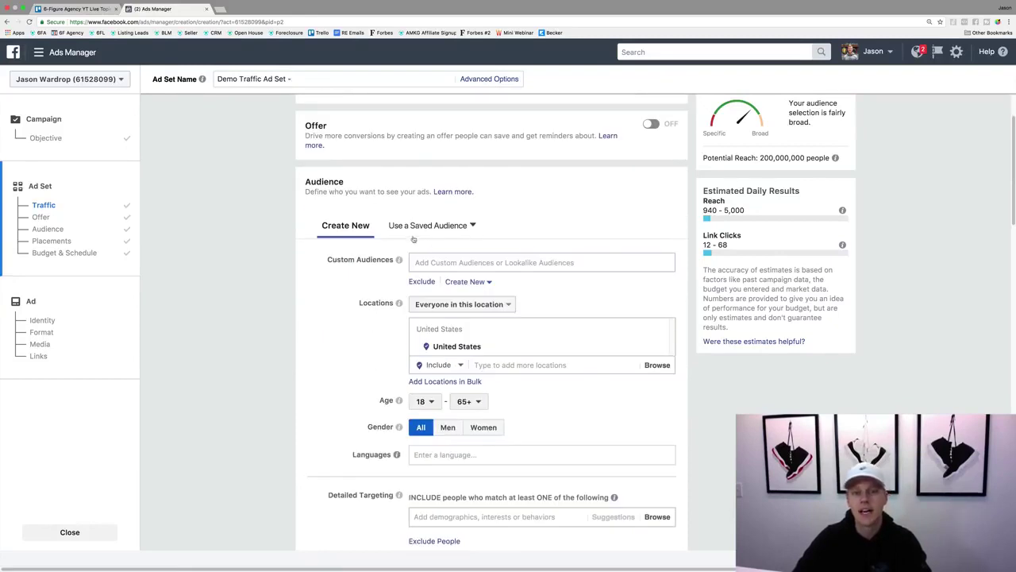
{"action": "left_click_drag", "start_coordinate": [317, 261], "coordinate": [395, 259]}
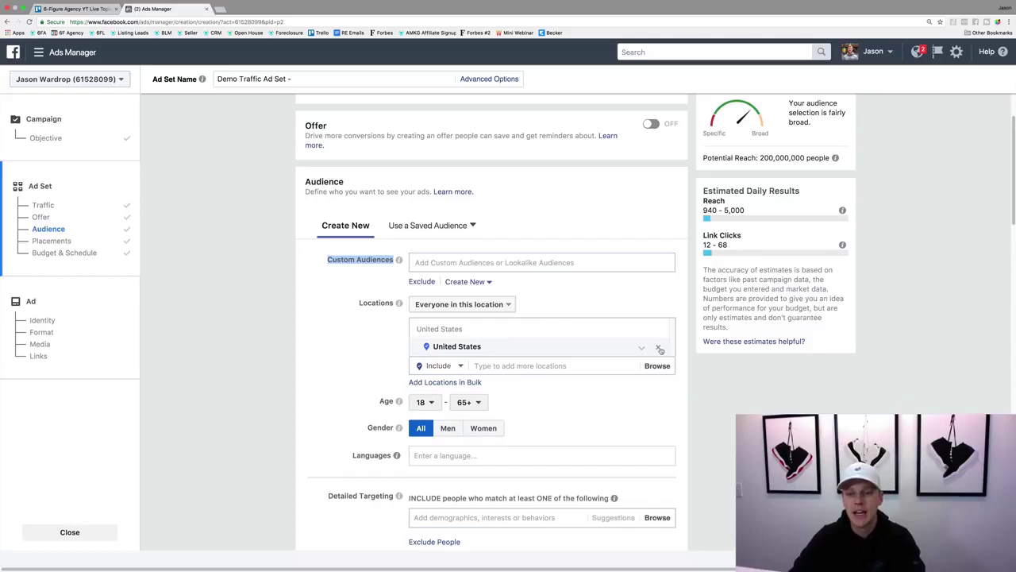
{"action": "left_click", "coordinate": [662, 350]}
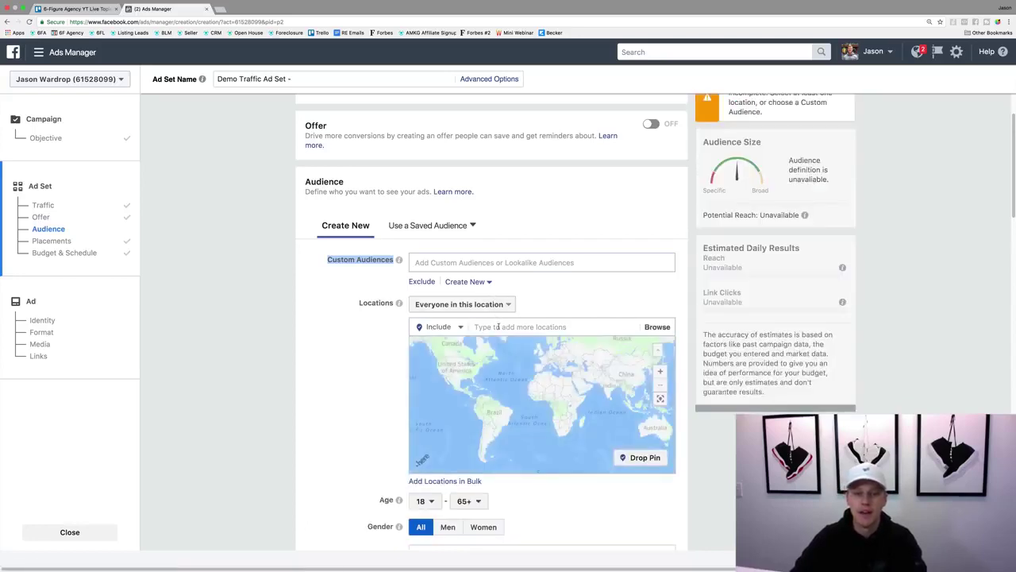
{"action": "left_click", "coordinate": [498, 327]}
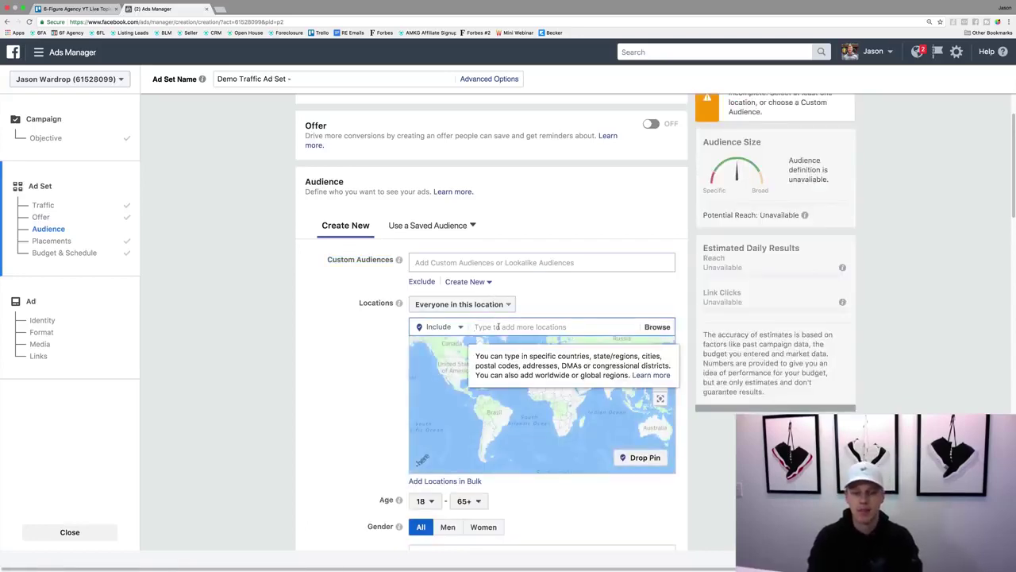
{"action": "type", "text": "Orlando"}
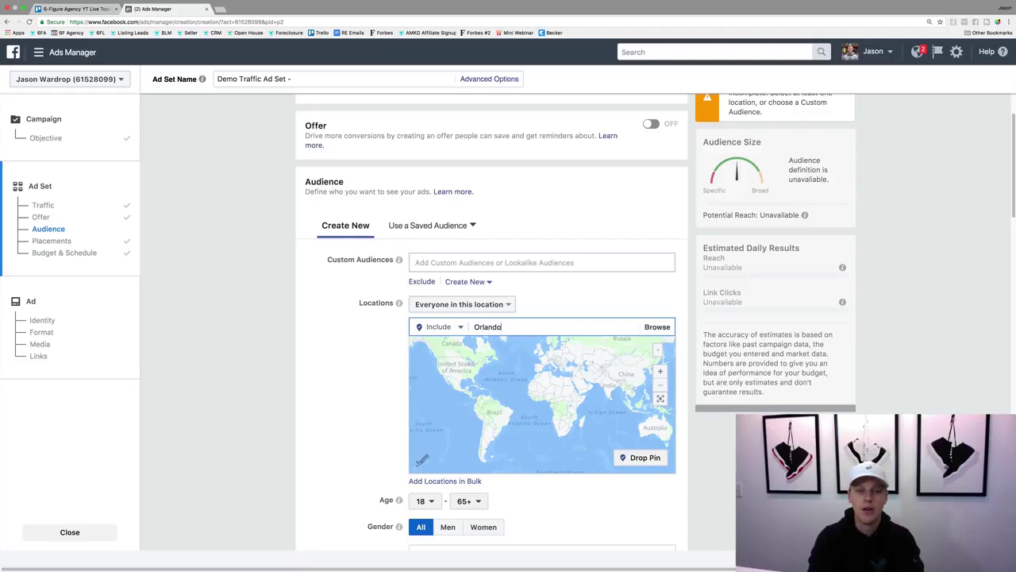
{"action": "type", "text": " Florida"}
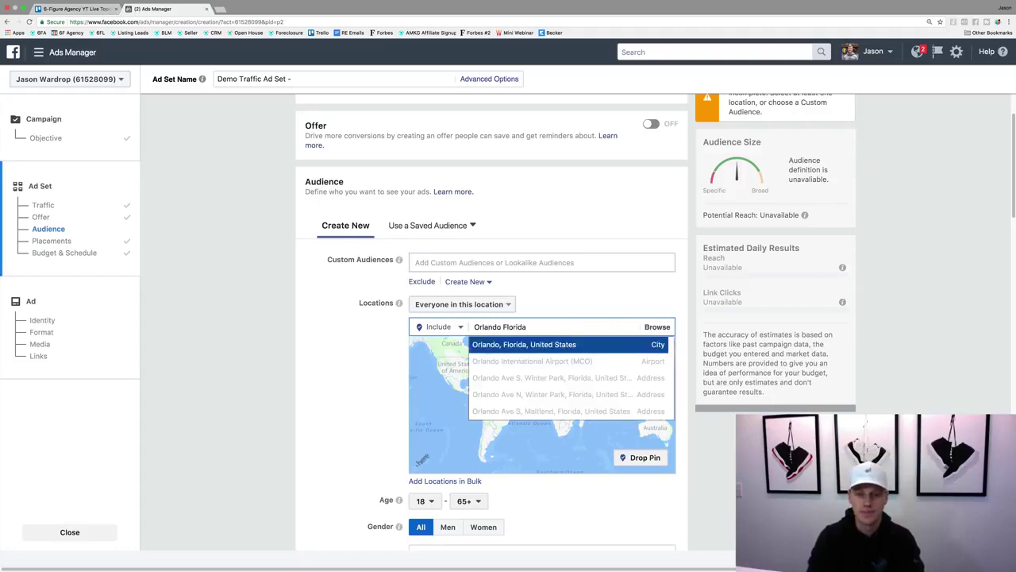
{"action": "key", "text": "Return"}
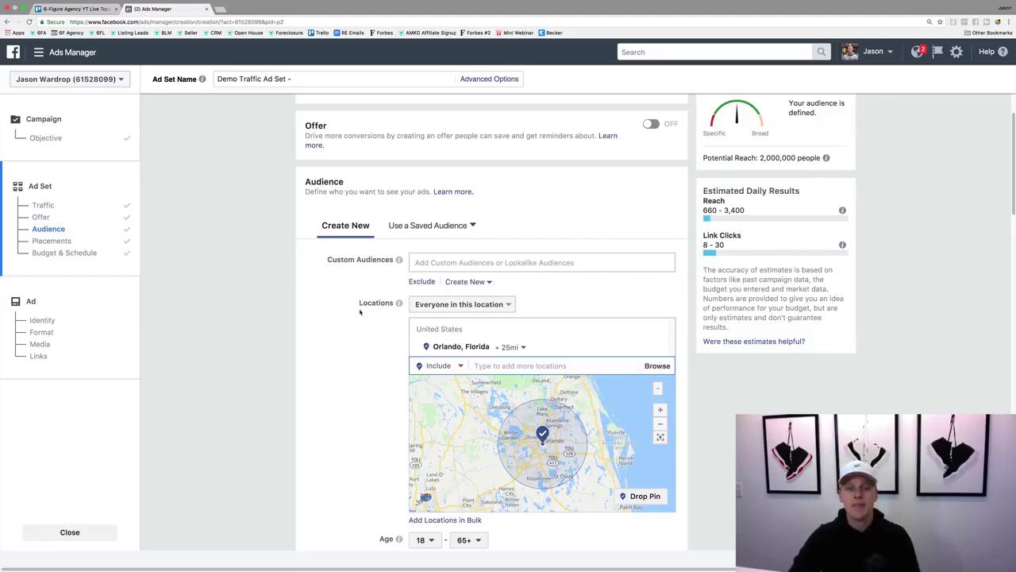
Step: Restrict the location targeting to people who live in this location
{"action": "left_click", "coordinate": [468, 306]}
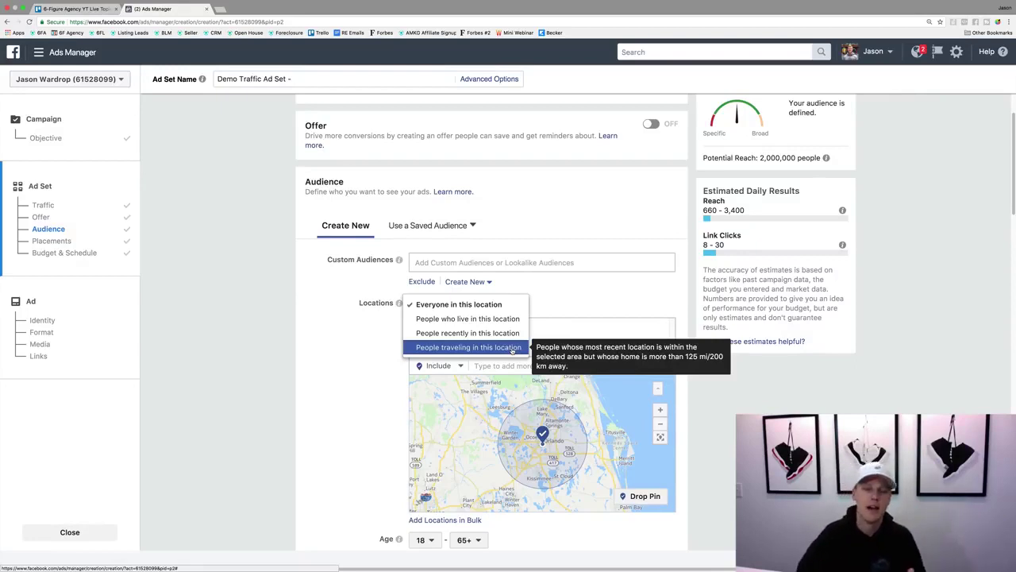
{"action": "left_click", "coordinate": [468, 318]}
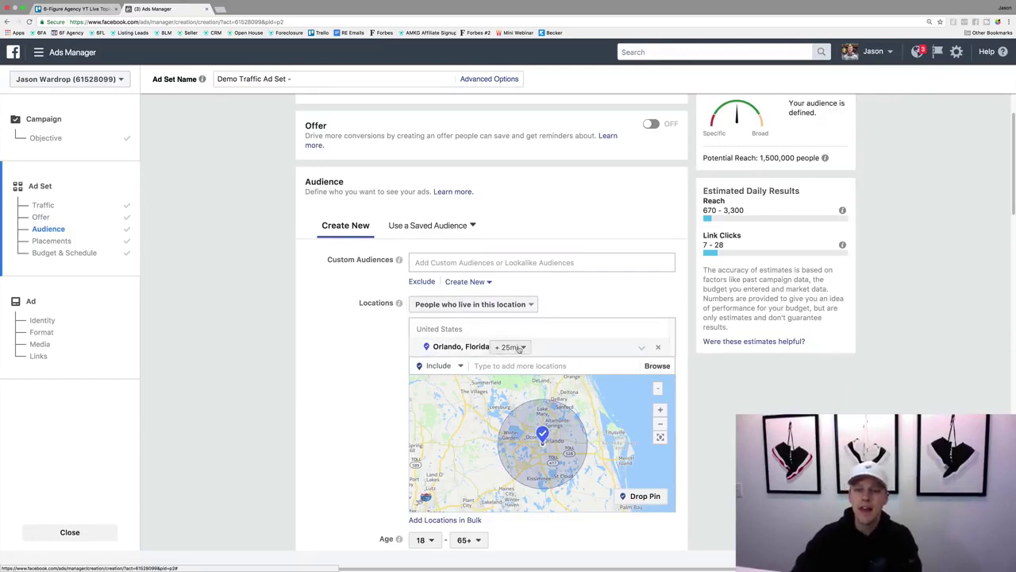
{"action": "left_click_drag", "start_coordinate": [760, 158], "coordinate": [798, 158]}
{"action": "left_click", "coordinate": [798, 158]}
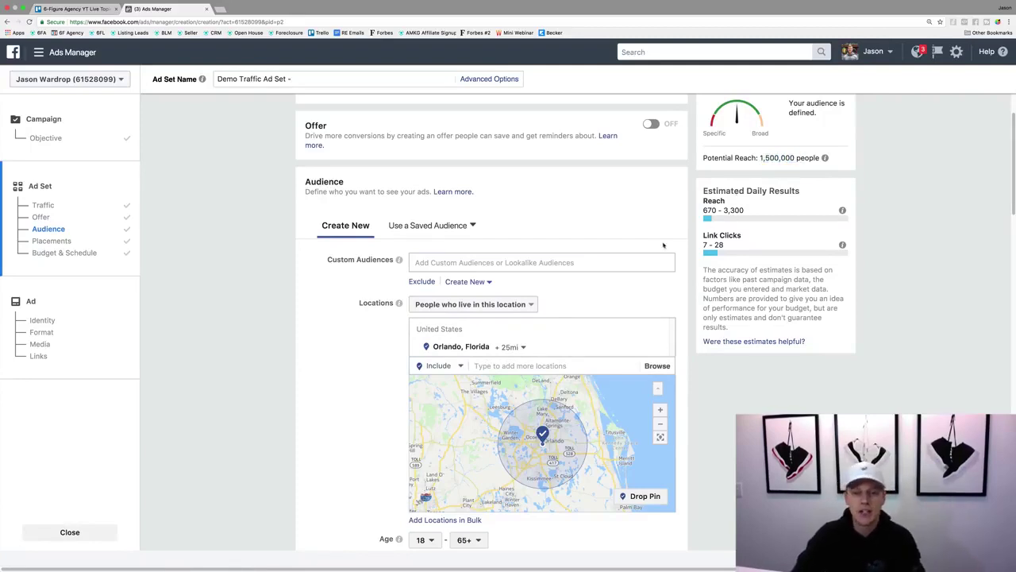
Step: Limit the Orlando location to the current city only
{"action": "left_click", "coordinate": [515, 350]}
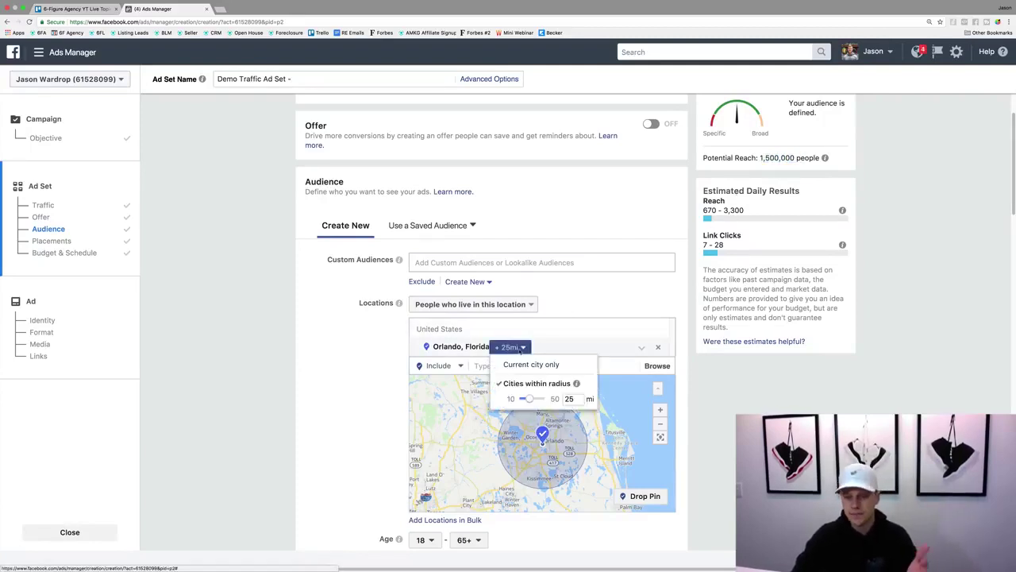
{"action": "left_click", "coordinate": [532, 365]}
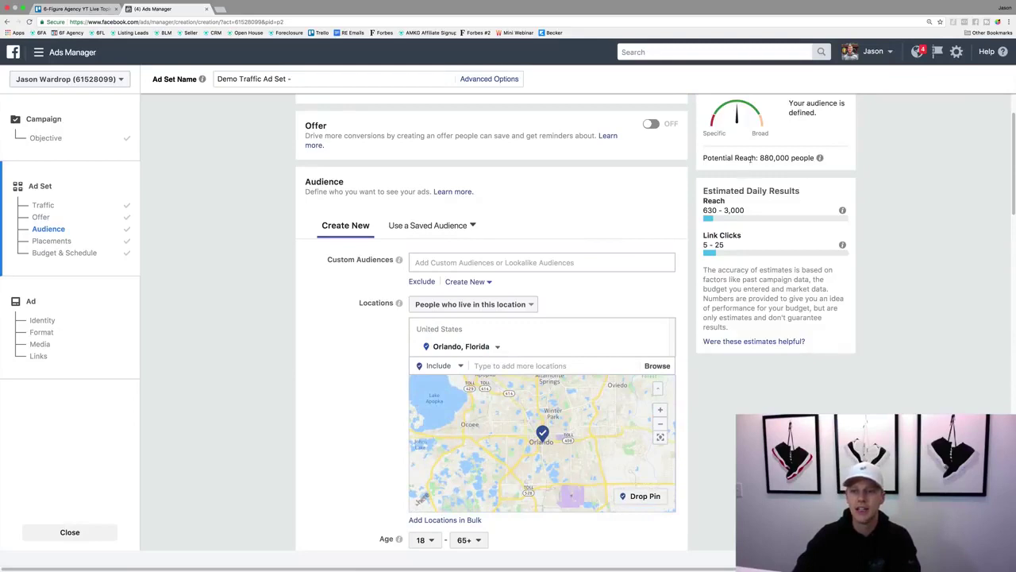
Step: Target cities within a radius of 10 miles around Orlando
{"action": "left_click", "coordinate": [497, 346]}
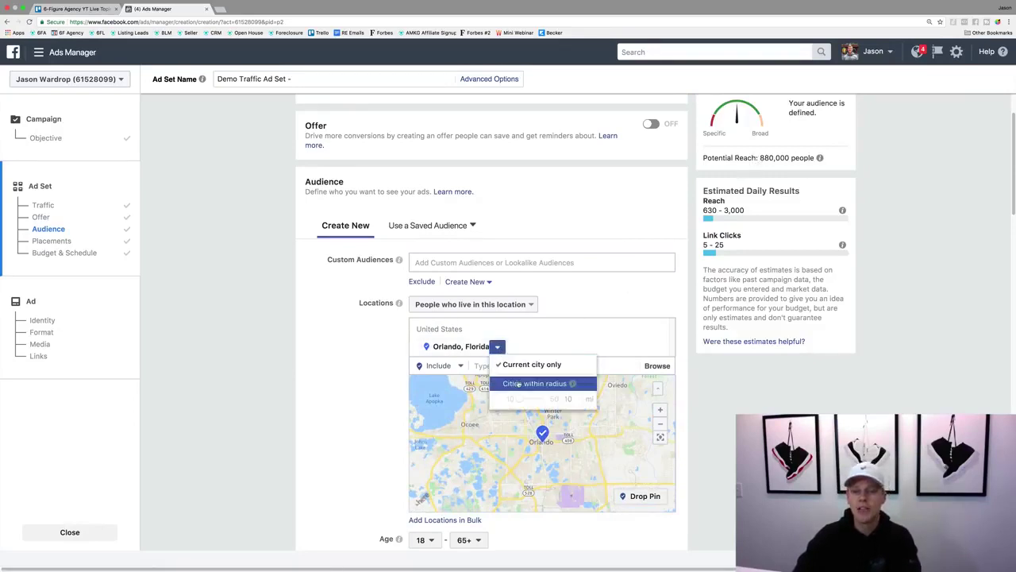
{"action": "left_click", "coordinate": [518, 383]}
{"action": "left_click", "coordinate": [510, 347]}
{"action": "left_click_drag", "start_coordinate": [534, 401], "coordinate": [512, 399]}
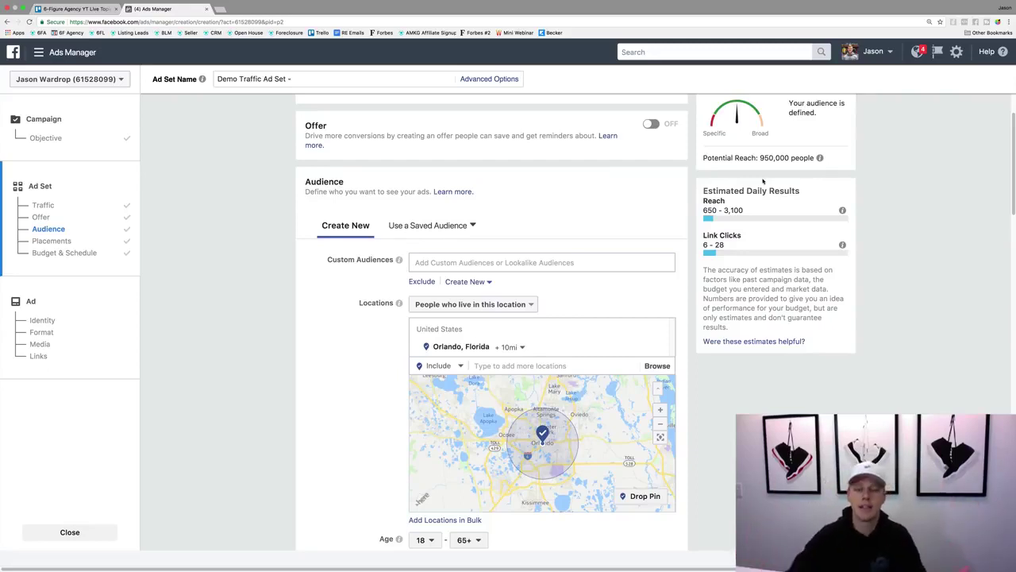
Step: Set the audience's minimum age to 26
{"action": "scroll", "coordinate": [348, 311], "scroll_direction": "down", "scroll_amount": 5}
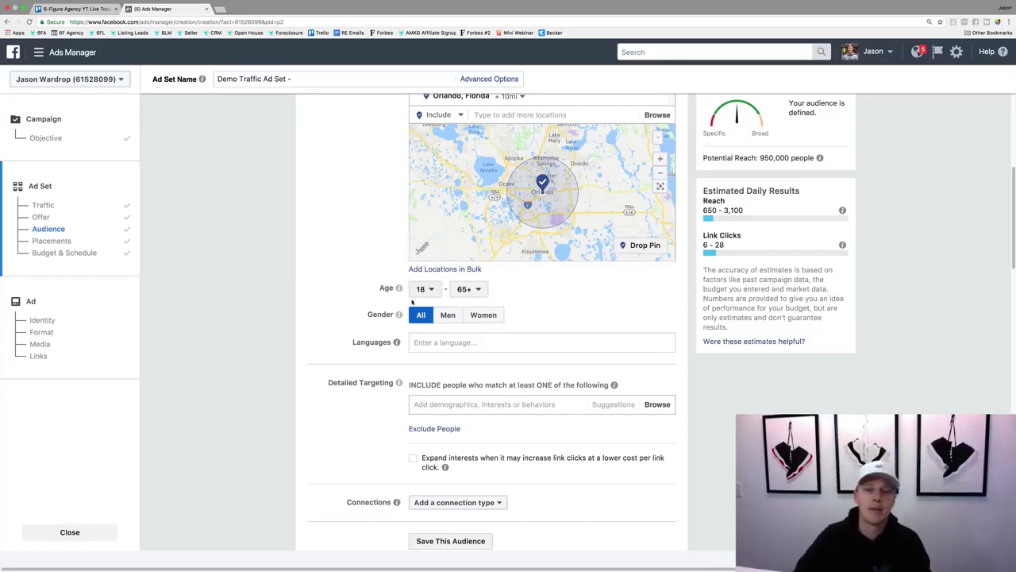
{"action": "left_click", "coordinate": [421, 289]}
{"action": "scroll", "coordinate": [425, 393], "scroll_direction": "down", "scroll_amount": 3}
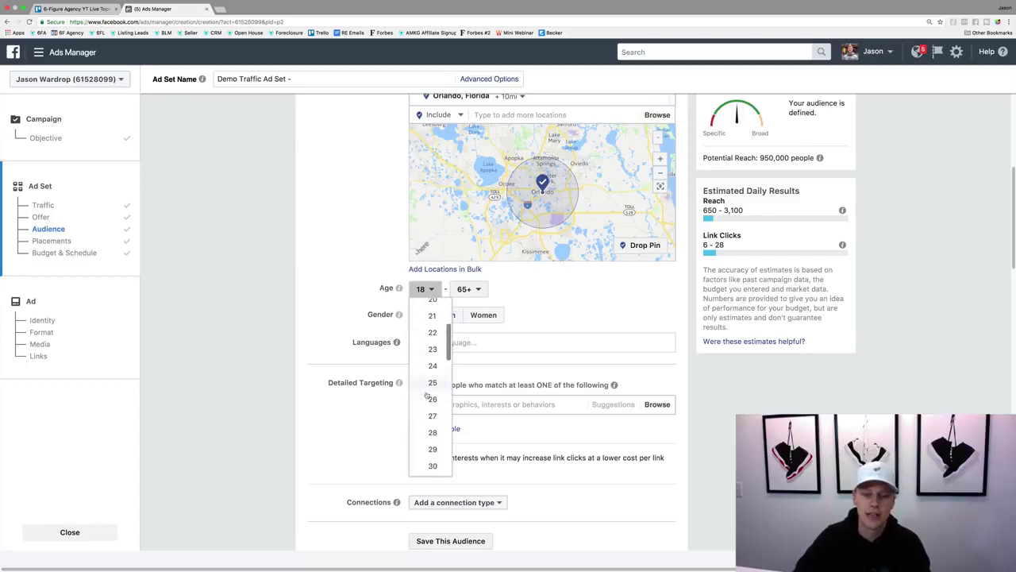
{"action": "left_click", "coordinate": [429, 399]}
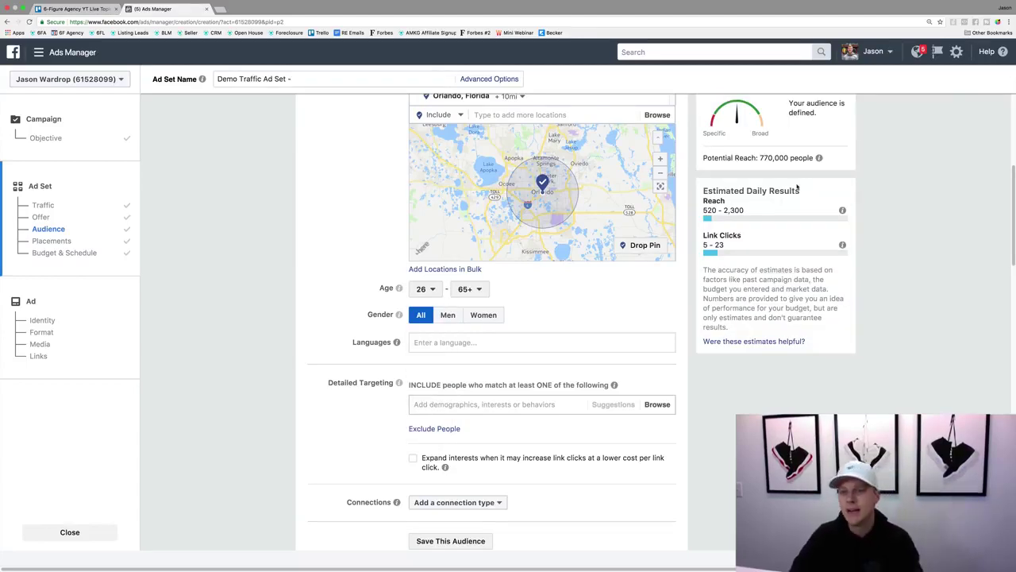
{"action": "left_click_drag", "start_coordinate": [760, 158], "coordinate": [775, 157]}
{"action": "left_click", "coordinate": [775, 157]}
Step: Add English (All) as the audience's language
{"action": "left_click", "coordinate": [449, 340]}
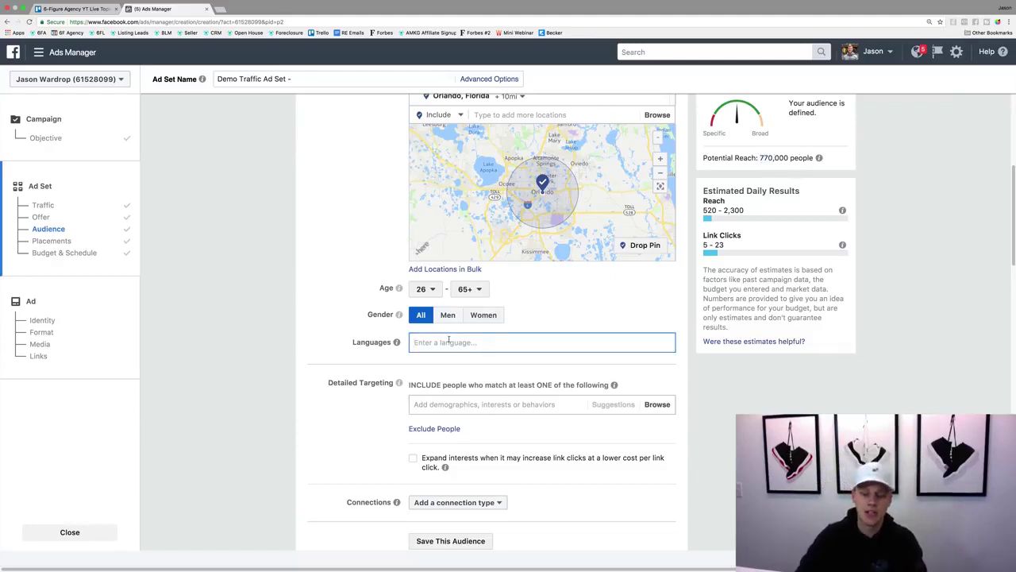
{"action": "type", "text": "eng"}
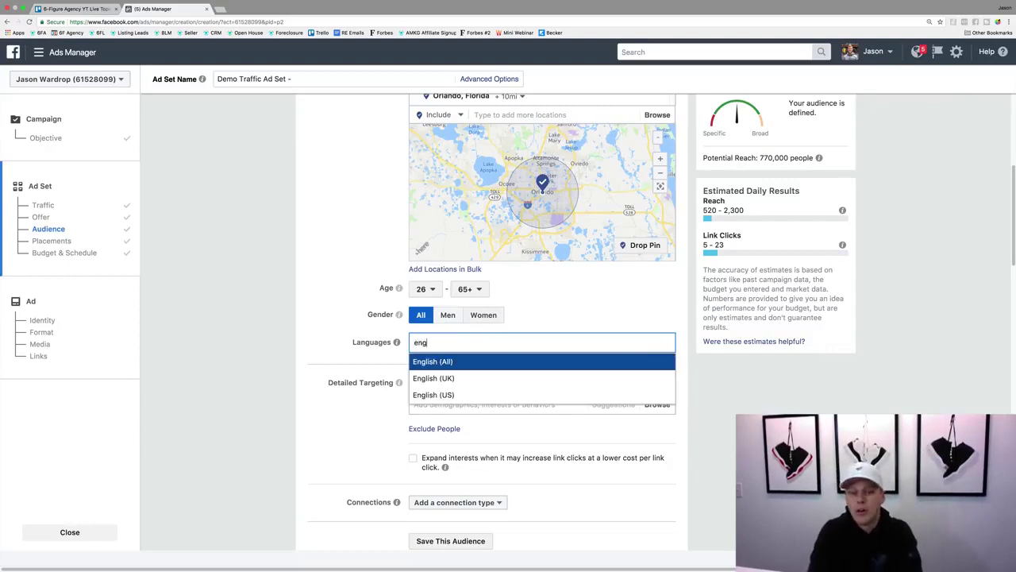
{"action": "key", "text": "Return"}
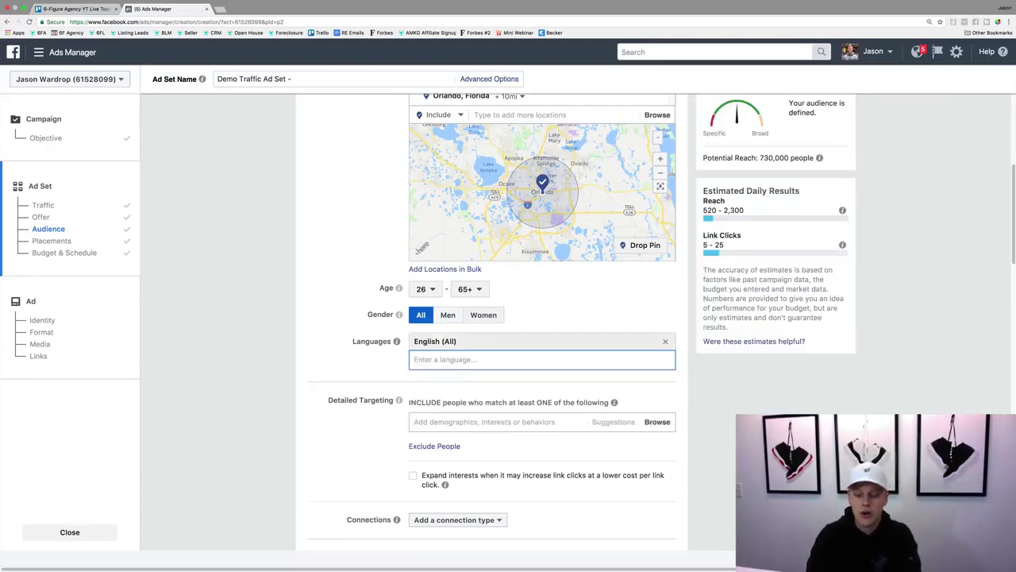
Step: Replace English (All) with Spanish (All) as the audience's language and check the potential reach
{"action": "left_click", "coordinate": [665, 342]}
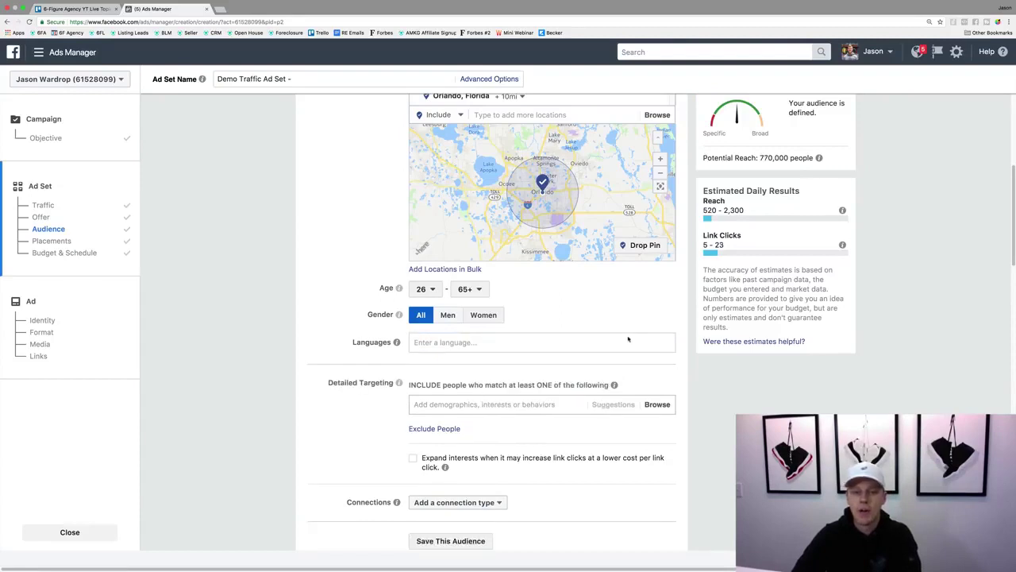
{"action": "left_click", "coordinate": [514, 343]}
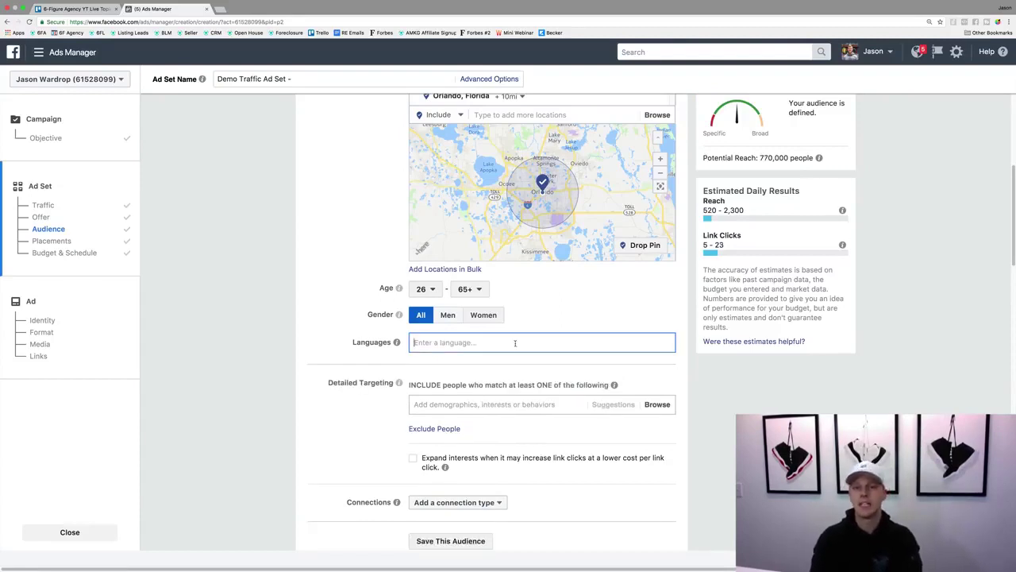
{"action": "type", "text": "span"}
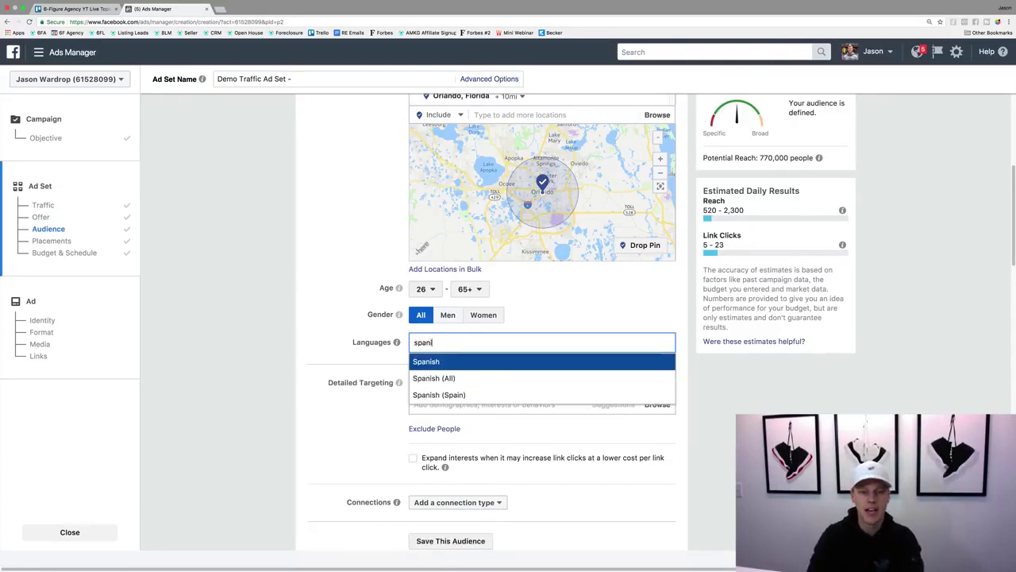
{"action": "type", "text": "i"}
{"action": "key", "text": "Down"}
{"action": "key", "text": "Return"}
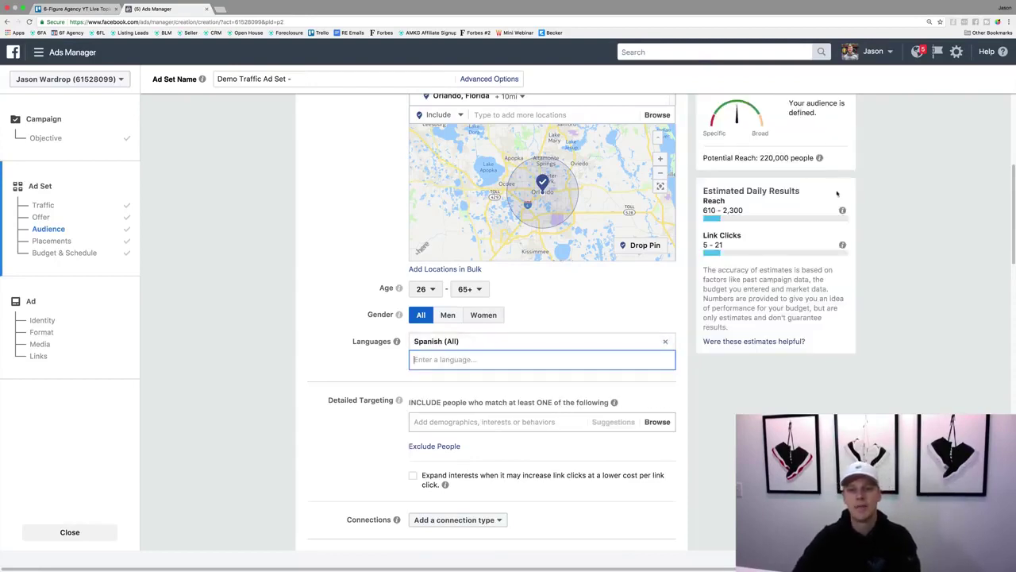
{"action": "left_click_drag", "start_coordinate": [760, 157], "coordinate": [774, 157]}
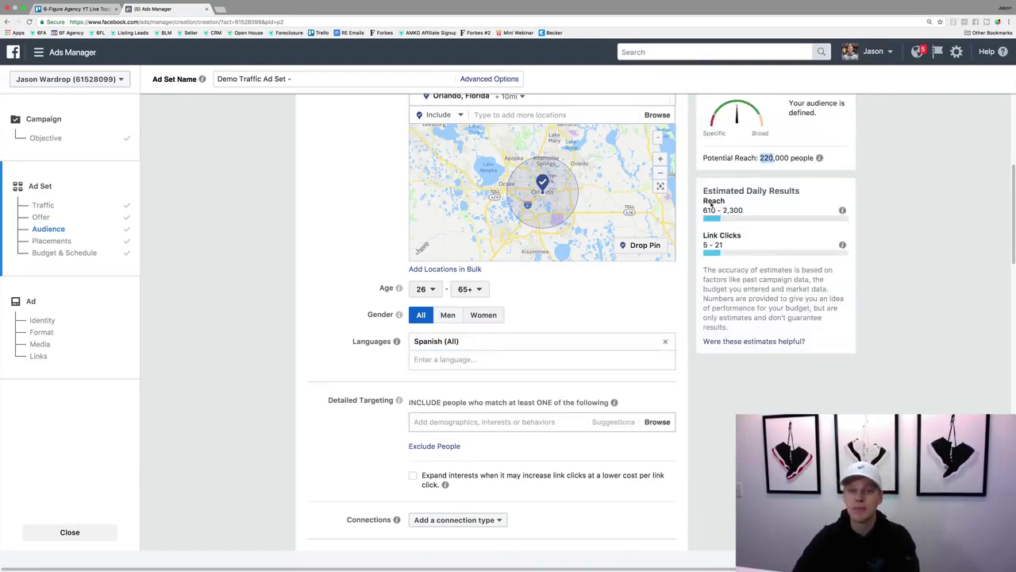
Step: Remove Spanish (All) and set the audience's language back to English (All)
{"action": "left_click", "coordinate": [665, 343]}
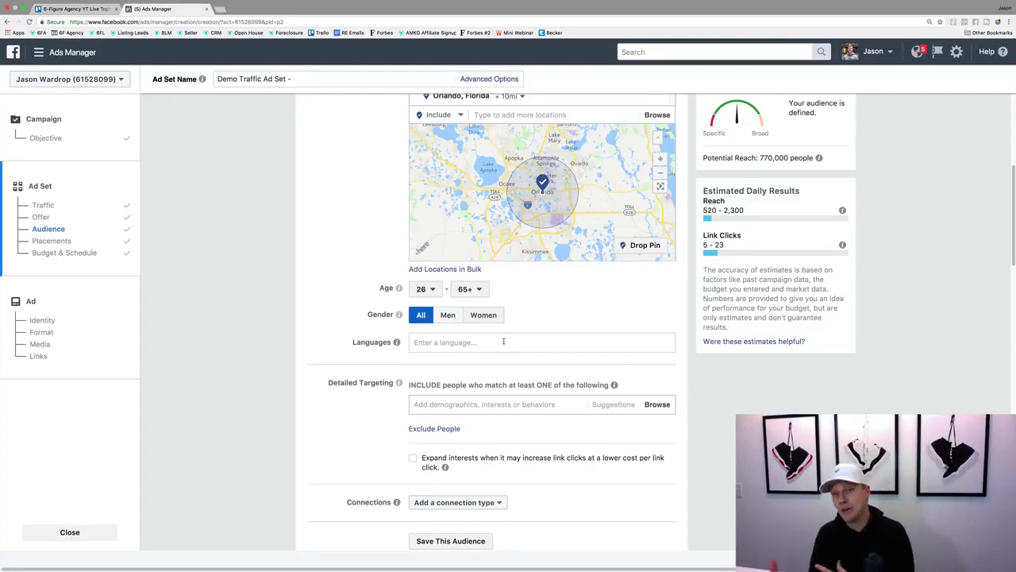
{"action": "left_click", "coordinate": [503, 342]}
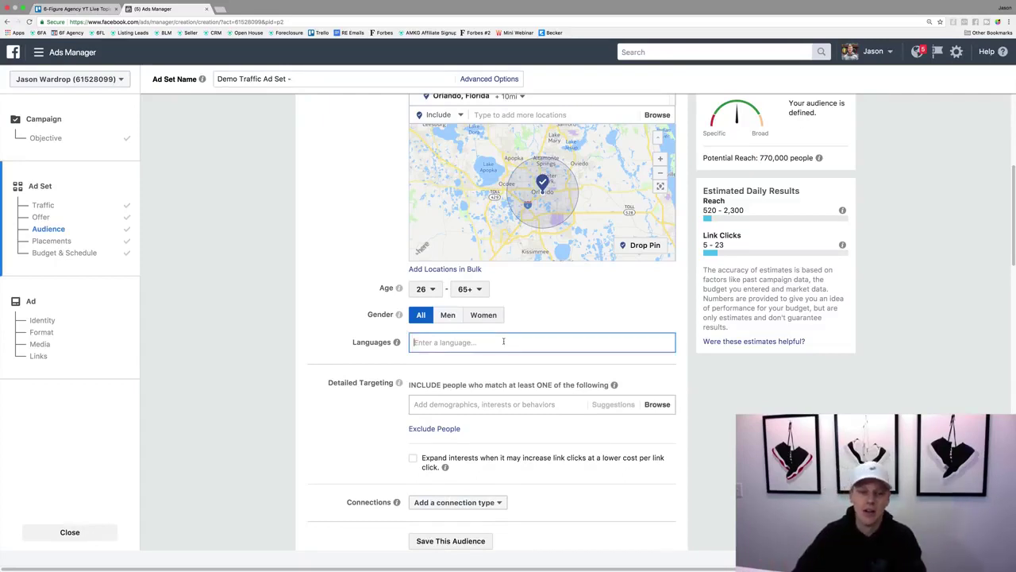
{"action": "type", "text": "en"}
{"action": "key", "text": "Return"}
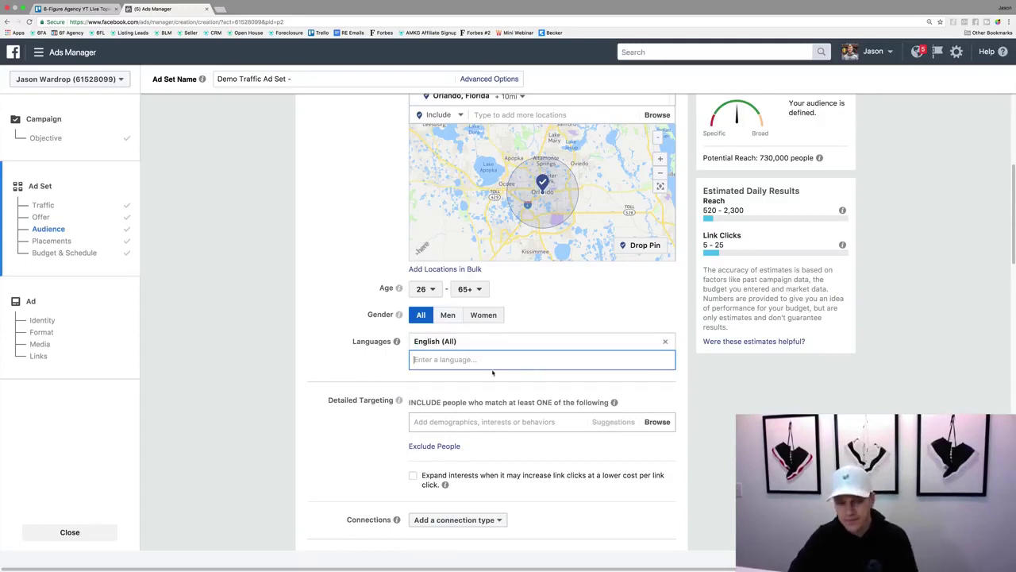
Step: Browse the demographics for detailed targeting and examine the Education Level options
{"action": "scroll", "coordinate": [369, 391], "scroll_direction": "down", "scroll_amount": 3}
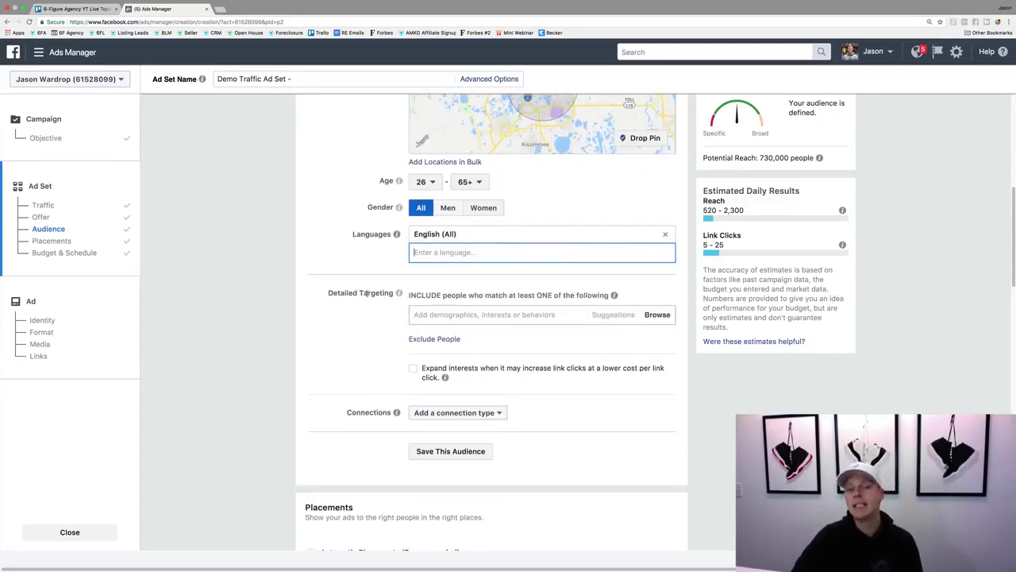
{"action": "left_click", "coordinate": [458, 315]}
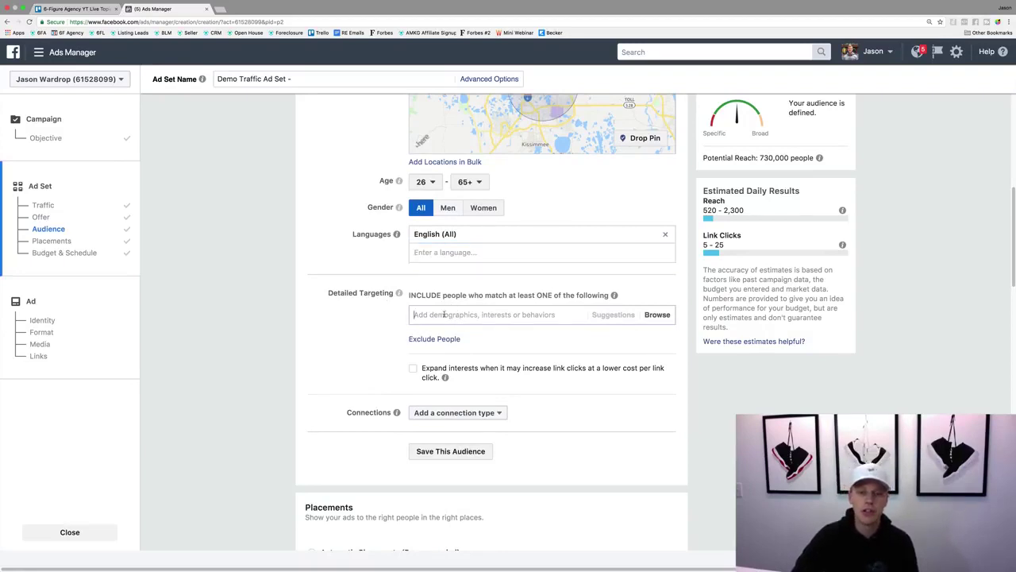
{"action": "left_click", "coordinate": [443, 315]}
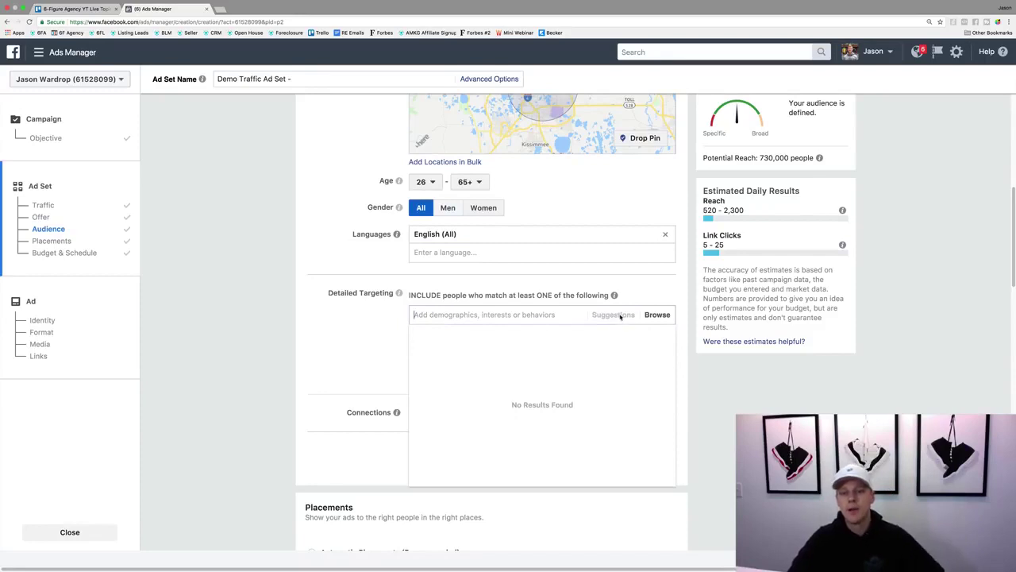
{"action": "left_click", "coordinate": [660, 315]}
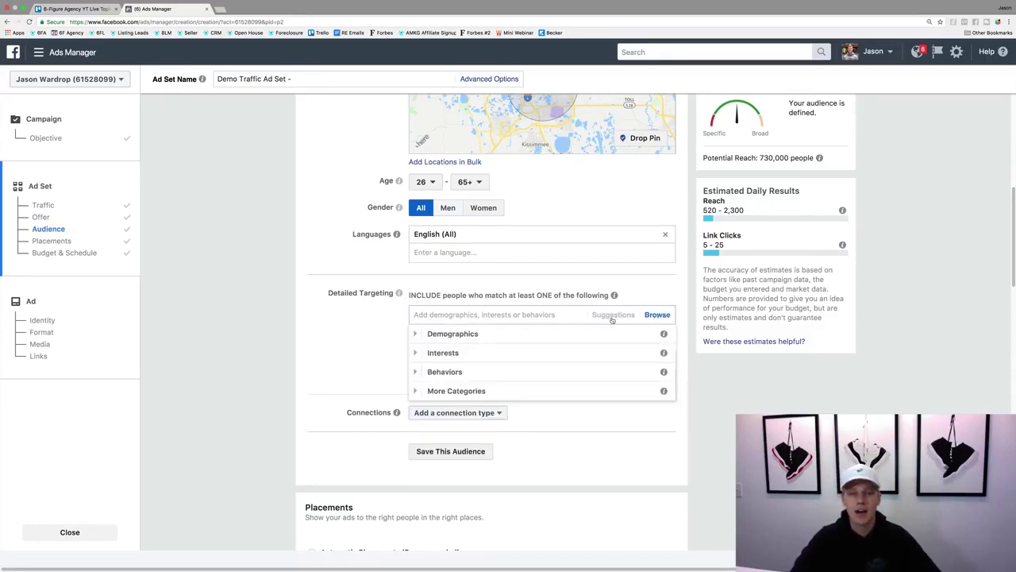
{"action": "left_click", "coordinate": [415, 334]}
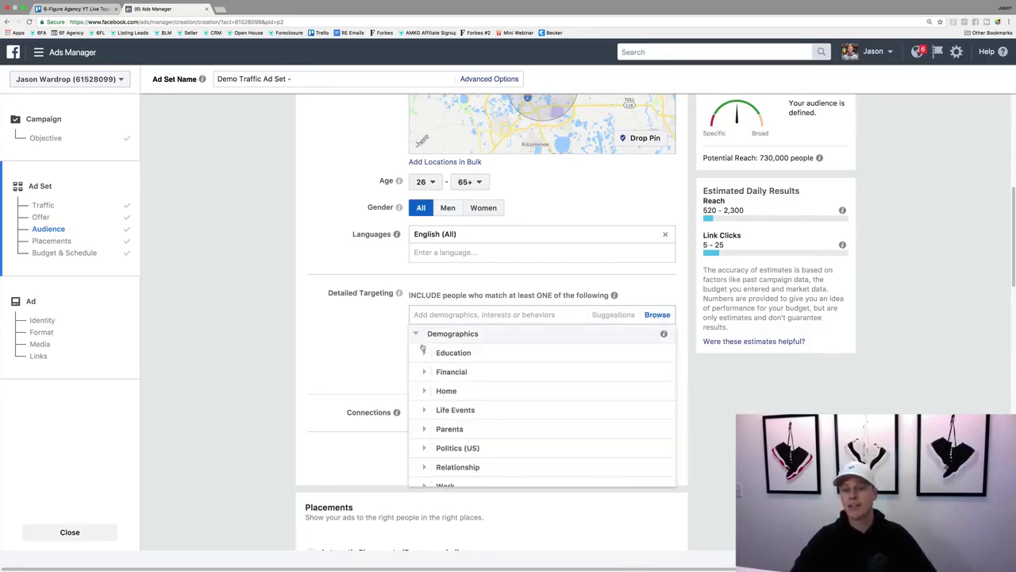
{"action": "left_click", "coordinate": [425, 353]}
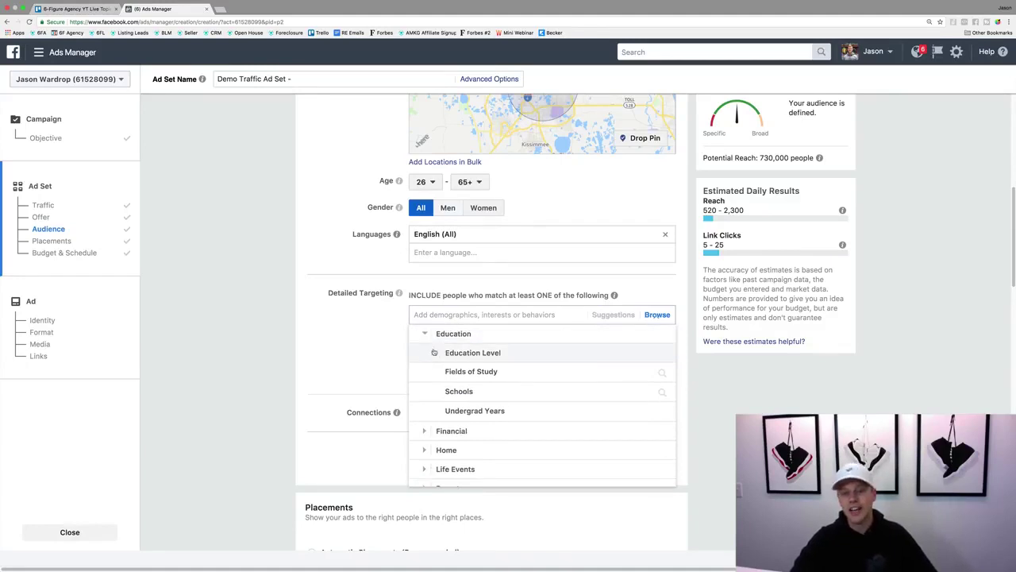
{"action": "left_click", "coordinate": [435, 352]}
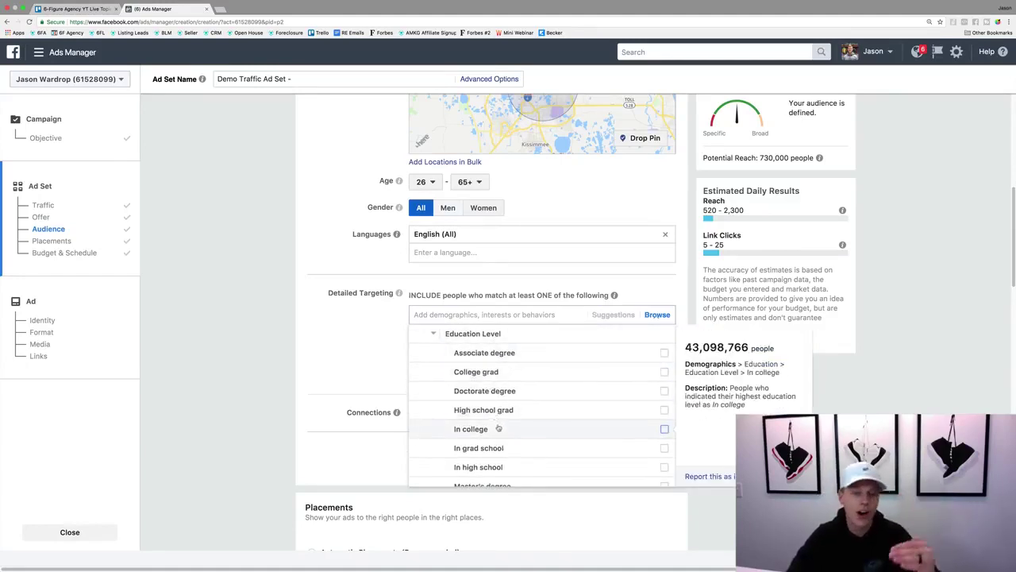
{"action": "scroll", "coordinate": [499, 429], "scroll_direction": "down", "scroll_amount": 3}
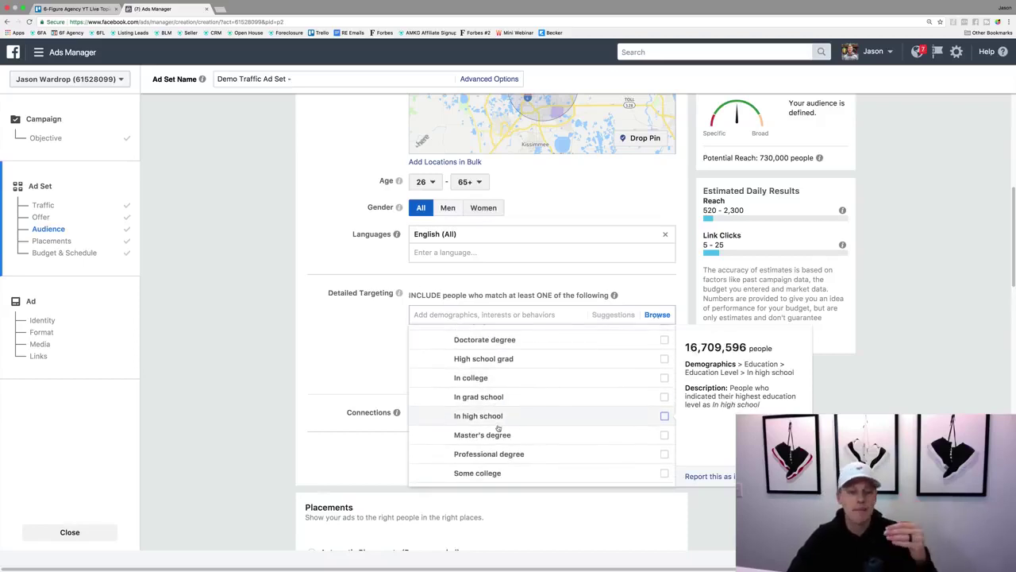
{"action": "scroll", "coordinate": [498, 429], "scroll_direction": "down", "scroll_amount": 2}
{"action": "scroll", "coordinate": [499, 426], "scroll_direction": "down", "scroll_amount": 5}
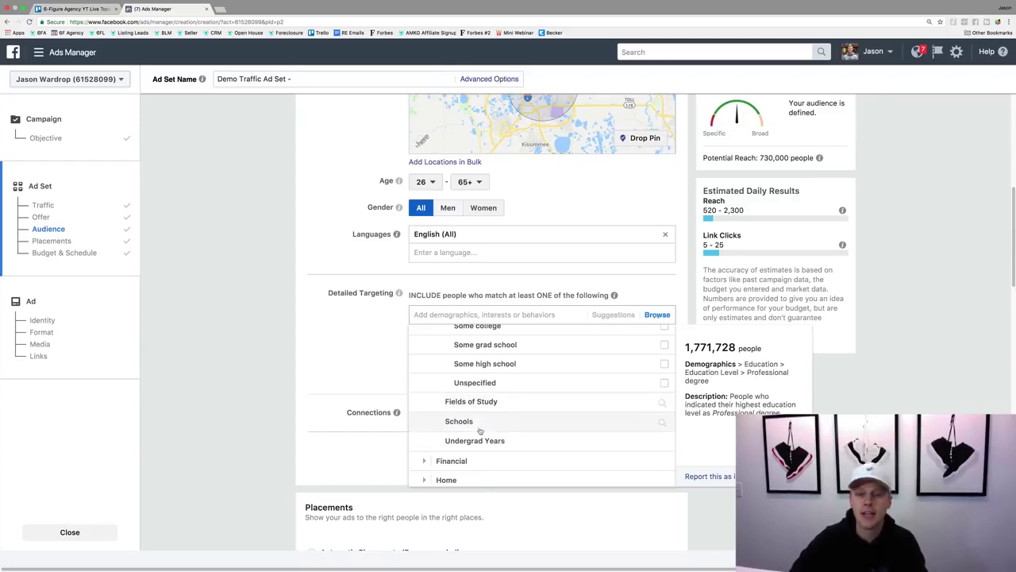
{"action": "scroll", "coordinate": [478, 431], "scroll_direction": "down", "scroll_amount": 1}
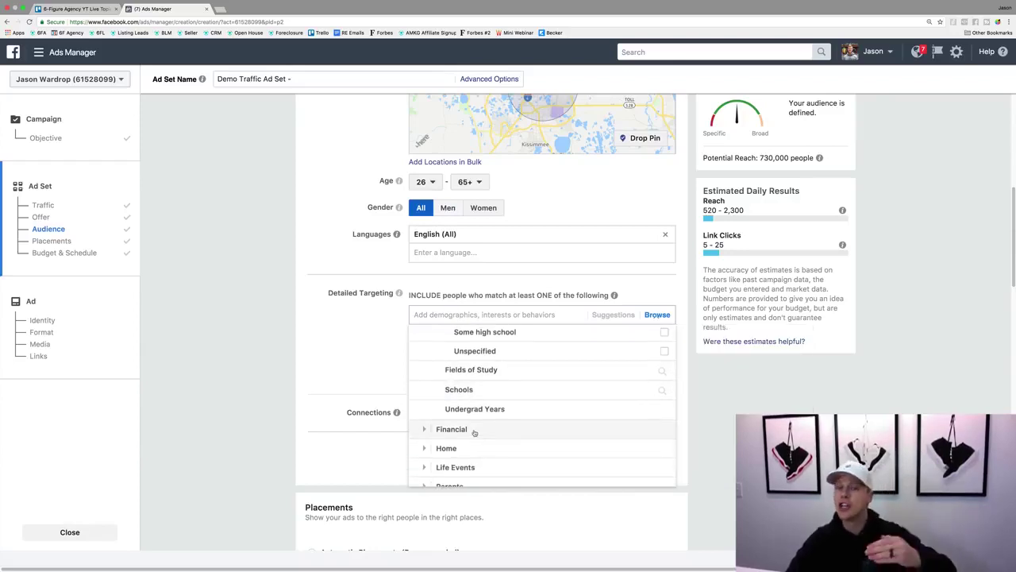
Step: Examine the household Income and Net Worth brackets among the Financial demographics
{"action": "left_click", "coordinate": [423, 431]}
{"action": "scroll", "coordinate": [421, 435], "scroll_direction": "down", "scroll_amount": 1}
{"action": "left_click", "coordinate": [434, 354]}
{"action": "scroll", "coordinate": [433, 356], "scroll_direction": "down", "scroll_amount": 1}
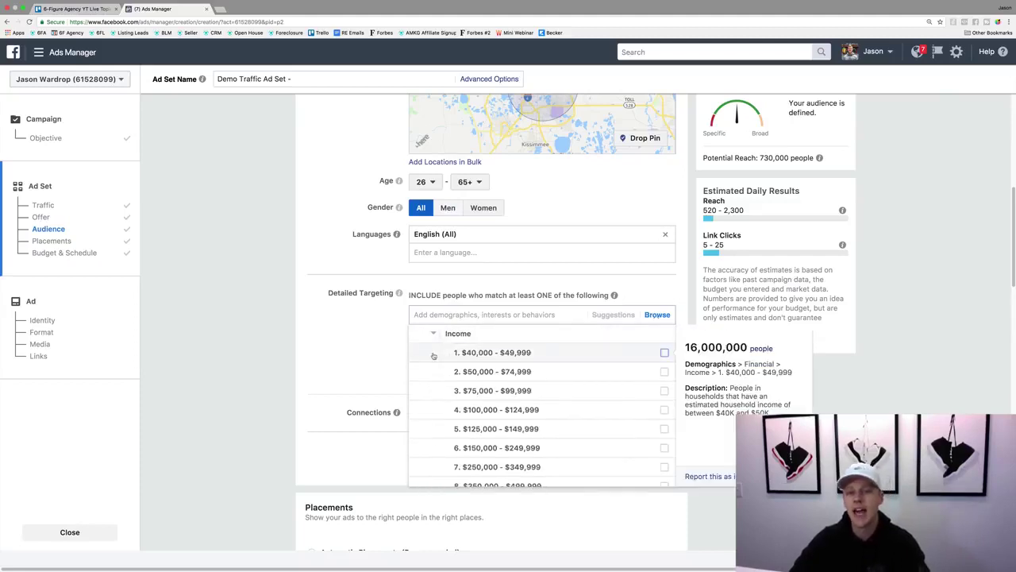
{"action": "scroll", "coordinate": [473, 379], "scroll_direction": "down", "scroll_amount": 1}
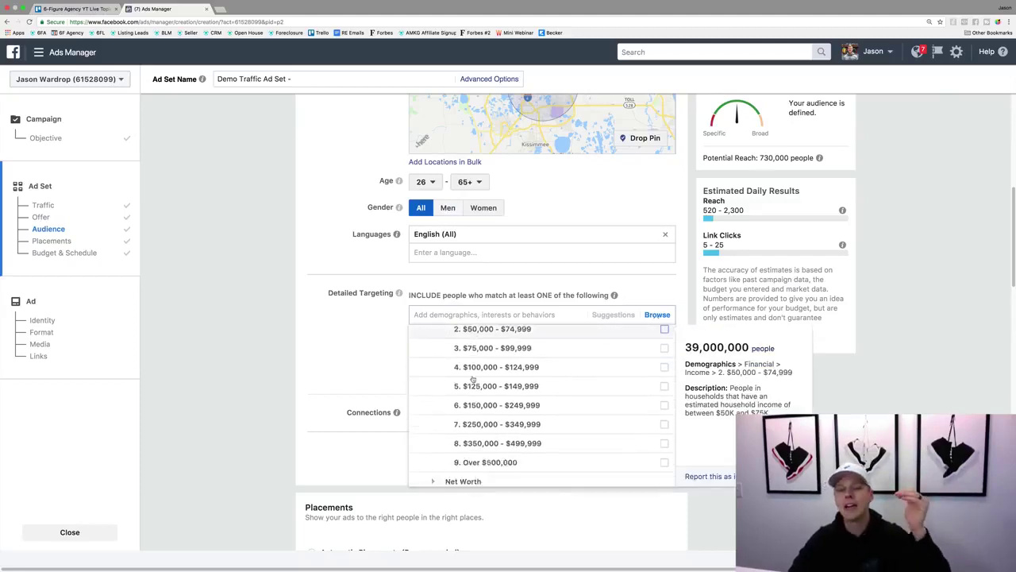
{"action": "scroll", "coordinate": [473, 379], "scroll_direction": "down", "scroll_amount": 1}
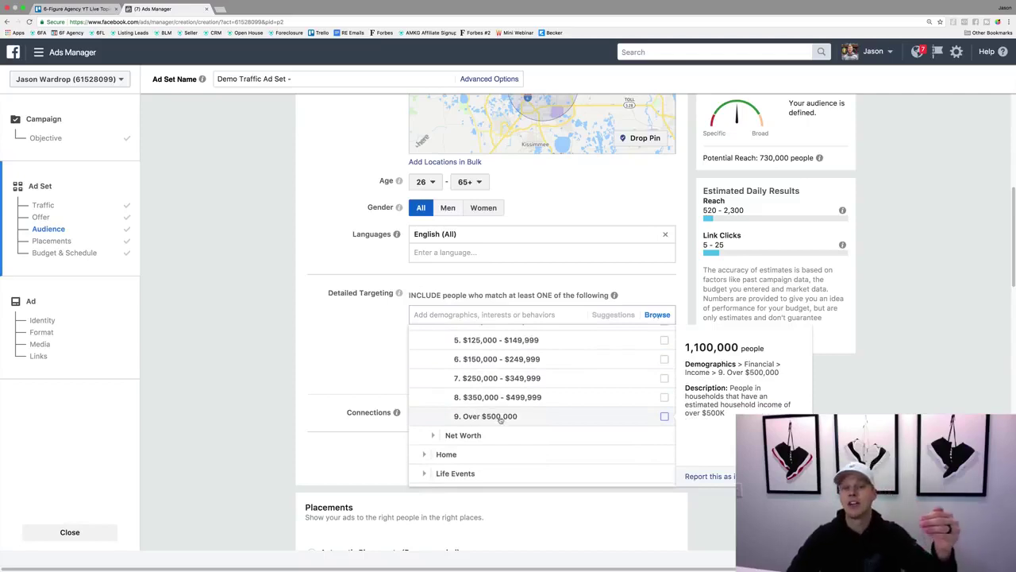
{"action": "scroll", "coordinate": [502, 408], "scroll_direction": "up", "scroll_amount": 3}
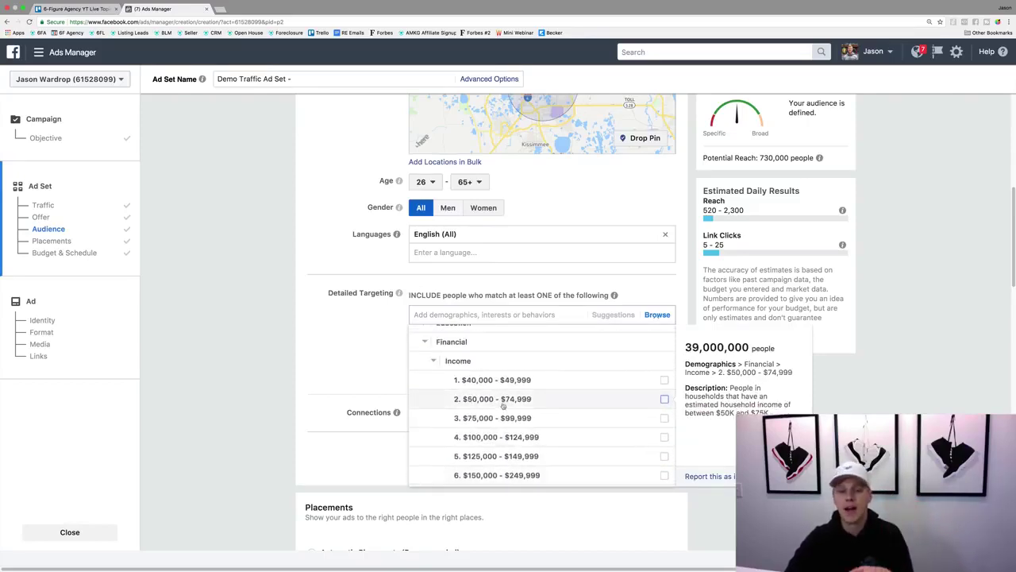
{"action": "scroll", "coordinate": [502, 391], "scroll_direction": "down", "scroll_amount": 2}
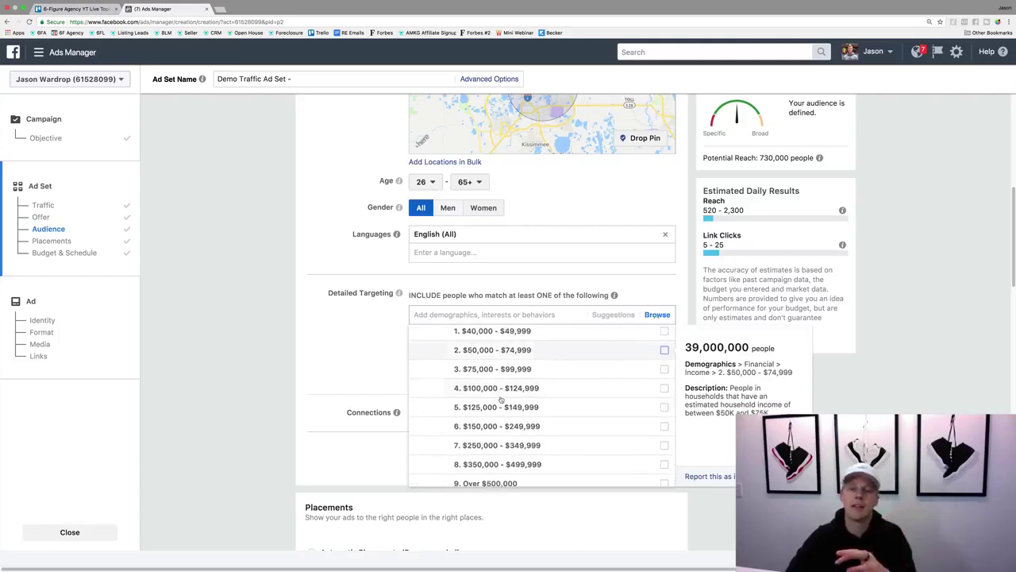
{"action": "scroll", "coordinate": [500, 399], "scroll_direction": "down", "scroll_amount": 1}
{"action": "scroll", "coordinate": [499, 412], "scroll_direction": "down", "scroll_amount": 1}
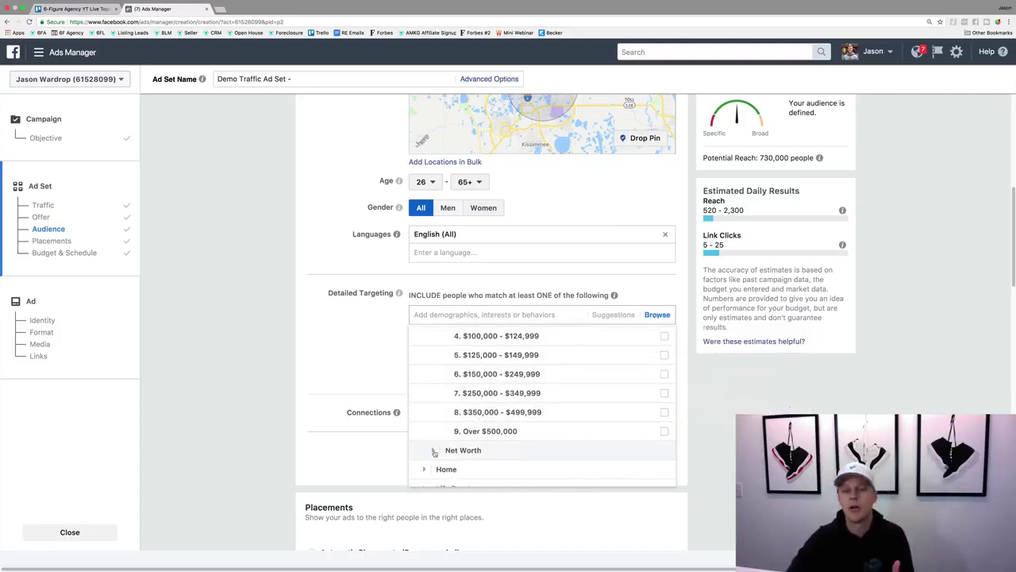
{"action": "left_click", "coordinate": [435, 450]}
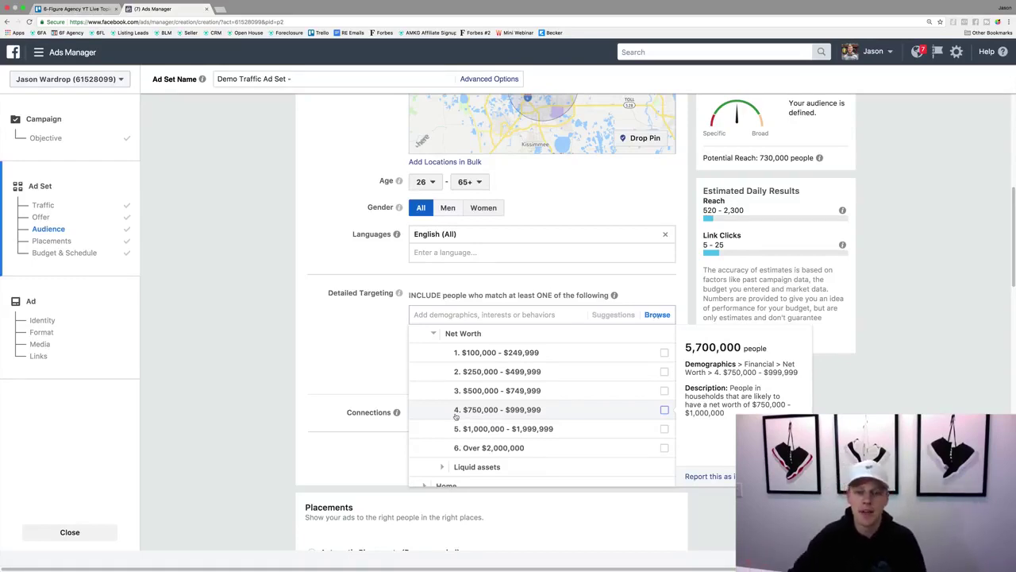
Step: Examine the Home Ownership options among the Home demographics
{"action": "scroll", "coordinate": [456, 416], "scroll_direction": "down", "scroll_amount": 2}
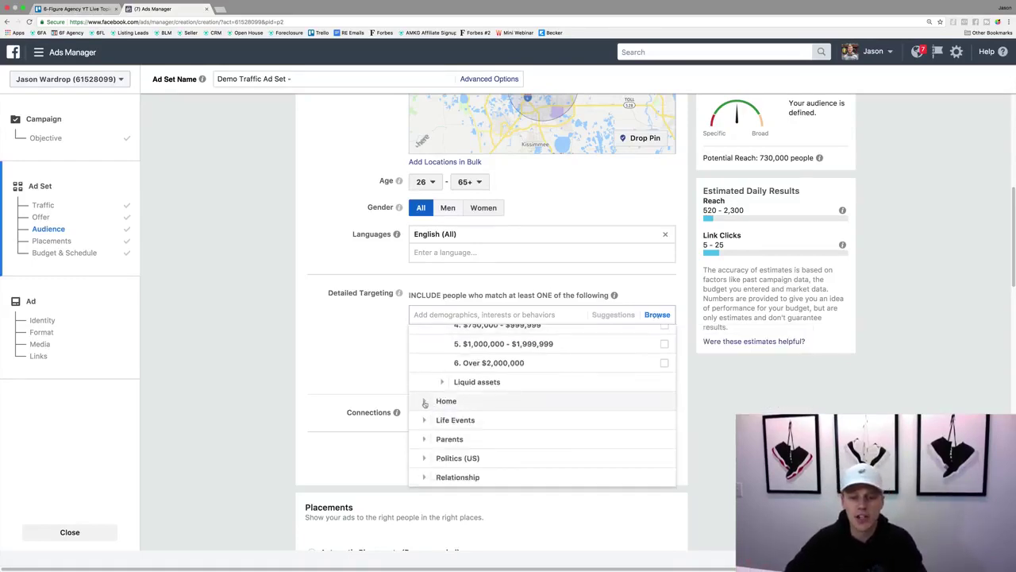
{"action": "left_click", "coordinate": [425, 402]}
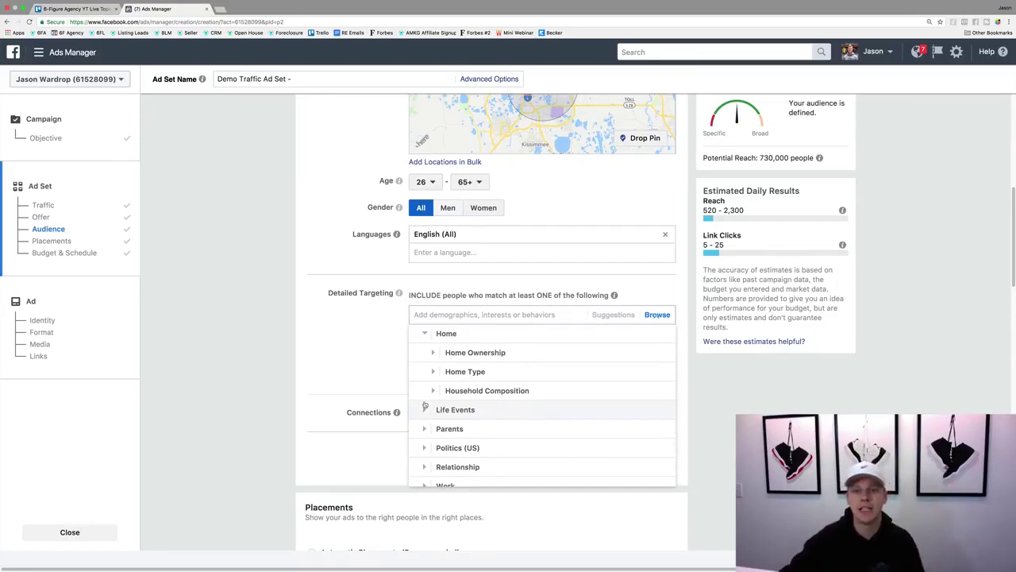
{"action": "left_click", "coordinate": [437, 357]}
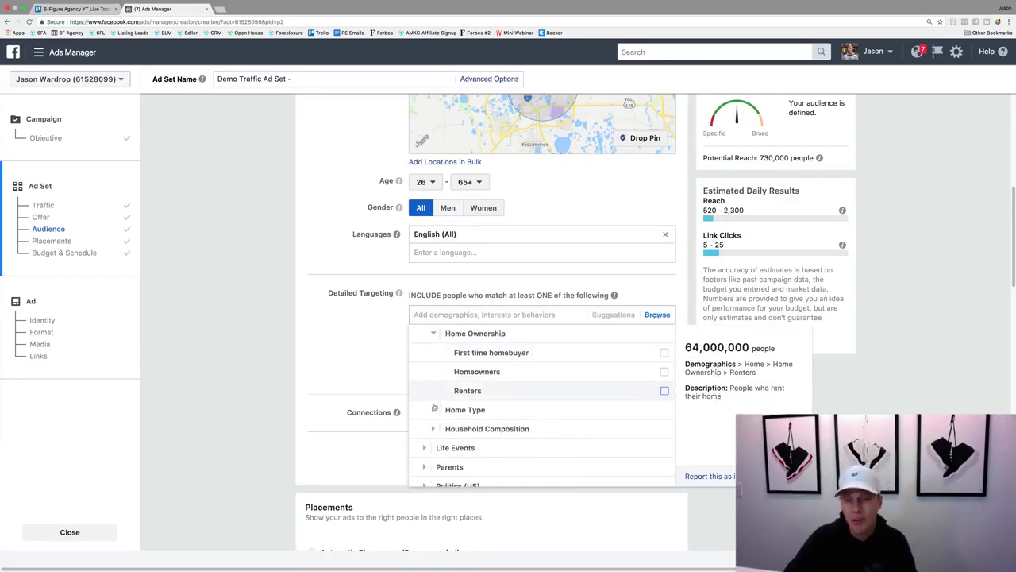
Step: Browse the Interests categories and examine the Shopping and fashion subcategories
{"action": "scroll", "coordinate": [444, 404], "scroll_direction": "down", "scroll_amount": 1}
{"action": "scroll", "coordinate": [444, 404], "scroll_direction": "down", "scroll_amount": 1}
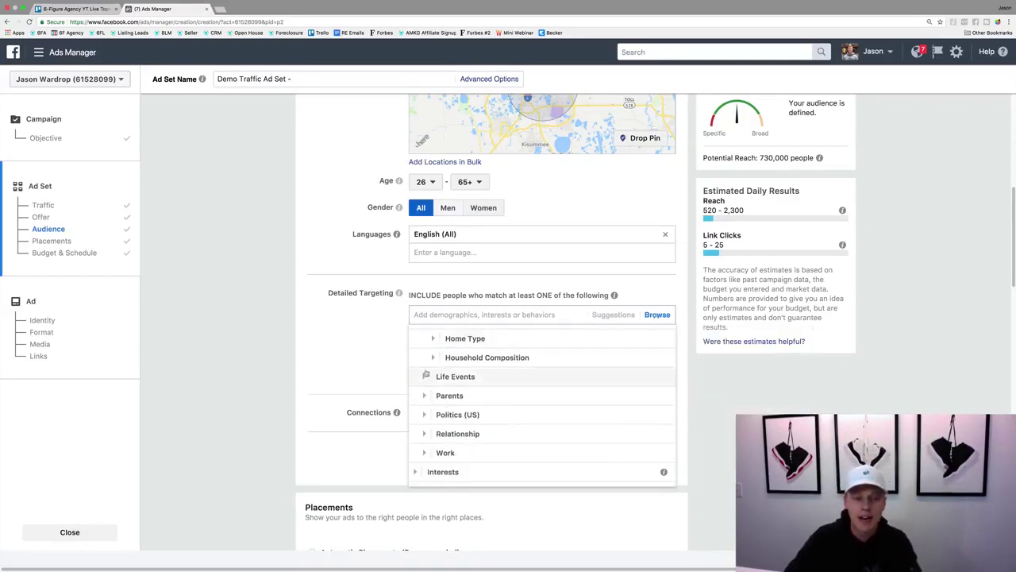
{"action": "left_click", "coordinate": [417, 471]}
{"action": "scroll", "coordinate": [421, 469], "scroll_direction": "down", "scroll_amount": 2}
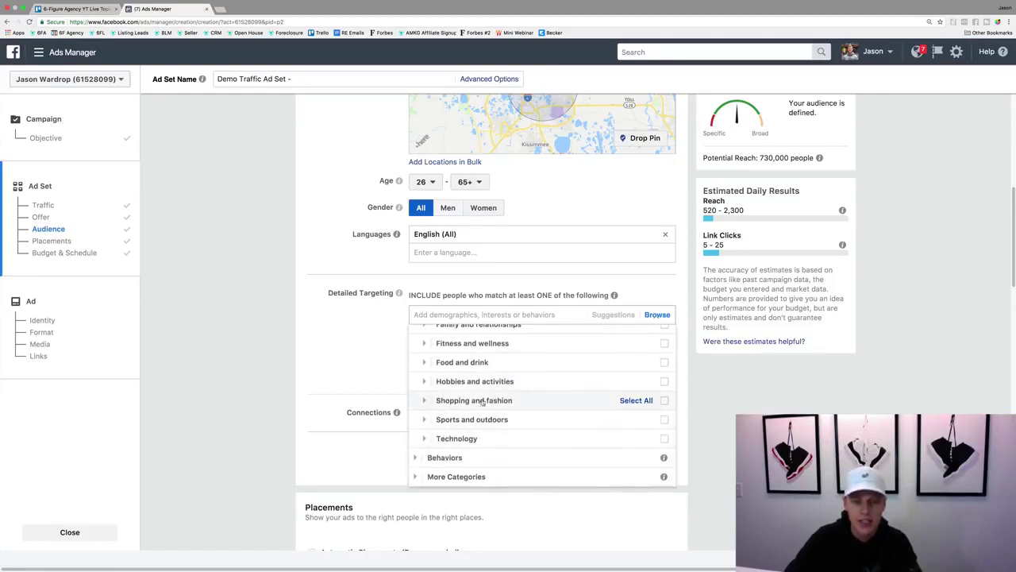
{"action": "left_click", "coordinate": [426, 400]}
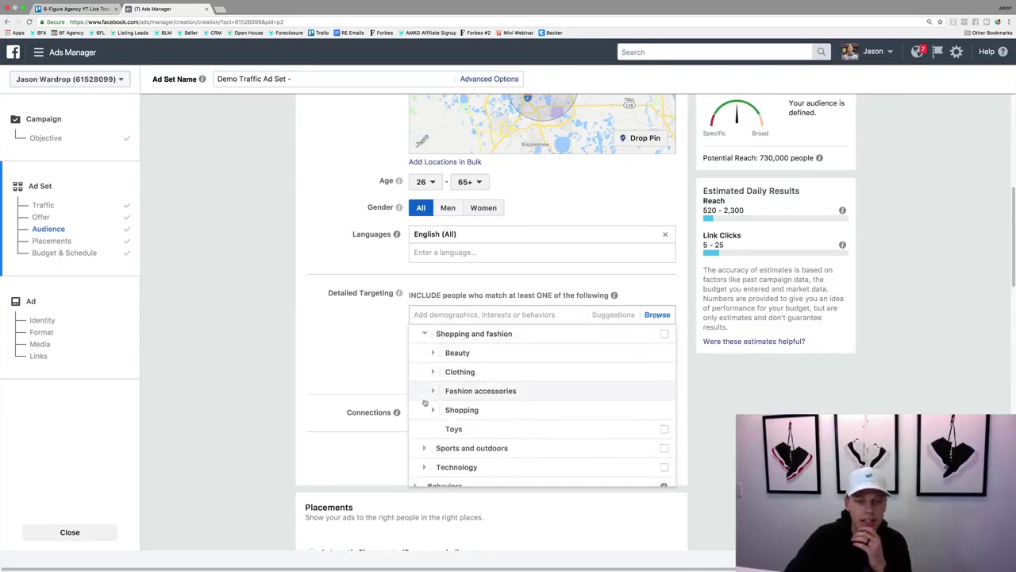
Step: Browse the Behaviors categories and examine the Purchase behavior subcategories
{"action": "scroll", "coordinate": [425, 402], "scroll_direction": "down", "scroll_amount": 3}
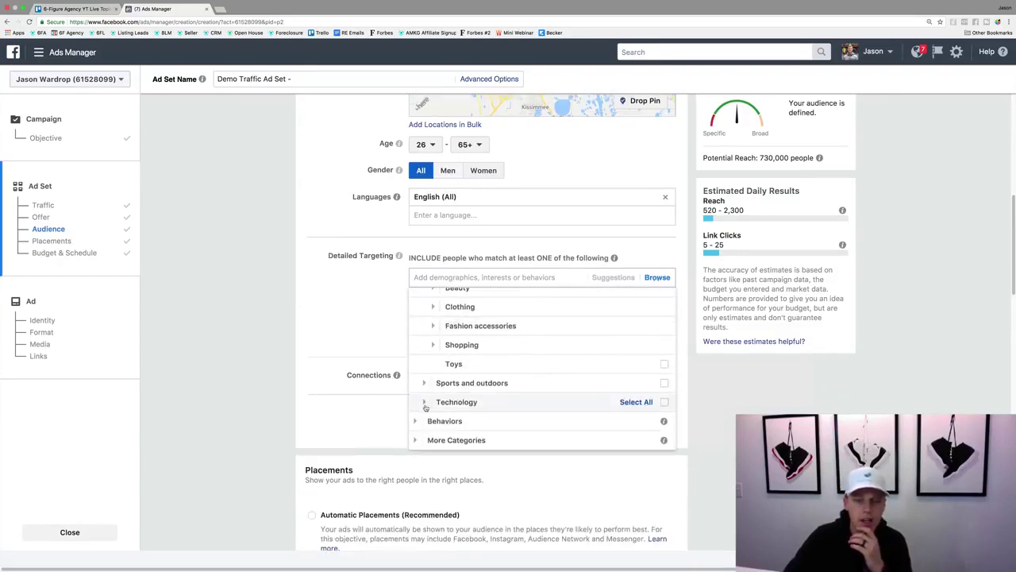
{"action": "left_click", "coordinate": [418, 422]}
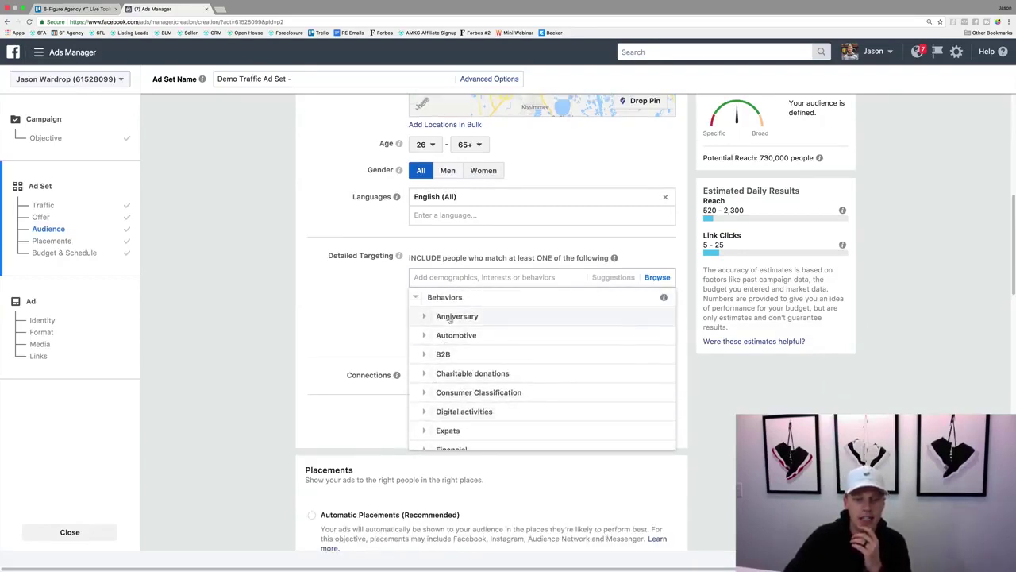
{"action": "scroll", "coordinate": [444, 341], "scroll_direction": "down", "scroll_amount": 2}
{"action": "scroll", "coordinate": [445, 336], "scroll_direction": "down", "scroll_amount": 5}
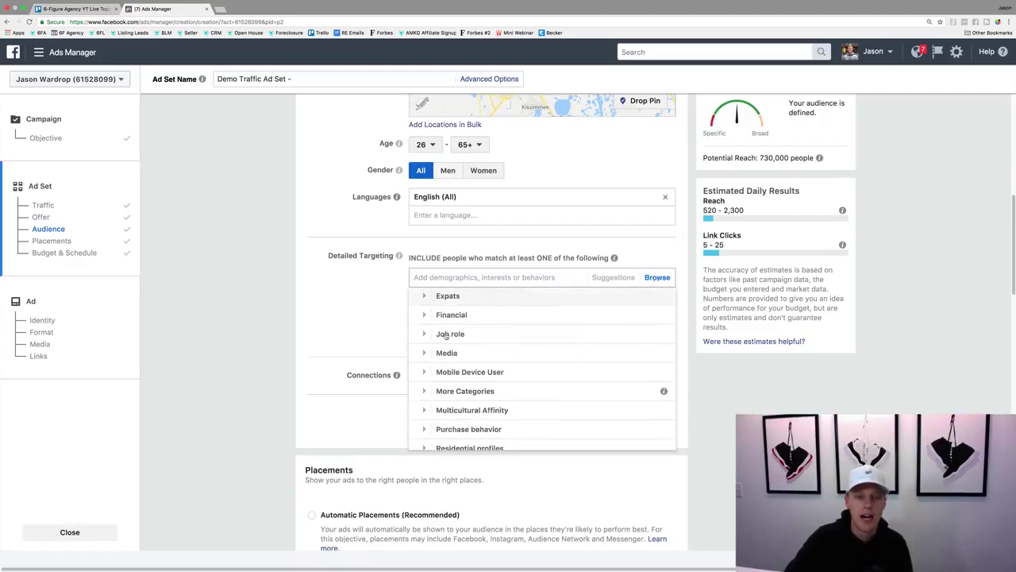
{"action": "left_click", "coordinate": [423, 393]}
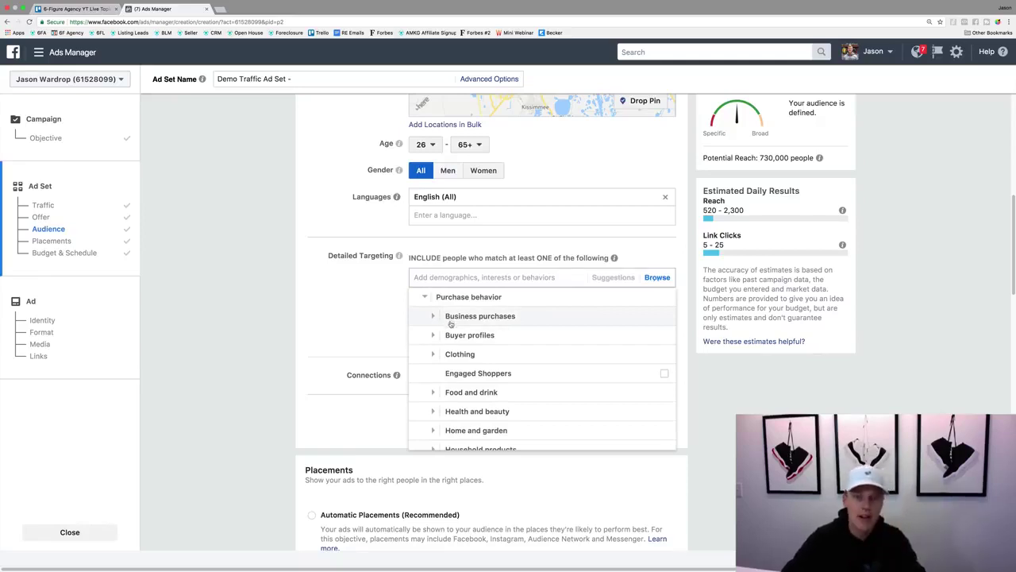
Step: Examine the Buyer profiles subcategories under Purchase behavior and the remaining Behaviors categories, and close the targeting browser
{"action": "left_click", "coordinate": [433, 335]}
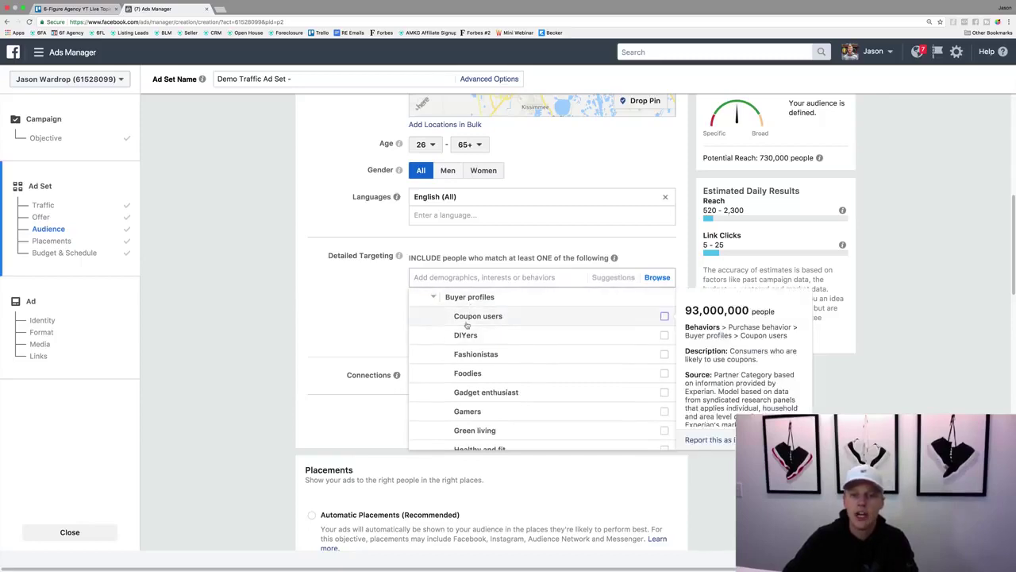
{"action": "scroll", "coordinate": [460, 340], "scroll_direction": "down", "scroll_amount": 1}
{"action": "scroll", "coordinate": [460, 340], "scroll_direction": "down", "scroll_amount": 5}
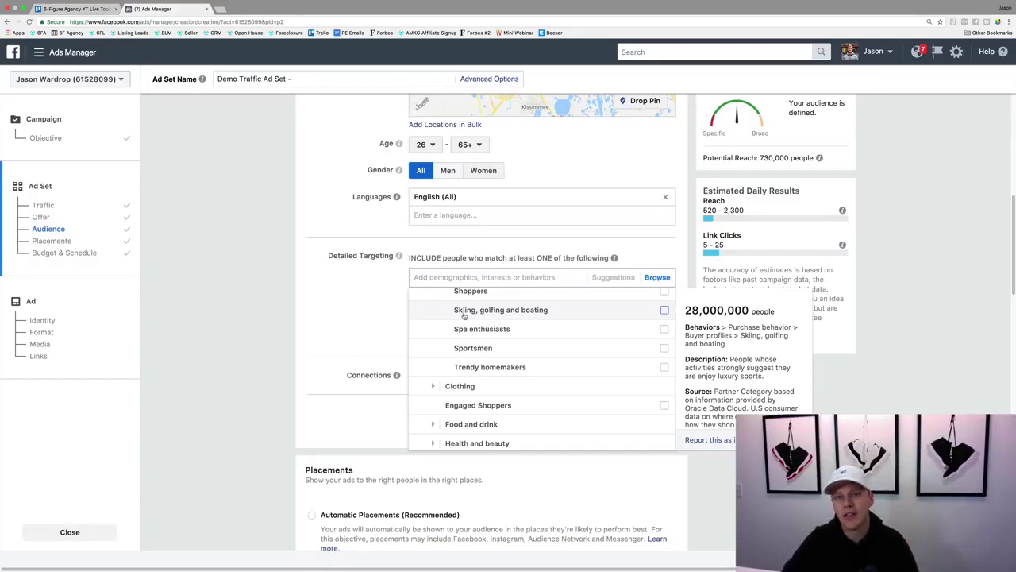
{"action": "scroll", "coordinate": [465, 316], "scroll_direction": "down", "scroll_amount": 10}
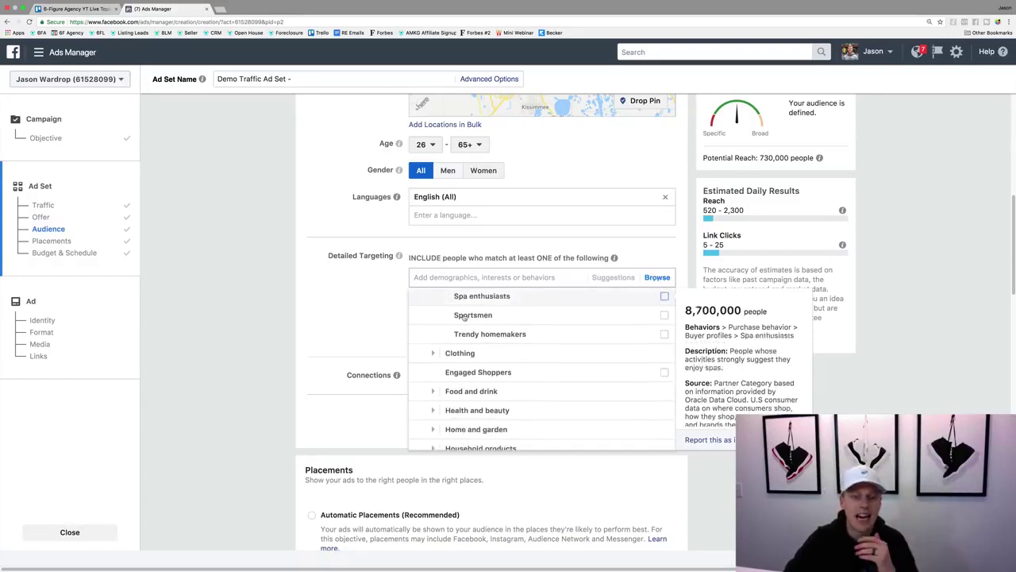
{"action": "scroll", "coordinate": [465, 316], "scroll_direction": "down", "scroll_amount": 2}
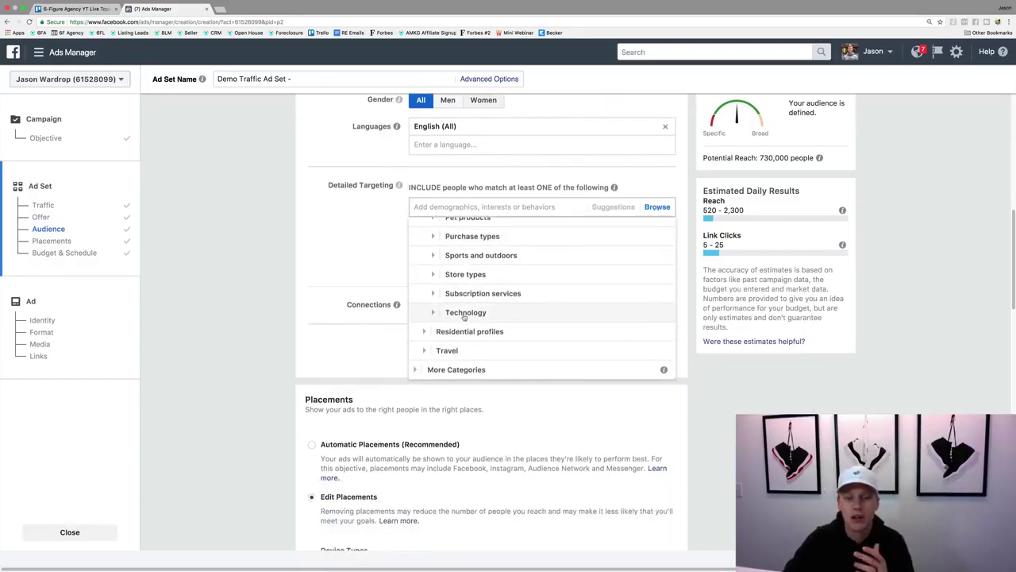
{"action": "left_click", "coordinate": [413, 370]}
{"action": "left_click", "coordinate": [322, 259]}
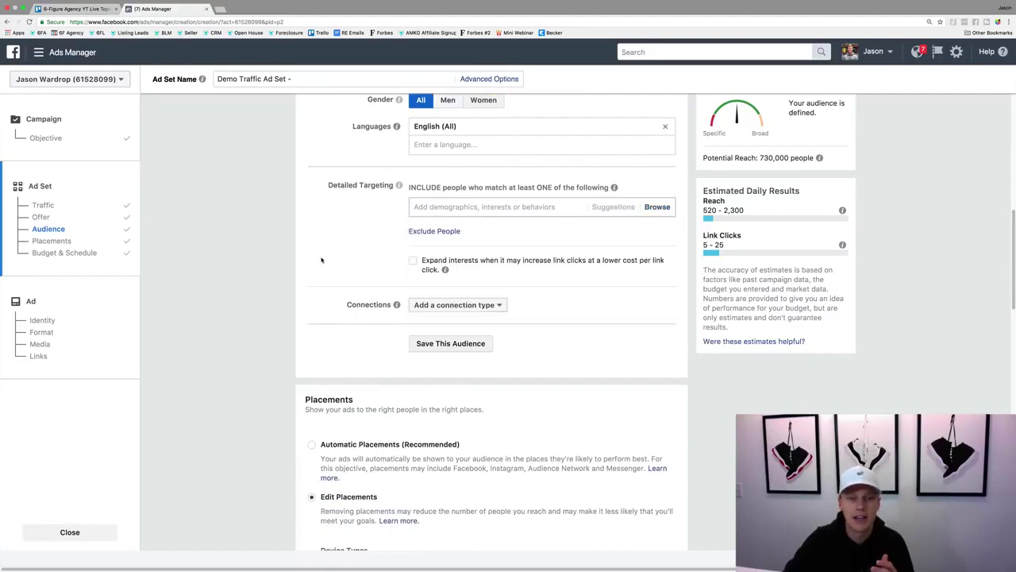
Step: Search detailed targeting for "real estate" without selecting anything, and examine the Facebook Pages connection types
{"action": "left_click", "coordinate": [456, 205]}
{"action": "type", "text": "real estate"}
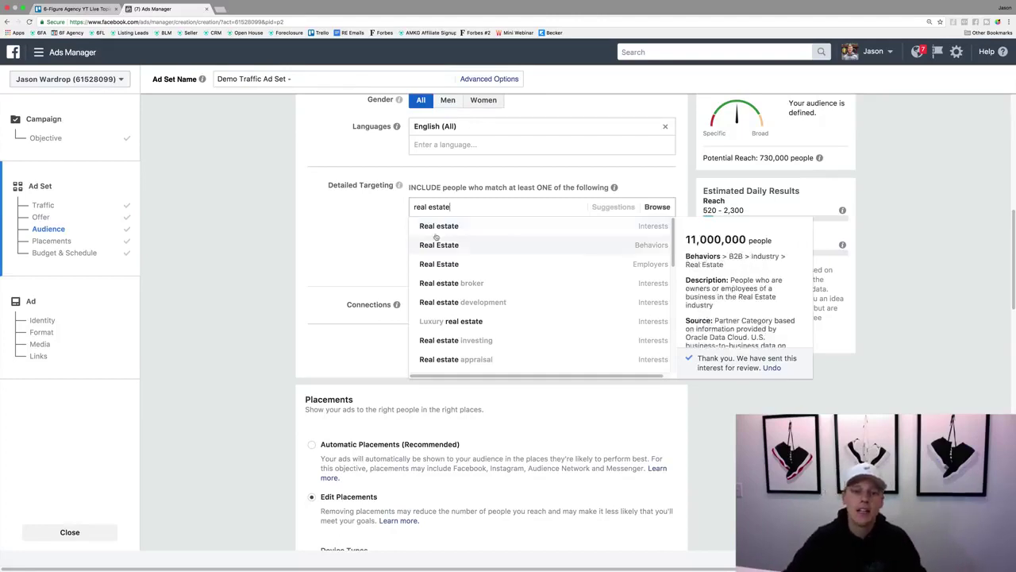
{"action": "left_click", "coordinate": [328, 261]}
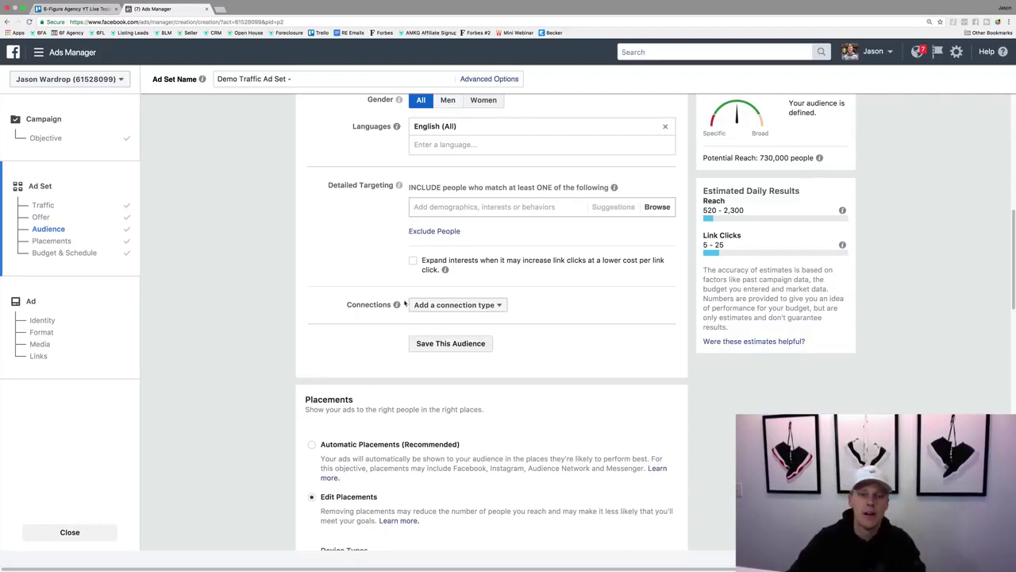
{"action": "left_click", "coordinate": [444, 308]}
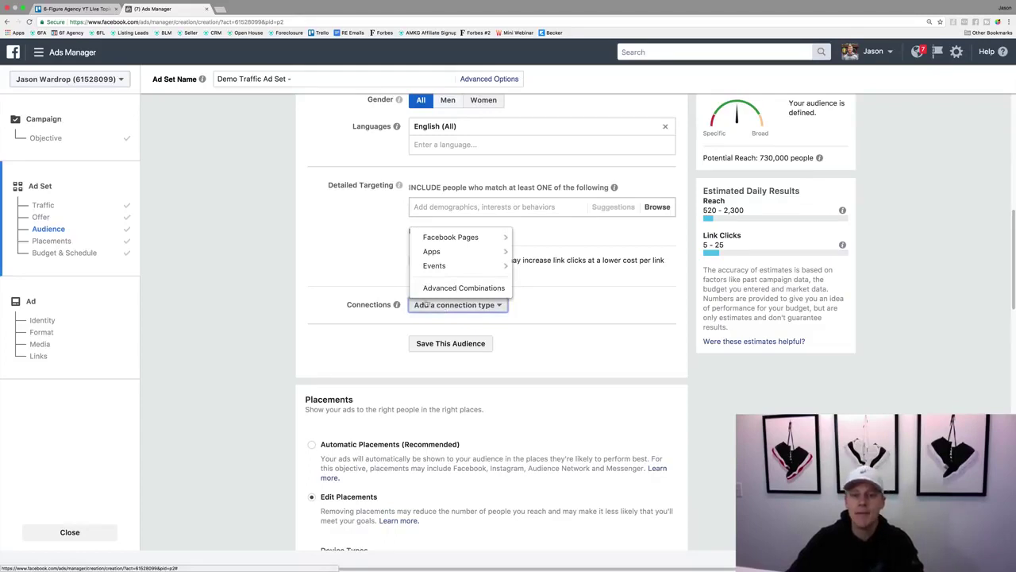
{"action": "mouse_move", "coordinate": [494, 242]}
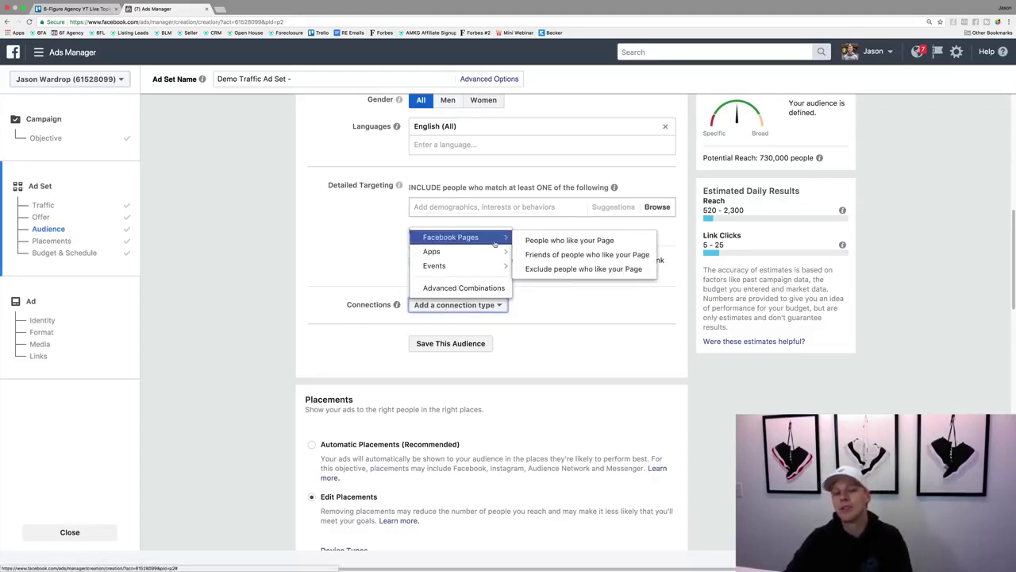
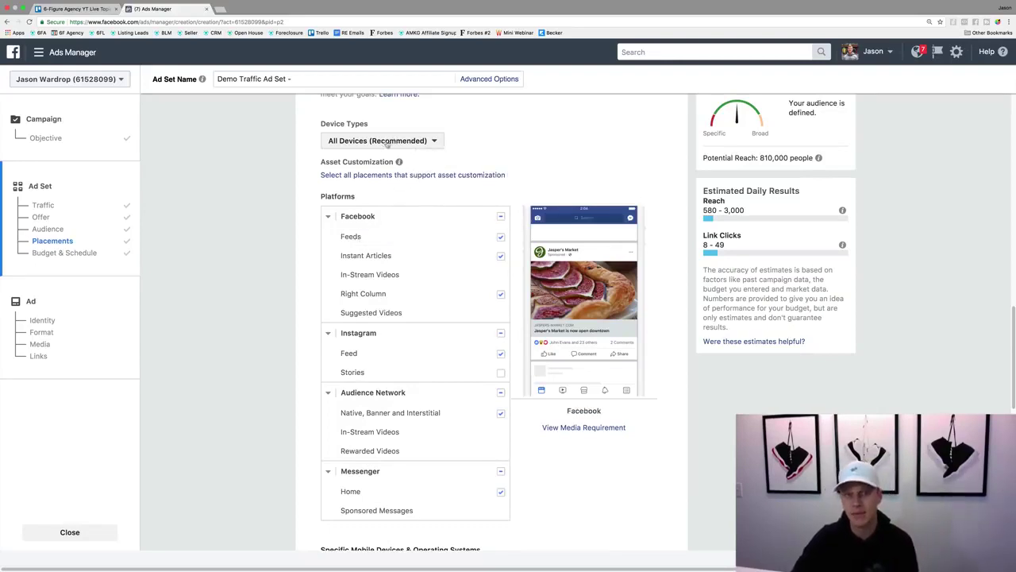
Step: Keep all device types and limit placements to Facebook Feeds, removing Instant Articles, Right Column, Instagram, Audience Network and Messenger
{"action": "left_click", "coordinate": [347, 143]}
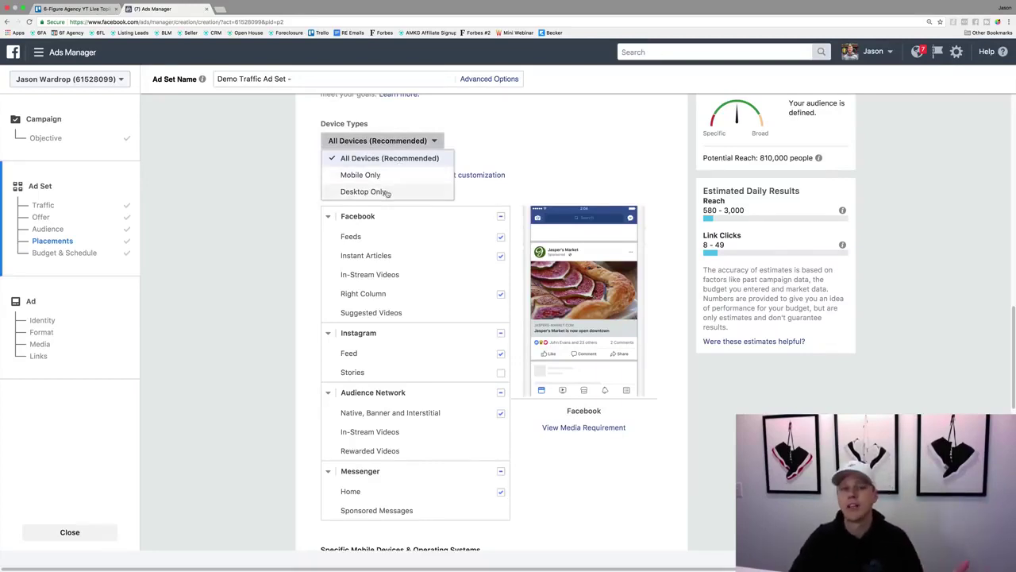
{"action": "left_click", "coordinate": [493, 158]}
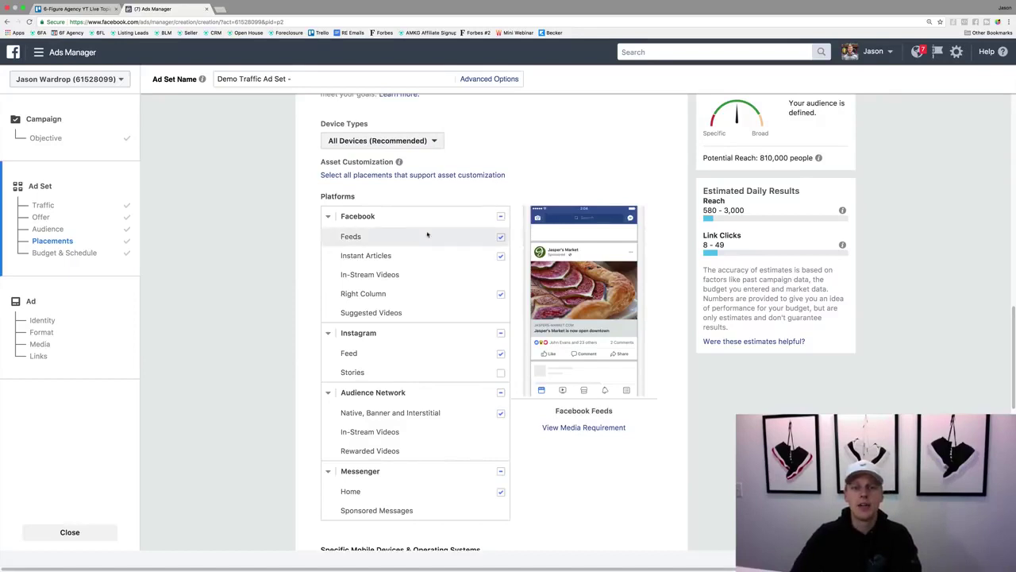
{"action": "left_click", "coordinate": [500, 255]}
{"action": "left_click", "coordinate": [500, 294]}
{"action": "left_click", "coordinate": [500, 332]}
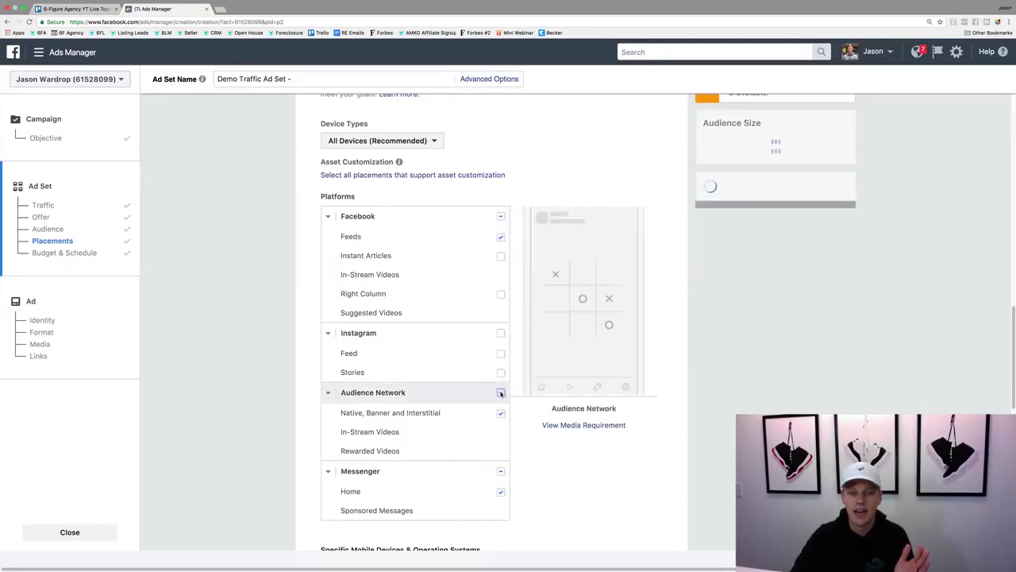
{"action": "left_click", "coordinate": [500, 392]}
{"action": "left_click", "coordinate": [500, 470]}
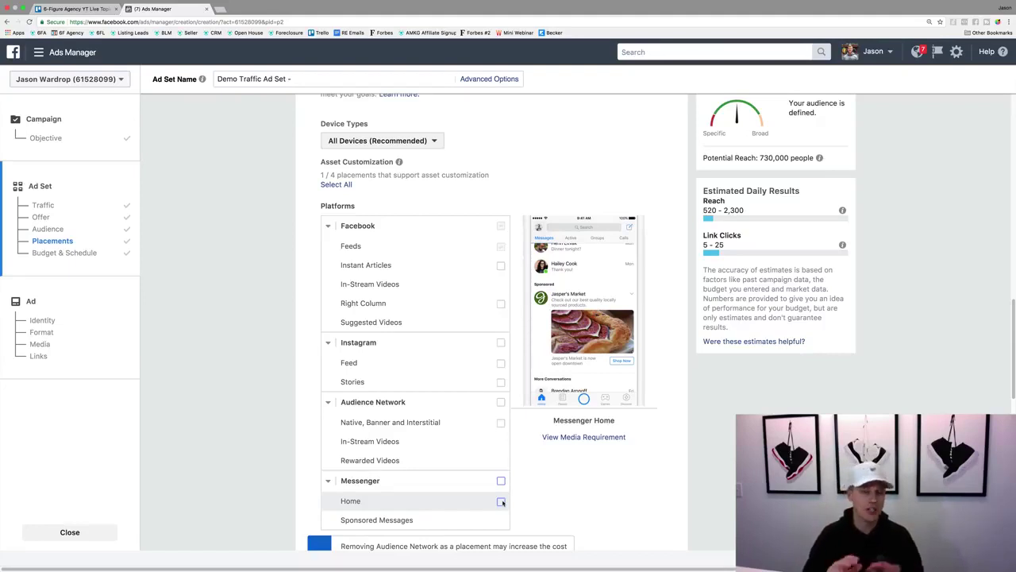
Step: Switch the ad set's budget from lifetime to Daily Budget and set it to $10.00
{"action": "scroll", "coordinate": [532, 440], "scroll_direction": "down", "scroll_amount": 5}
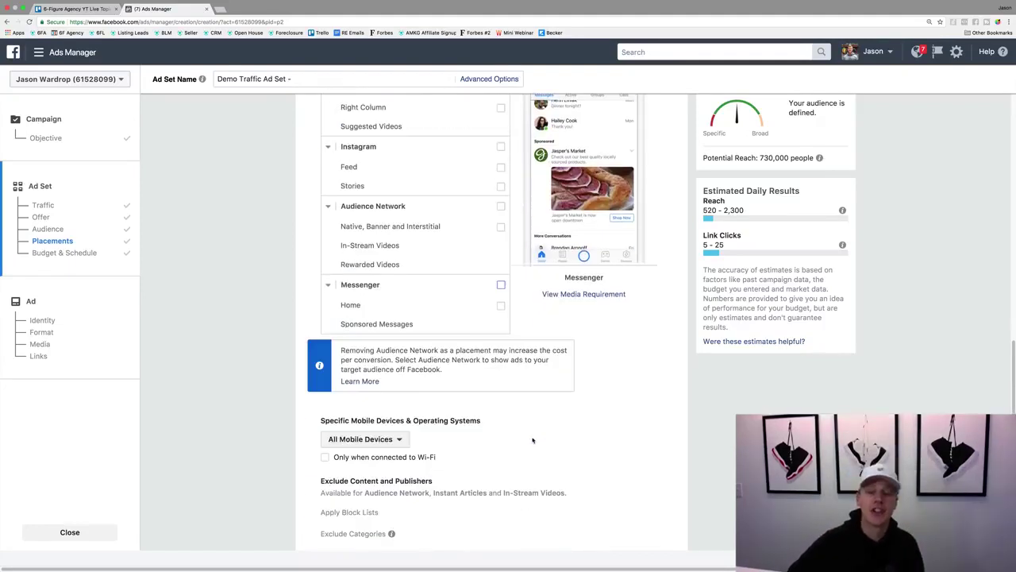
{"action": "scroll", "coordinate": [531, 436], "scroll_direction": "down", "scroll_amount": 3}
{"action": "scroll", "coordinate": [498, 330], "scroll_direction": "down", "scroll_amount": 1}
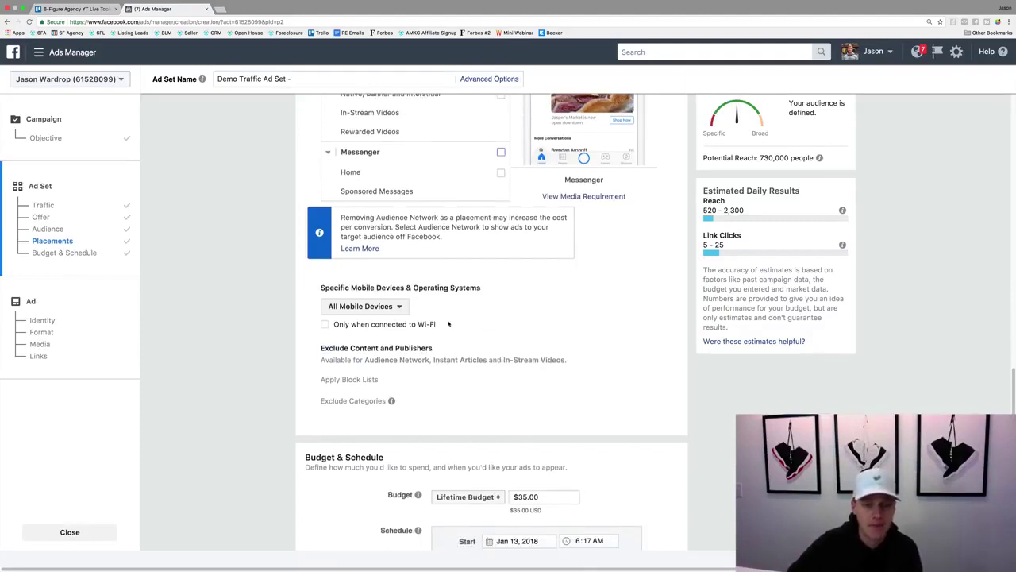
{"action": "scroll", "coordinate": [334, 412], "scroll_direction": "down", "scroll_amount": 4}
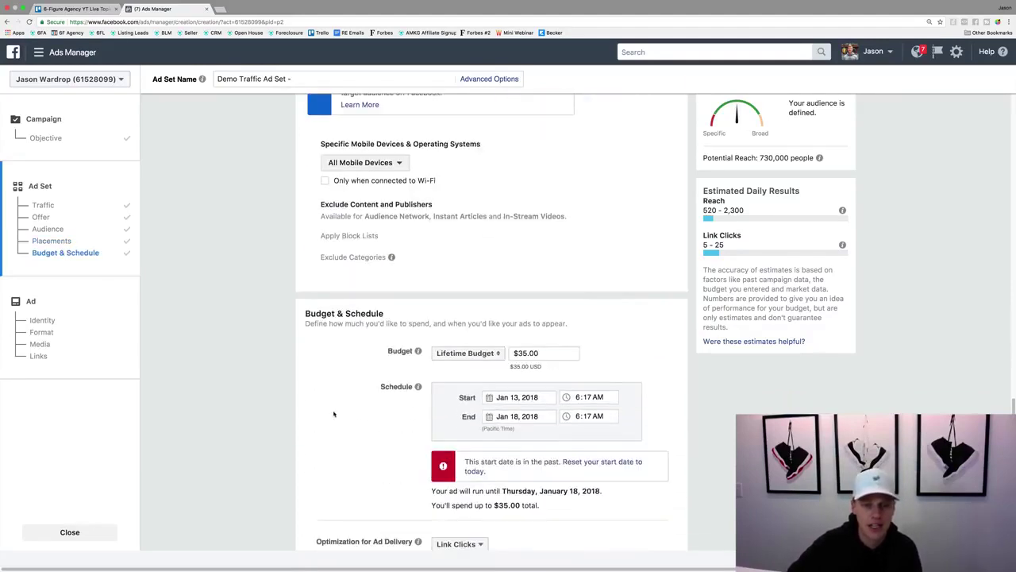
{"action": "left_click", "coordinate": [459, 355]}
{"action": "left_click", "coordinate": [460, 340]}
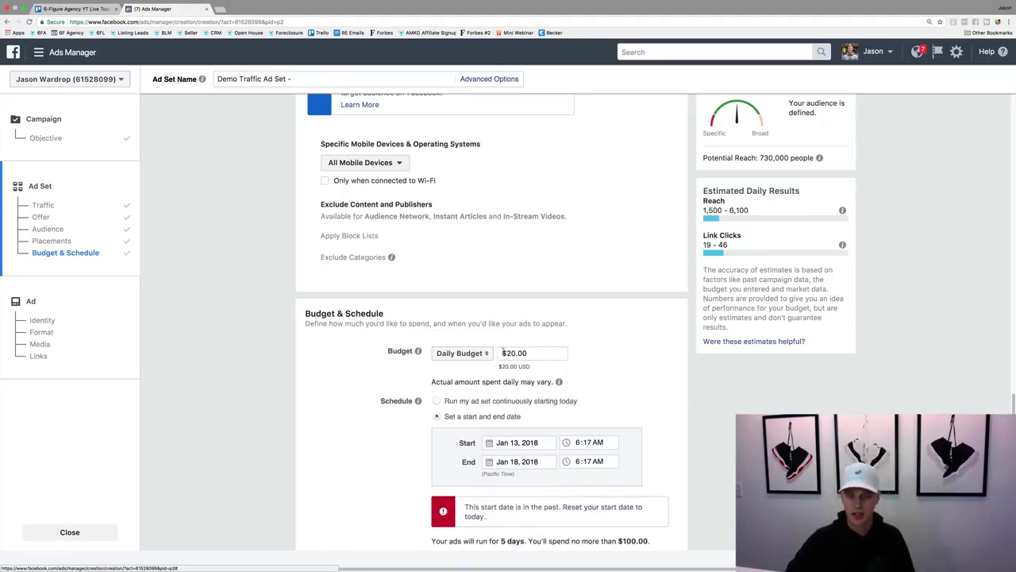
{"action": "left_click", "coordinate": [508, 352]}
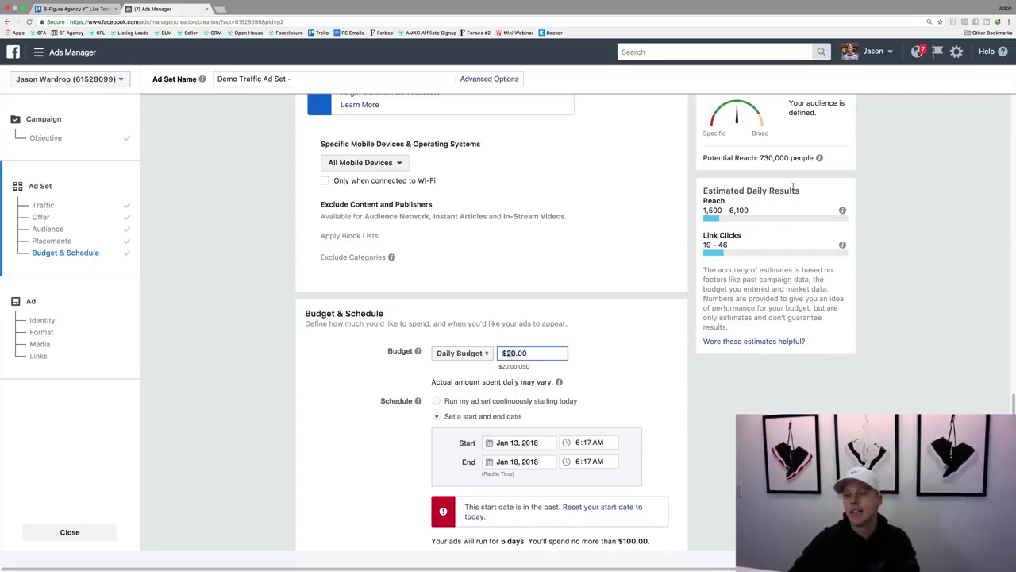
{"action": "left_click_drag", "start_coordinate": [761, 158], "coordinate": [775, 157]}
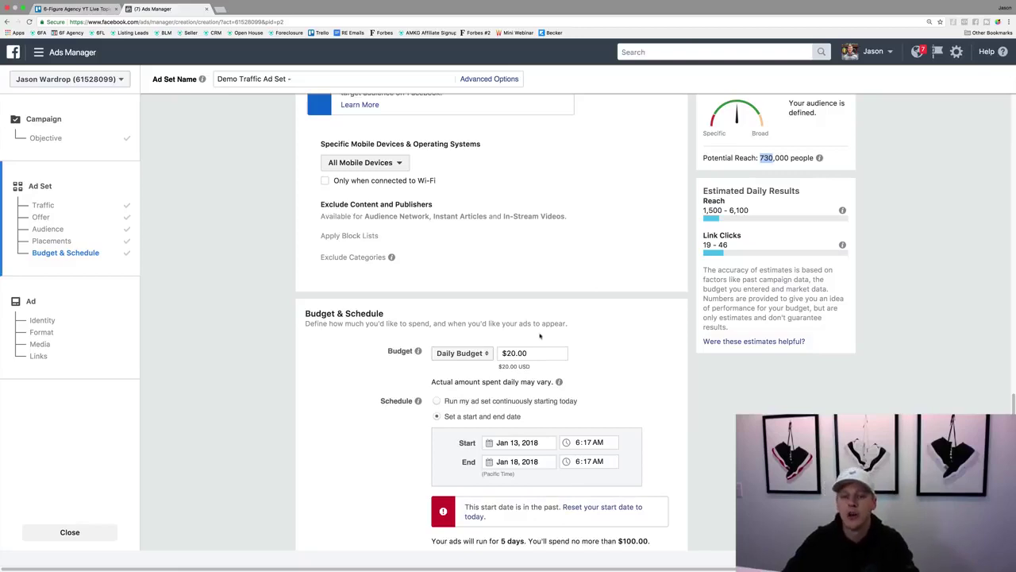
{"action": "left_click", "coordinate": [512, 353]}
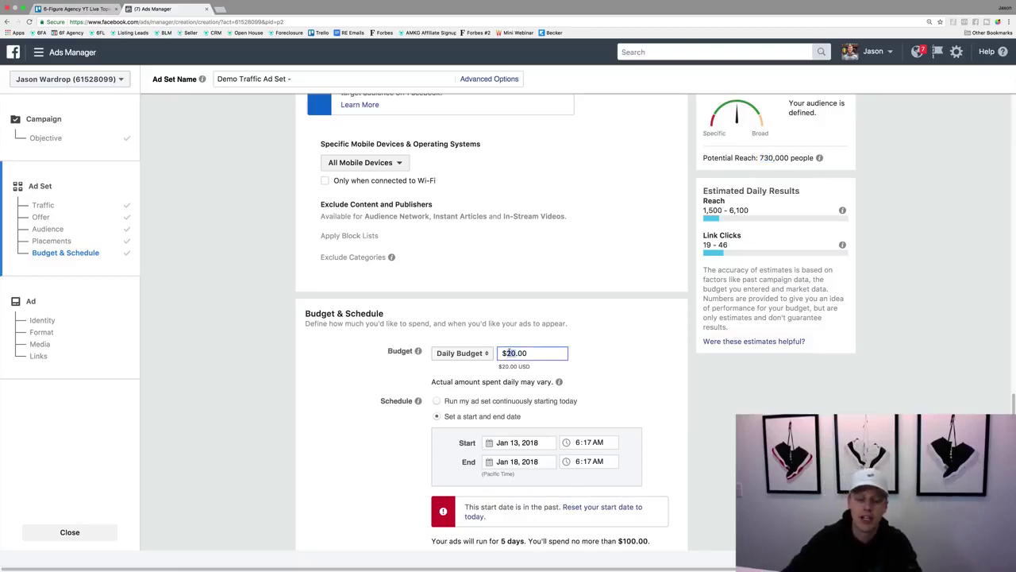
{"action": "key", "text": "BackSpace"}
{"action": "type", "text": "1"}
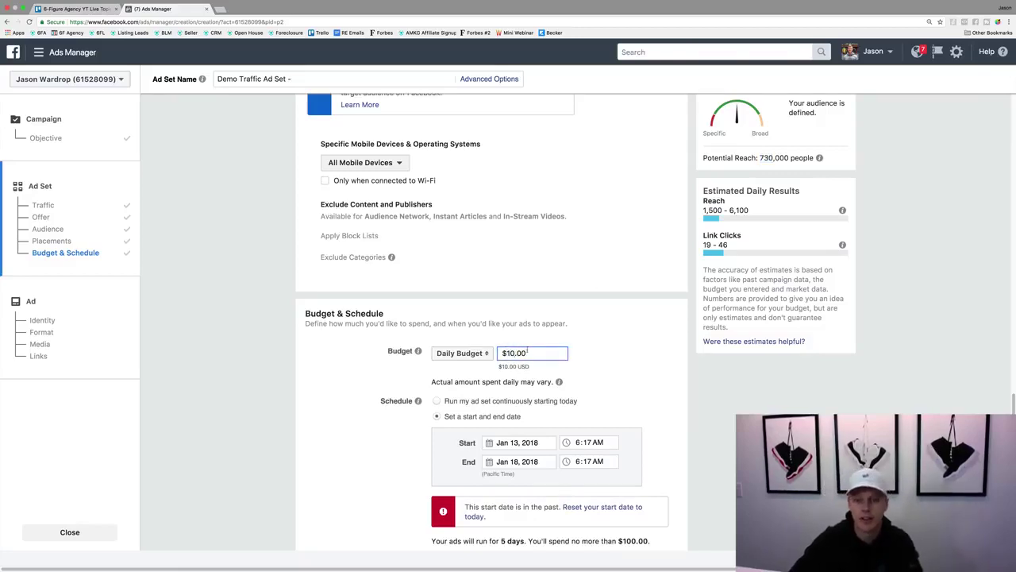
{"action": "left_click", "coordinate": [670, 349]}
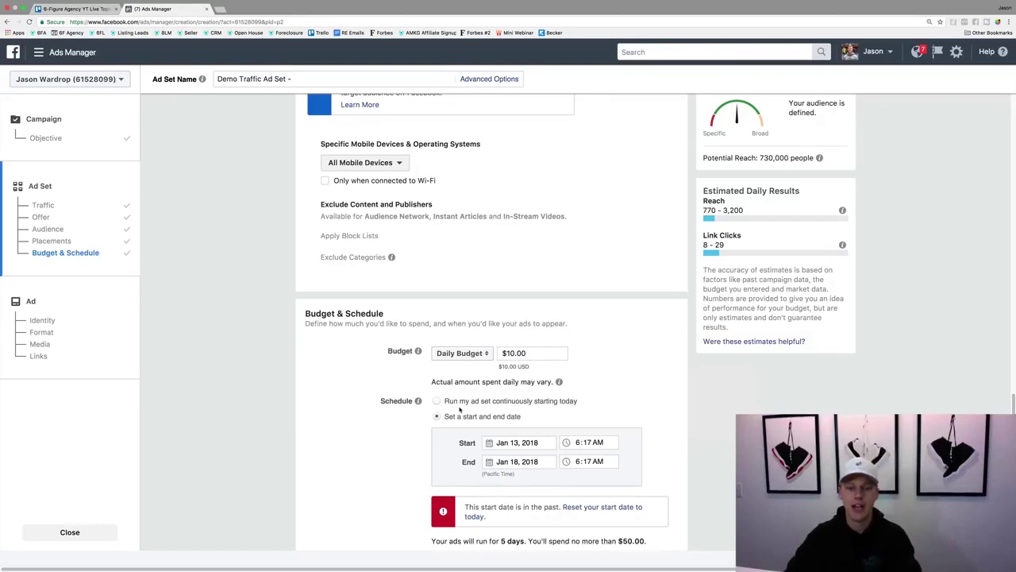
Step: Schedule the ad set to start on Jan 15, 2018 at 8:00 AM
{"action": "left_click", "coordinate": [508, 442]}
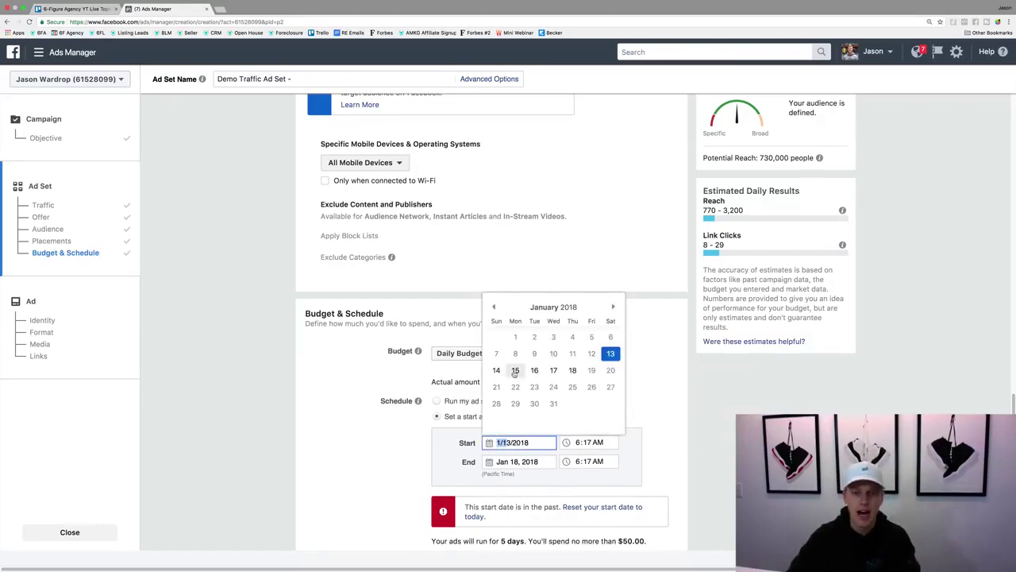
{"action": "left_click", "coordinate": [515, 369]}
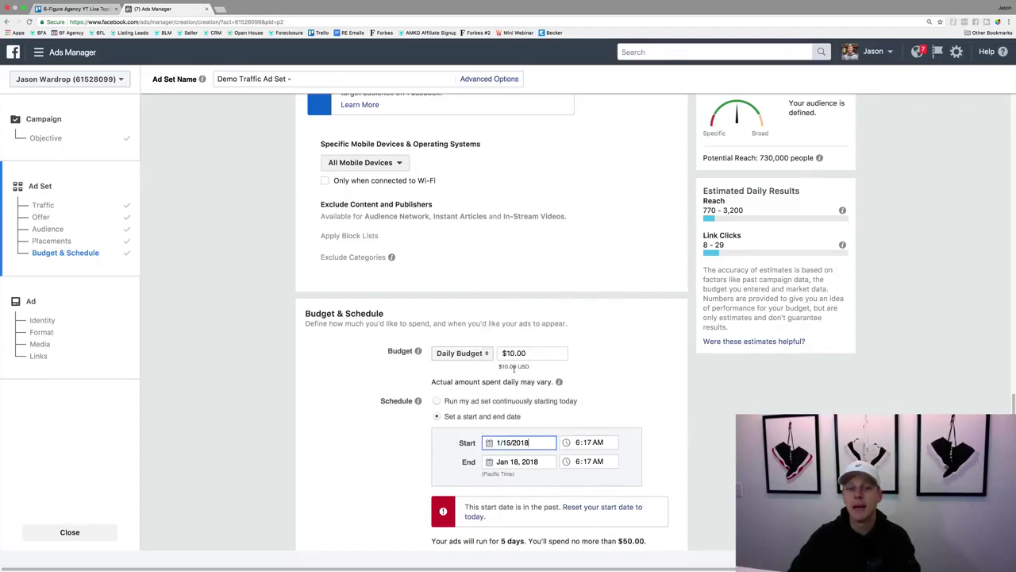
{"action": "left_click", "coordinate": [579, 444]}
{"action": "type", "text": "8:00"}
{"action": "left_click", "coordinate": [649, 444]}
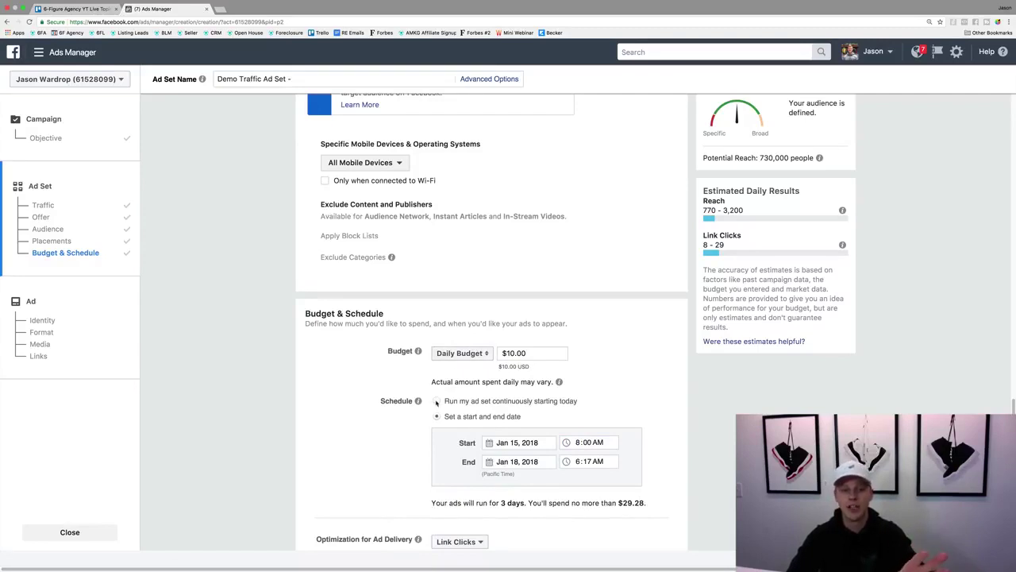
Step: Switch the schedule to continuous and back to a start and end date, and set the start to Jan 15, 2018, 8:00 AM
{"action": "left_click", "coordinate": [436, 402]}
{"action": "left_click", "coordinate": [437, 416]}
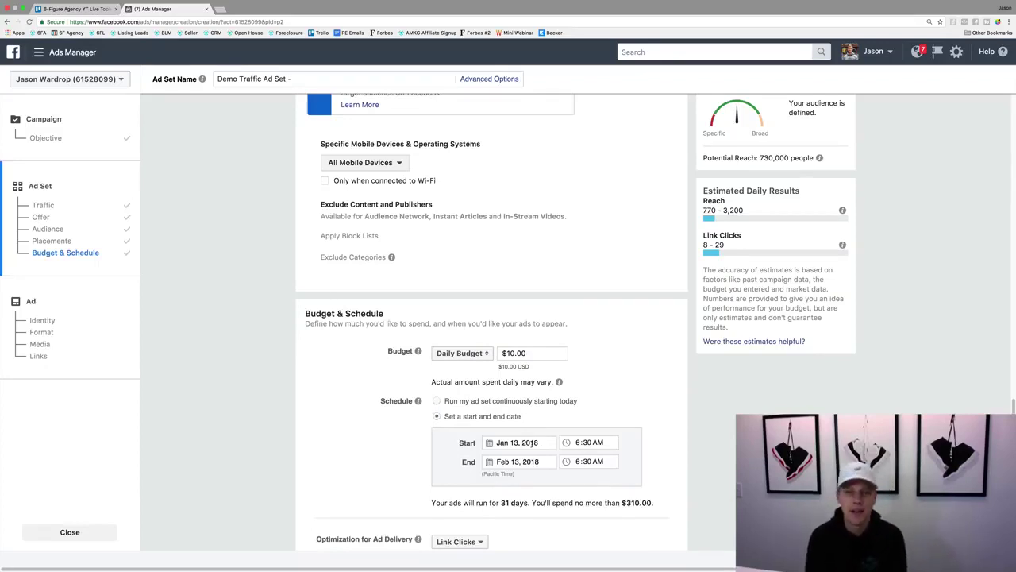
{"action": "left_click", "coordinate": [516, 442]}
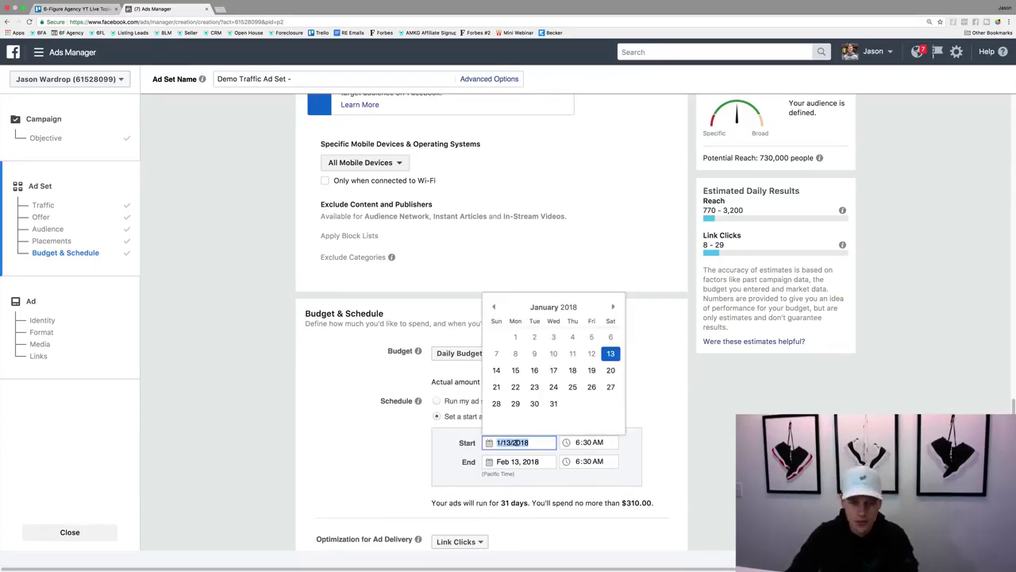
{"action": "left_click", "coordinate": [515, 370]}
{"action": "left_click", "coordinate": [577, 442]}
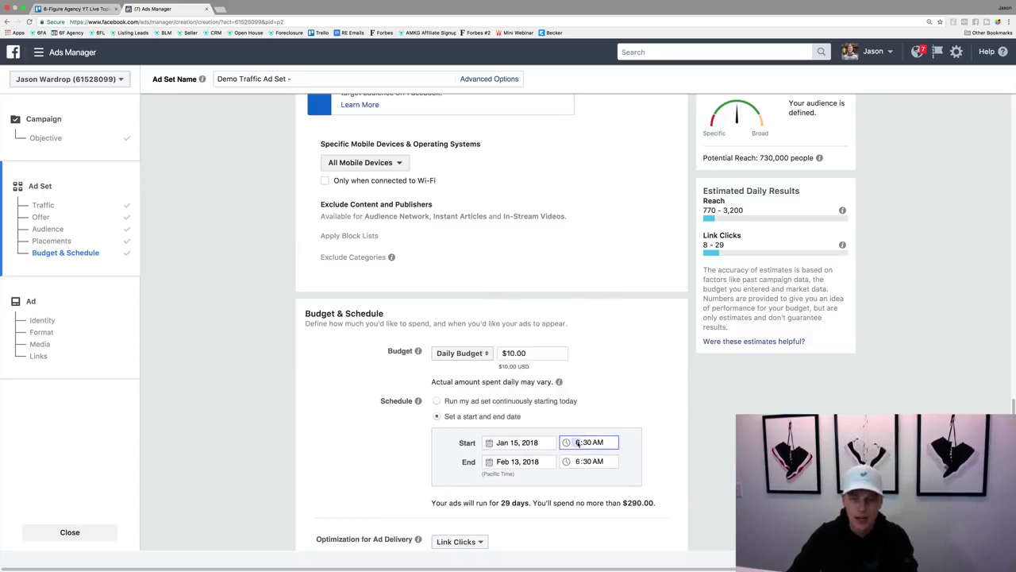
{"action": "type", "text": "00"}
{"action": "left_click", "coordinate": [652, 444]}
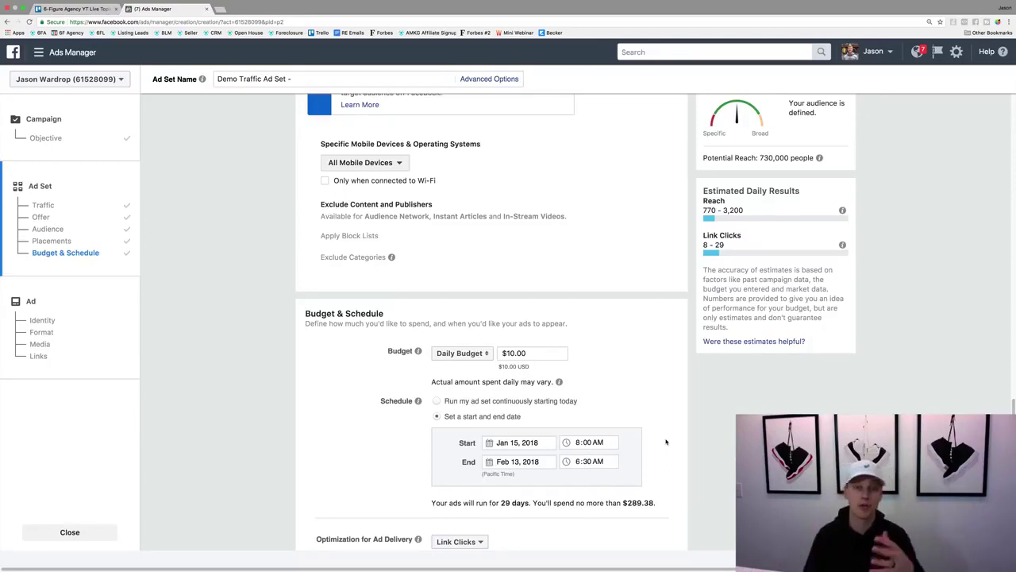
Step: Review the delivery optimization and bid settings, and continue to the ad's identity and format setup
{"action": "scroll", "coordinate": [605, 367], "scroll_direction": "down", "scroll_amount": 3}
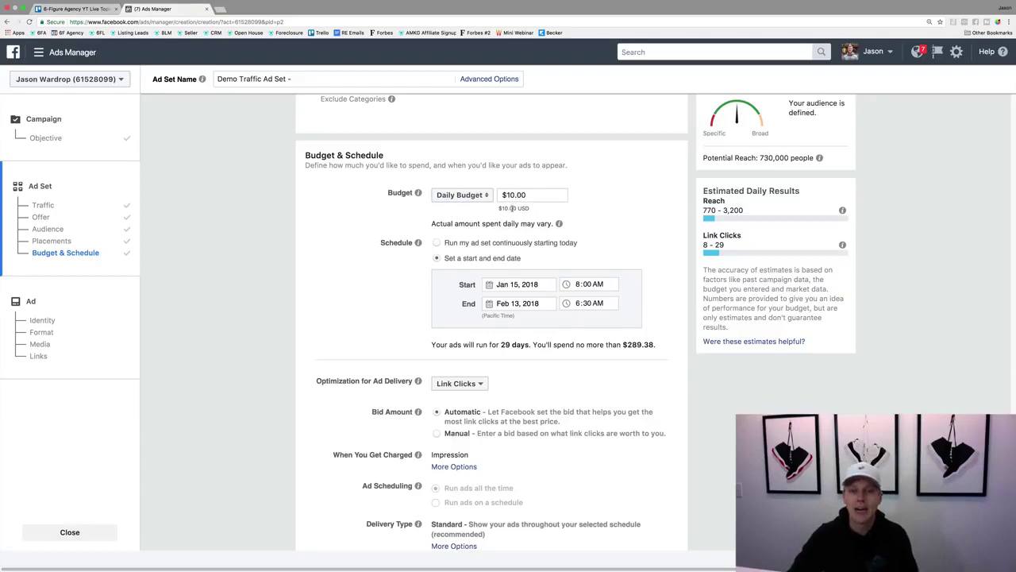
{"action": "scroll", "coordinate": [435, 243], "scroll_direction": "down", "scroll_amount": 2}
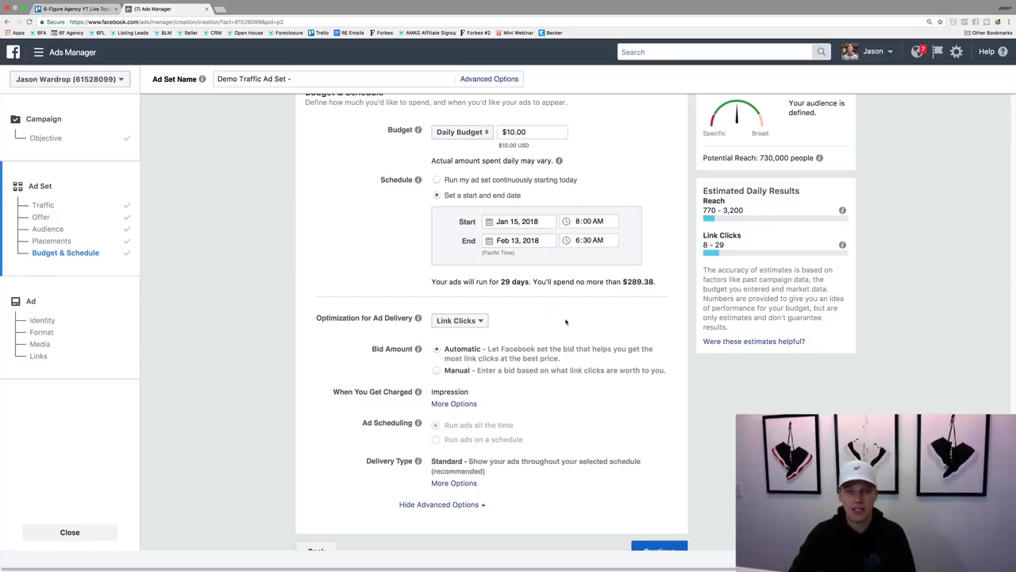
{"action": "scroll", "coordinate": [575, 324], "scroll_direction": "down", "scroll_amount": 1}
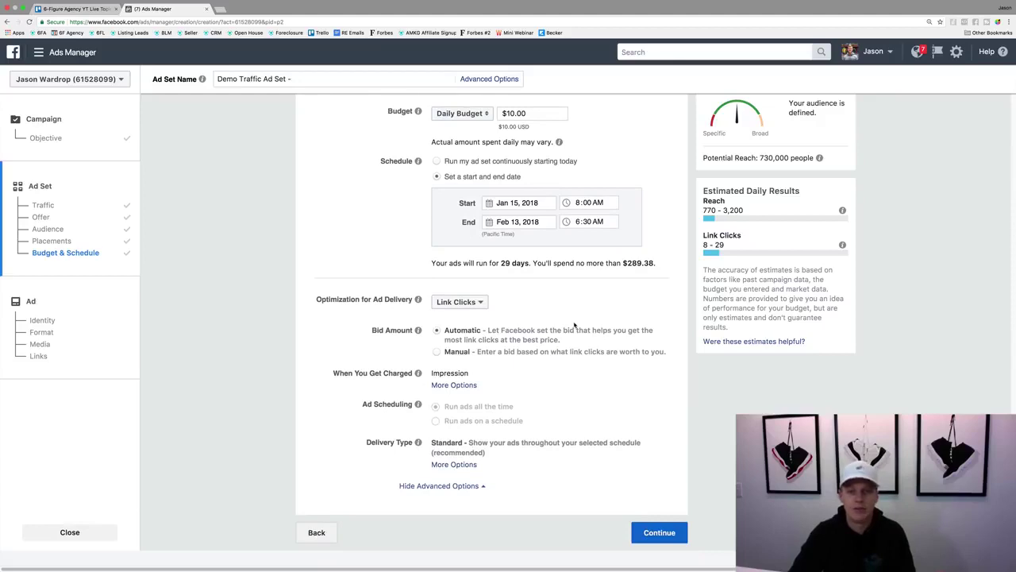
{"action": "left_click", "coordinate": [655, 533]}
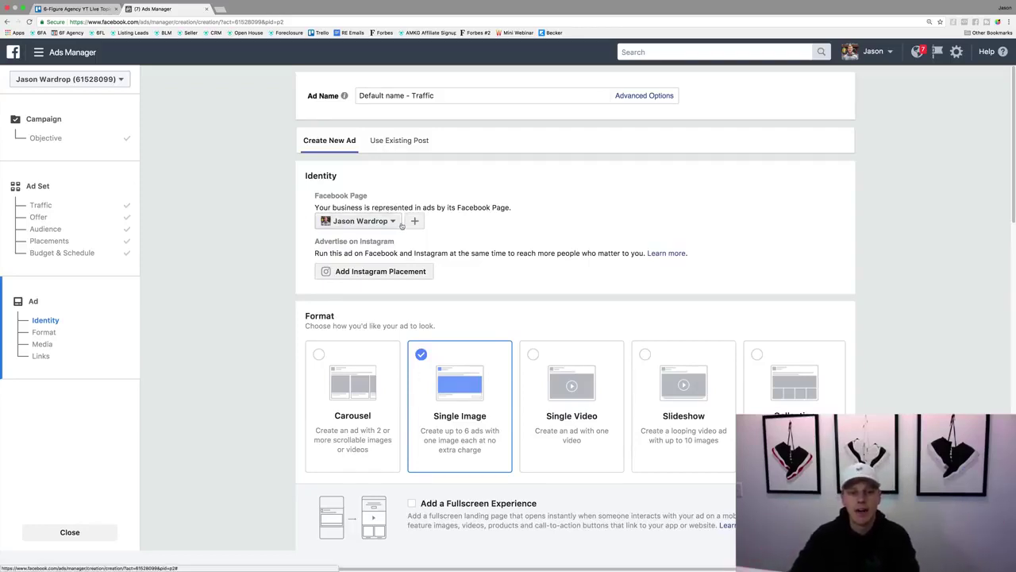
{"action": "left_click_drag", "start_coordinate": [308, 244], "coordinate": [397, 248]}
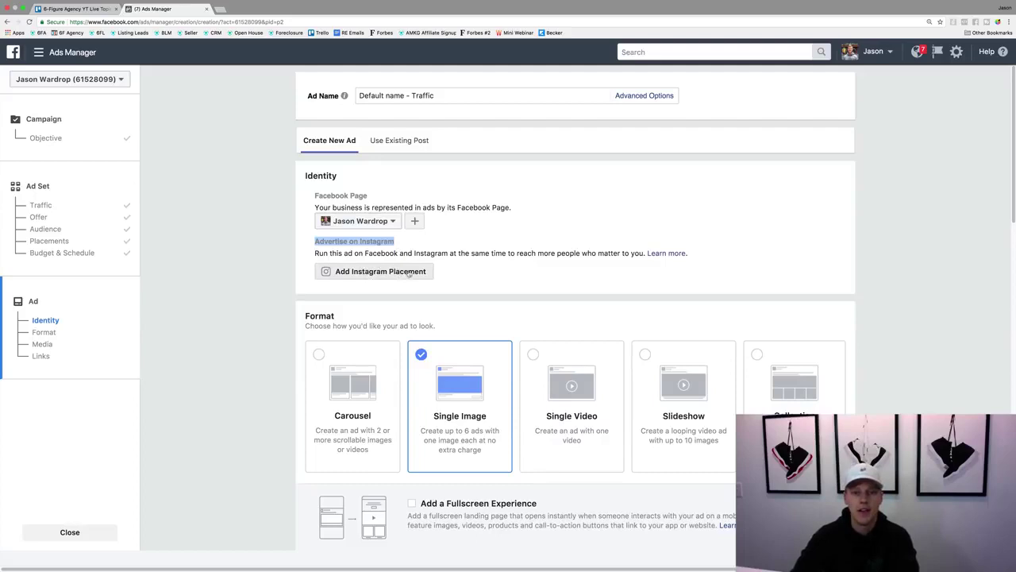
Step: Look through the existing Page posts available for the ad, and return to creating a new ad
{"action": "left_click", "coordinate": [406, 143]}
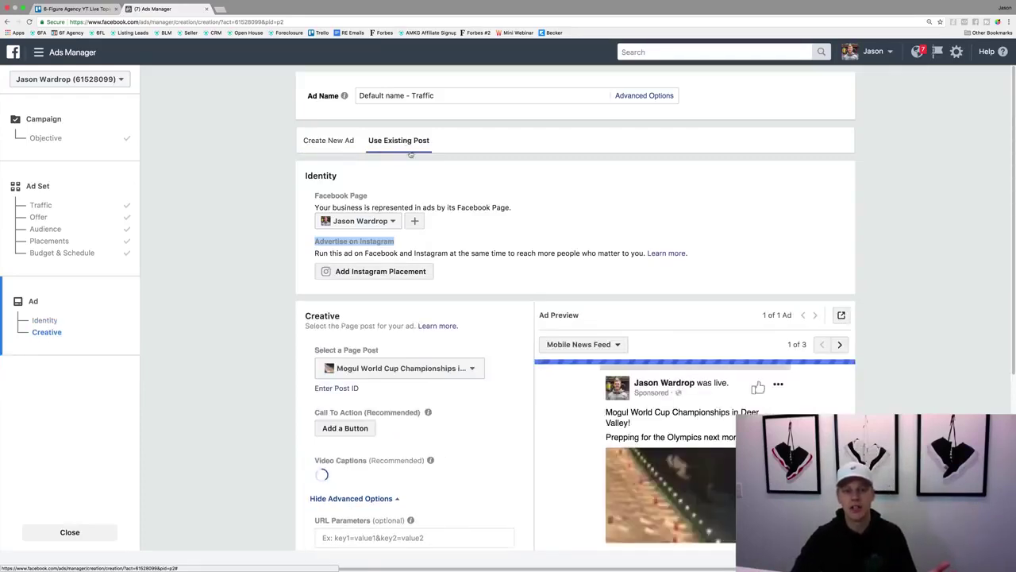
{"action": "left_click", "coordinate": [469, 369]}
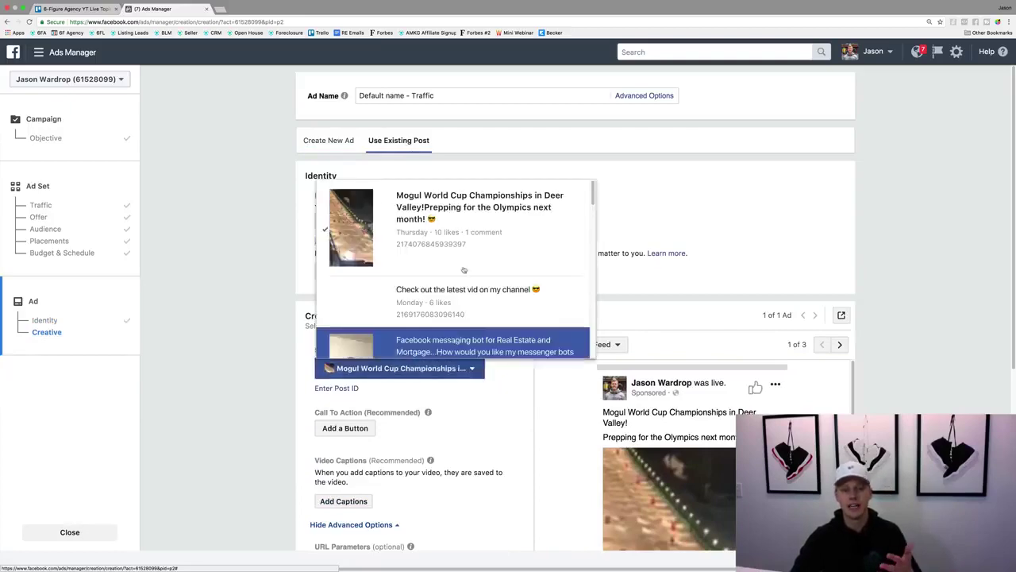
{"action": "scroll", "coordinate": [457, 270], "scroll_direction": "down", "scroll_amount": 6}
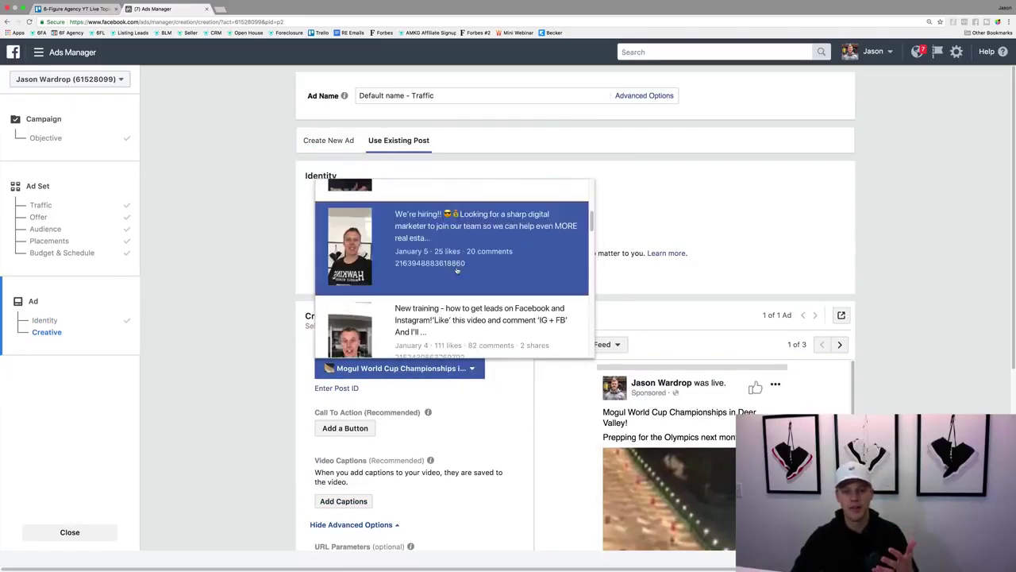
{"action": "left_click", "coordinate": [250, 304]}
{"action": "left_click", "coordinate": [328, 143]}
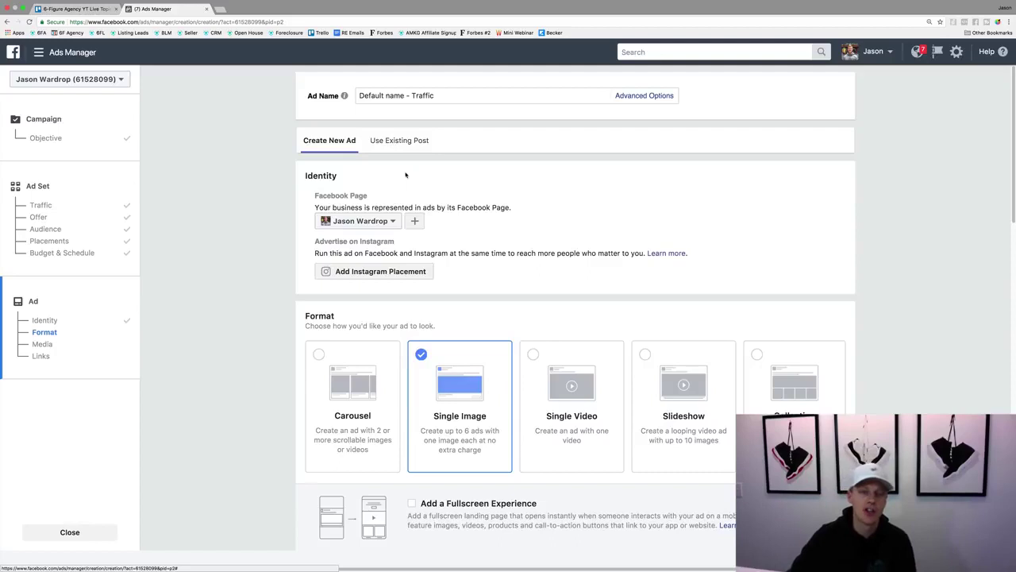
Step: Choose the Carousel format and examine its text, destination and card settings, including cards 1 and 2
{"action": "scroll", "coordinate": [481, 180], "scroll_direction": "down", "scroll_amount": 3}
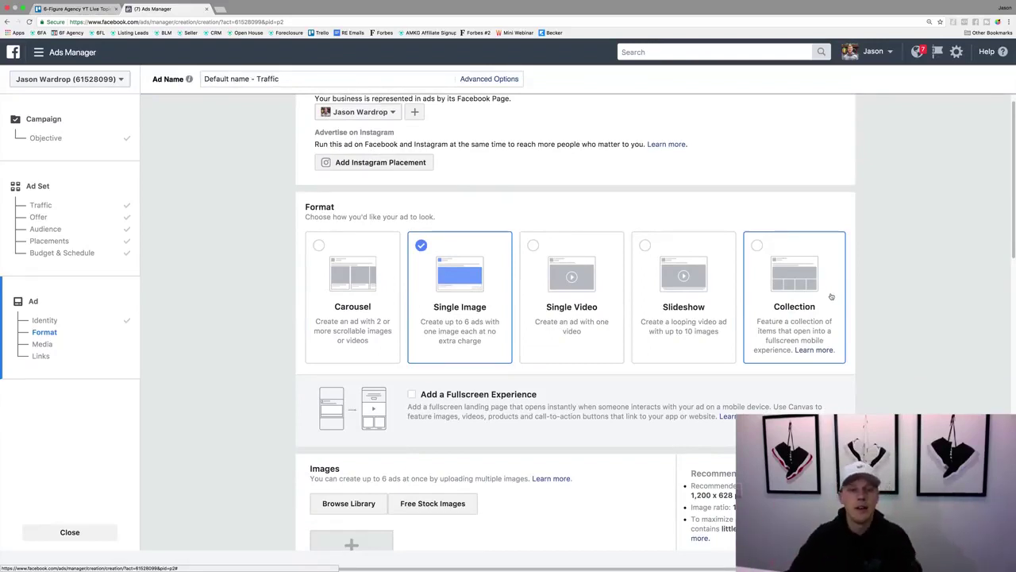
{"action": "left_click", "coordinate": [352, 279]}
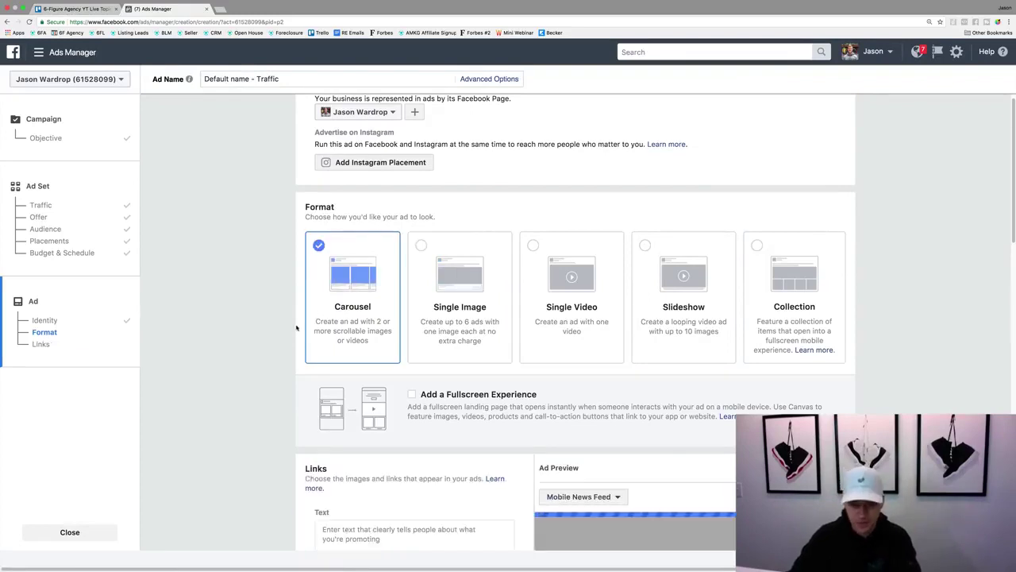
{"action": "scroll", "coordinate": [297, 327], "scroll_direction": "down", "scroll_amount": 5}
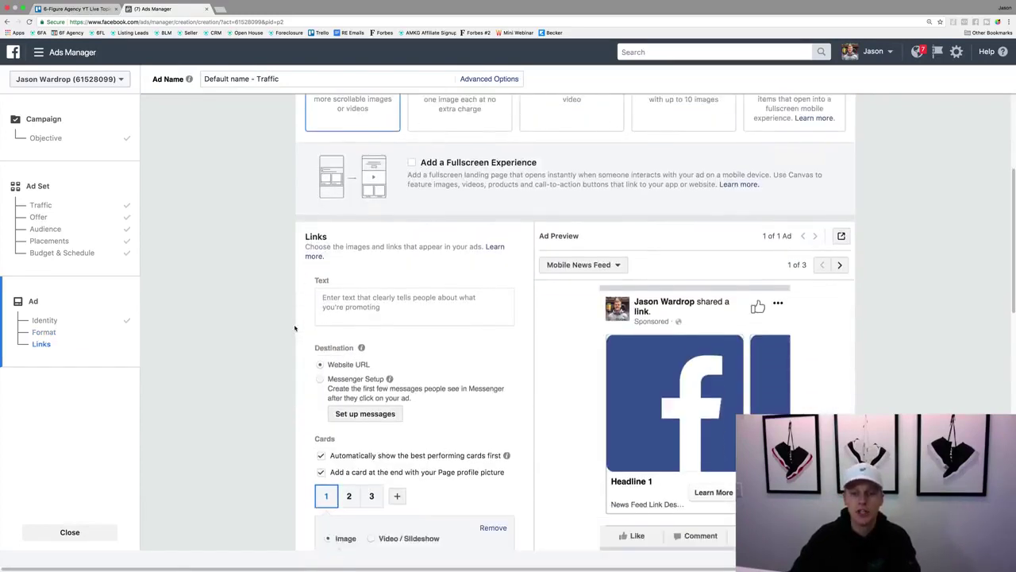
{"action": "scroll", "coordinate": [295, 328], "scroll_direction": "down", "scroll_amount": 1}
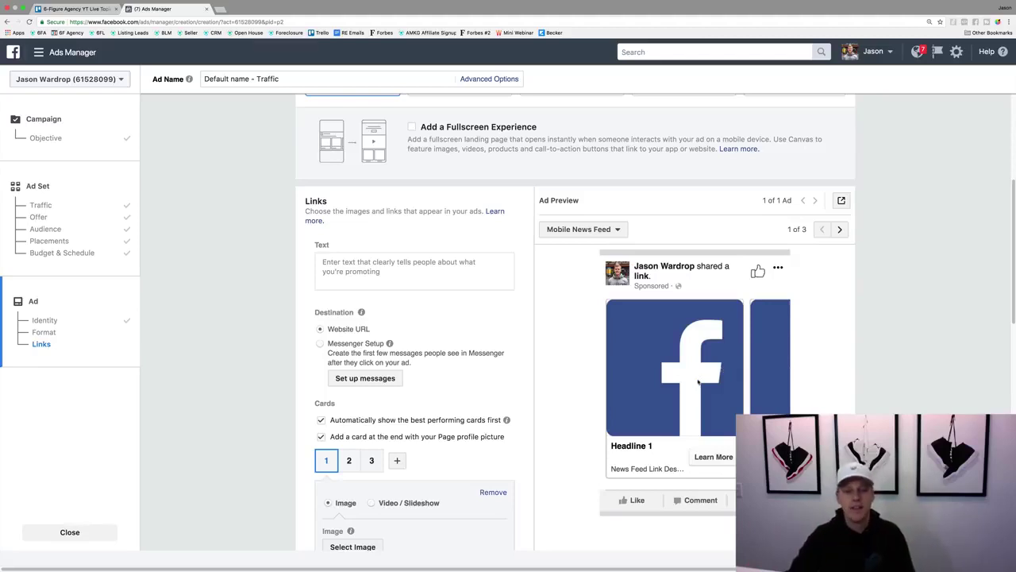
{"action": "scroll", "coordinate": [569, 393], "scroll_direction": "down", "scroll_amount": 1}
{"action": "left_click", "coordinate": [349, 409]}
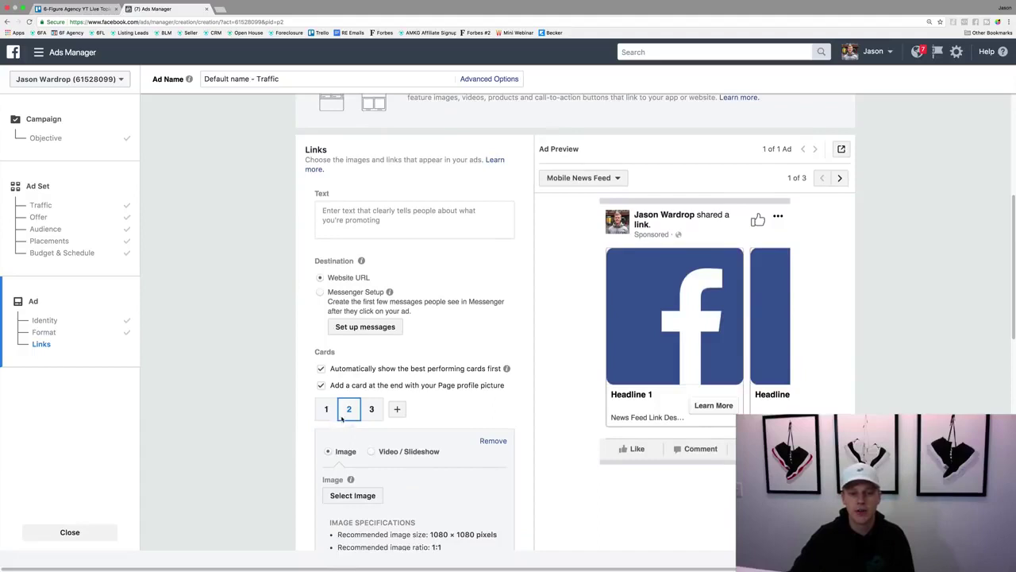
{"action": "left_click", "coordinate": [326, 409]}
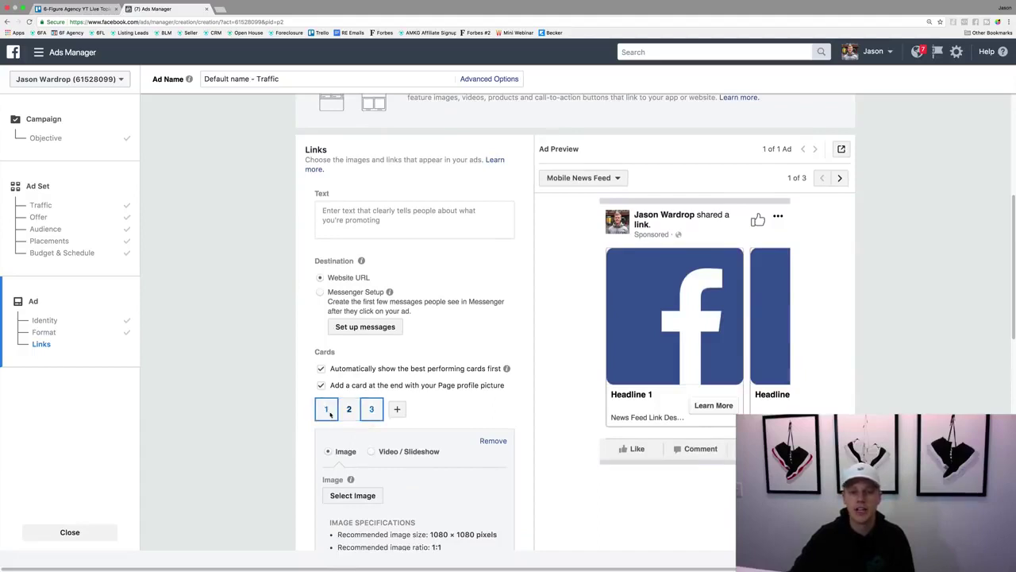
{"action": "mouse_move", "coordinate": [355, 492]}
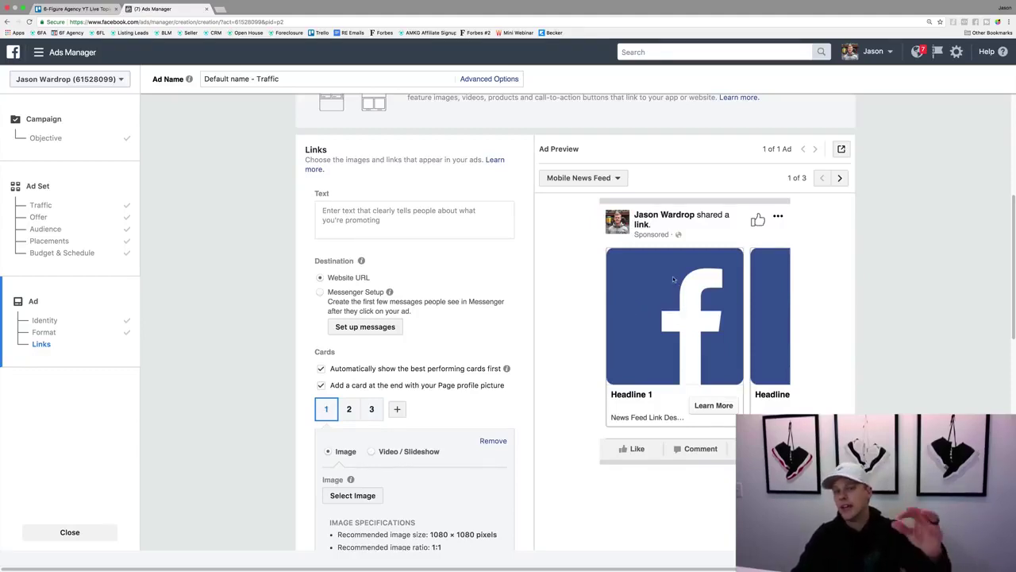
{"action": "scroll", "coordinate": [671, 301], "scroll_direction": "up", "scroll_amount": 1}
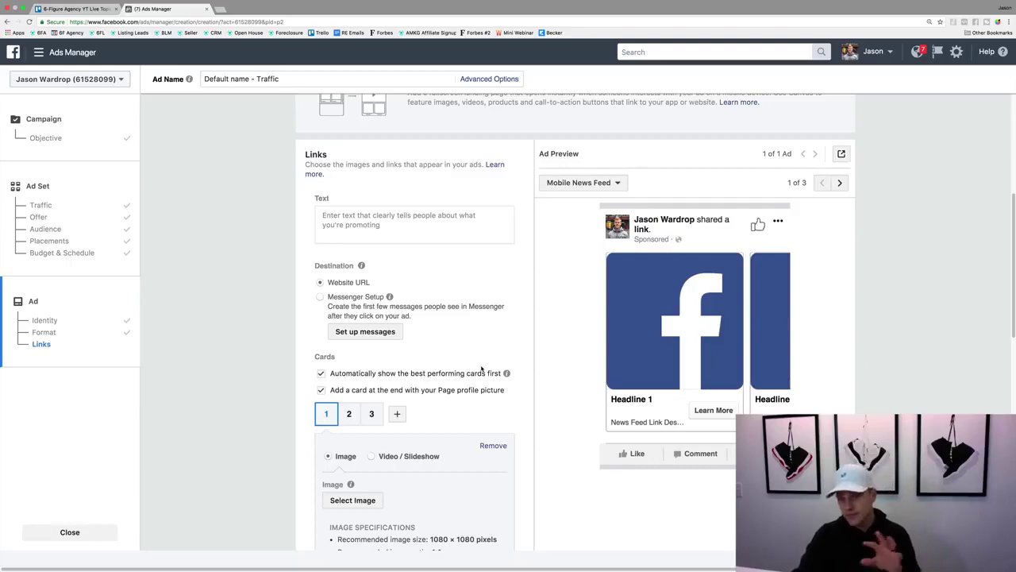
{"action": "scroll", "coordinate": [521, 348], "scroll_direction": "up", "scroll_amount": 3}
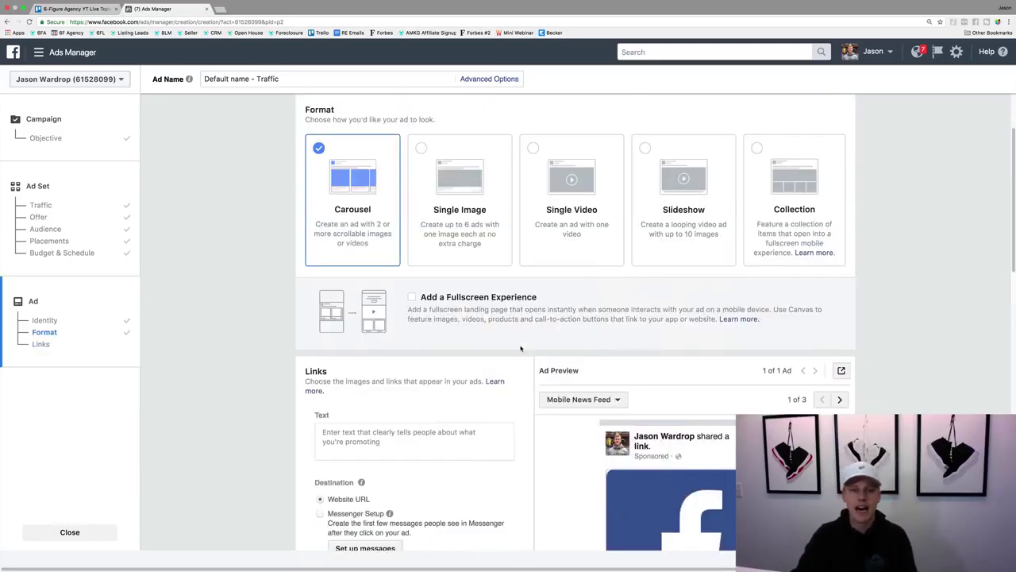
Step: Compare the media and link requirements of the Single Image, Single Video and Slideshow formats by selecting each one
{"action": "left_click", "coordinate": [472, 190]}
{"action": "scroll", "coordinate": [497, 320], "scroll_direction": "down", "scroll_amount": 5}
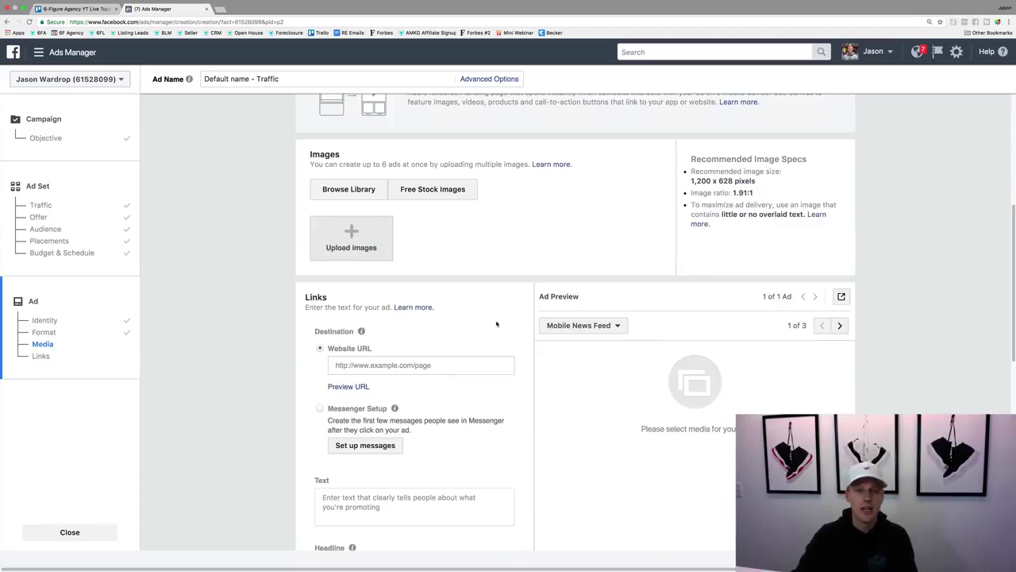
{"action": "scroll", "coordinate": [483, 309], "scroll_direction": "up", "scroll_amount": 3}
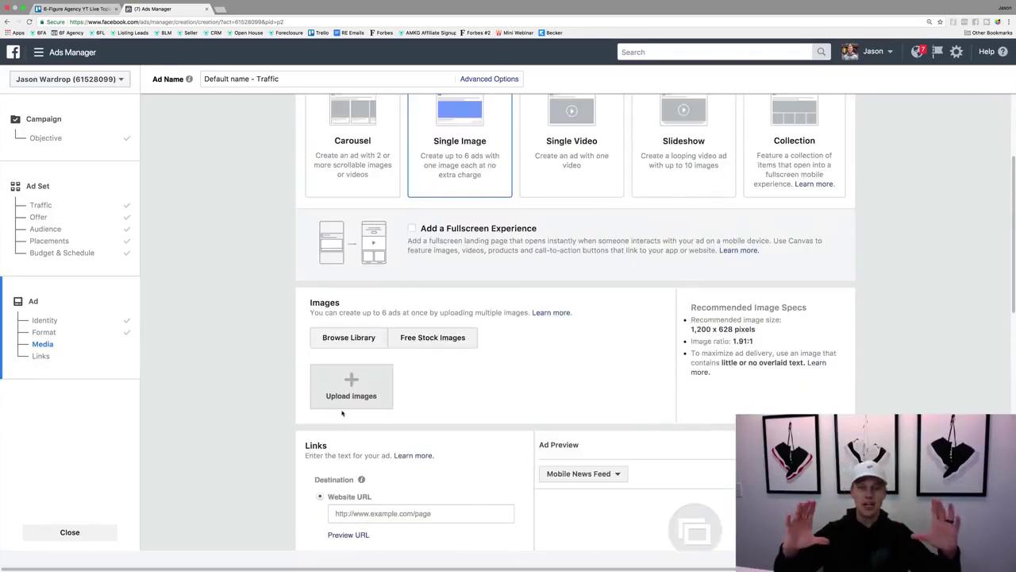
{"action": "left_click", "coordinate": [560, 149]}
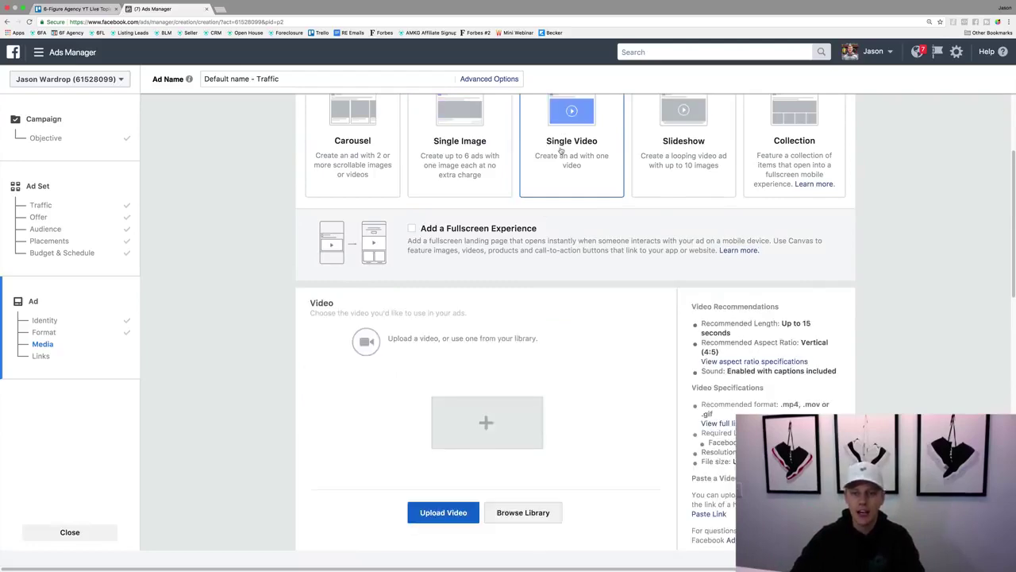
{"action": "scroll", "coordinate": [604, 306], "scroll_direction": "down", "scroll_amount": 2}
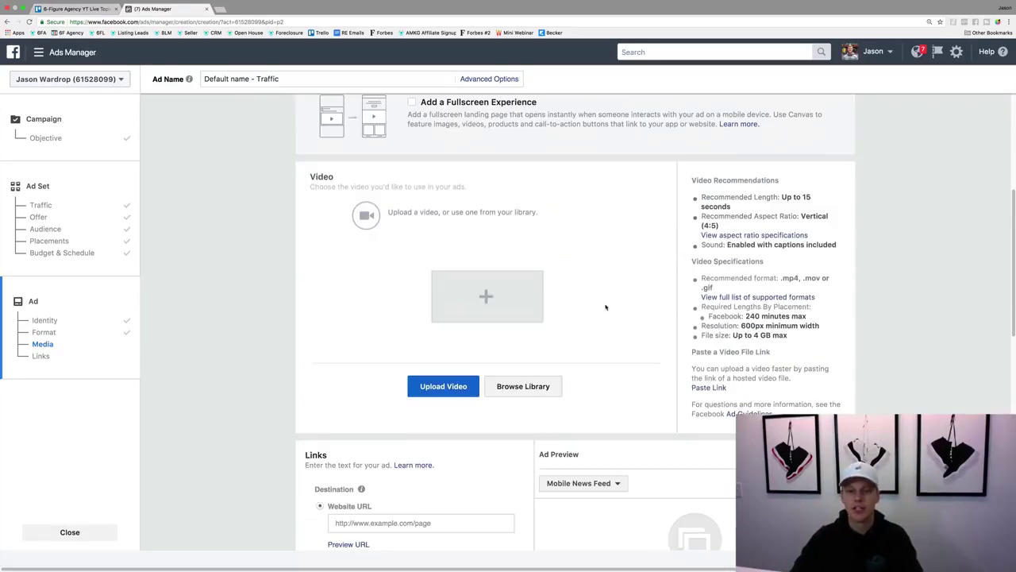
{"action": "scroll", "coordinate": [703, 176], "scroll_direction": "up", "scroll_amount": 3}
{"action": "left_click", "coordinate": [698, 176]}
{"action": "scroll", "coordinate": [621, 272], "scroll_direction": "down", "scroll_amount": 3}
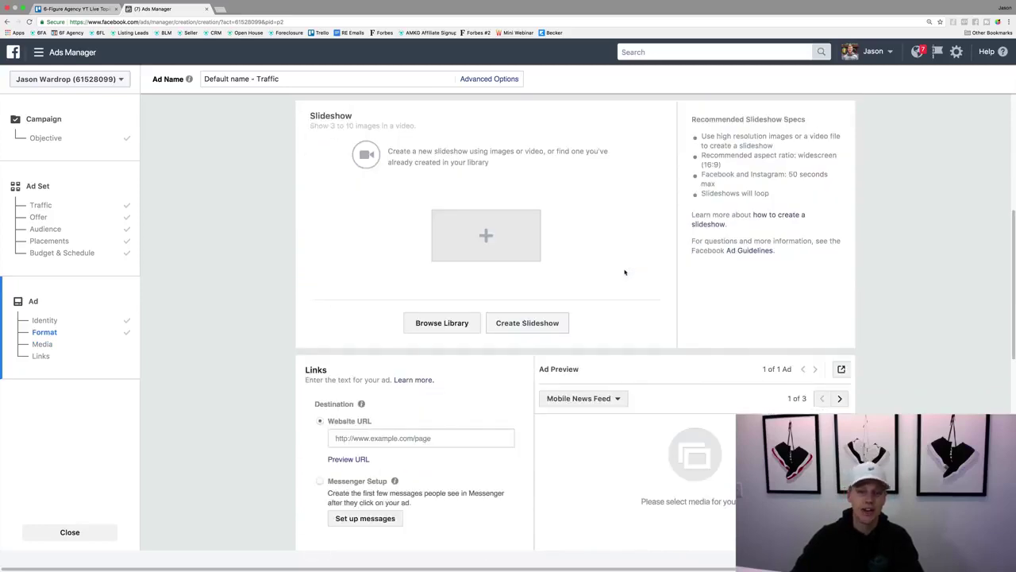
{"action": "scroll", "coordinate": [626, 267], "scroll_direction": "up", "scroll_amount": 5}
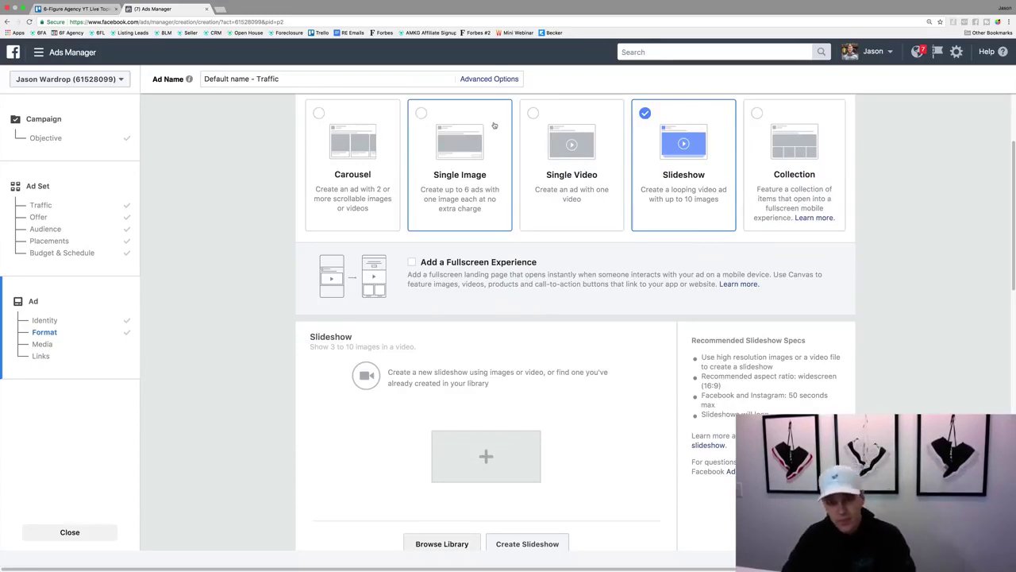
Step: Switch the ad format between Single Image and Single Video, and leave it on Single Image
{"action": "left_click", "coordinate": [480, 152]}
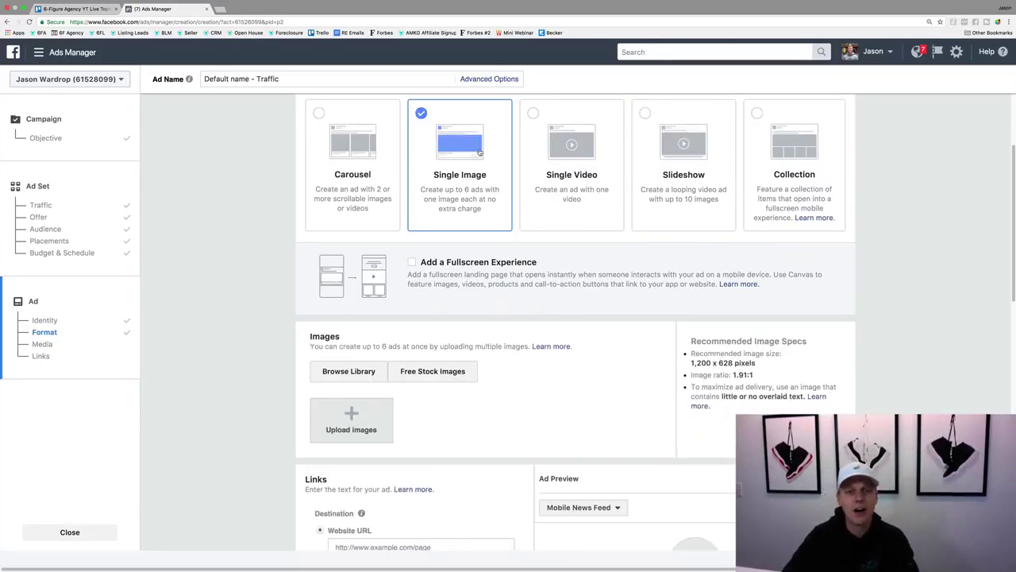
{"action": "left_click", "coordinate": [561, 165]}
{"action": "left_click", "coordinate": [493, 155]}
{"action": "left_click", "coordinate": [528, 163]}
{"action": "left_click", "coordinate": [487, 161]}
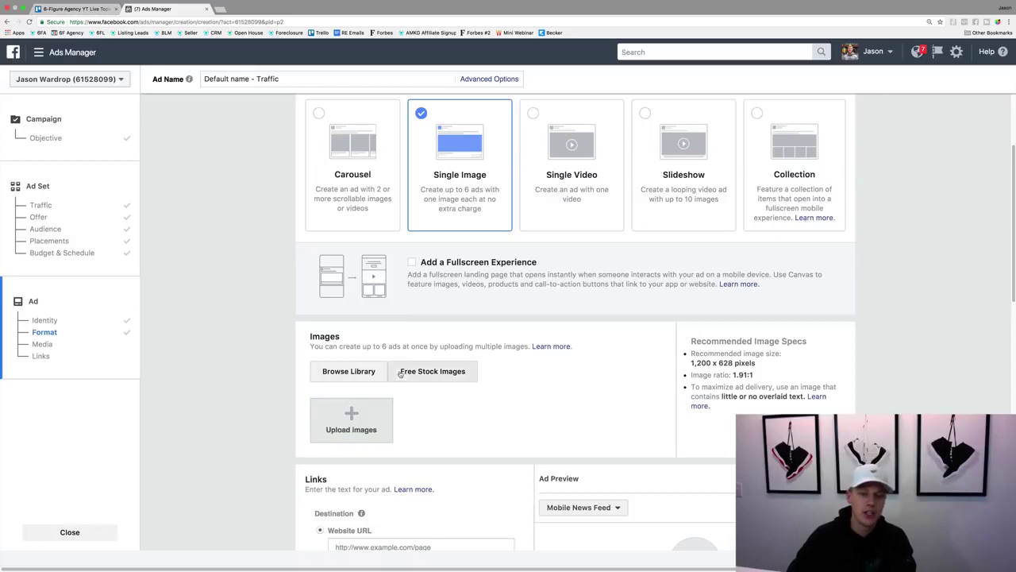
Step: Upload the JPEG portrait whose file name ends in 973_n.jpg from the Desktop folder as the ad's image
{"action": "left_click", "coordinate": [352, 414]}
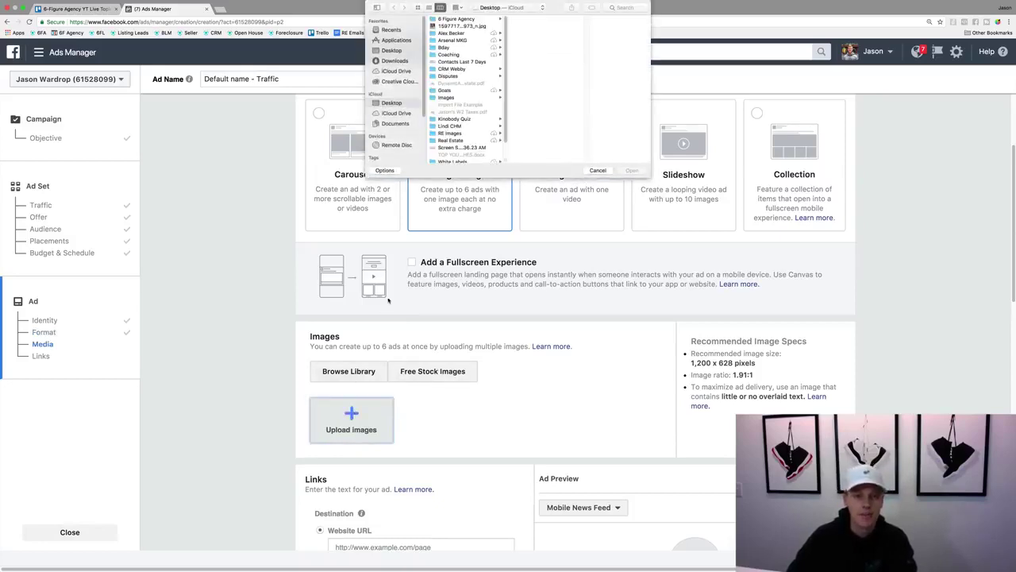
{"action": "left_click", "coordinate": [463, 27]}
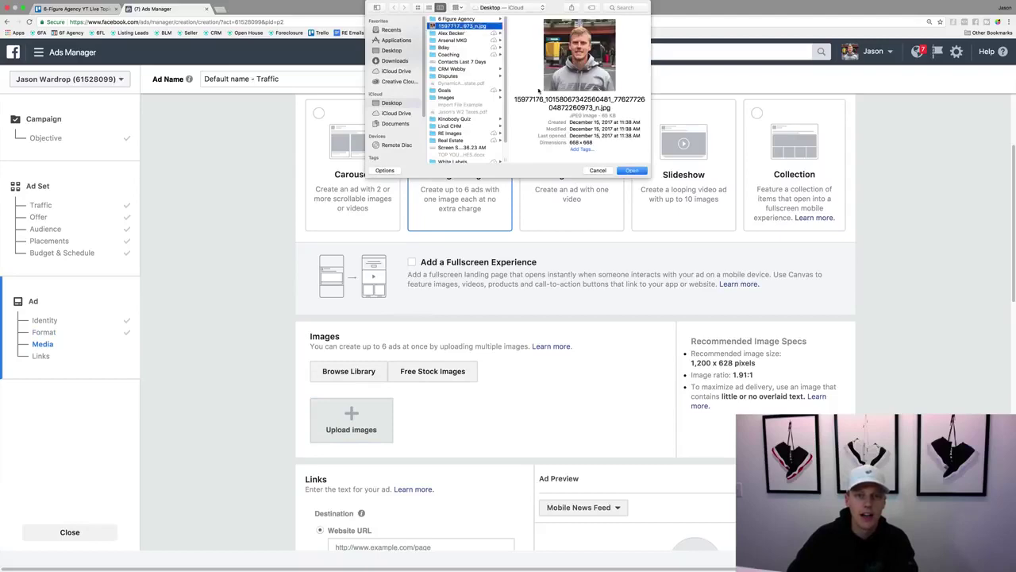
{"action": "left_click", "coordinate": [631, 171]}
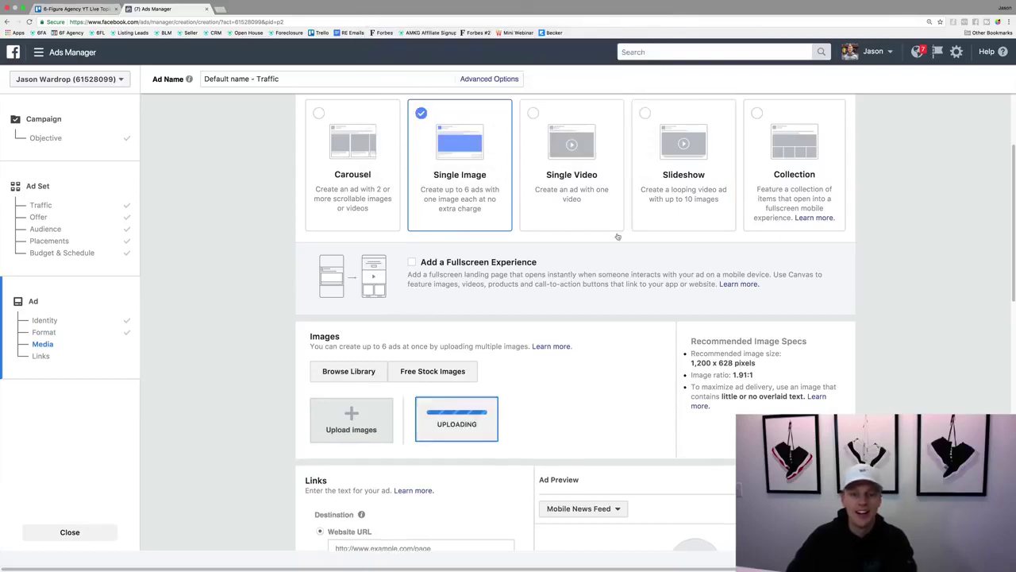
{"action": "scroll", "coordinate": [493, 361], "scroll_direction": "down", "scroll_amount": 3}
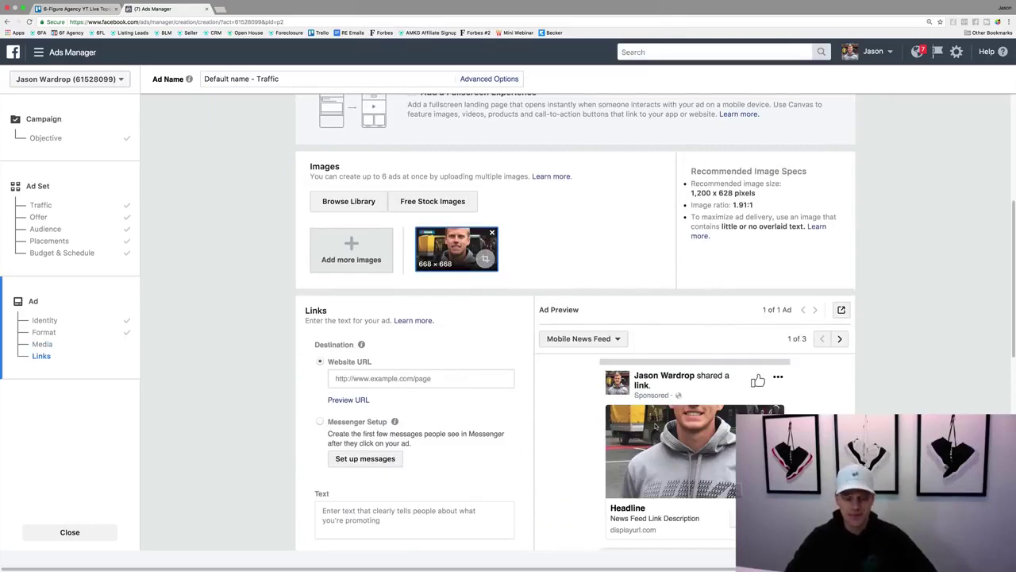
Step: Open canva.com in a new browser tab, view the Facebook Ad design with the woman's portrait, and return to Ads Manager
{"action": "key", "text": "ctrl+t"}
{"action": "type", "text": "canva.com"}
{"action": "key", "text": "Return"}
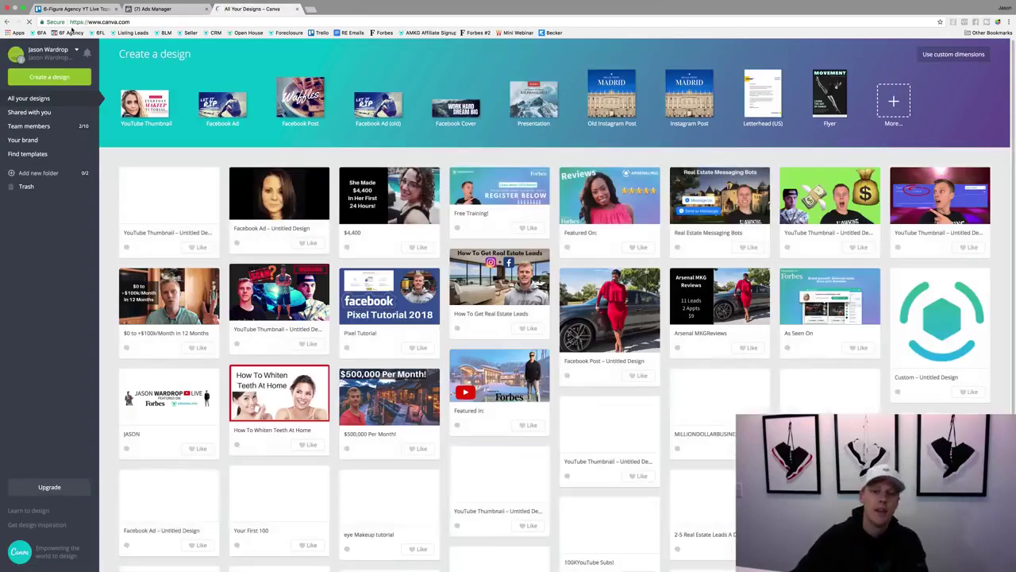
{"action": "left_click", "coordinate": [317, 172]}
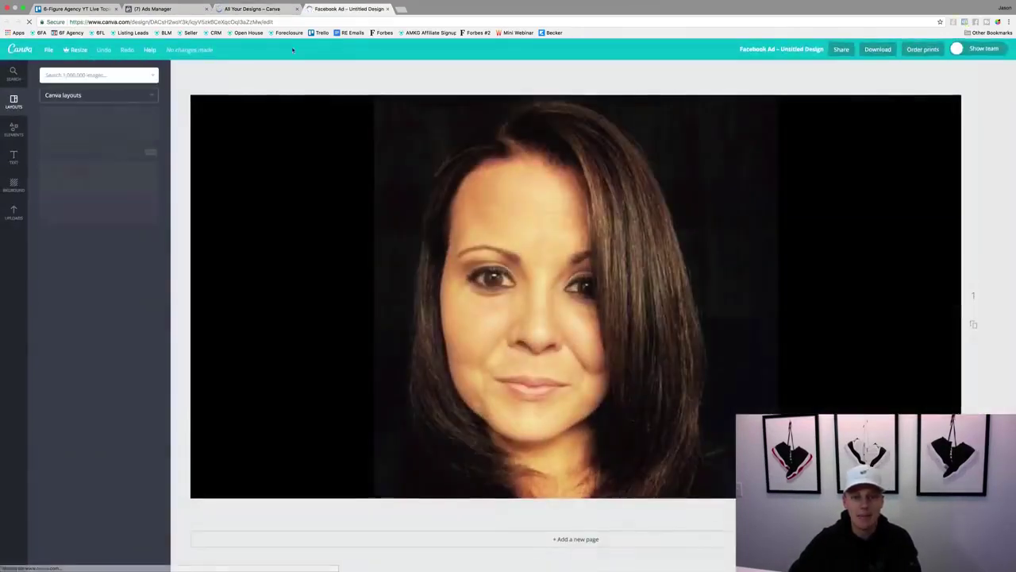
{"action": "left_click", "coordinate": [163, 8]}
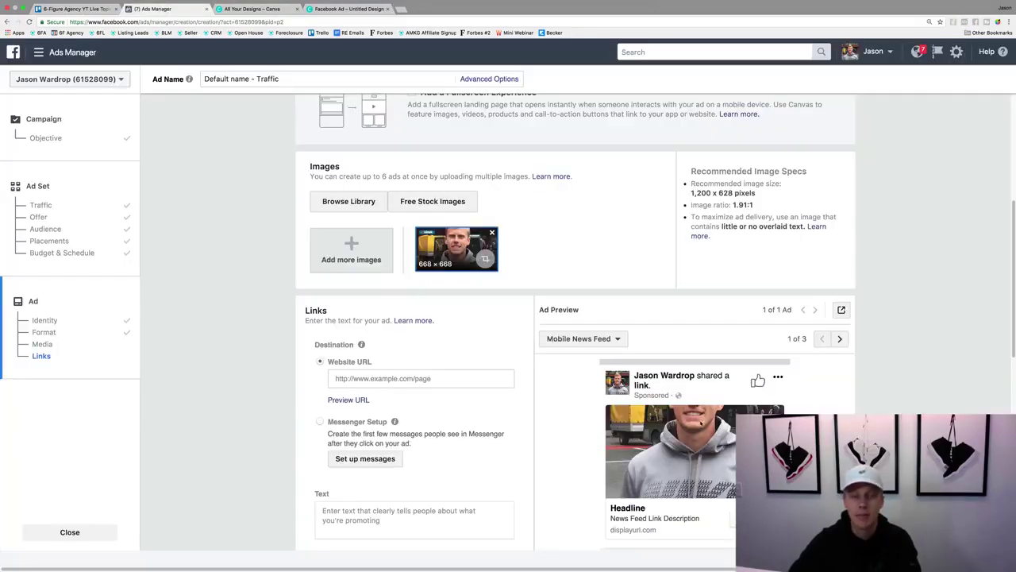
Step: Switch to Canva, start a new blank Facebook Ad design and show the uploaded images
{"action": "left_click", "coordinate": [255, 8]}
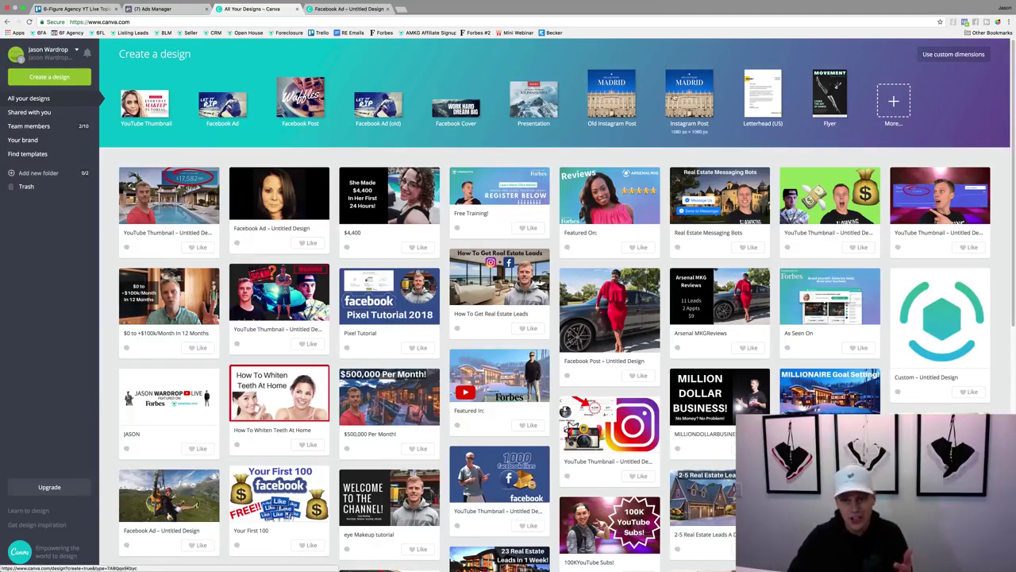
{"action": "left_click", "coordinate": [221, 102]}
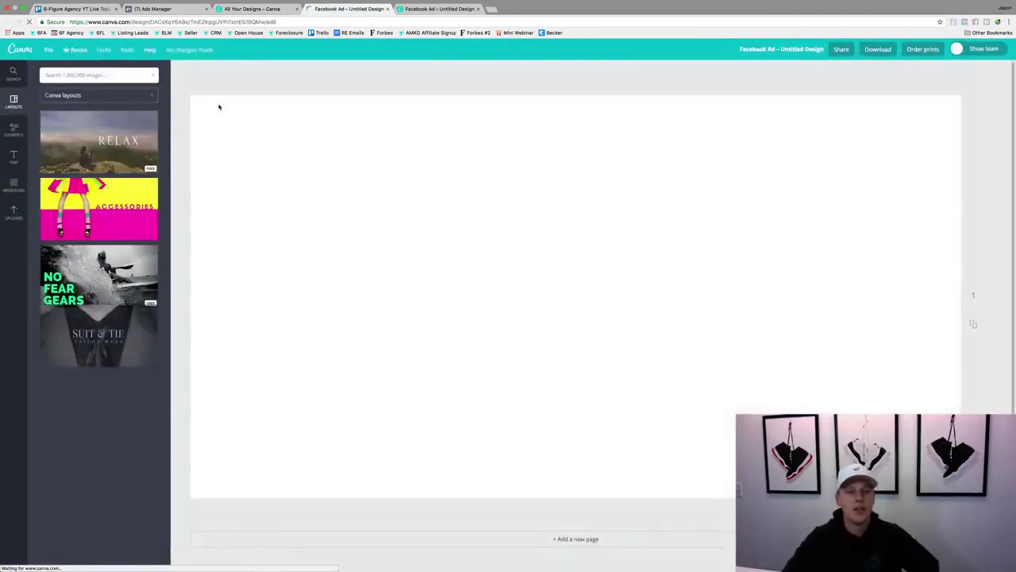
{"action": "left_click", "coordinate": [15, 210]}
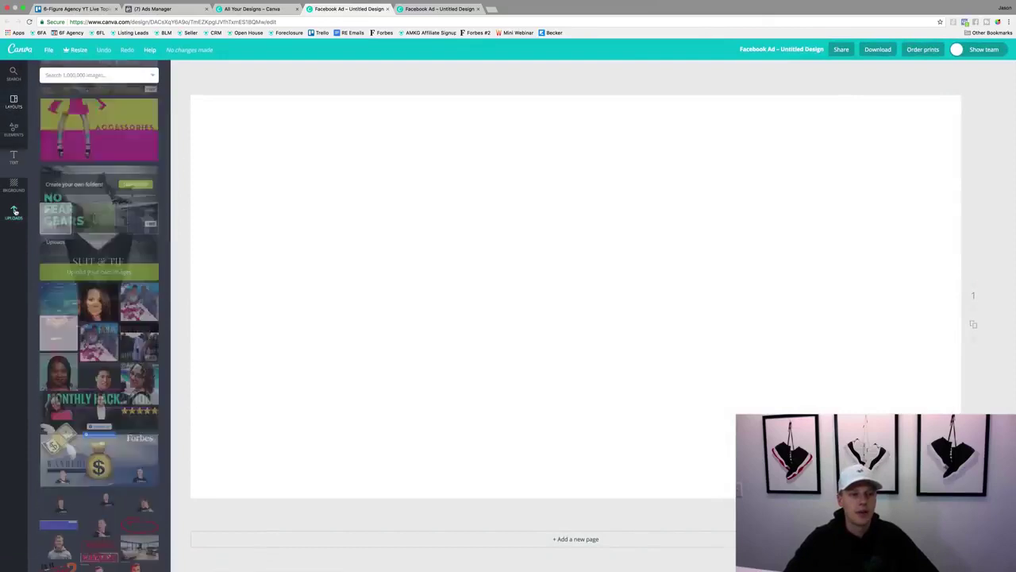
Step: Place the uploaded cutout of the man in the grey hoodie at the design's lower edge, and look through the other uploads
{"action": "scroll", "coordinate": [125, 179], "scroll_direction": "down", "scroll_amount": 5}
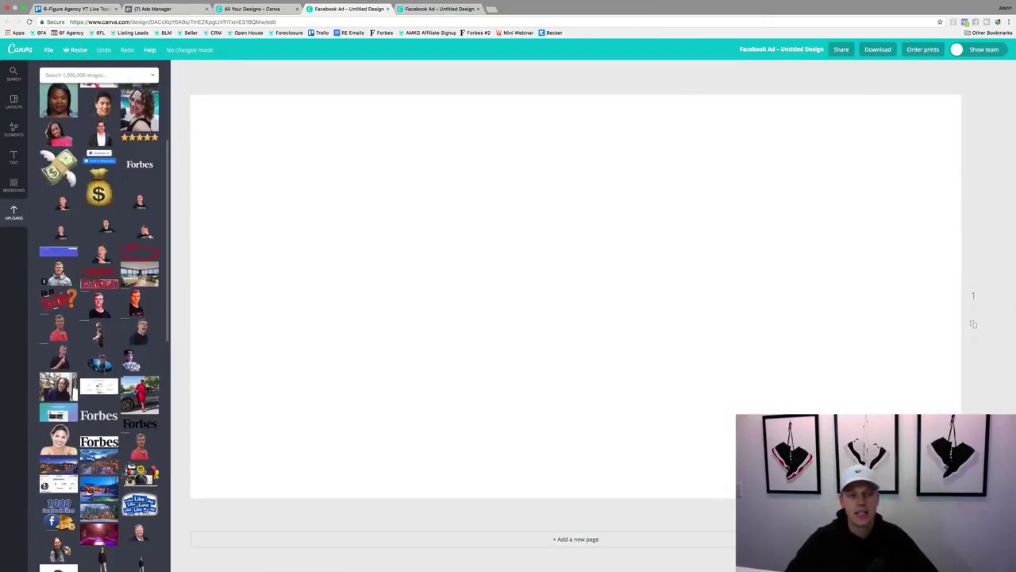
{"action": "left_click", "coordinate": [60, 274]}
{"action": "left_click_drag", "start_coordinate": [546, 346], "coordinate": [546, 370]}
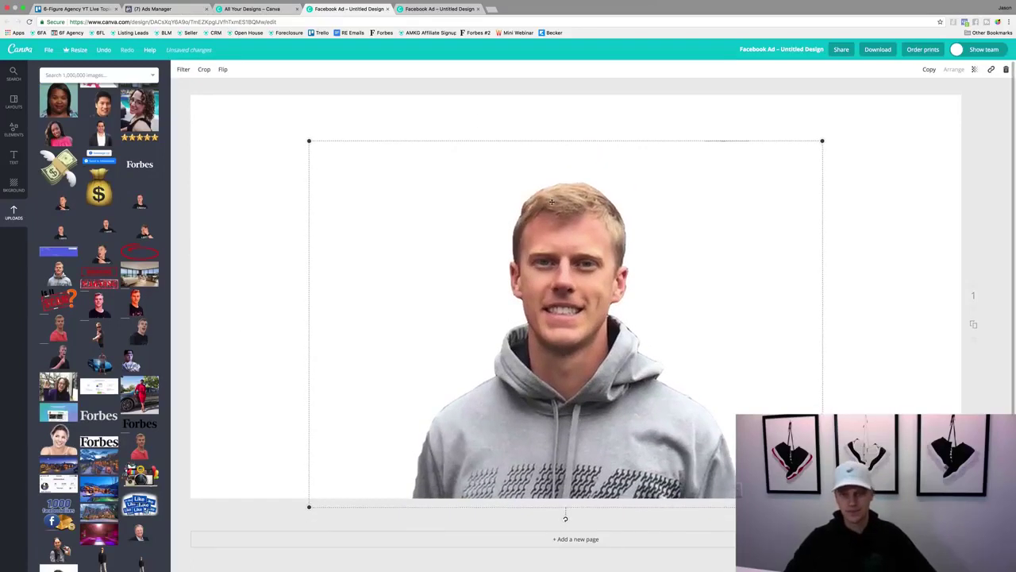
{"action": "scroll", "coordinate": [99, 238], "scroll_direction": "up", "scroll_amount": 5}
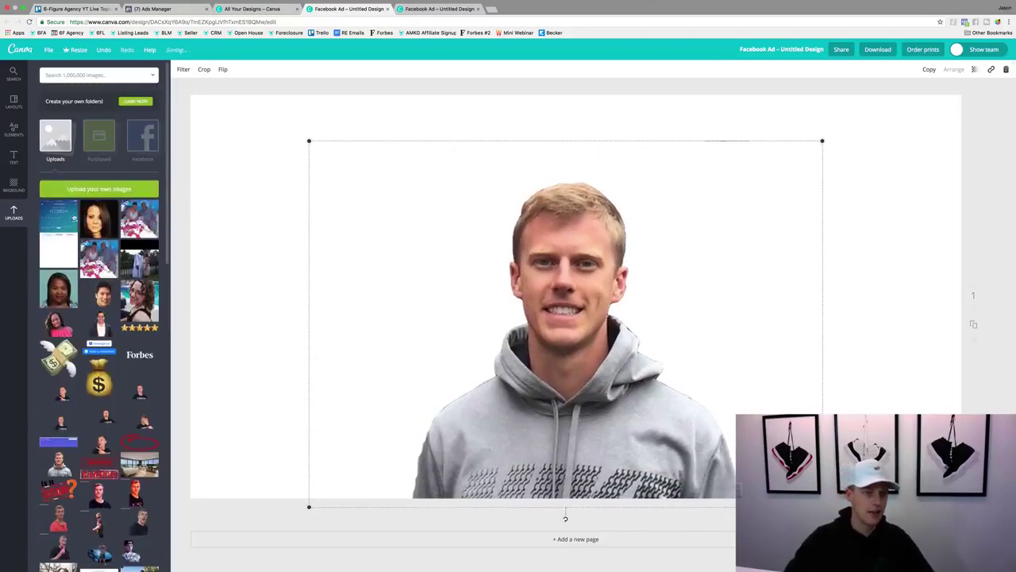
{"action": "scroll", "coordinate": [99, 246], "scroll_direction": "down", "scroll_amount": 3}
{"action": "scroll", "coordinate": [120, 244], "scroll_direction": "down", "scroll_amount": 2}
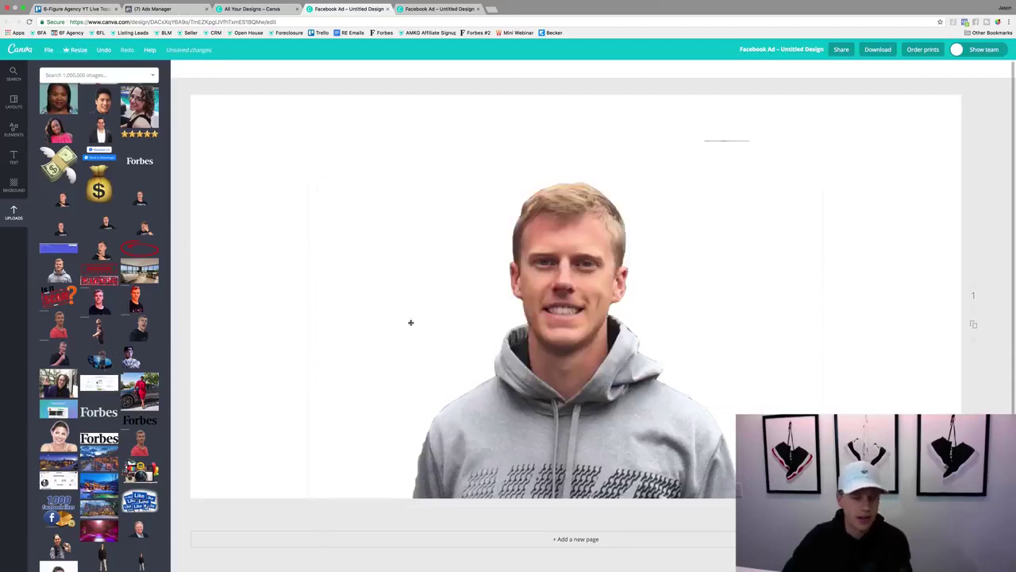
Step: Add the uploaded photo of the snowy mansion with a pool and enlarge it to fill the design behind the man
{"action": "key", "text": "Delete"}
{"action": "left_click", "coordinate": [98, 458]}
{"action": "key", "text": "Delete"}
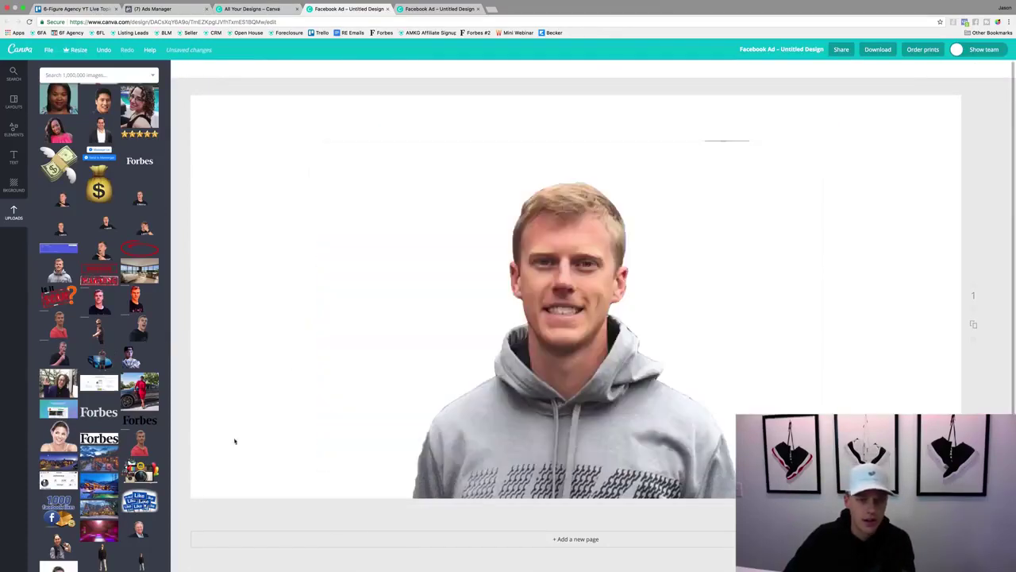
{"action": "left_click", "coordinate": [85, 494]}
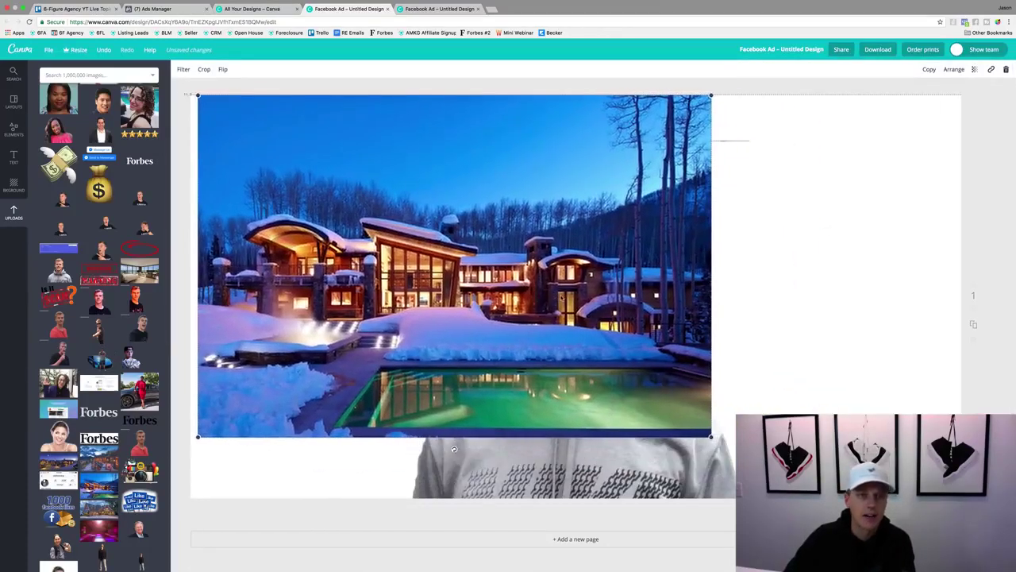
{"action": "left_click_drag", "start_coordinate": [704, 436], "coordinate": [963, 570]}
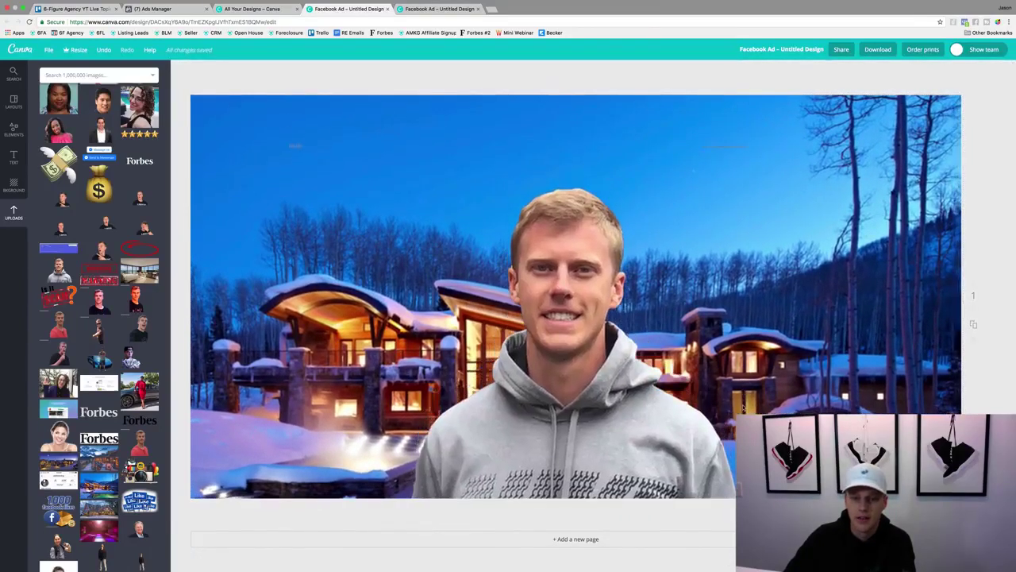
Step: Shift the mansion background slightly upward and nudge the man's cutout a little to the right
{"action": "double_click", "coordinate": [852, 321]}
{"action": "left_click_drag", "start_coordinate": [851, 321], "coordinate": [849, 284]}
{"action": "mouse_move", "coordinate": [568, 430]}
{"action": "left_mouse_down"}
{"action": "mouse_move", "coordinate": [727, 367]}
{"action": "mouse_move", "coordinate": [576, 429]}
{"action": "left_mouse_up"}
{"action": "left_click_drag", "start_coordinate": [566, 426], "coordinate": [578, 427]}
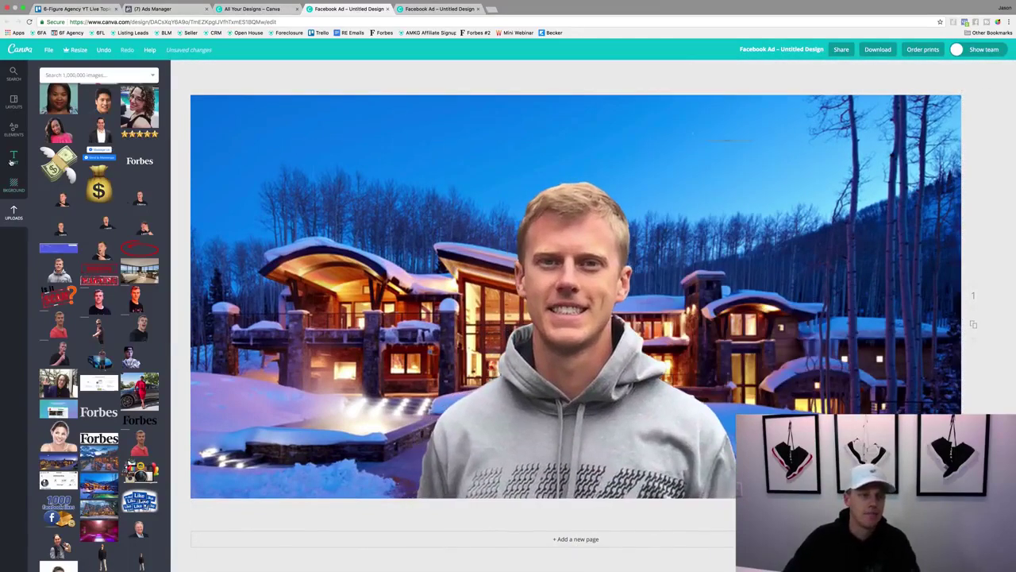
Step: Add a heading to the design that reads "Test Ad"
{"action": "left_click", "coordinate": [14, 156]}
{"action": "left_click", "coordinate": [115, 121]}
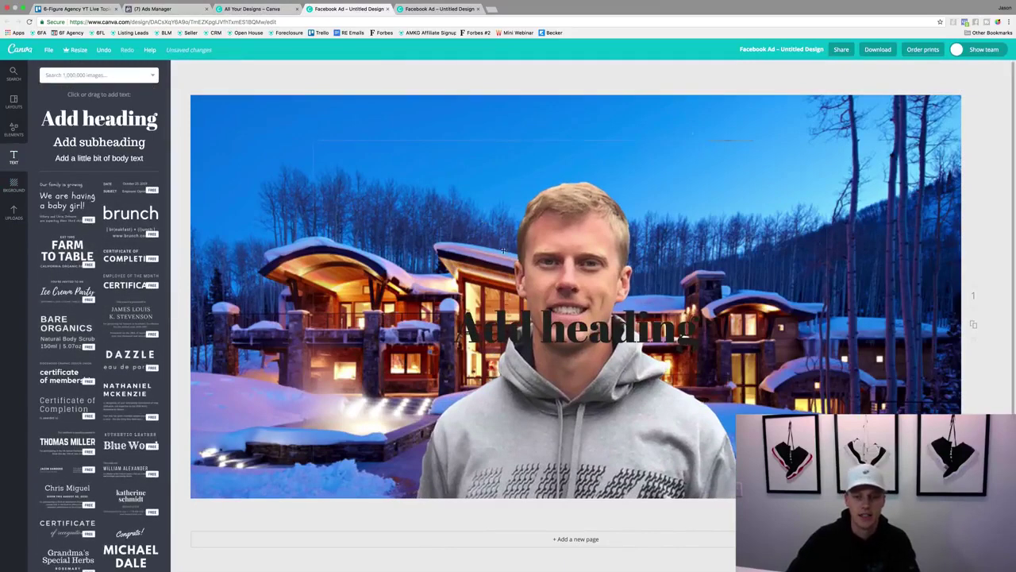
{"action": "type", "text": "Test Ads"}
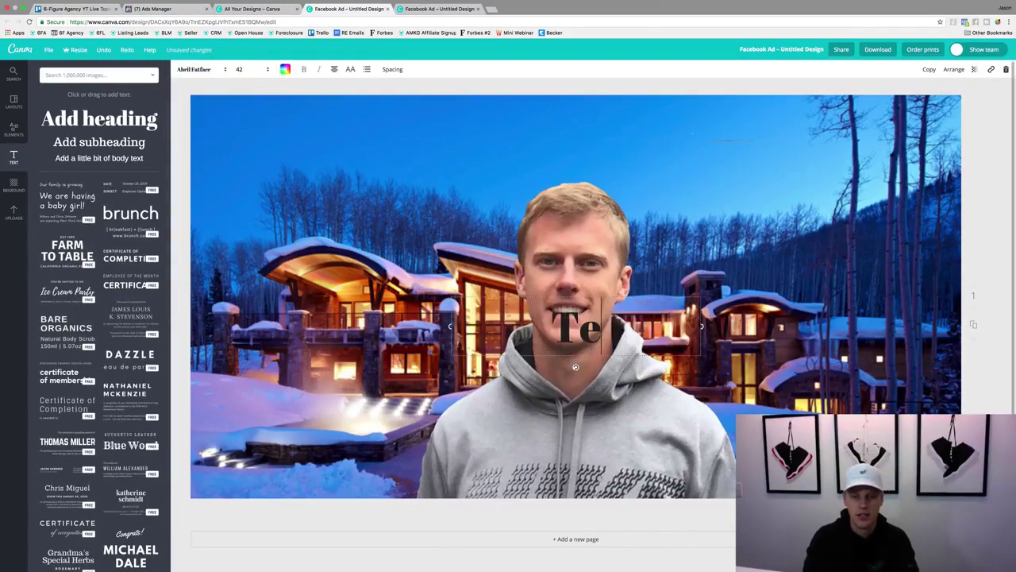
{"action": "key", "text": "BackSpace"}
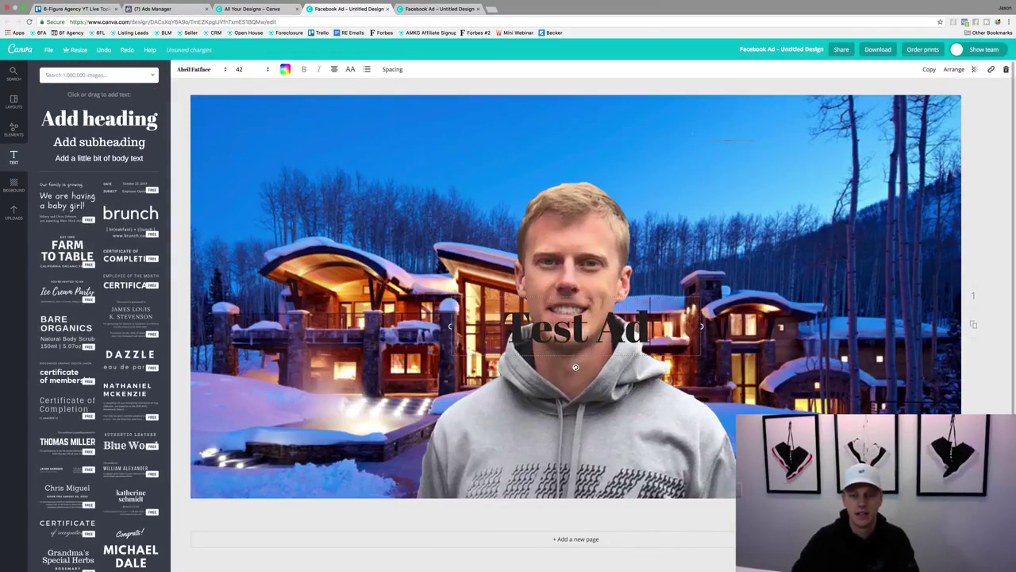
Step: Format the heading in white Aileron Heavy and move it to the sky in the design's upper-left corner
{"action": "key", "text": "ctrl+a"}
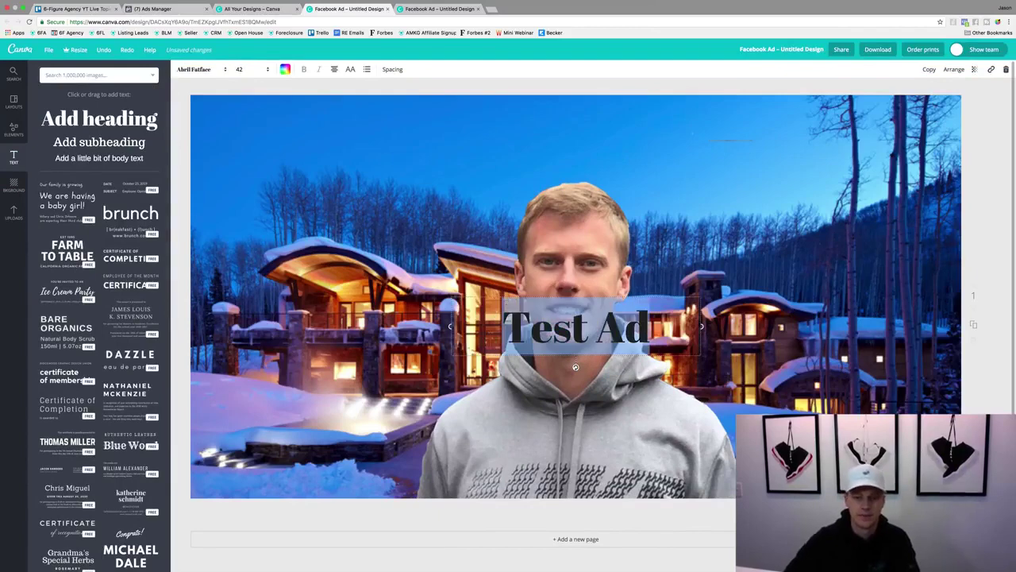
{"action": "left_click", "coordinate": [285, 69]}
{"action": "left_click", "coordinate": [355, 180]}
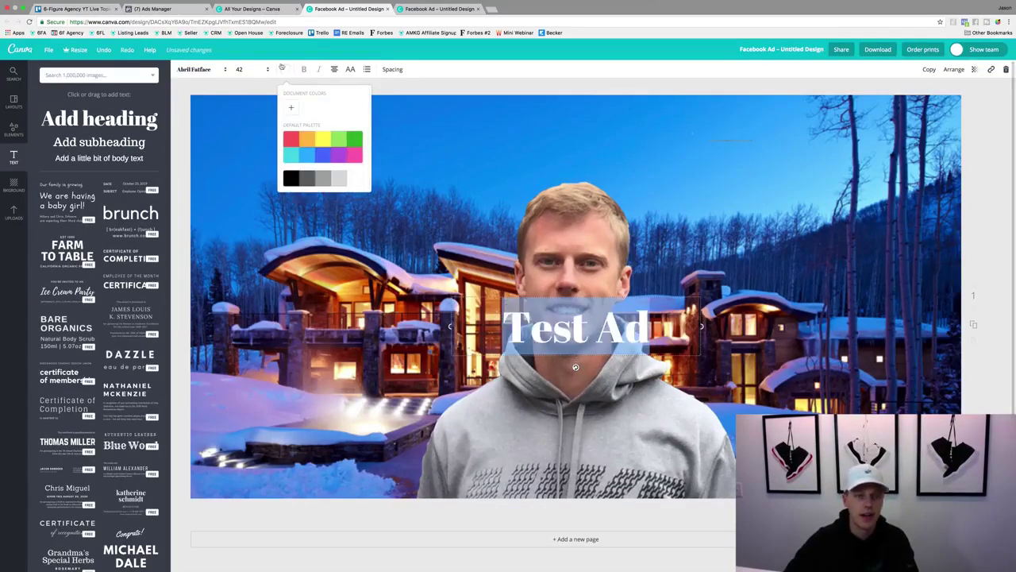
{"action": "left_click", "coordinate": [195, 69]}
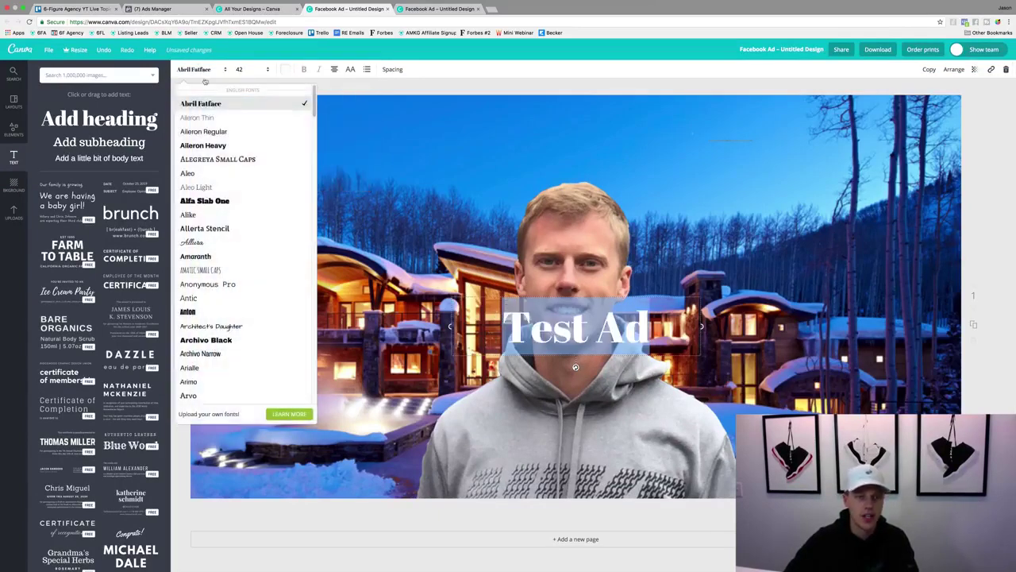
{"action": "left_click", "coordinate": [203, 146]}
{"action": "key", "text": "Escape"}
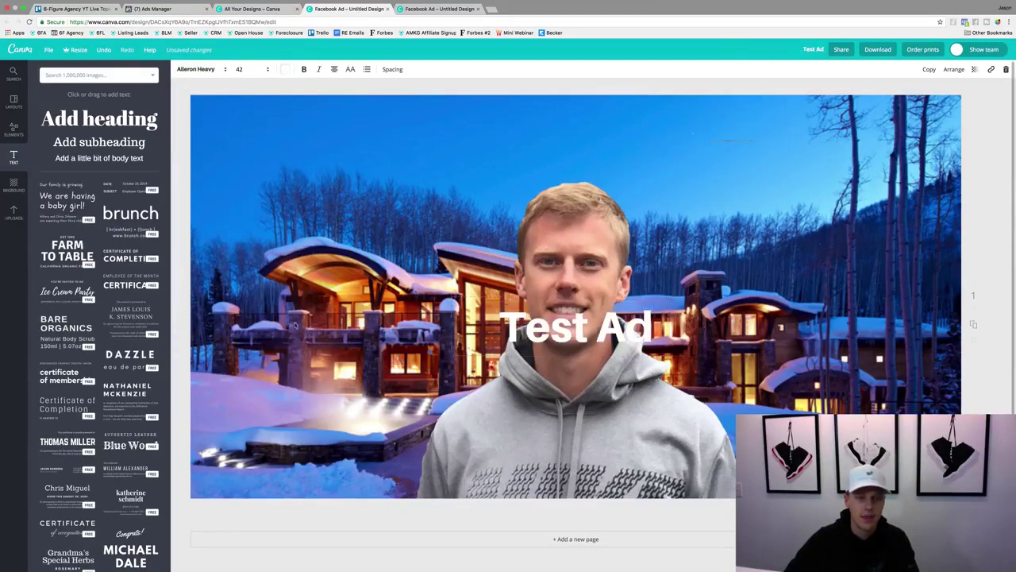
{"action": "left_click_drag", "start_coordinate": [583, 337], "coordinate": [328, 141]}
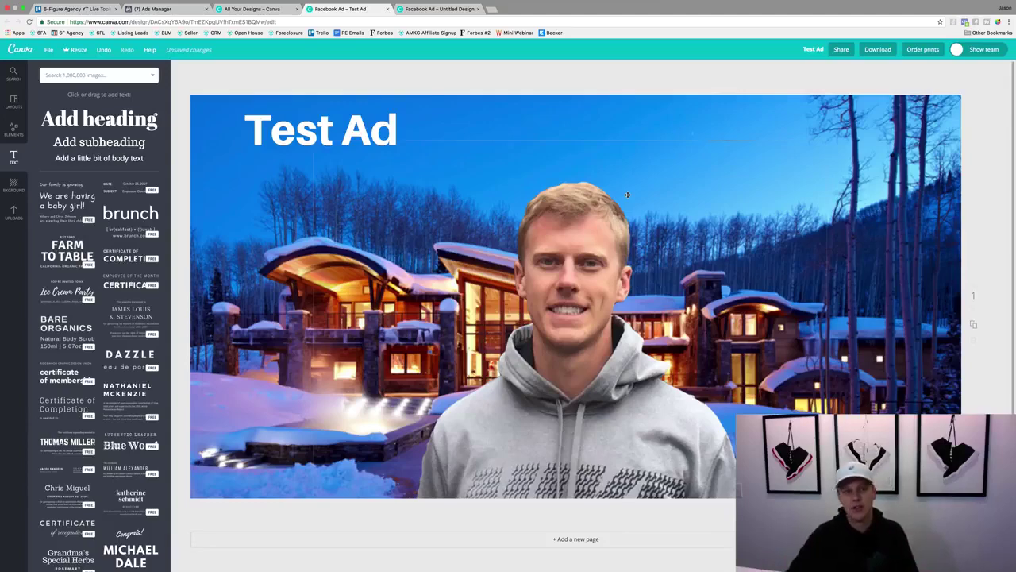
Step: Delete the "Test Ad" heading and move the man's cutout to the right side of the design
{"action": "left_click", "coordinate": [361, 119]}
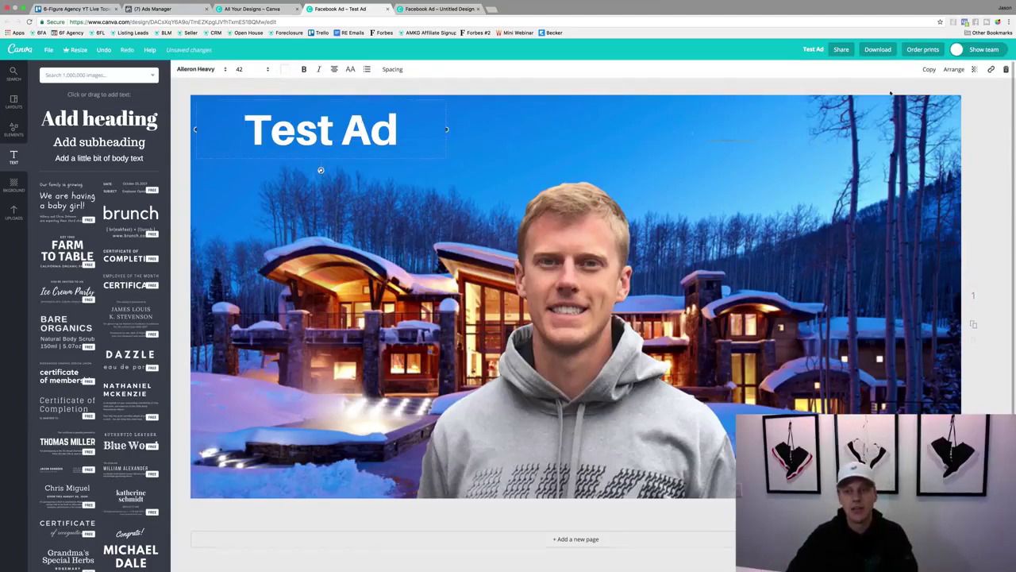
{"action": "left_click", "coordinate": [1005, 70]}
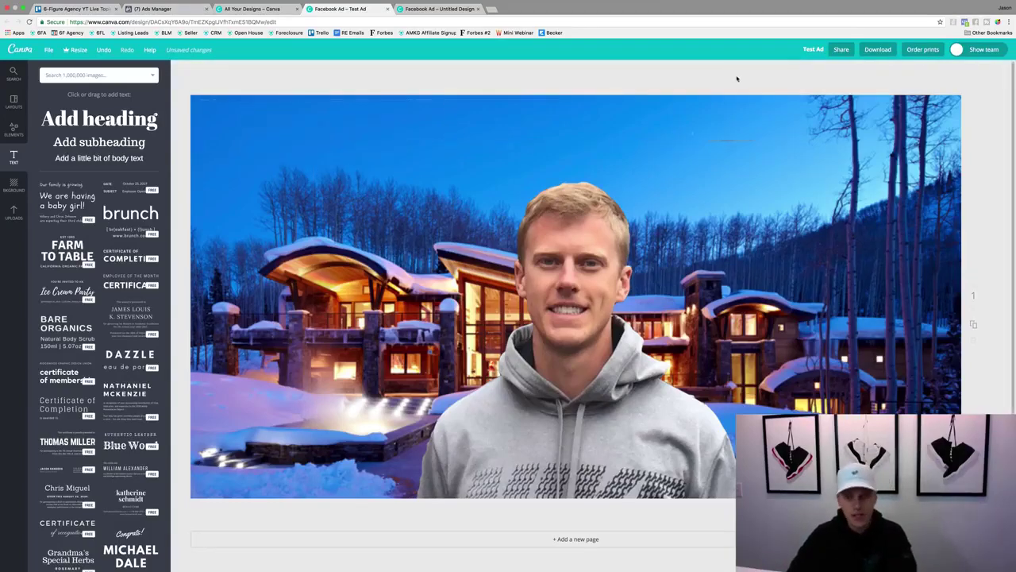
{"action": "left_click_drag", "start_coordinate": [580, 392], "coordinate": [779, 395]}
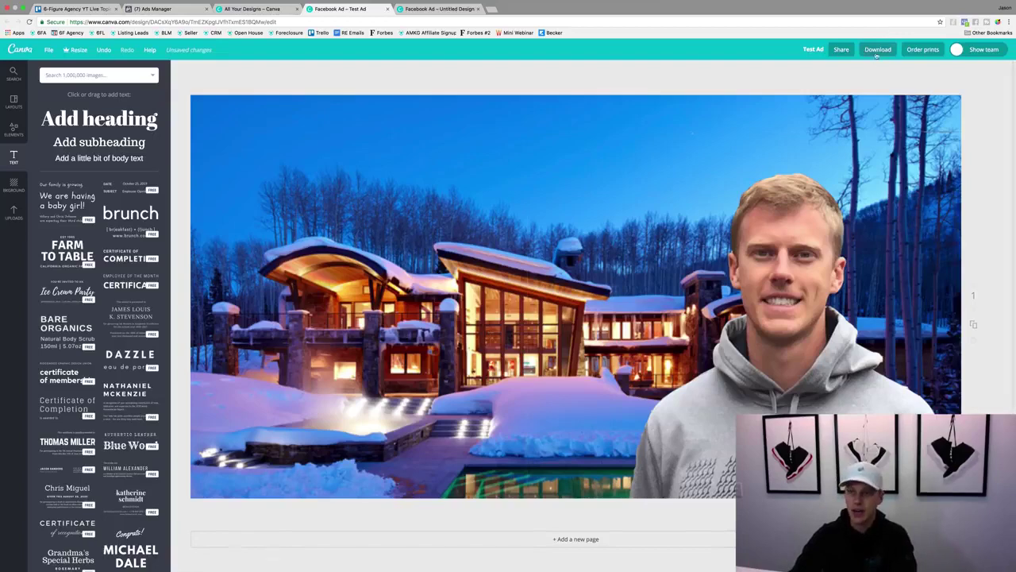
Step: Switch to Ads Manager and remove the portrait from the ad's images
{"action": "left_click", "coordinate": [166, 8]}
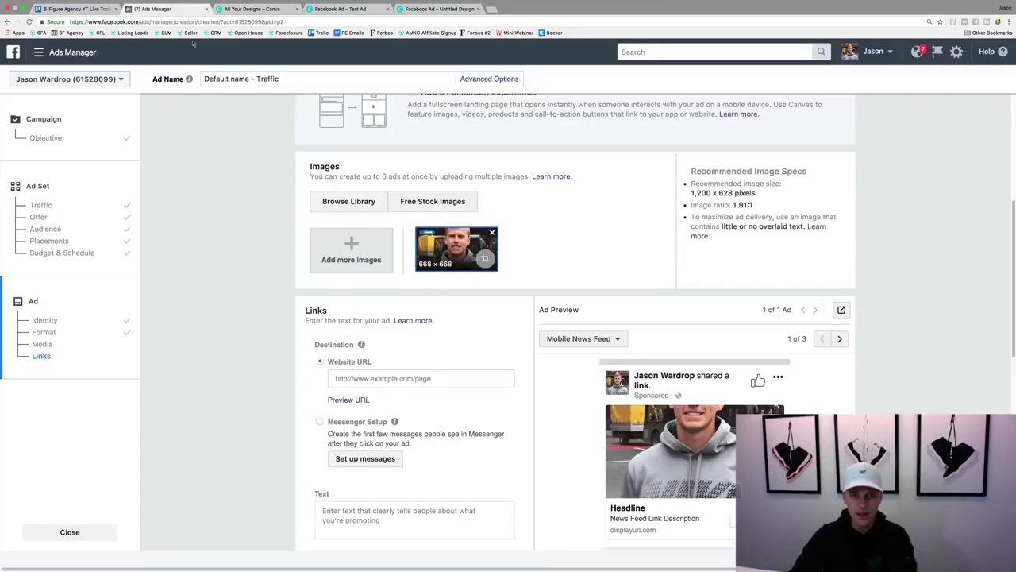
{"action": "left_click", "coordinate": [492, 233]}
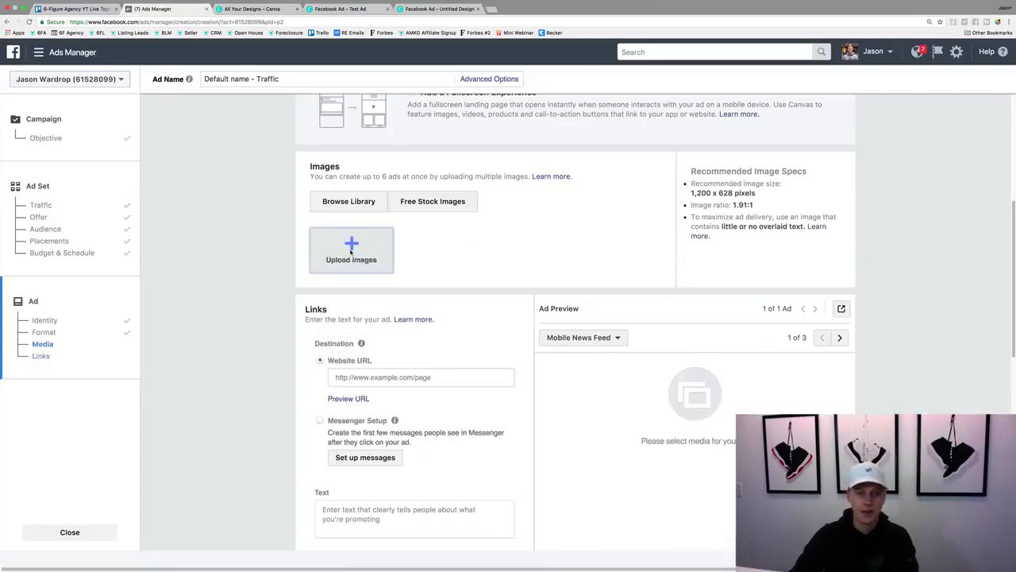
{"action": "left_click", "coordinate": [350, 251]}
{"action": "left_click", "coordinate": [598, 171]}
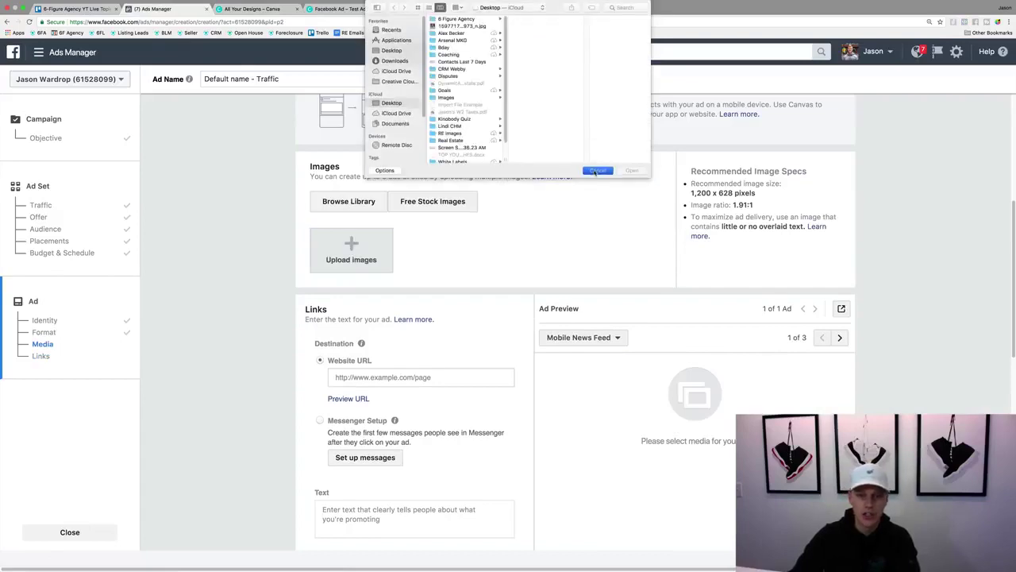
Step: Browse the image library's ad images and use the 1590 × 860 photo of the grey house for the ad
{"action": "left_click", "coordinate": [366, 203]}
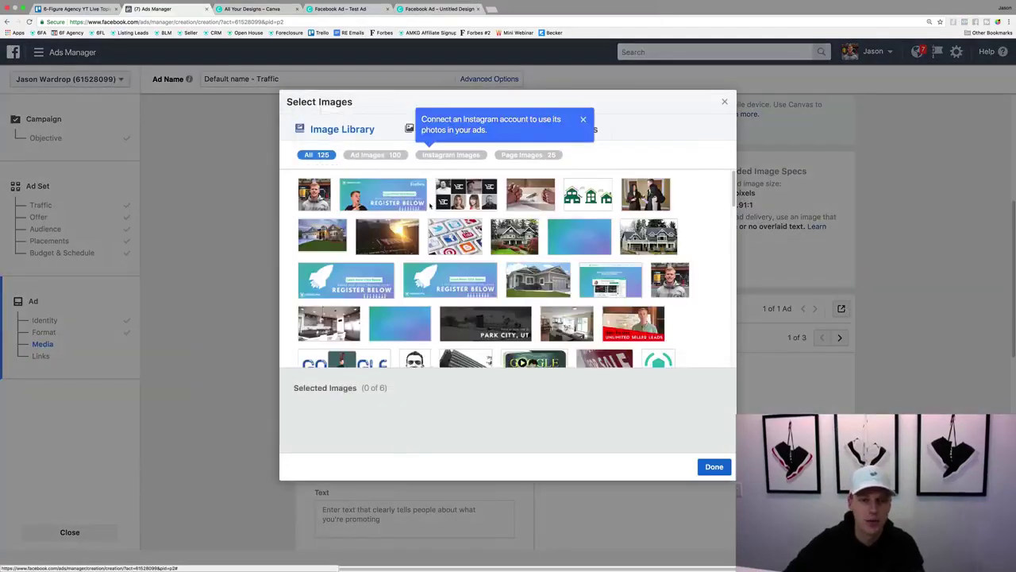
{"action": "scroll", "coordinate": [543, 246], "scroll_direction": "down", "scroll_amount": 3}
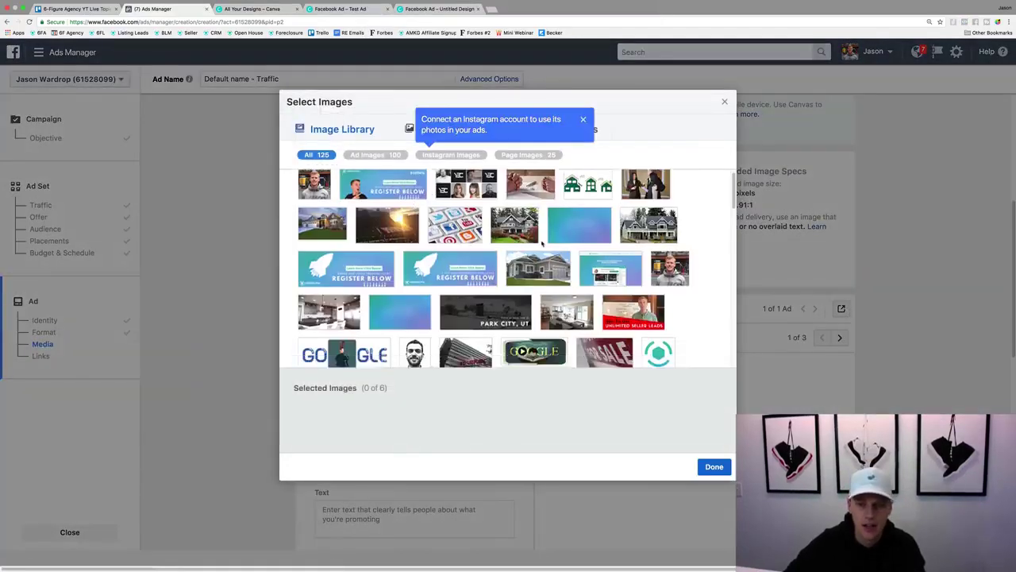
{"action": "scroll", "coordinate": [543, 245], "scroll_direction": "down", "scroll_amount": 3}
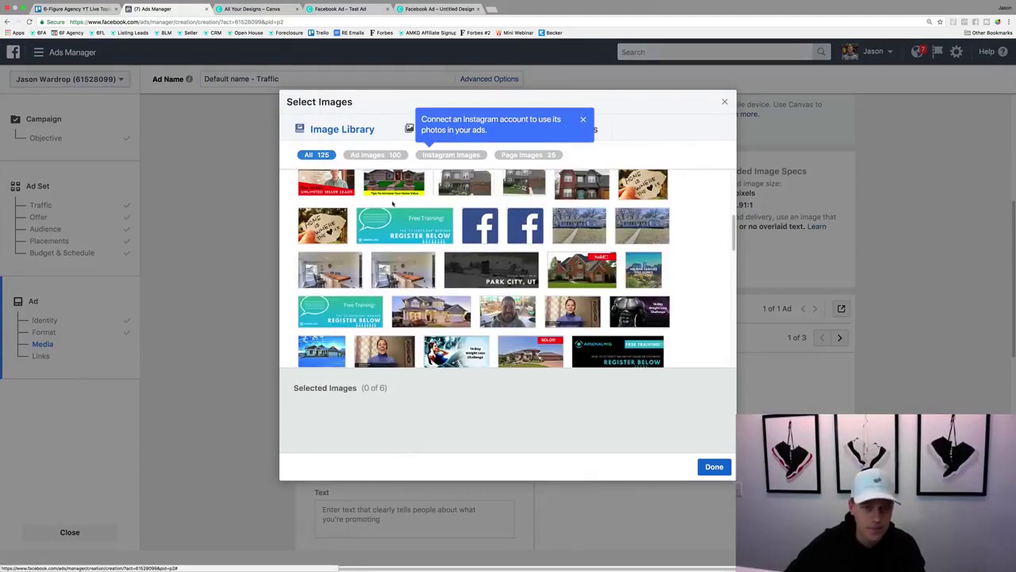
{"action": "left_click", "coordinate": [365, 157]}
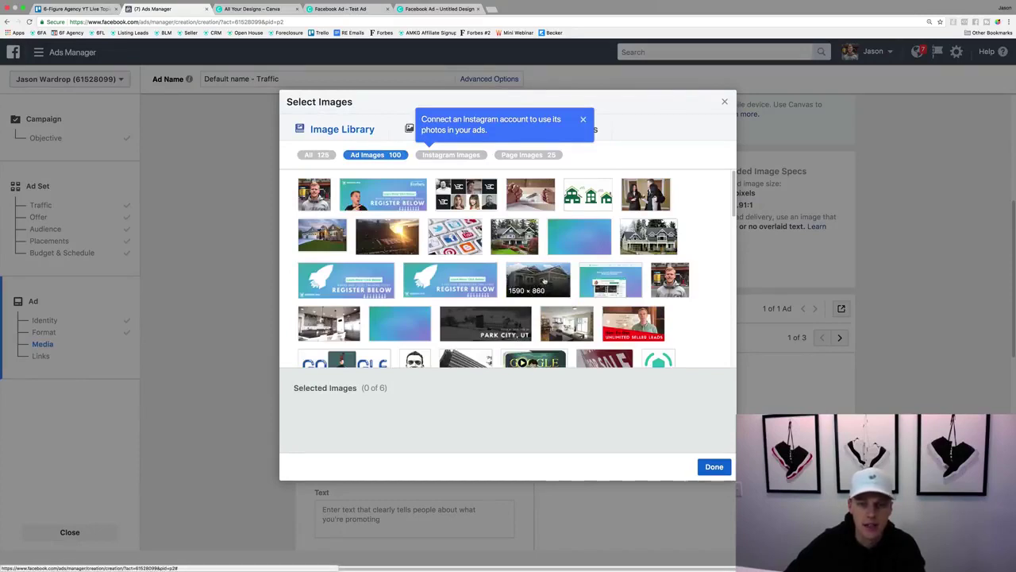
{"action": "left_click", "coordinate": [531, 285]}
{"action": "left_click", "coordinate": [712, 466]}
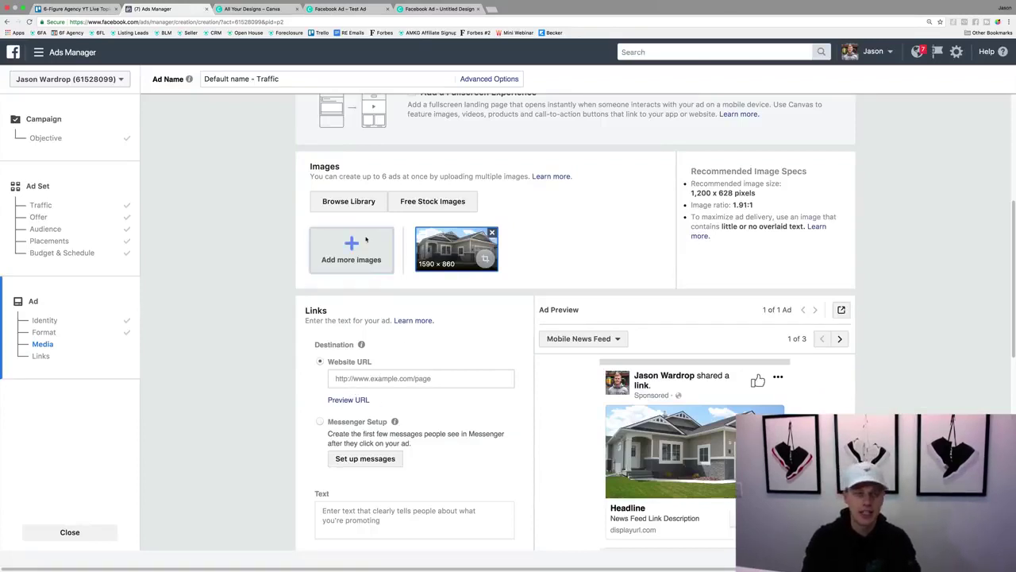
{"action": "key", "text": "super+t"}
{"action": "type", "text": "google"}
{"action": "key", "text": "Return"}
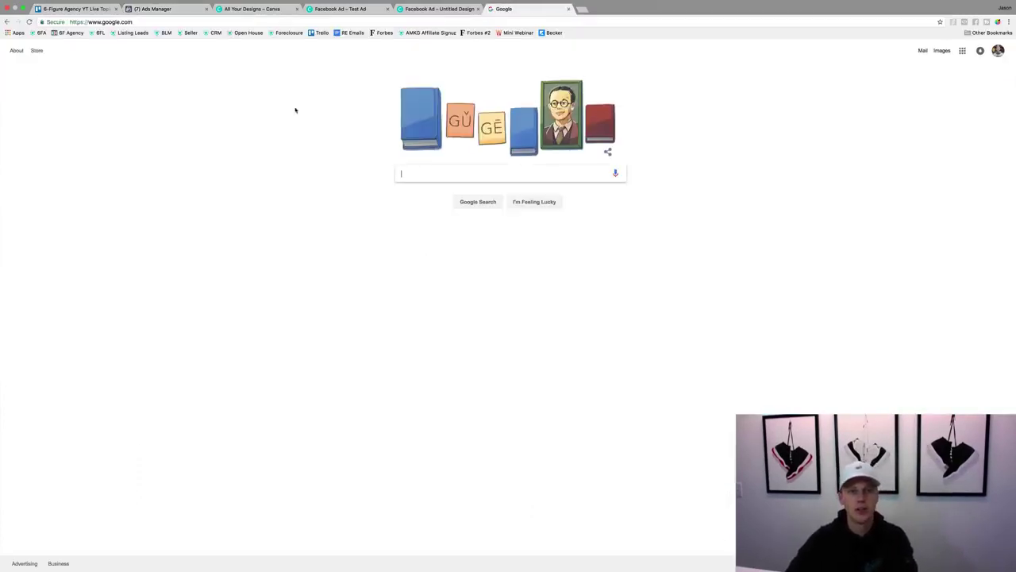
{"action": "left_click", "coordinate": [169, 20]}
{"action": "key", "text": "ctrl+c"}
{"action": "left_click", "coordinate": [159, 8]}
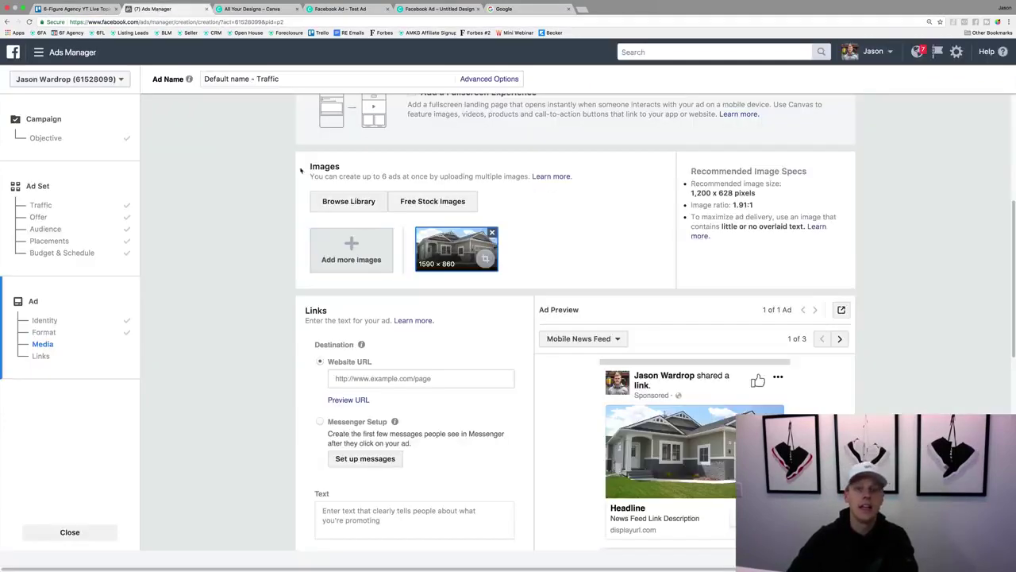
{"action": "left_click", "coordinate": [416, 378]}
{"action": "key", "text": "ctrl+v"}
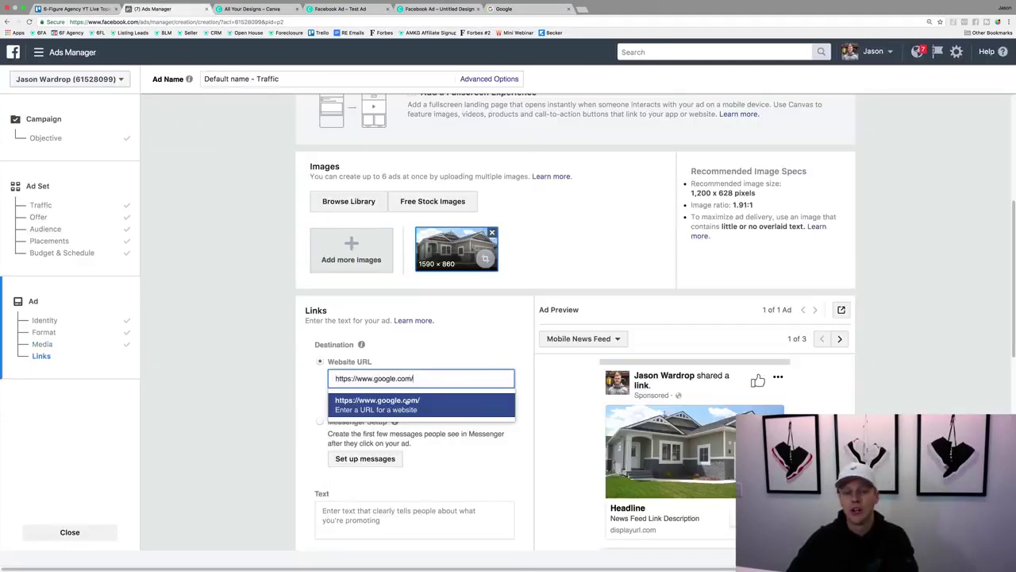
{"action": "left_click", "coordinate": [323, 406]}
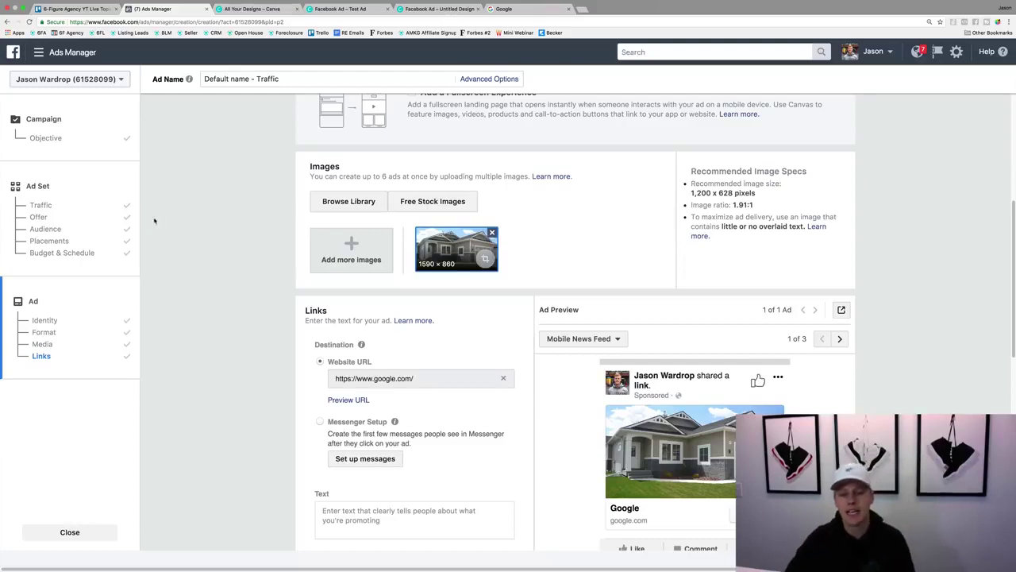
Step: Enter "Test text copy" as the ad's text
{"action": "scroll", "coordinate": [301, 307], "scroll_direction": "down", "scroll_amount": 3}
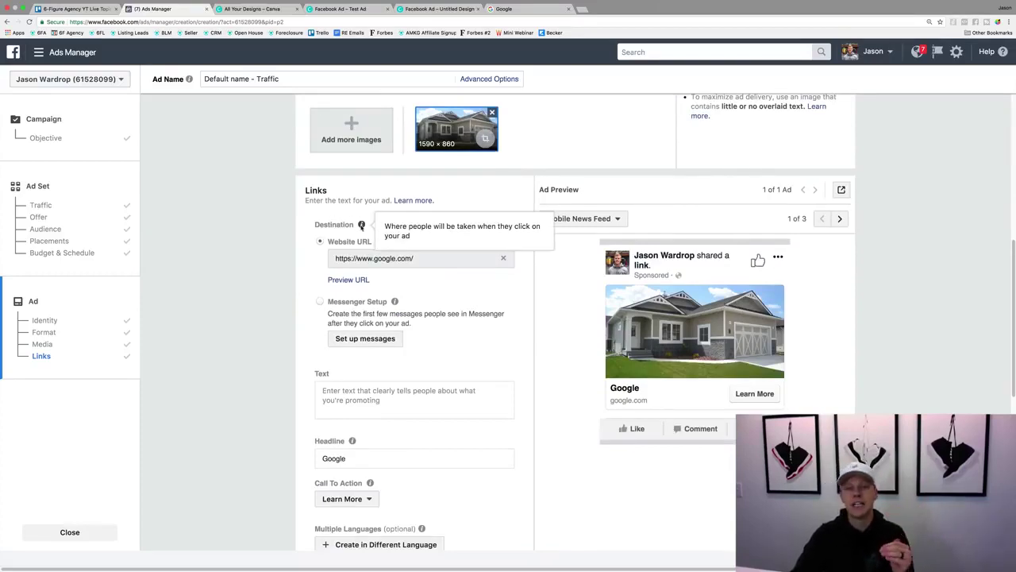
{"action": "scroll", "coordinate": [361, 225], "scroll_direction": "down", "scroll_amount": 1}
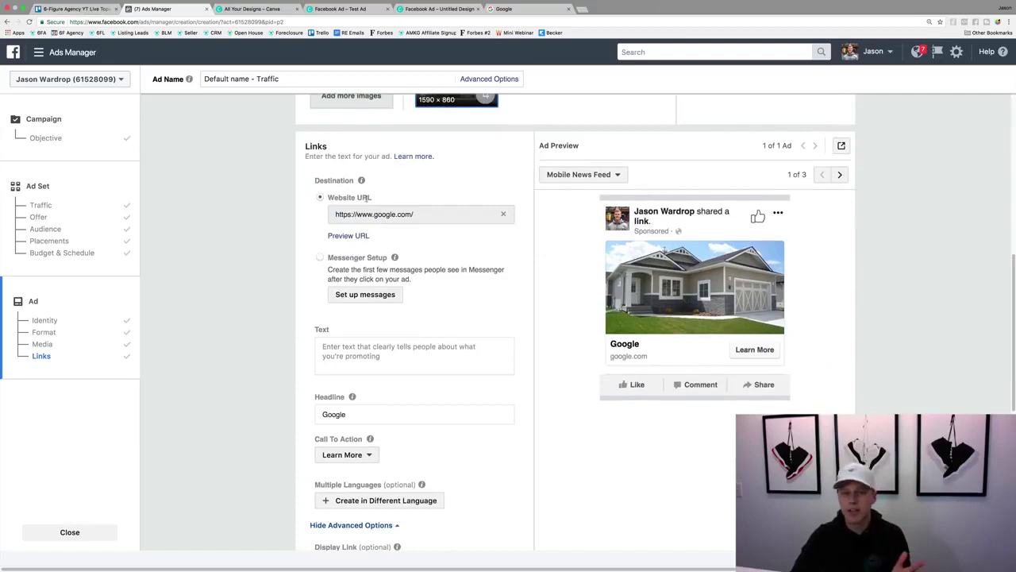
{"action": "left_click", "coordinate": [401, 350]}
{"action": "type", "text": "Test tex"}
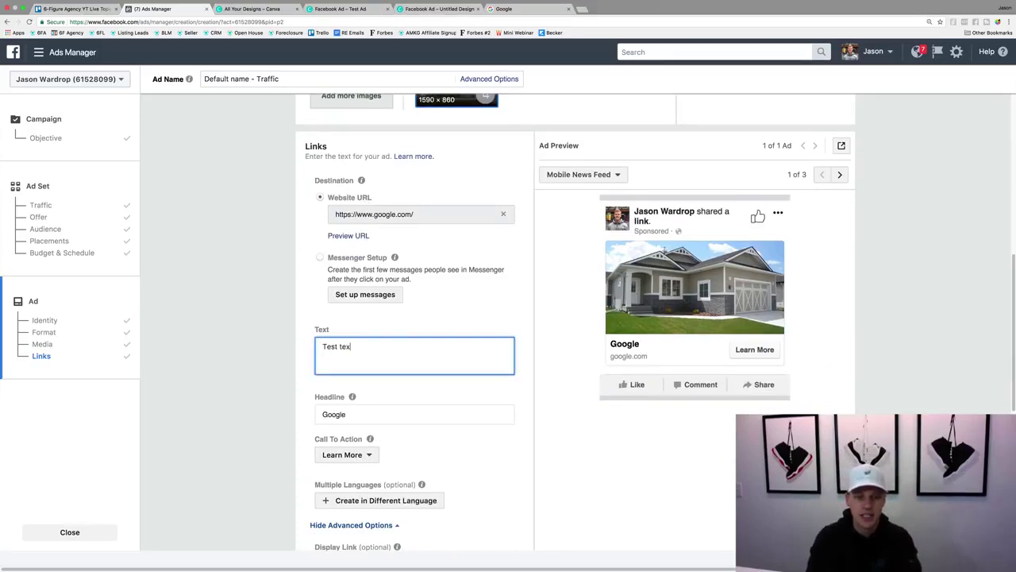
{"action": "type", "text": "t copy"}
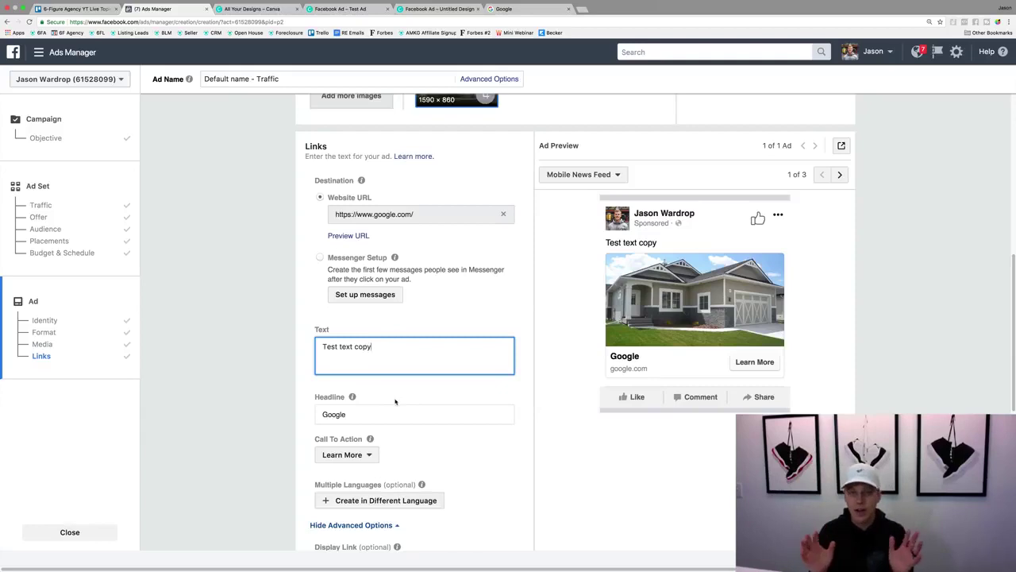
Step: Replace the ad's placeholder text with the opening line "Orlando Homeowners!"
{"action": "key", "text": "super+a"}
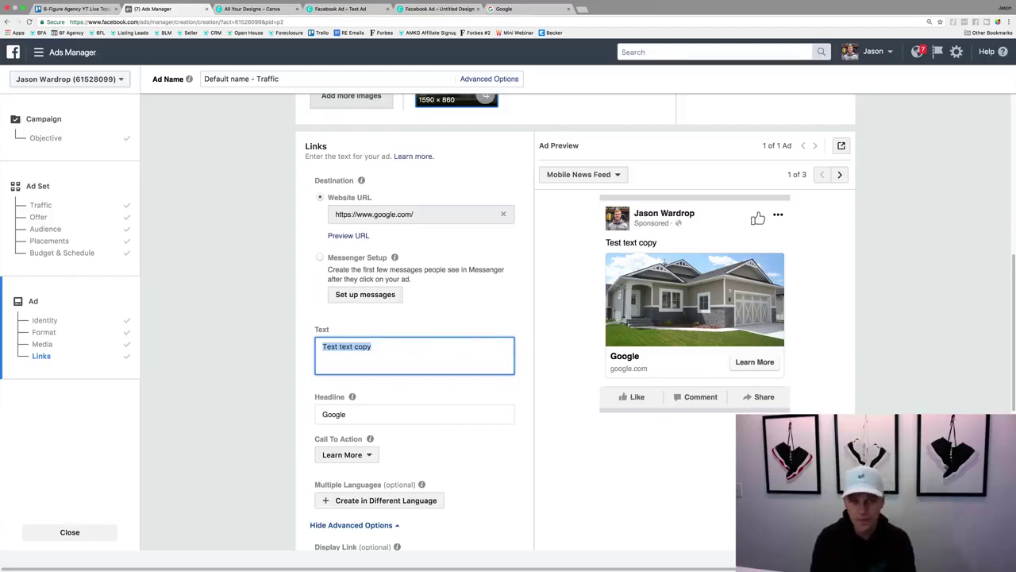
{"action": "type", "text": "Orlando Homes"}
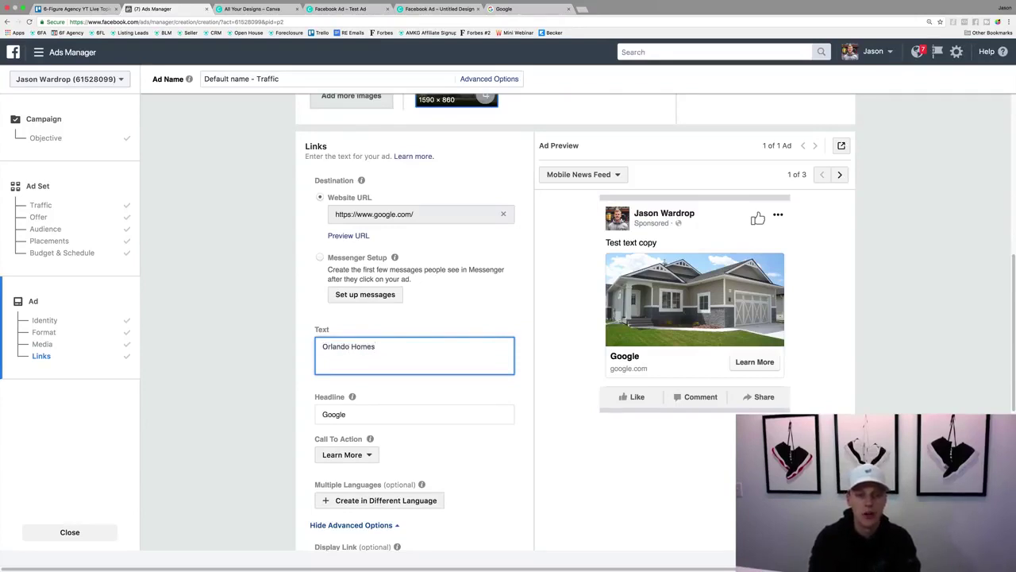
{"action": "key", "text": "BackSpace"}
{"action": "type", "text": "owners!"}
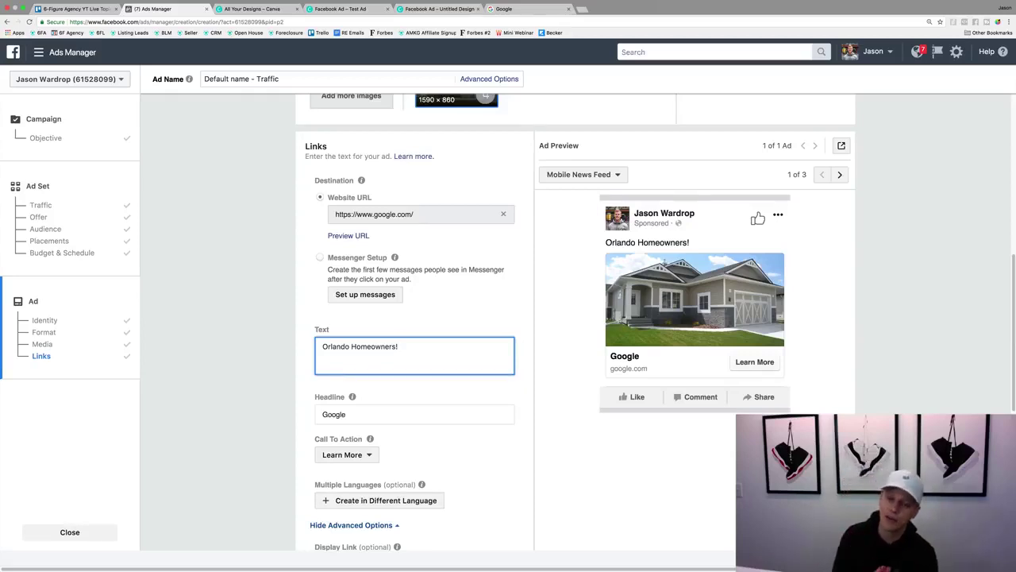
Step: Add a separate paragraph to the ad's text: "Are you looking to sell your home in the next 3-6 months?"
{"action": "key", "text": "Return"}
{"action": "key", "text": "Return"}
{"action": "type", "text": "Are you looki"}
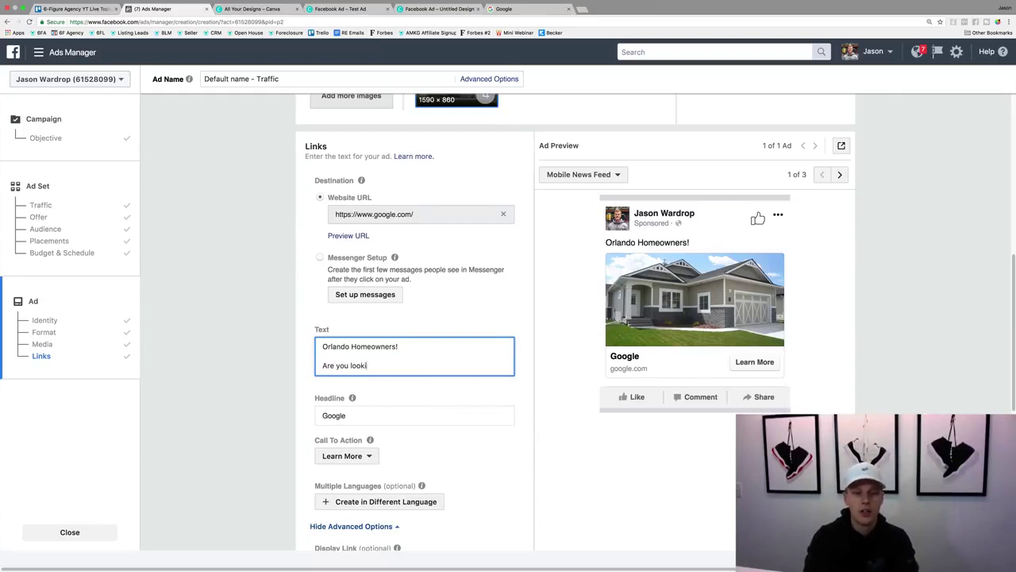
{"action": "type", "text": "ng to sell your home in the"}
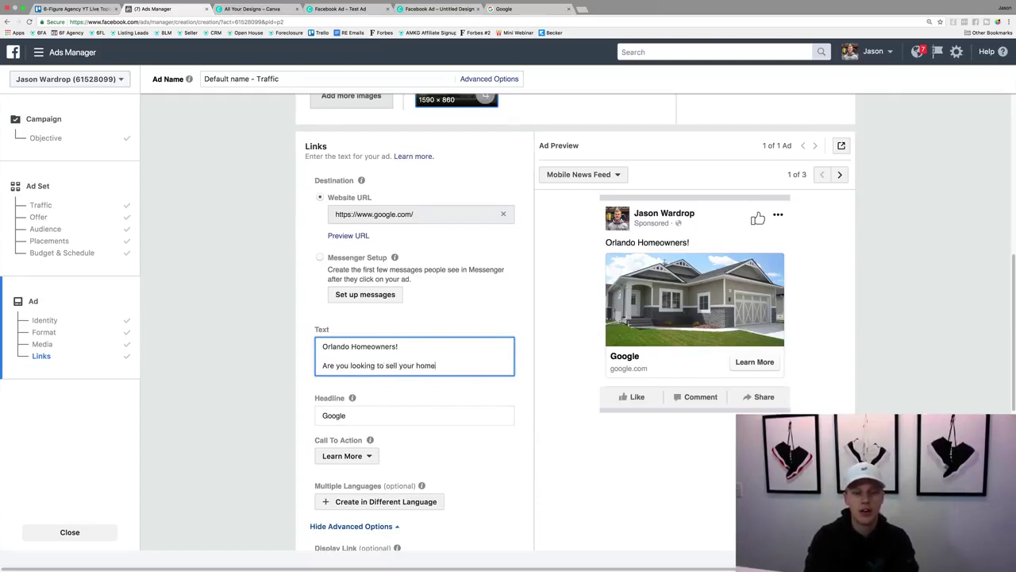
{"action": "type", "text": "3-6 mont"}
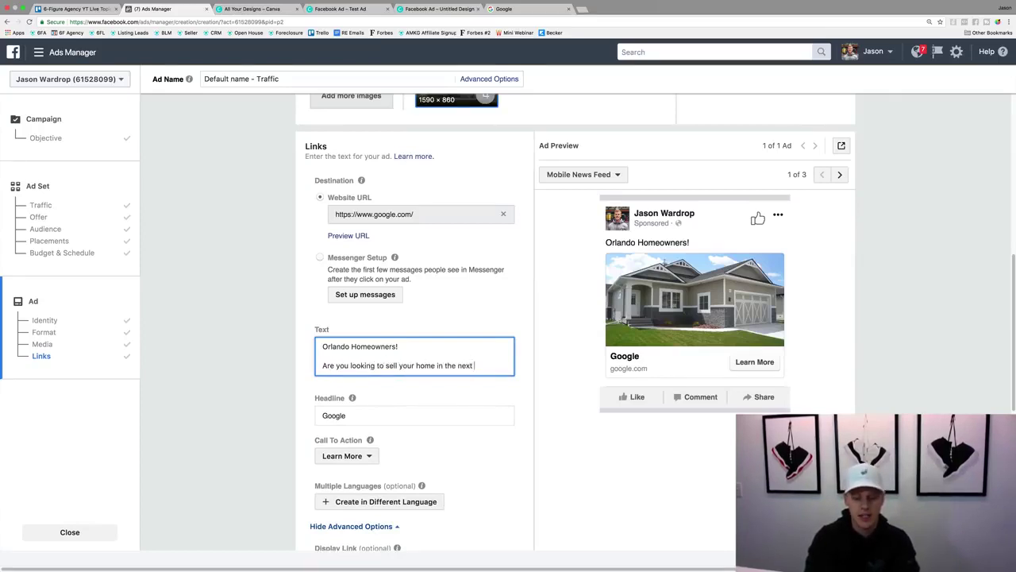
{"action": "type", "text": "hs?"}
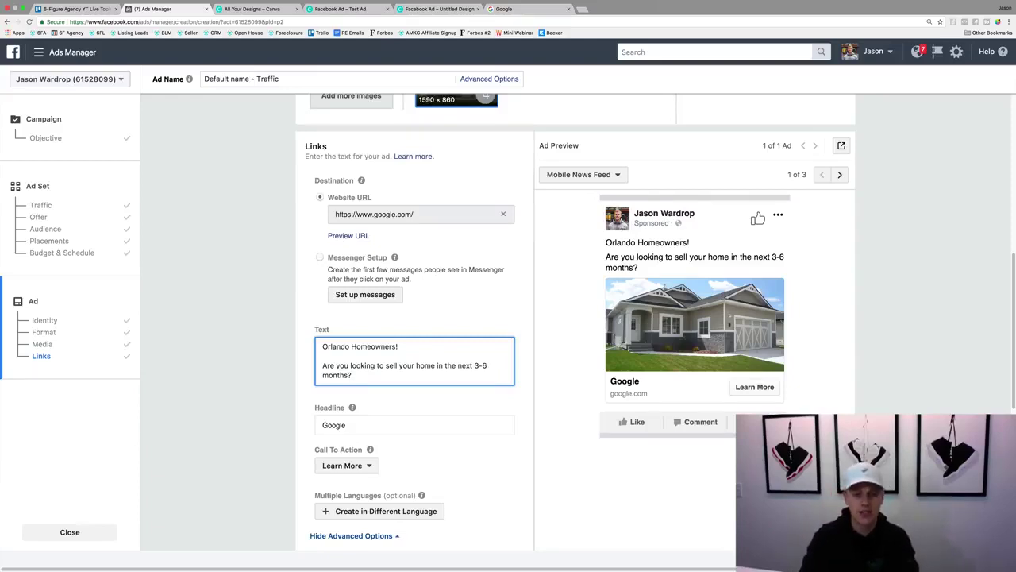
Step: Begin another paragraph in the ad's text with "I have a family of 3 looking to purchase a home in the [BLANK] area"
{"action": "key", "text": "Return"}
{"action": "key", "text": "Return"}
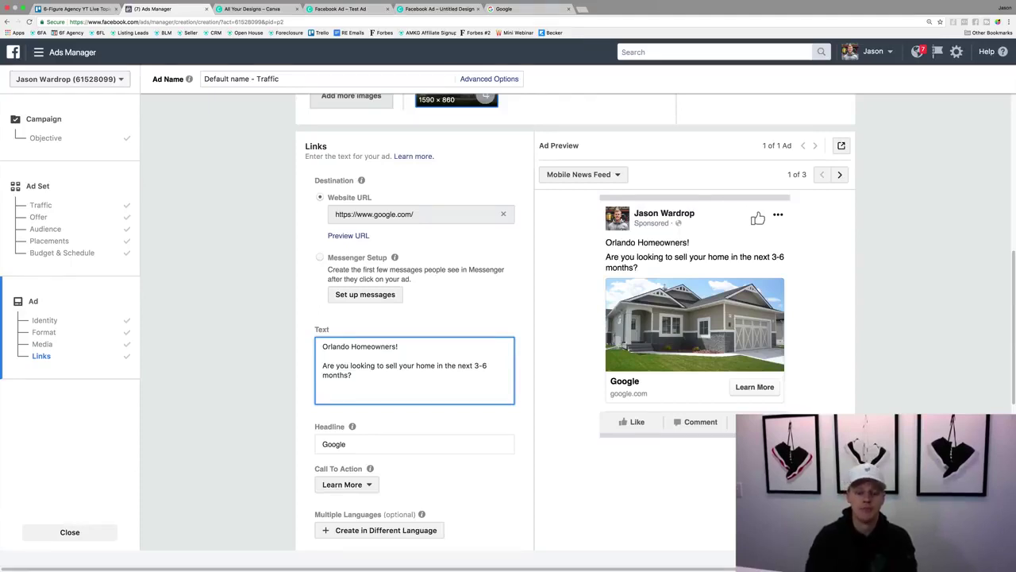
{"action": "type", "text": "I have a family of 3 looking to purchase a home i"}
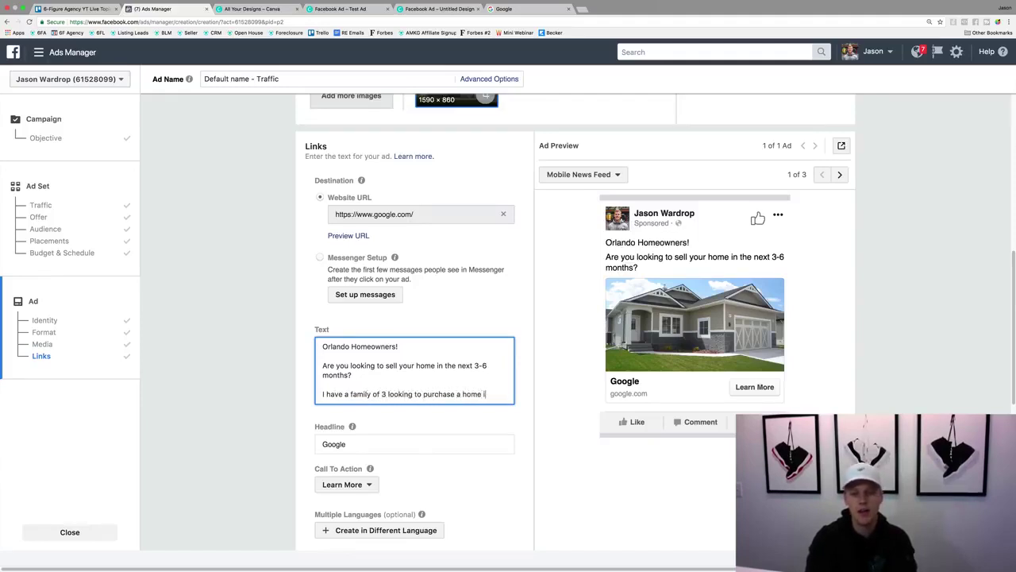
{"action": "type", "text": "n the "}
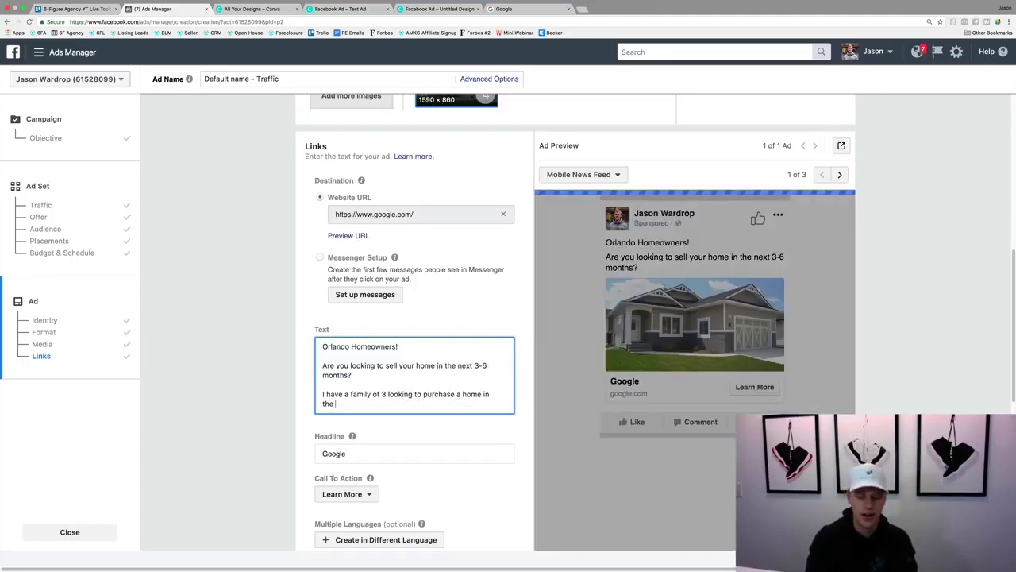
{"action": "type", "text": "[BL"}
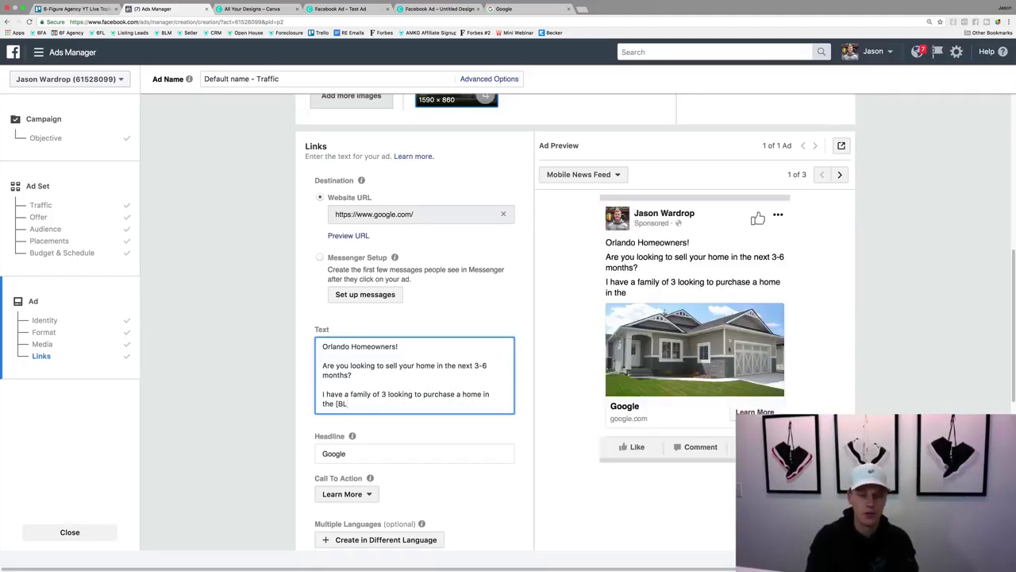
{"action": "type", "text": "ANK] area"}
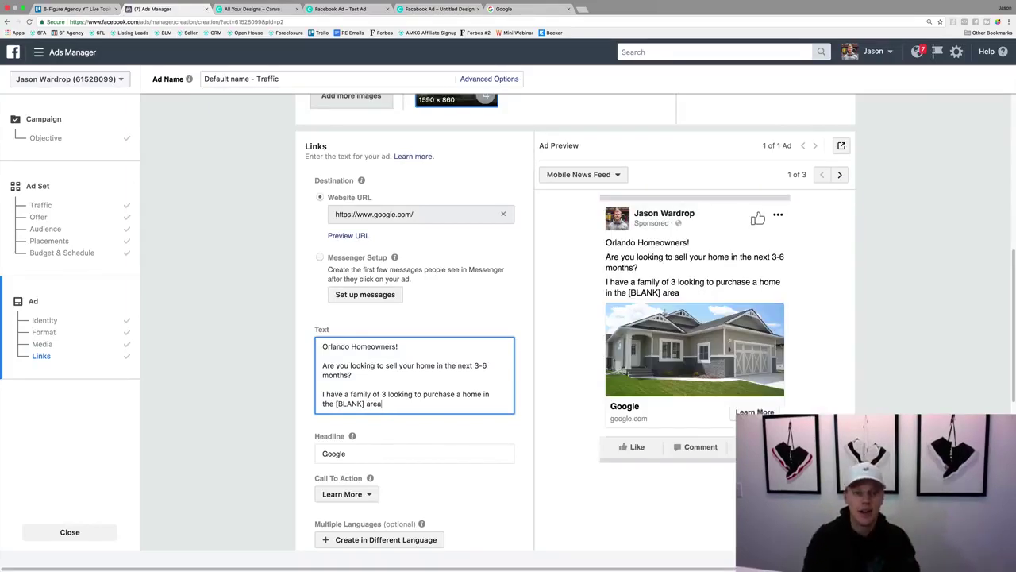
Step: Complete the family-of-3 paragraph with "who is hoping to purchase their dream home within the next few months."
{"action": "type", "text": "wh"}
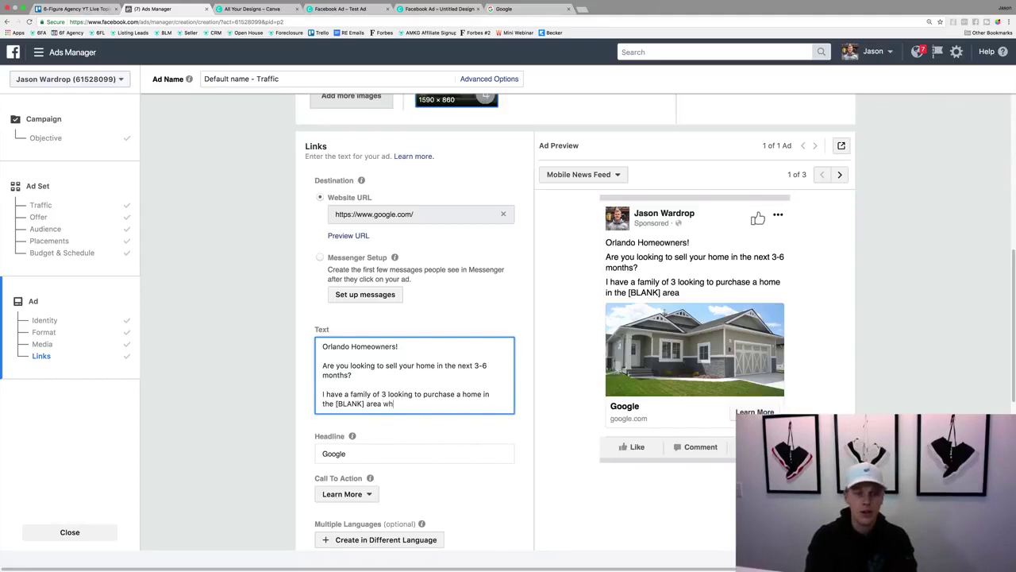
{"action": "type", "text": "o is hoping to "}
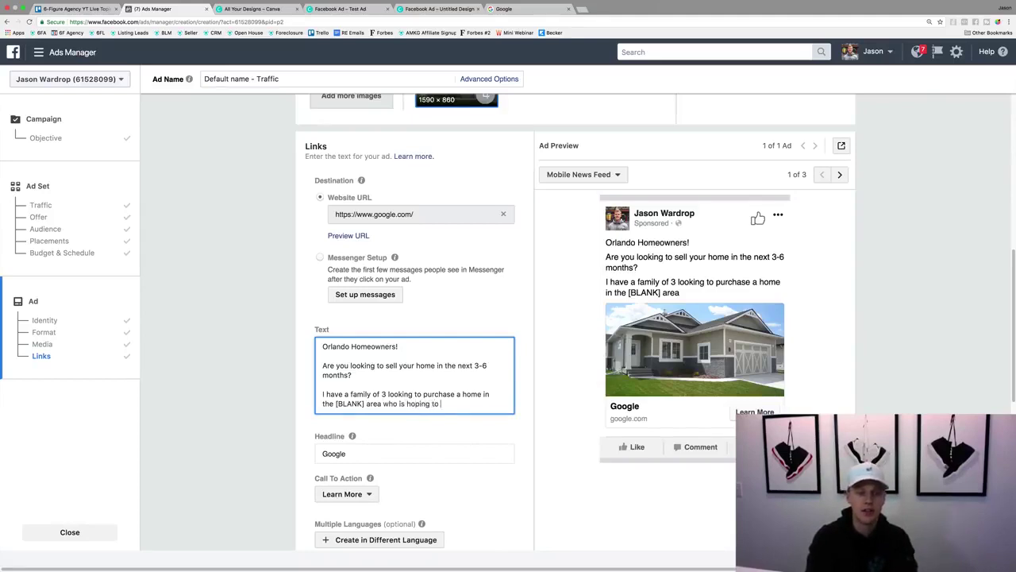
{"action": "type", "text": "purchase their "}
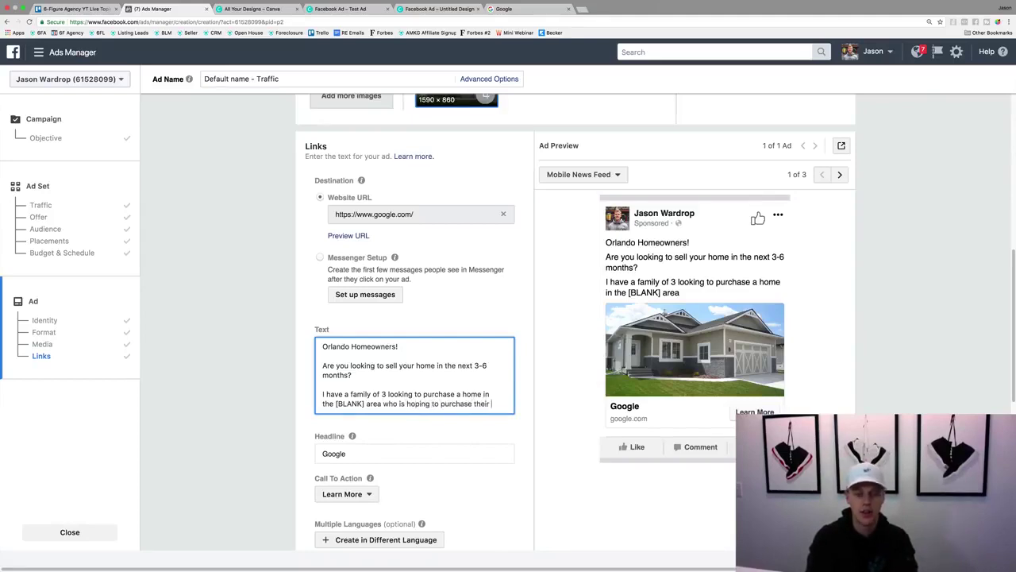
{"action": "type", "text": "dream home within the next few months"}
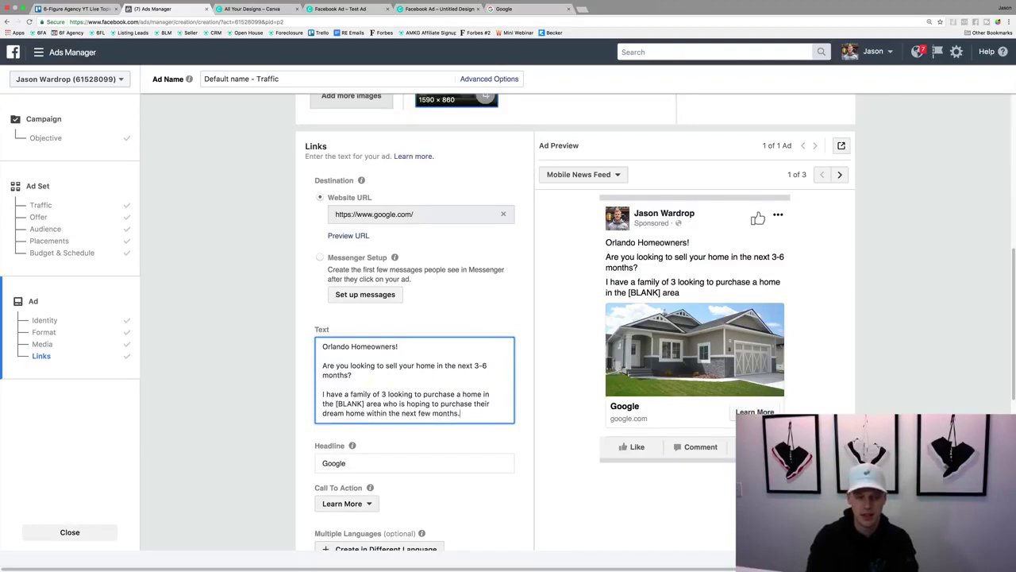
{"action": "type", "text": "."}
Step: End the ad's text with a separate line reading "Full Details Click Here: LINK"
{"action": "key", "text": "Return"}
{"action": "key", "text": "Return"}
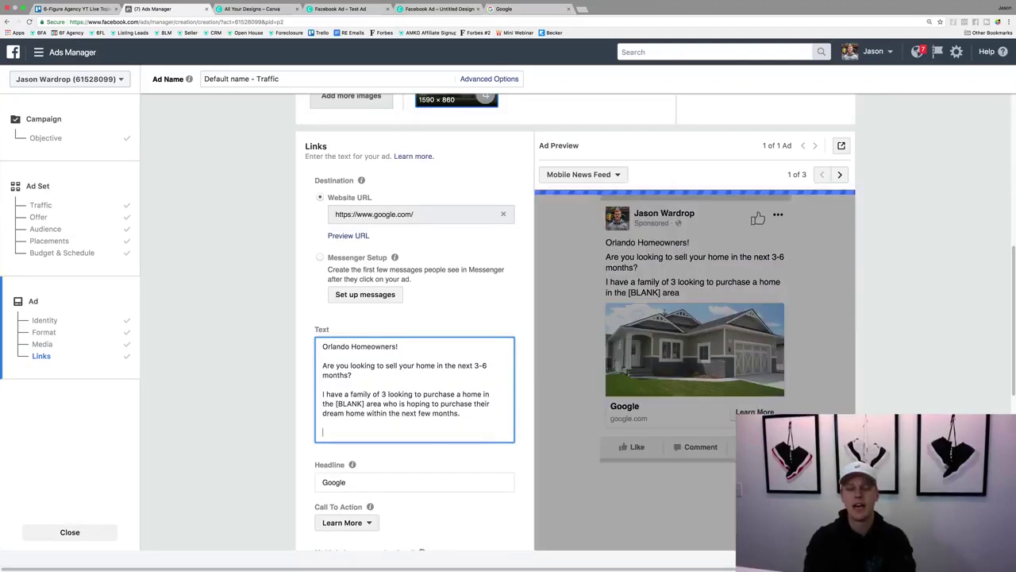
{"action": "type", "text": "Full"}
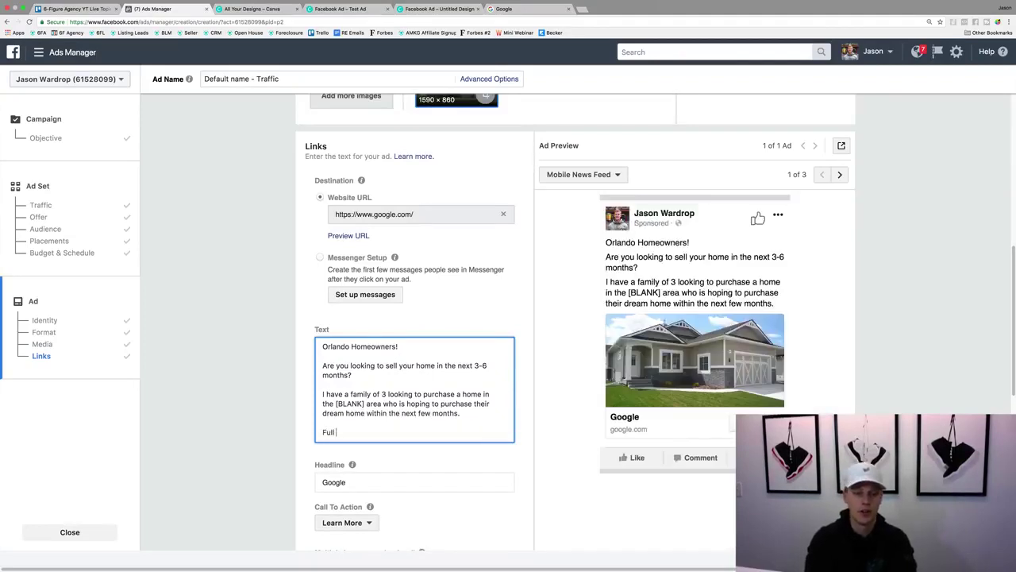
{"action": "type", "text": " Details Click"}
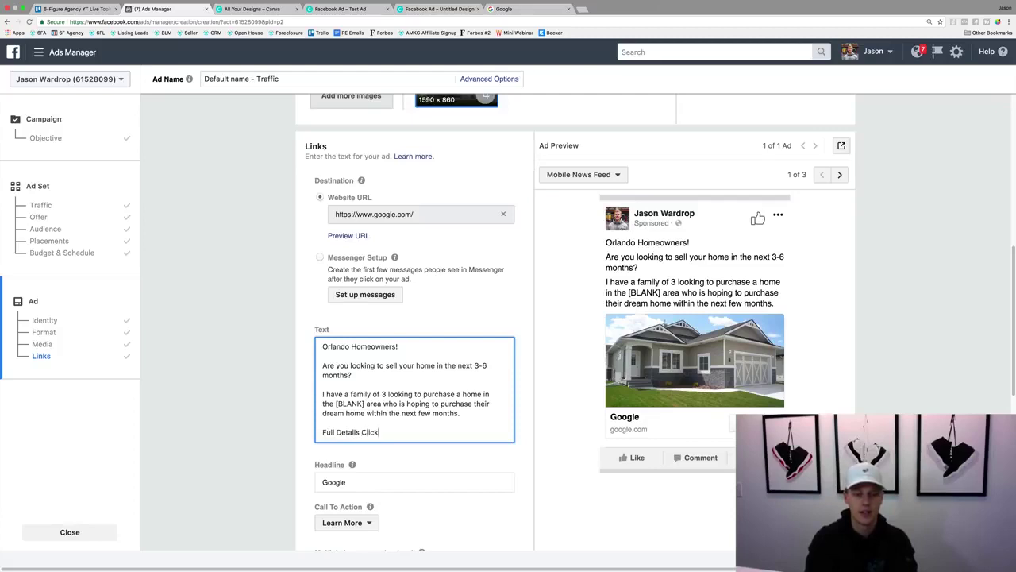
{"action": "type", "text": " Here: LINK"}
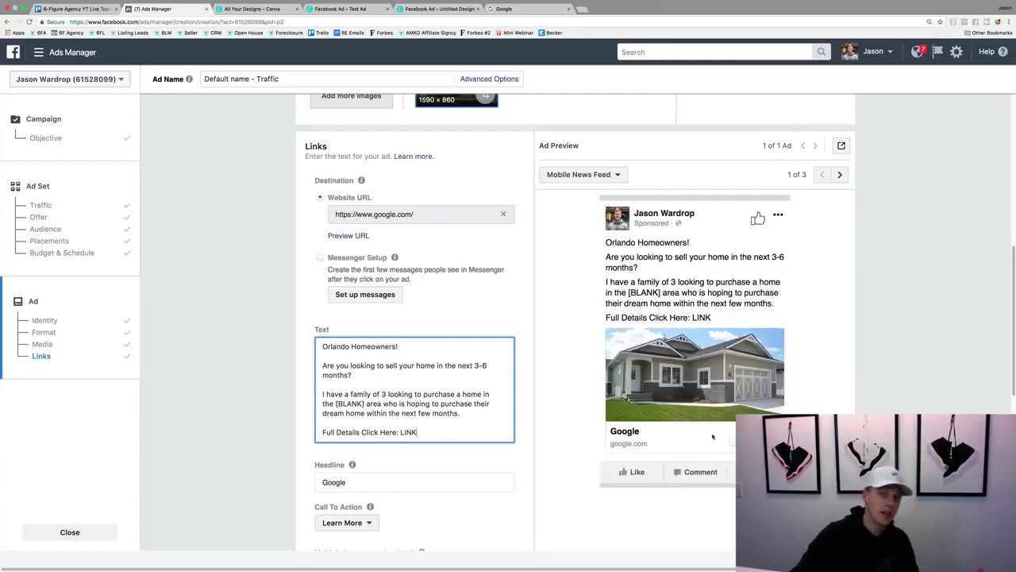
{"action": "left_click", "coordinate": [431, 430]}
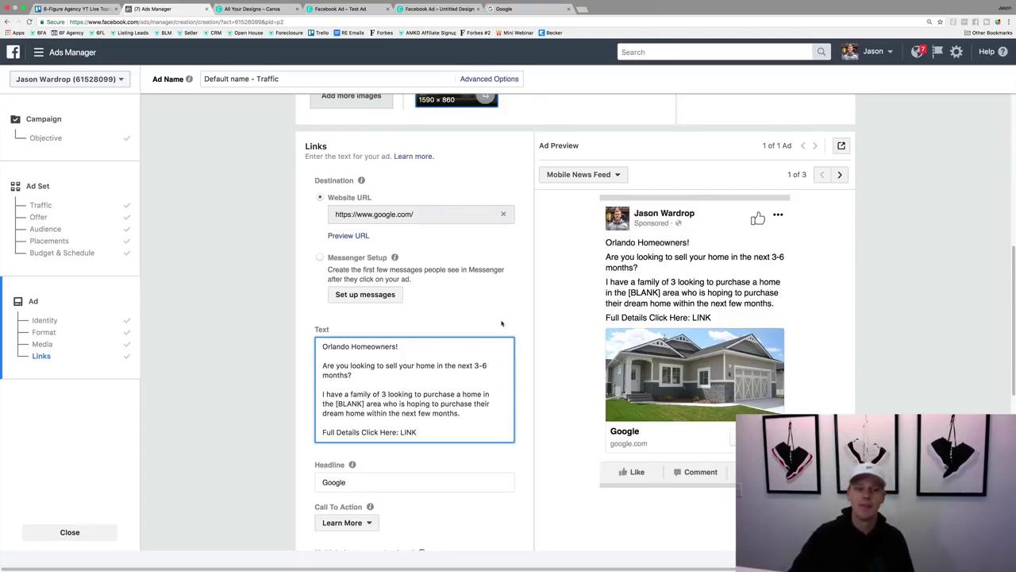
Step: Replace the ad's headline with "Are you looking to sell your home?"
{"action": "scroll", "coordinate": [501, 323], "scroll_direction": "down", "scroll_amount": 2}
{"action": "left_click", "coordinate": [403, 416]}
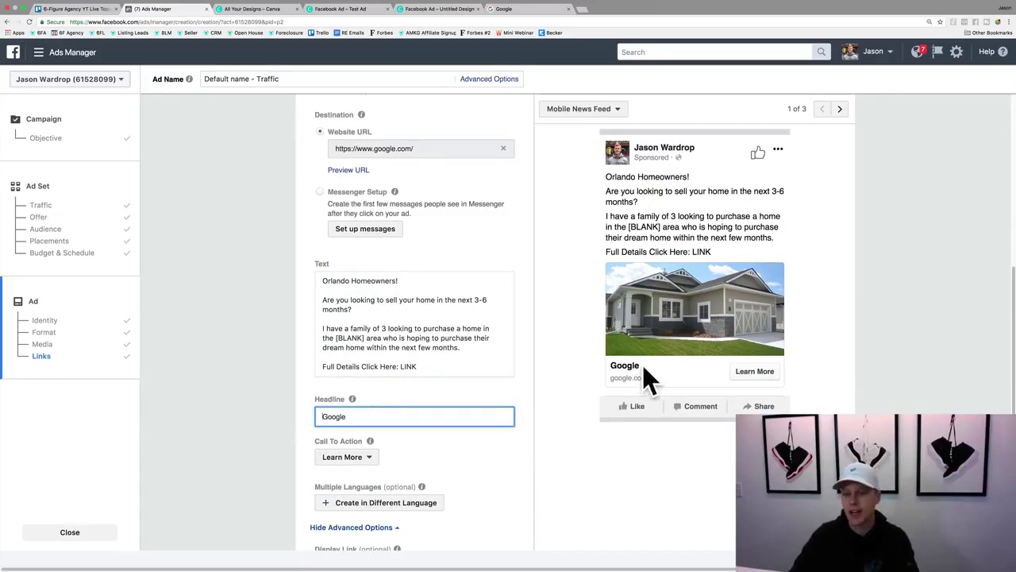
{"action": "key", "text": "super+a"}
{"action": "type", "text": "Are you look"}
{"action": "key", "text": "super+a"}
{"action": "key", "text": "Right"}
{"action": "type", "text": "ing to sell your home"}
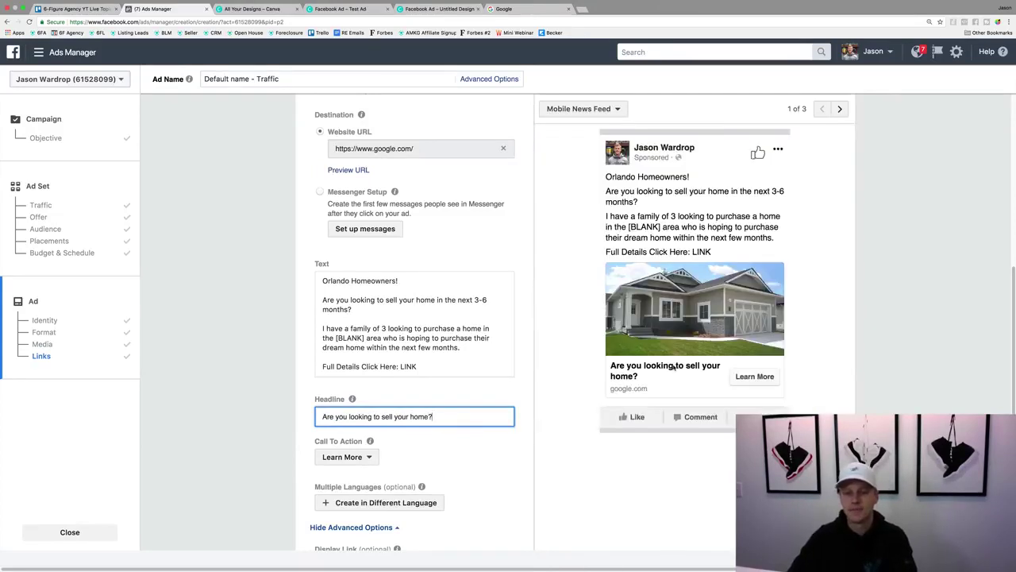
Step: Set the ad's call to action to No Button
{"action": "scroll", "coordinate": [403, 444], "scroll_direction": "down", "scroll_amount": 3}
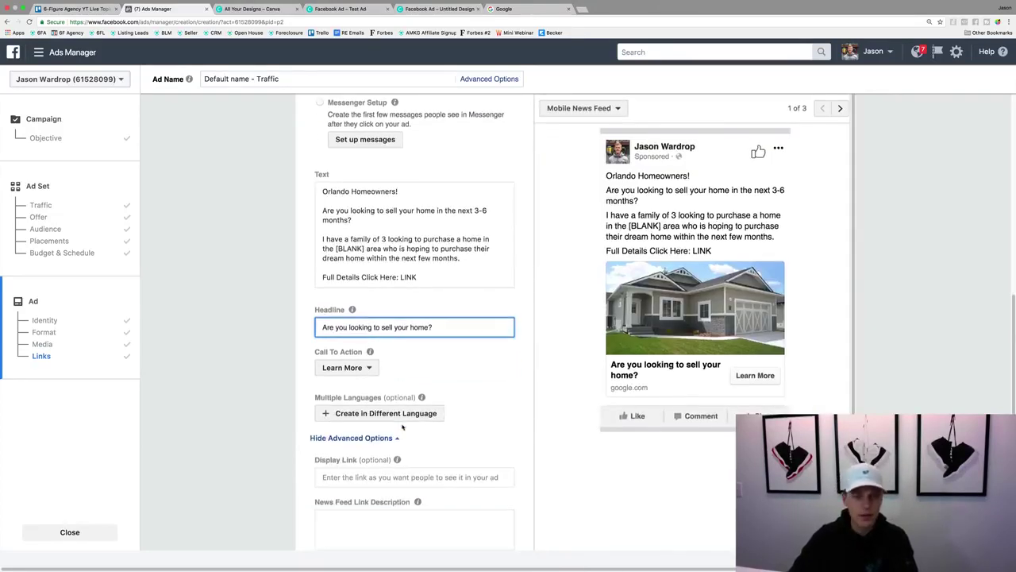
{"action": "left_click", "coordinate": [351, 370]}
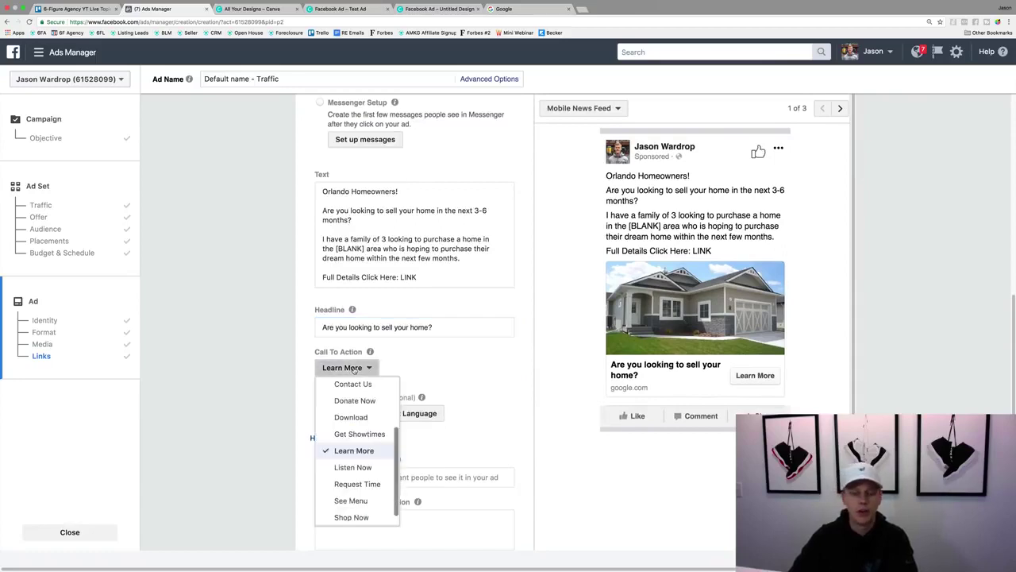
{"action": "scroll", "coordinate": [357, 397], "scroll_direction": "up", "scroll_amount": 3}
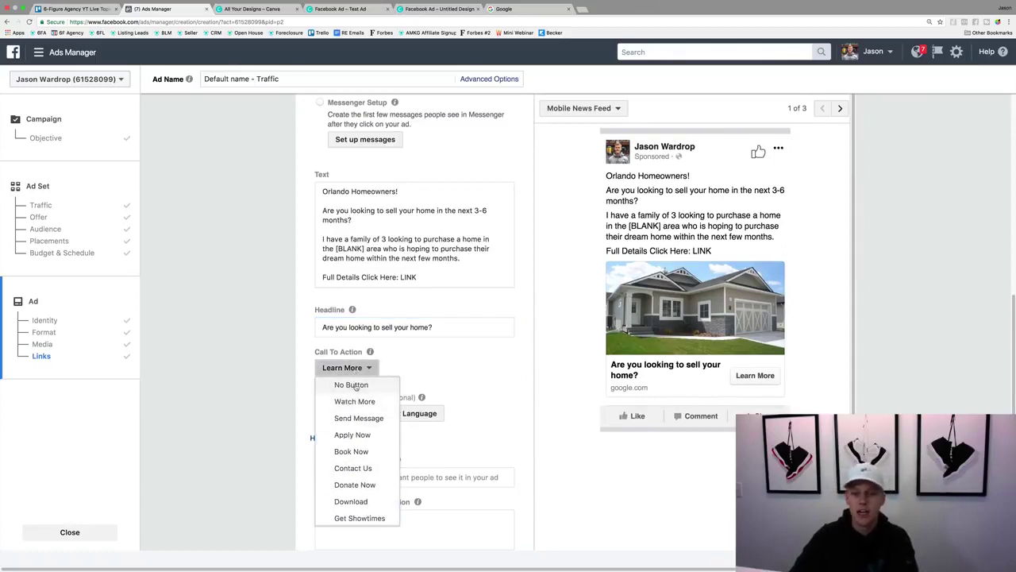
{"action": "left_click", "coordinate": [356, 385]}
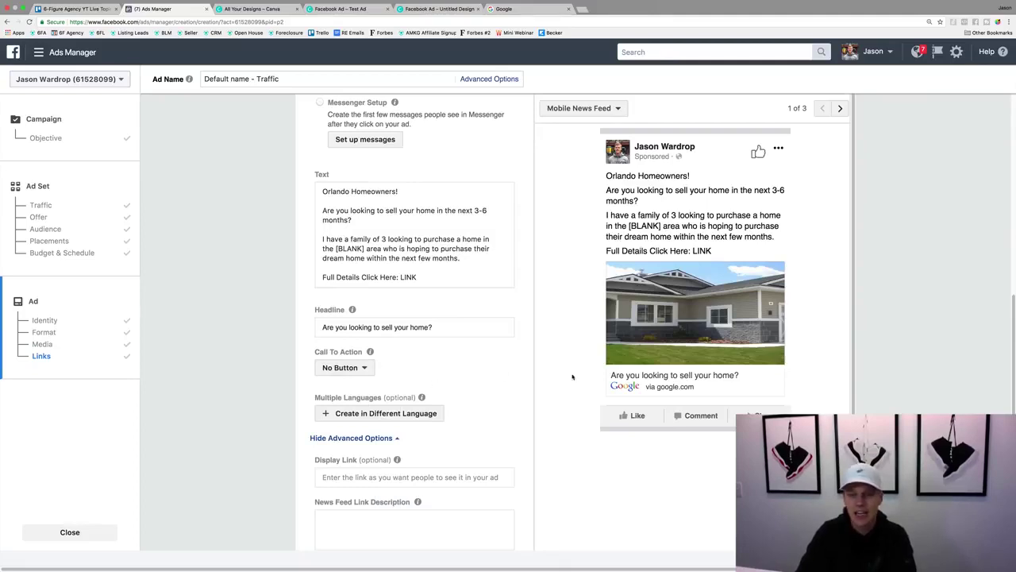
Step: Browse the ad's call-to-action options and choose Learn More
{"action": "left_click", "coordinate": [361, 368]}
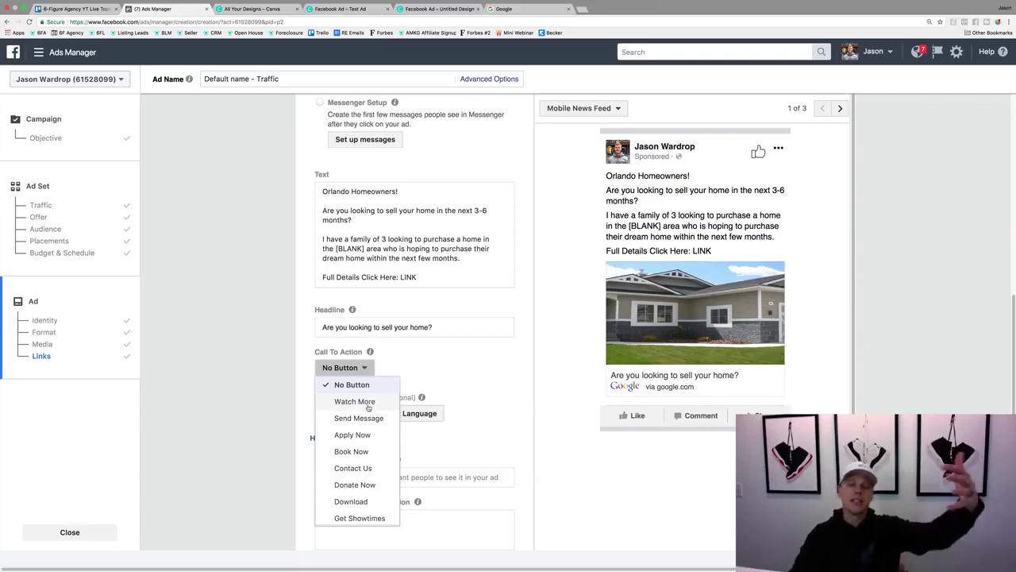
{"action": "scroll", "coordinate": [367, 409], "scroll_direction": "down", "scroll_amount": 1}
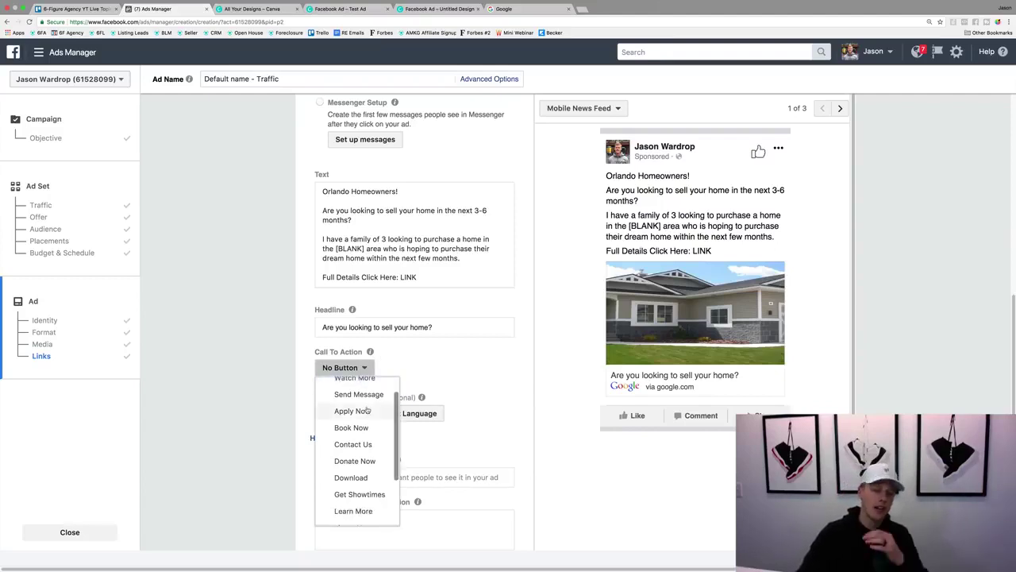
{"action": "scroll", "coordinate": [371, 412], "scroll_direction": "down", "scroll_amount": 5}
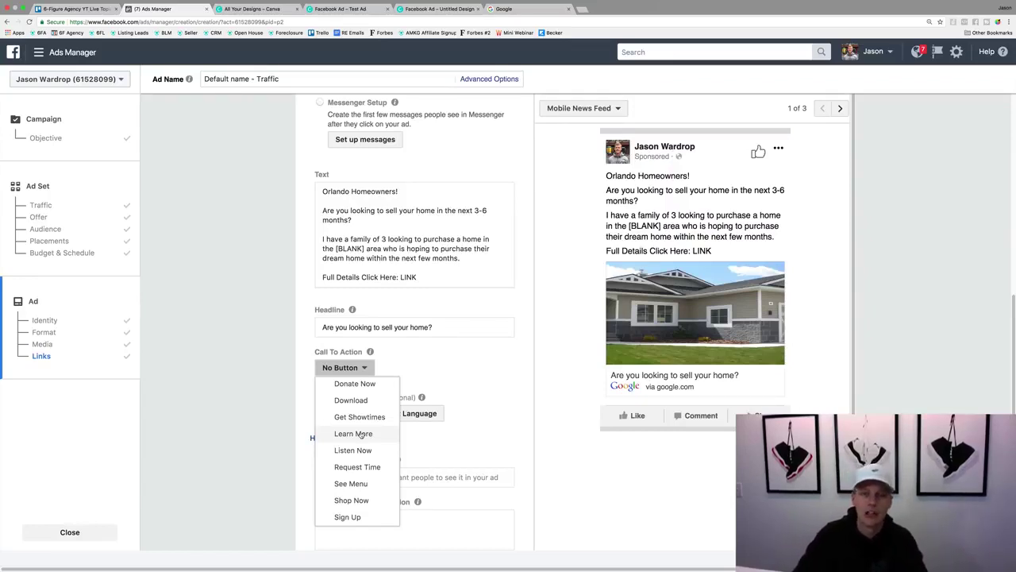
{"action": "left_click", "coordinate": [484, 406]}
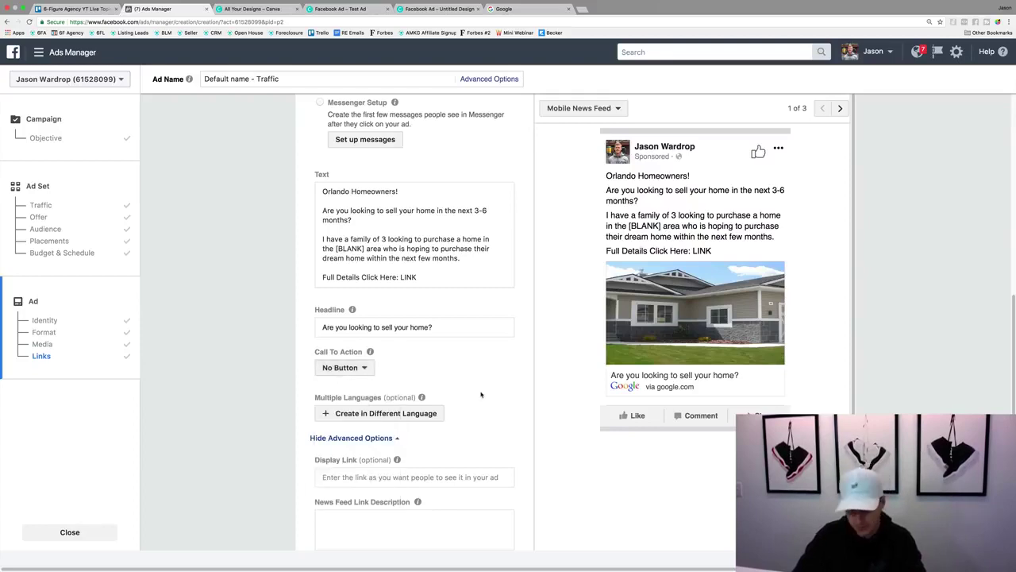
{"action": "left_click", "coordinate": [342, 367]}
{"action": "scroll", "coordinate": [364, 491], "scroll_direction": "down", "scroll_amount": 2}
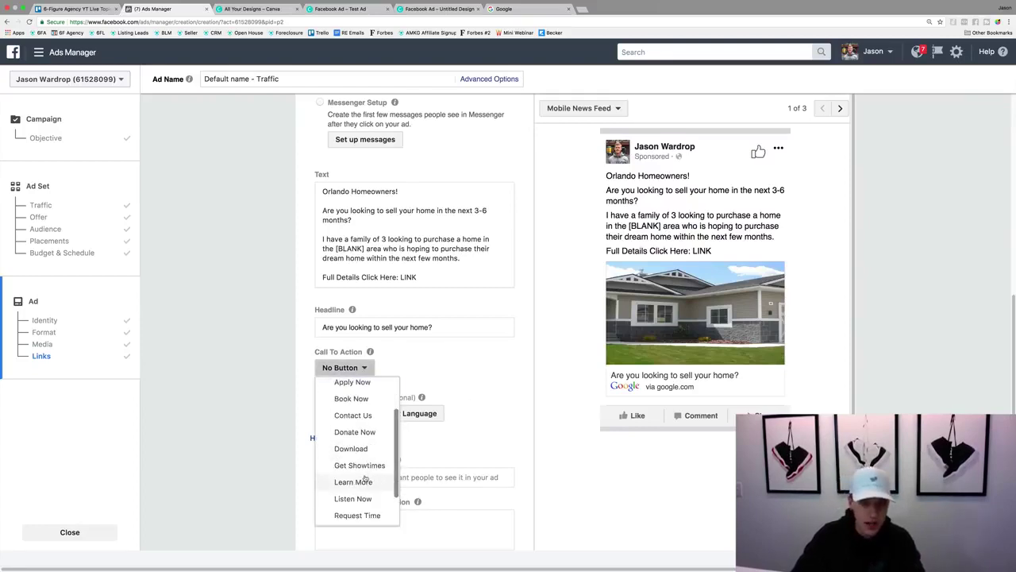
{"action": "left_click", "coordinate": [361, 483]}
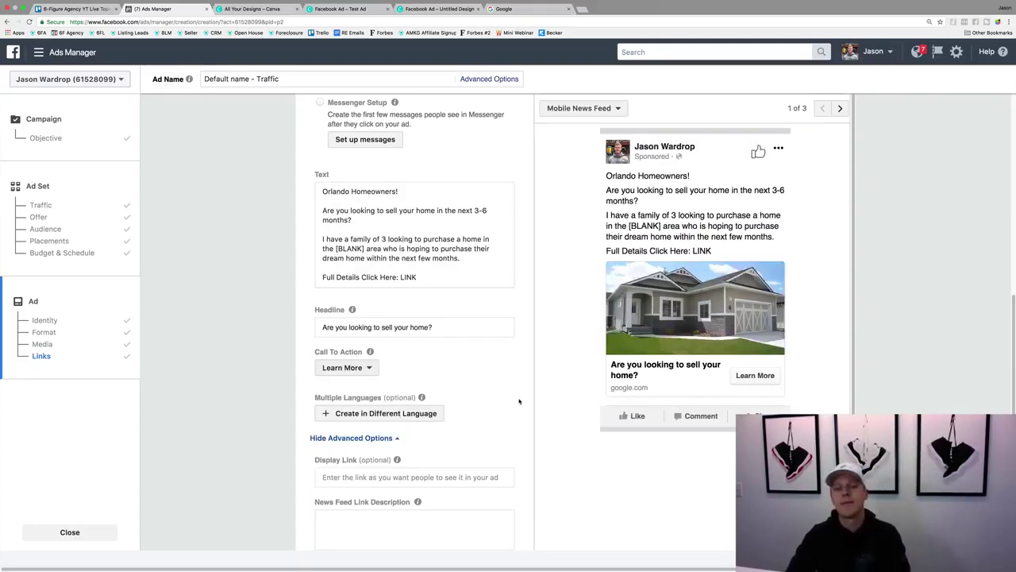
Step: Enter "Test Copy" as the ad's News Feed link description
{"action": "scroll", "coordinate": [403, 419], "scroll_direction": "down", "scroll_amount": 2}
{"action": "left_click", "coordinate": [390, 427]}
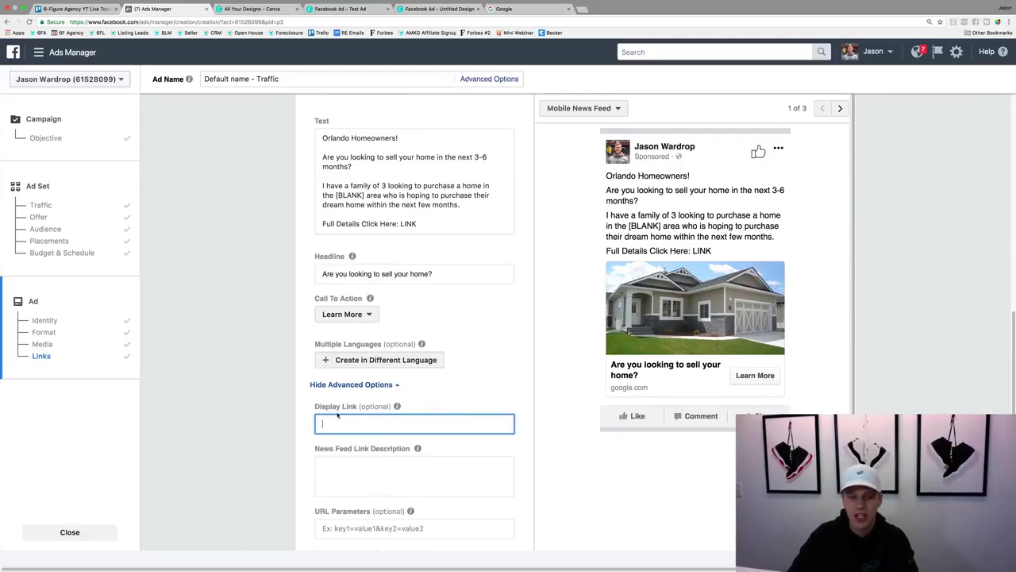
{"action": "left_click", "coordinate": [363, 464]}
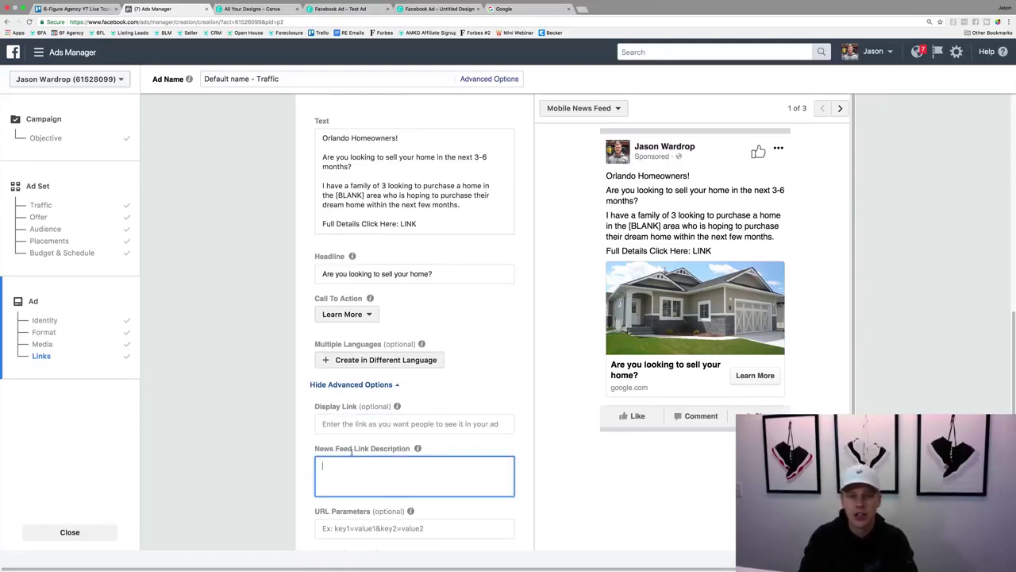
{"action": "type", "text": "Test "}
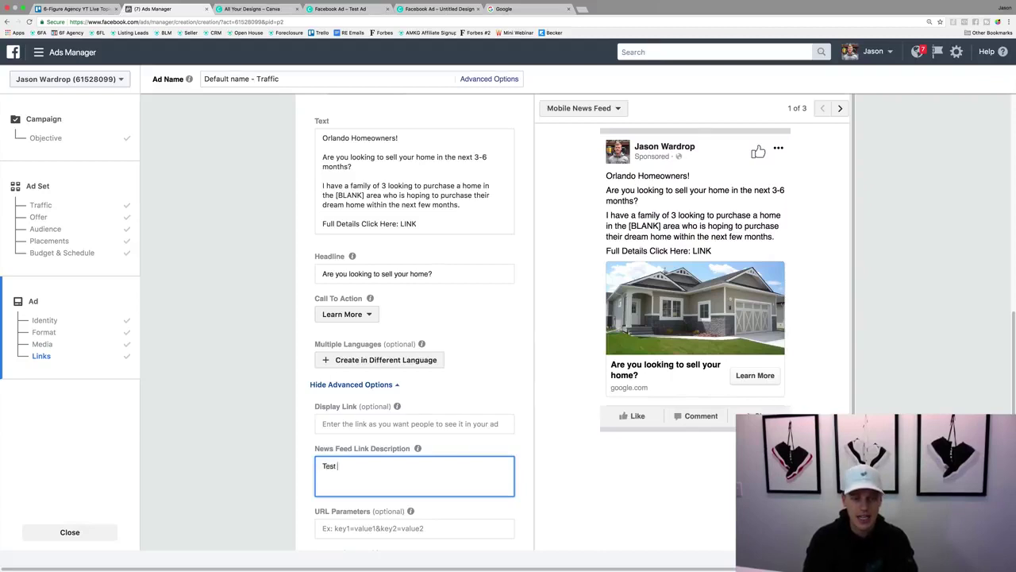
{"action": "type", "text": "Copy"}
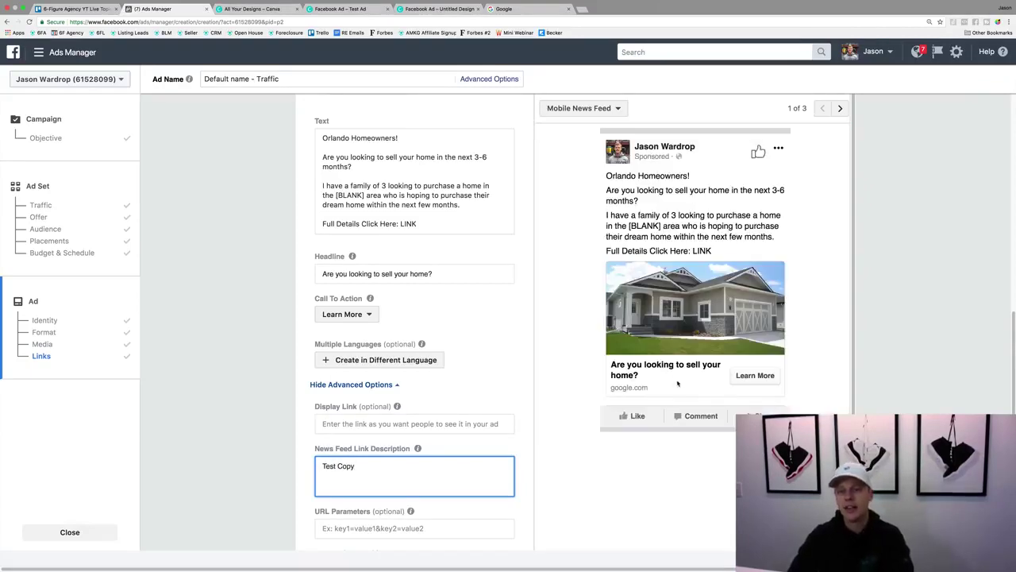
Step: Compare the ad's Mobile News Feed, Feature Phone and Desktop News Feed previews to see where the link description is used
{"action": "scroll", "coordinate": [414, 317], "scroll_direction": "up", "scroll_amount": 1}
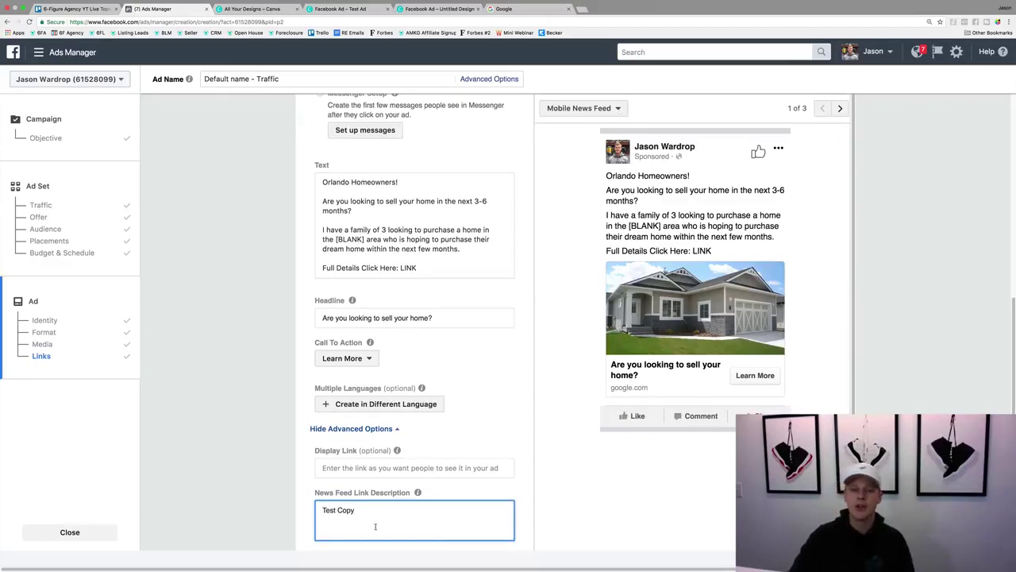
{"action": "left_click", "coordinate": [840, 109]}
{"action": "left_click", "coordinate": [822, 109]}
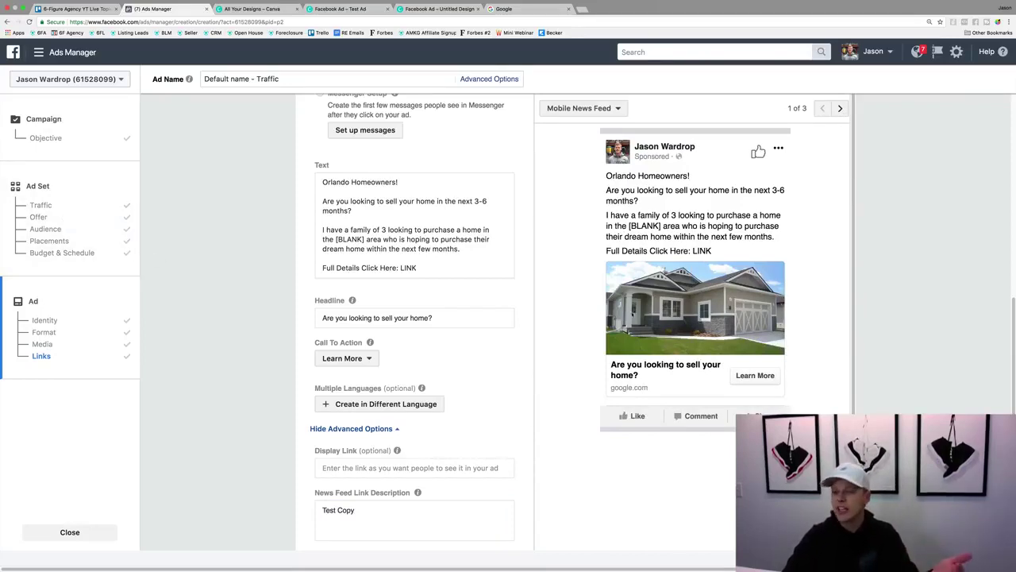
{"action": "left_click", "coordinate": [838, 109]}
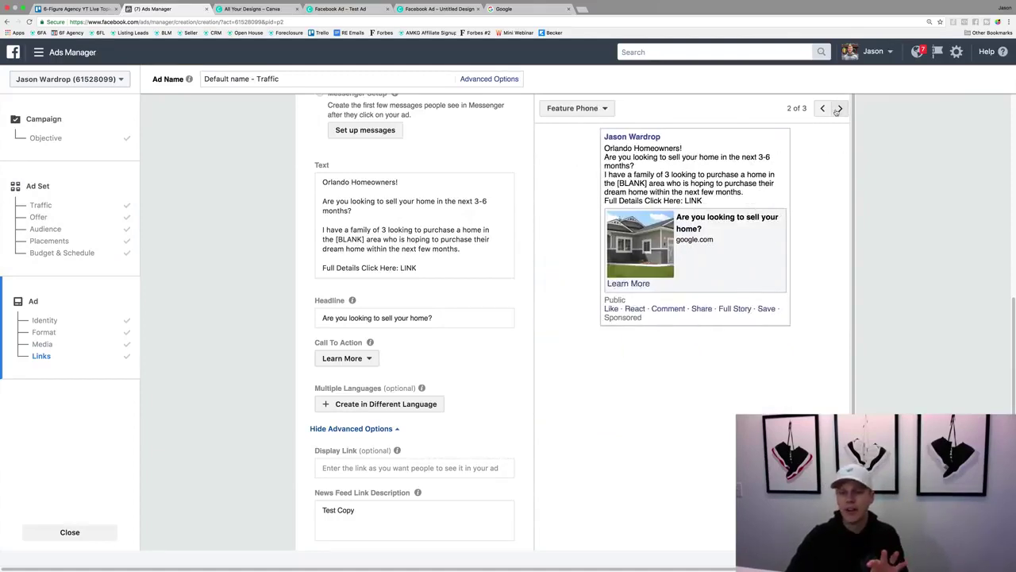
{"action": "left_click", "coordinate": [838, 109]}
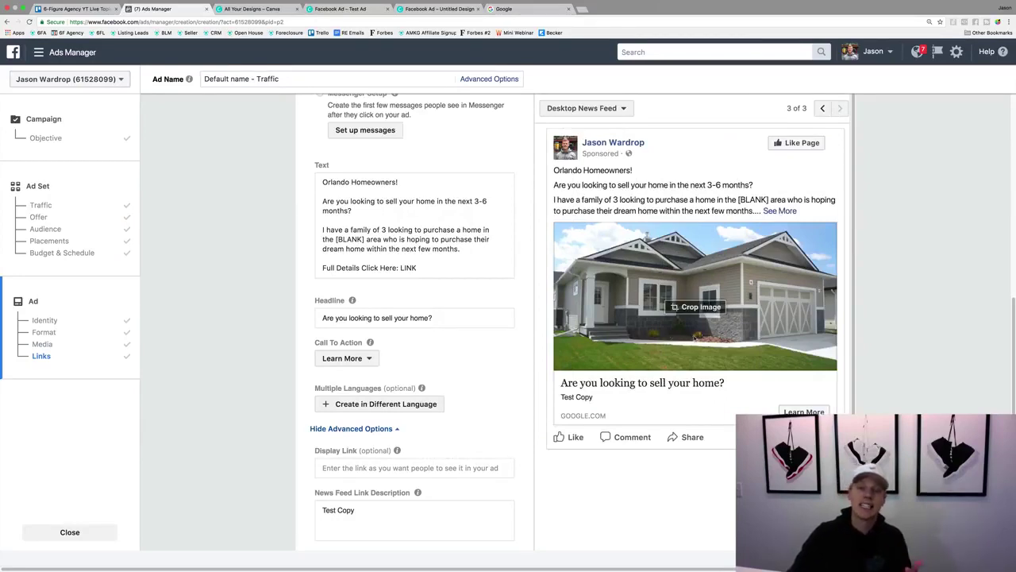
Step: Replace the News Feed link description with "Orlando Homeowners looking to sell in the next 3-6 months. We have a family looking to buy!"
{"action": "left_click", "coordinate": [362, 511]}
{"action": "left_click_drag", "start_coordinate": [361, 511], "coordinate": [309, 507]}
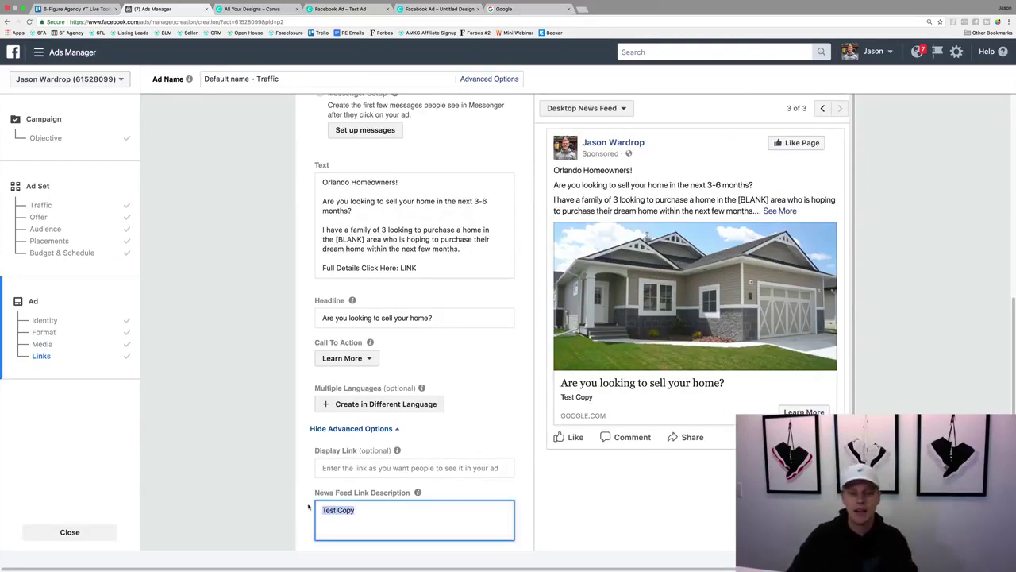
{"action": "type", "text": "Orlando Homeowners looking to sell in the next"}
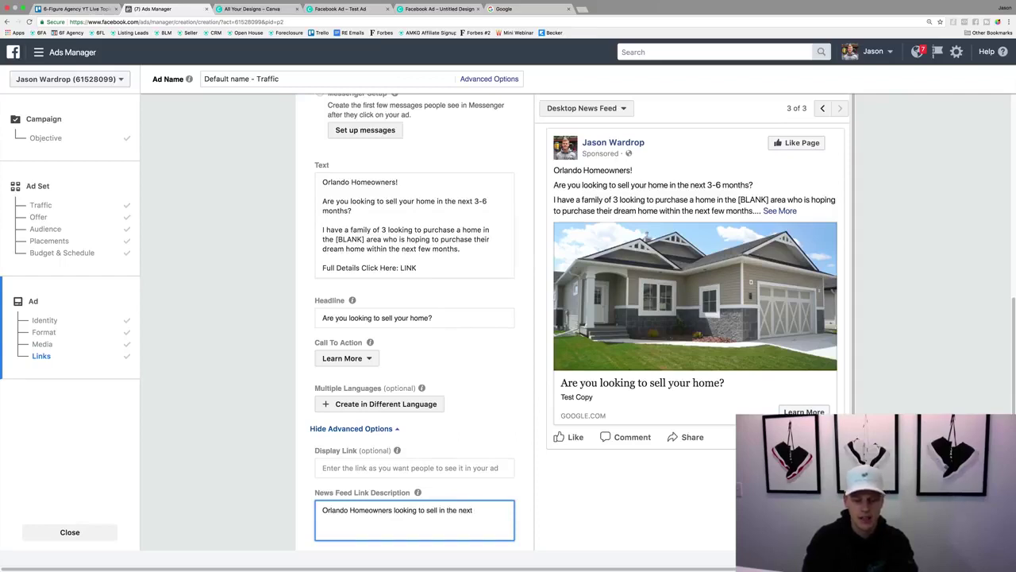
{"action": "type", "text": " 3-6 months."}
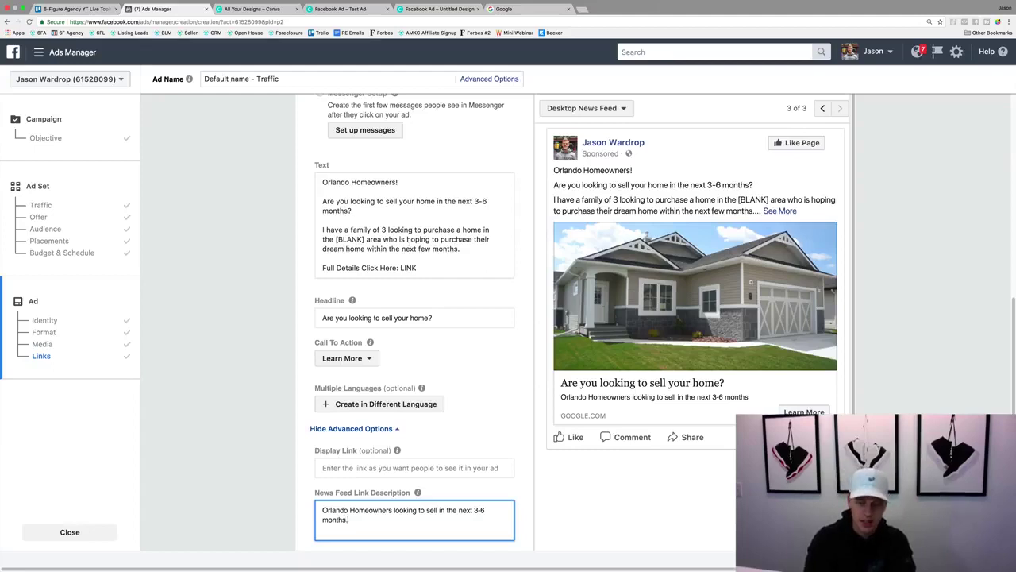
{"action": "type", "text": "WE have a family looking to buy!"}
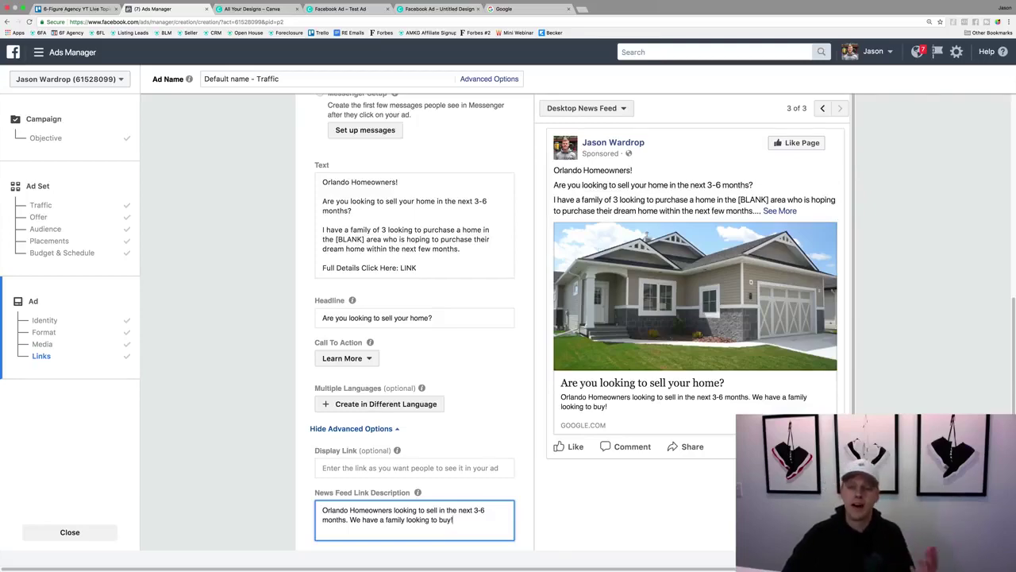
{"action": "scroll", "coordinate": [530, 413], "scroll_direction": "down", "scroll_amount": 5}
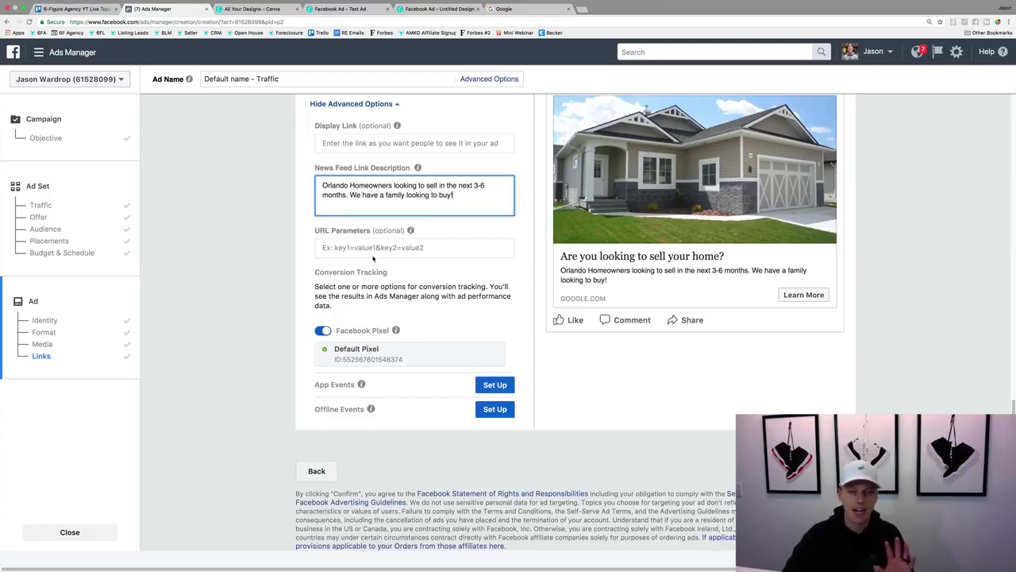
{"action": "left_click", "coordinate": [455, 272]}
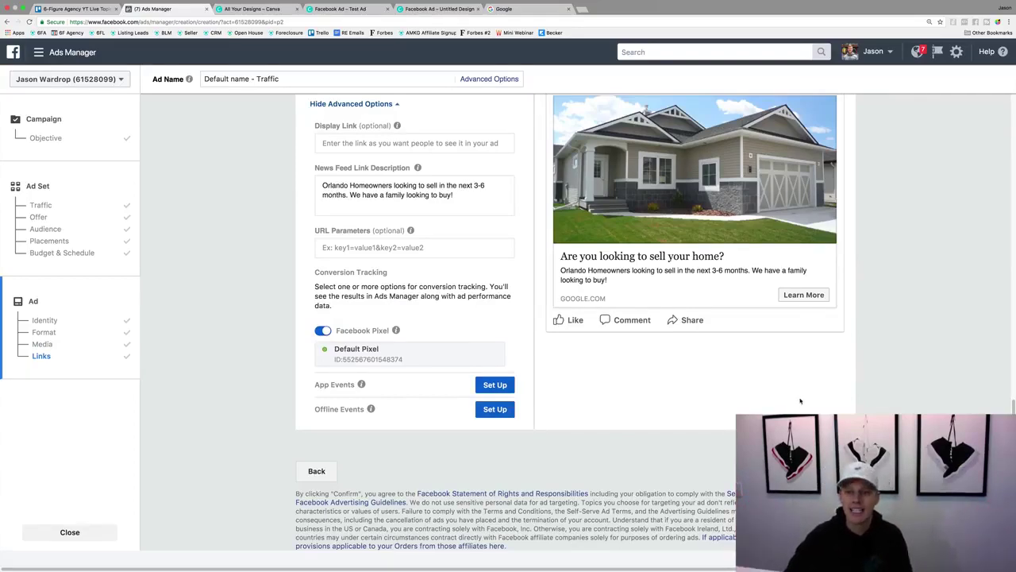
Step: Leave the unfinished ad and return to the Ads Manager campaign overview
{"action": "left_click", "coordinate": [59, 53]}
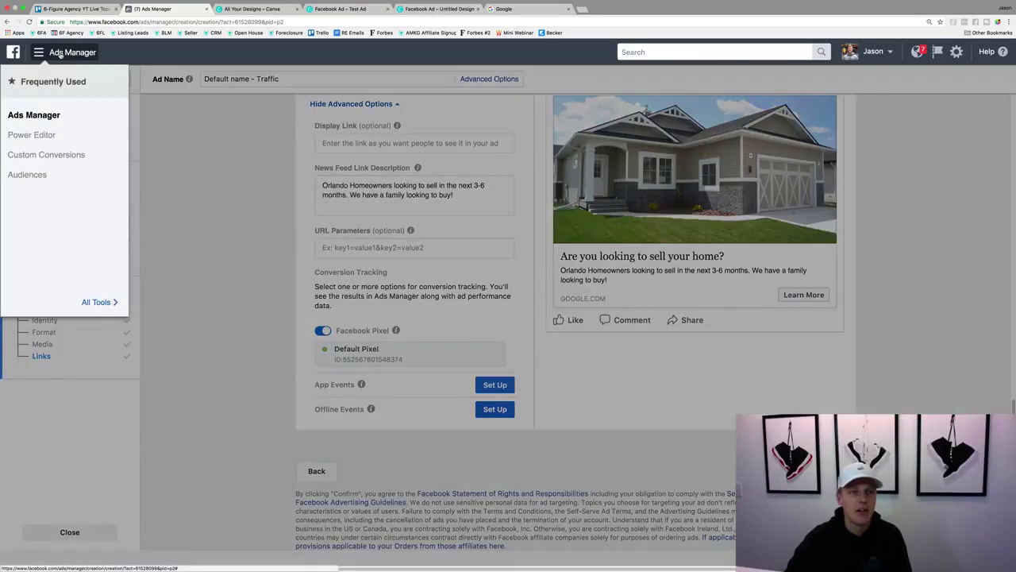
{"action": "left_click", "coordinate": [36, 115]}
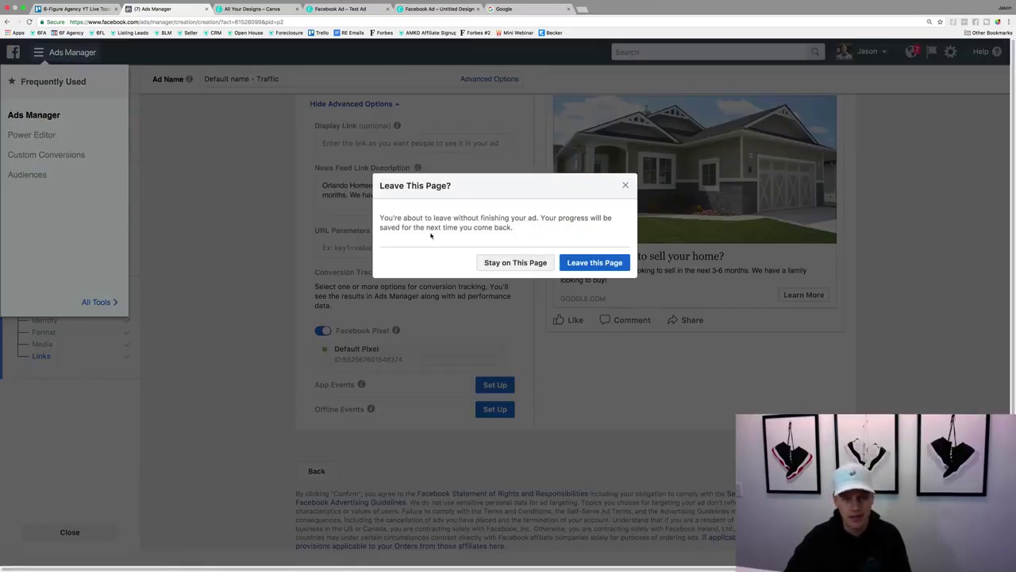
{"action": "left_click", "coordinate": [585, 266]}
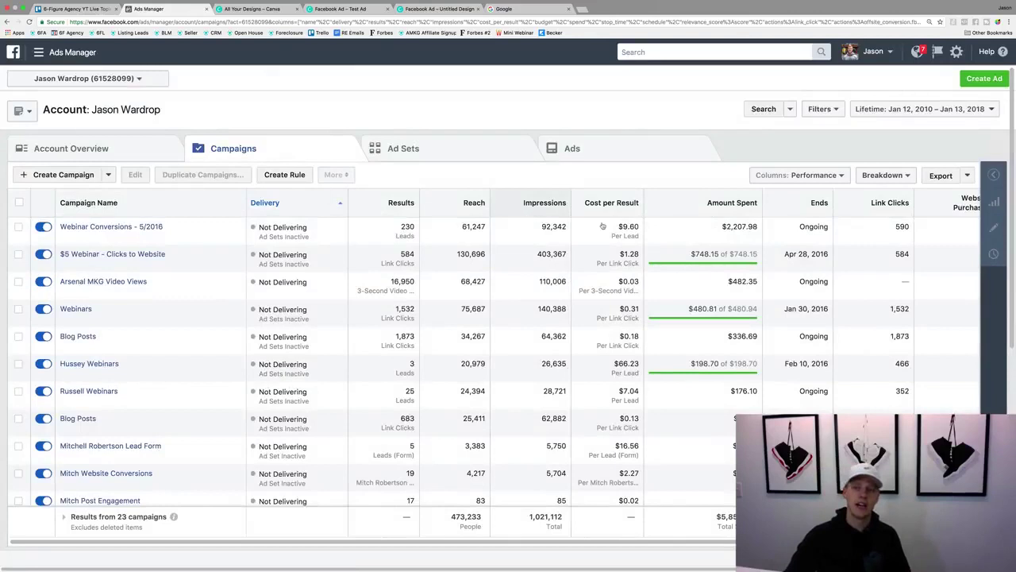
Step: Set the campaign report's date range to the last 7 days
{"action": "left_click", "coordinate": [925, 111]}
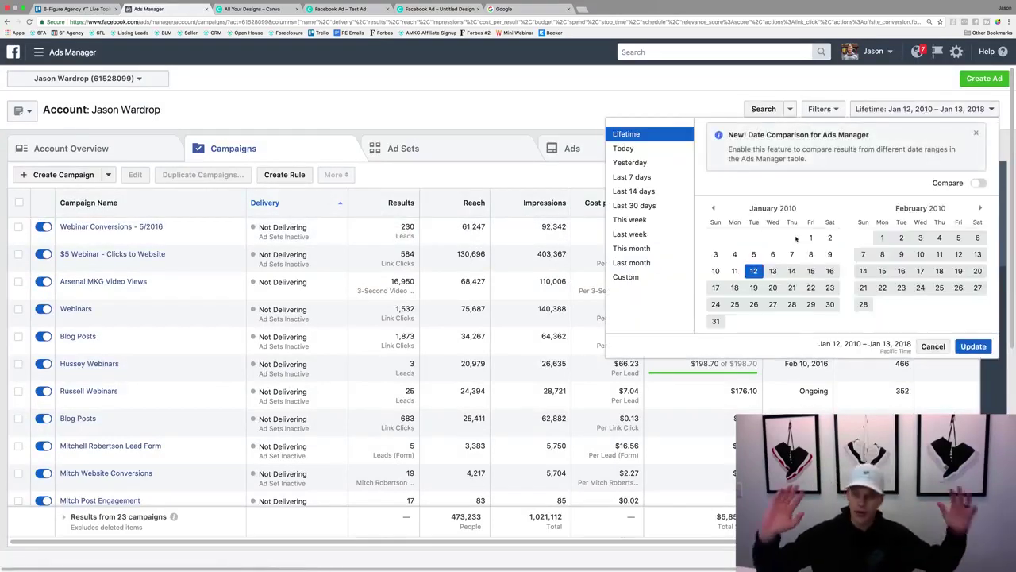
{"action": "left_click", "coordinate": [661, 155]}
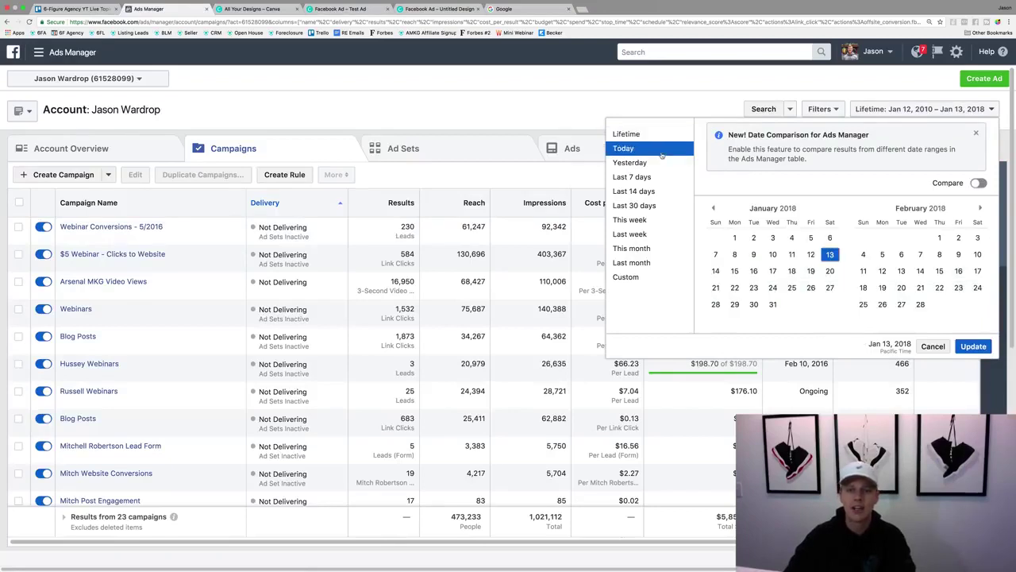
{"action": "left_click", "coordinate": [644, 177]}
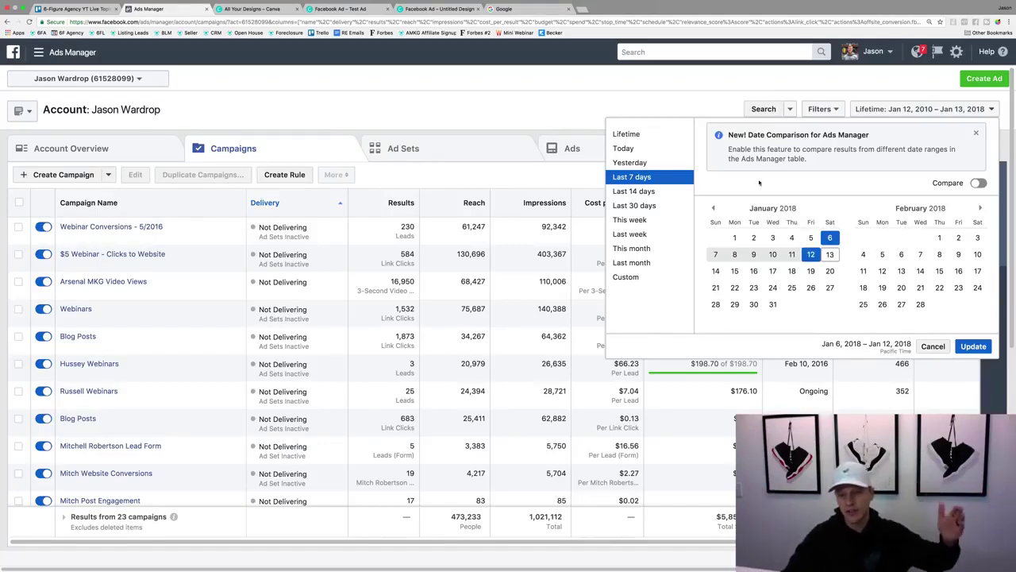
{"action": "left_click", "coordinate": [974, 347]}
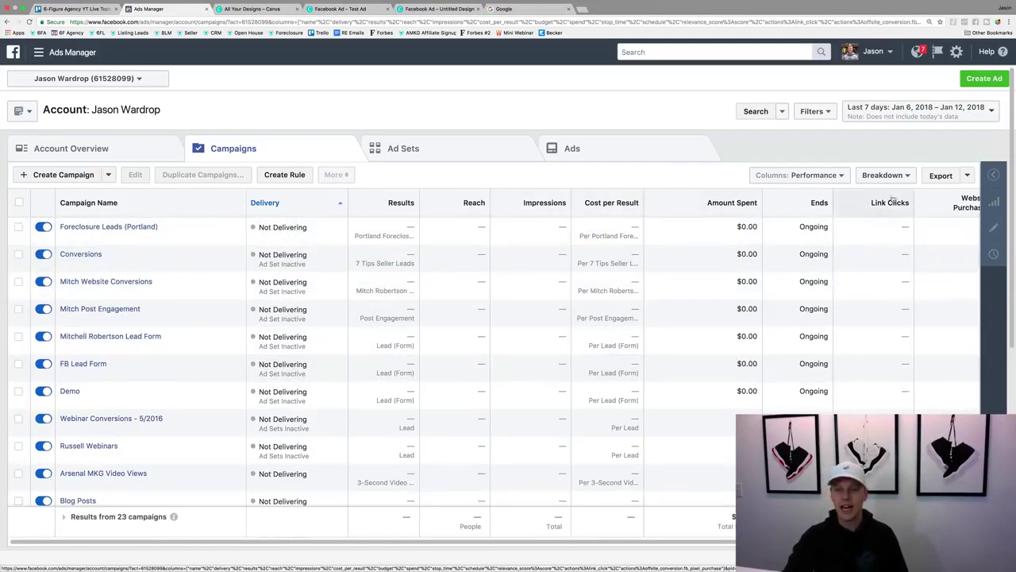
Step: Show the campaign table with the Delivery columns, switch it to the Engagement columns, and look over the other column presets
{"action": "left_click", "coordinate": [826, 176]}
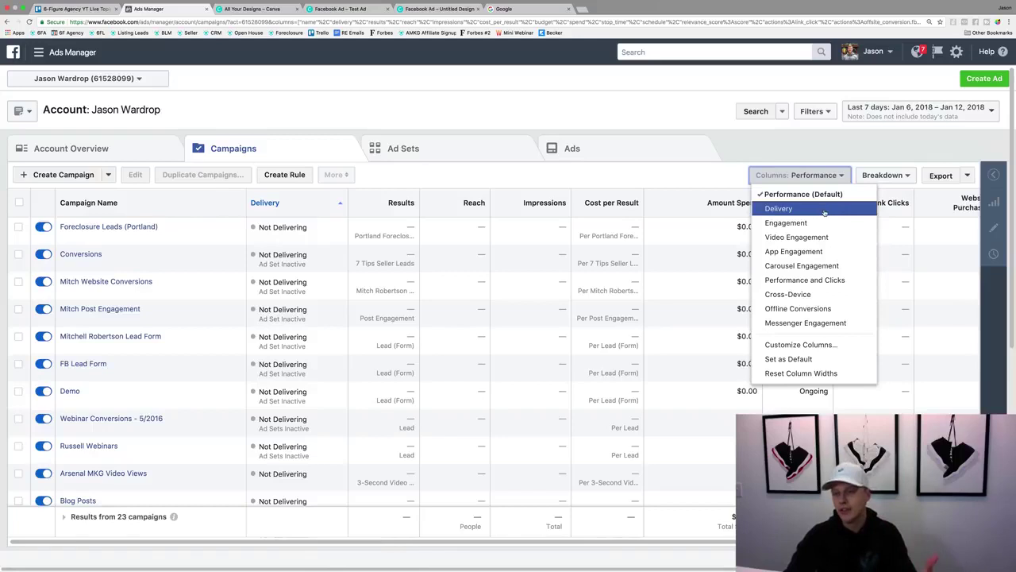
{"action": "left_click", "coordinate": [824, 210]}
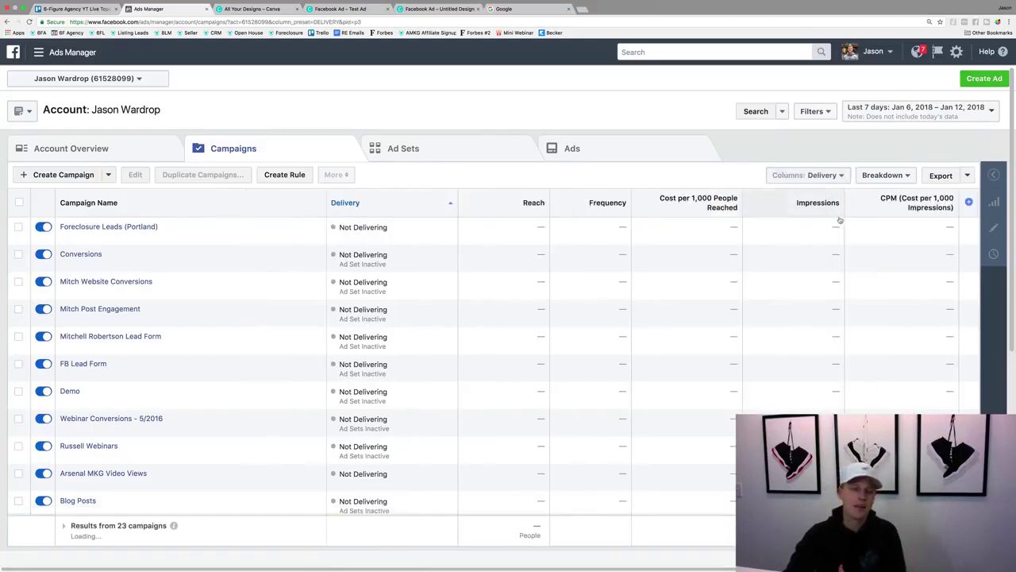
{"action": "left_click", "coordinate": [822, 176]}
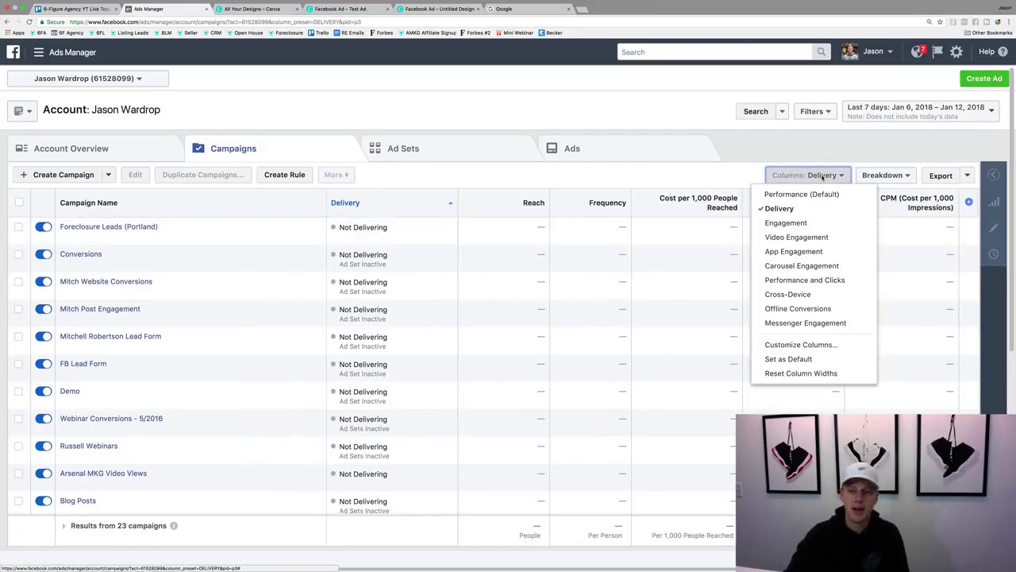
{"action": "left_click", "coordinate": [818, 226]}
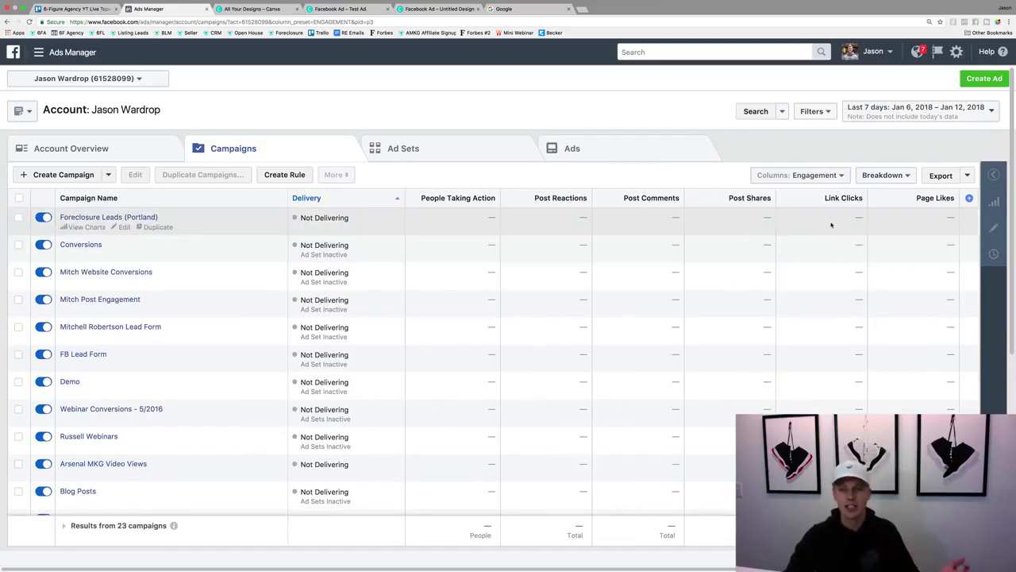
{"action": "left_click", "coordinate": [821, 178]}
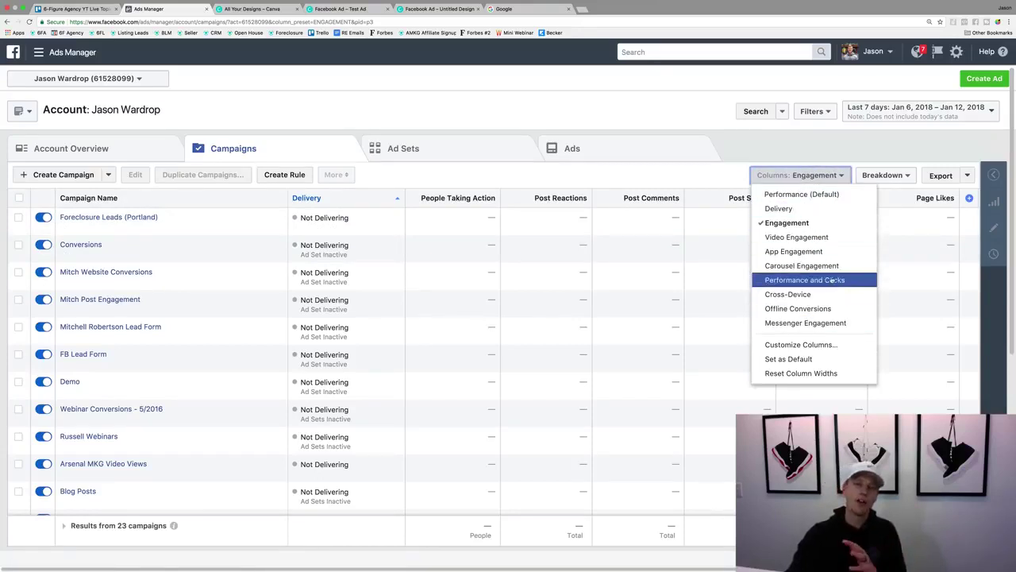
{"action": "left_click", "coordinate": [773, 141]}
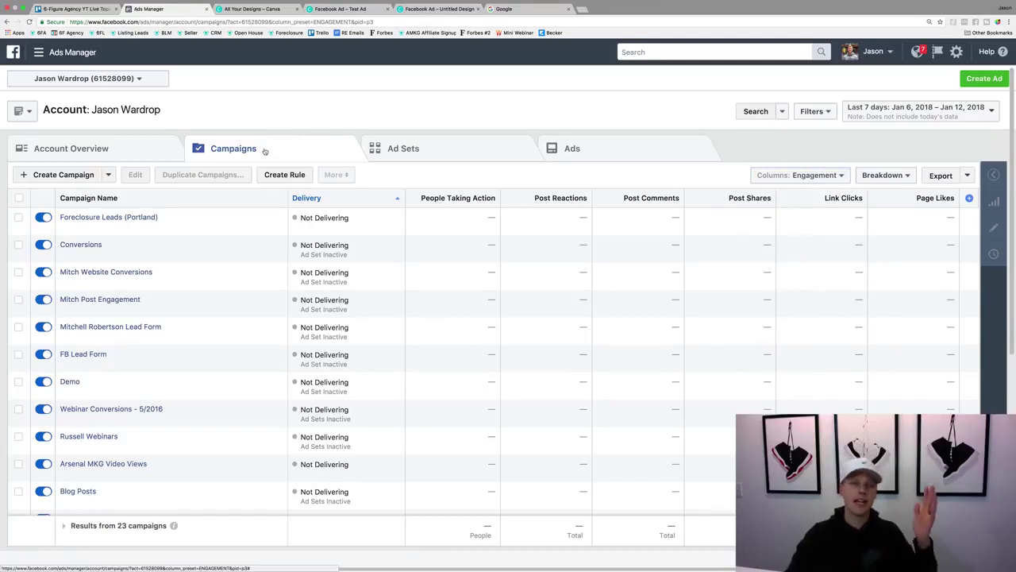
Step: View the account's ad sets and ads lists, and return to the campaigns list
{"action": "left_click", "coordinate": [413, 148]}
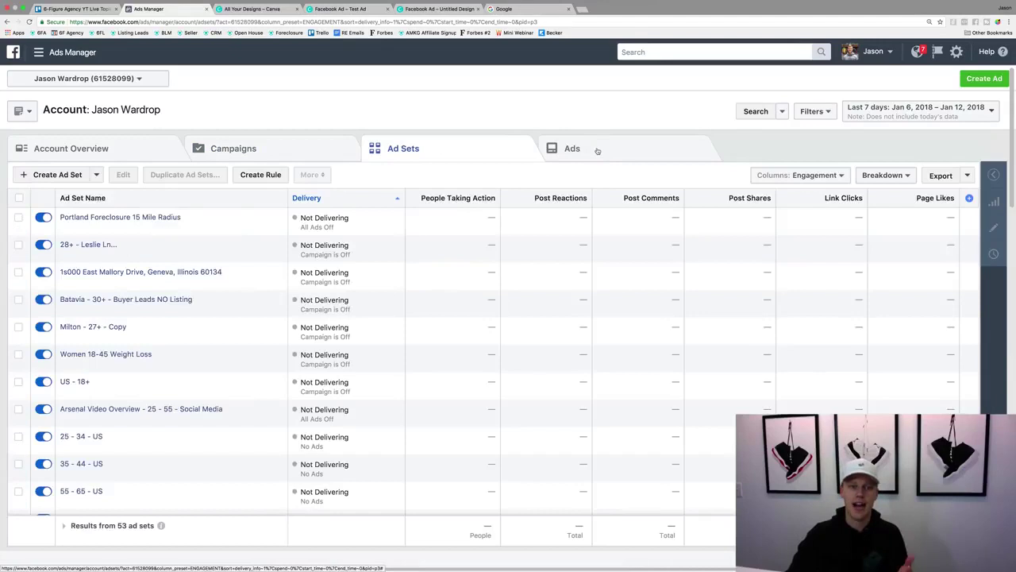
{"action": "left_click", "coordinate": [597, 151]}
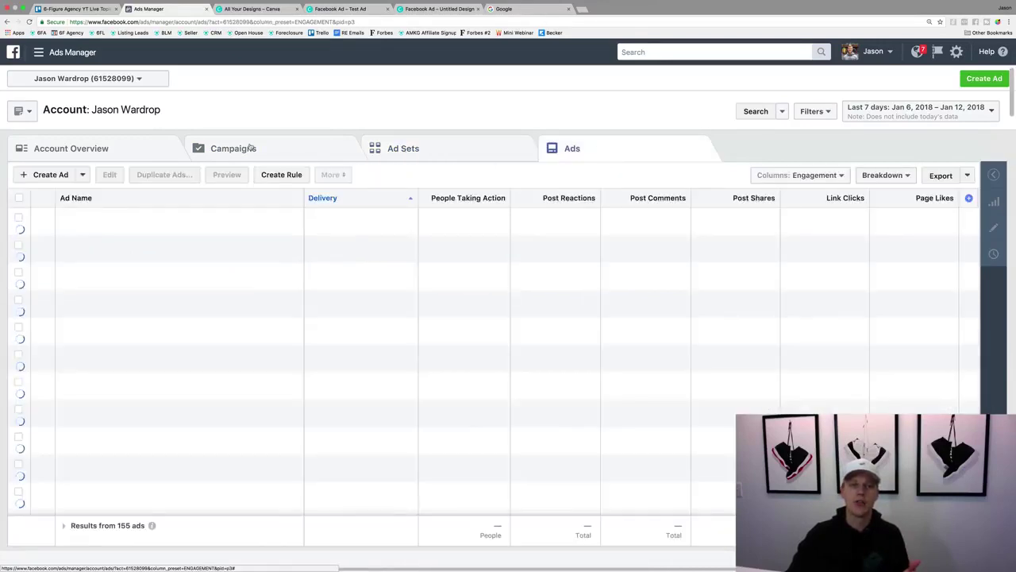
{"action": "left_click", "coordinate": [250, 148]}
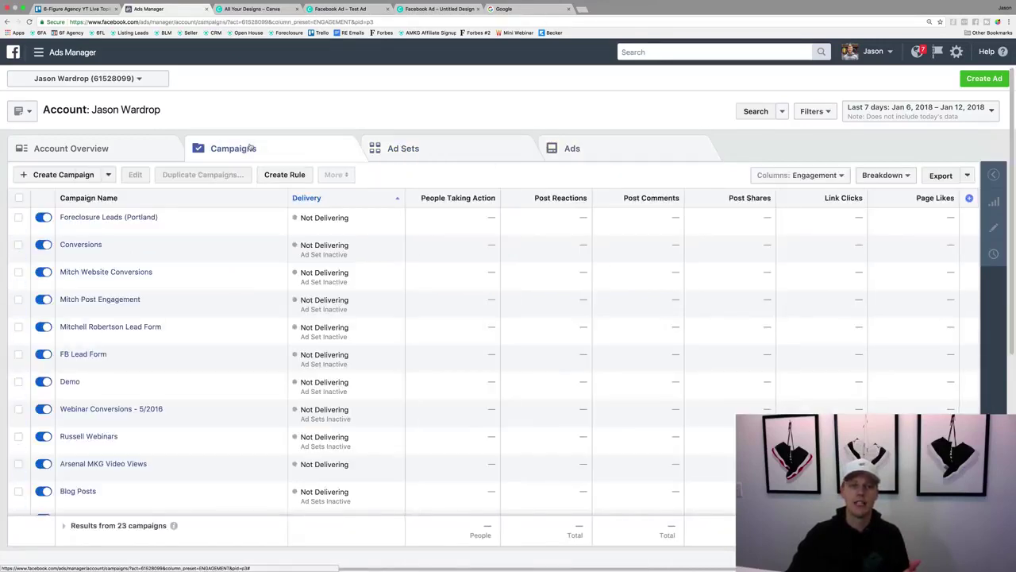
Step: Drill from the Foreclosure Leads (Portland) campaign through its ad set to the Default name - Conversions ad, and preview that ad
{"action": "left_click", "coordinate": [119, 220]}
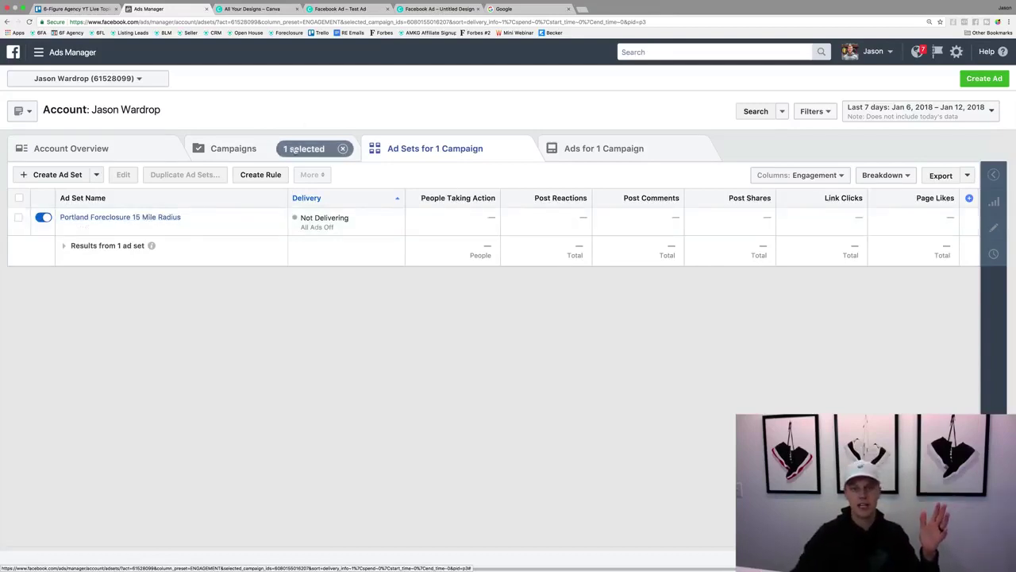
{"action": "left_click", "coordinate": [115, 217]}
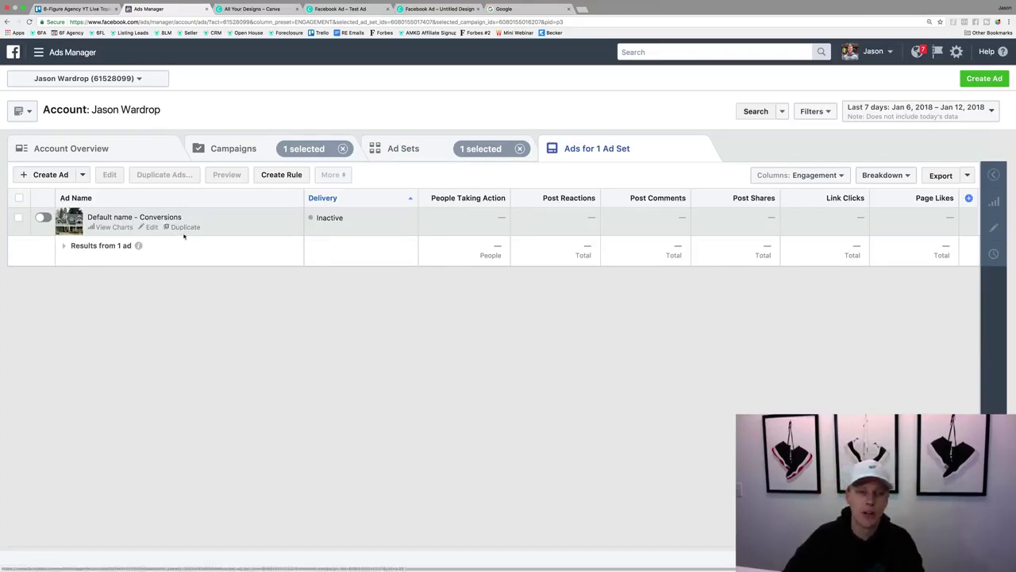
{"action": "left_click", "coordinate": [20, 219]}
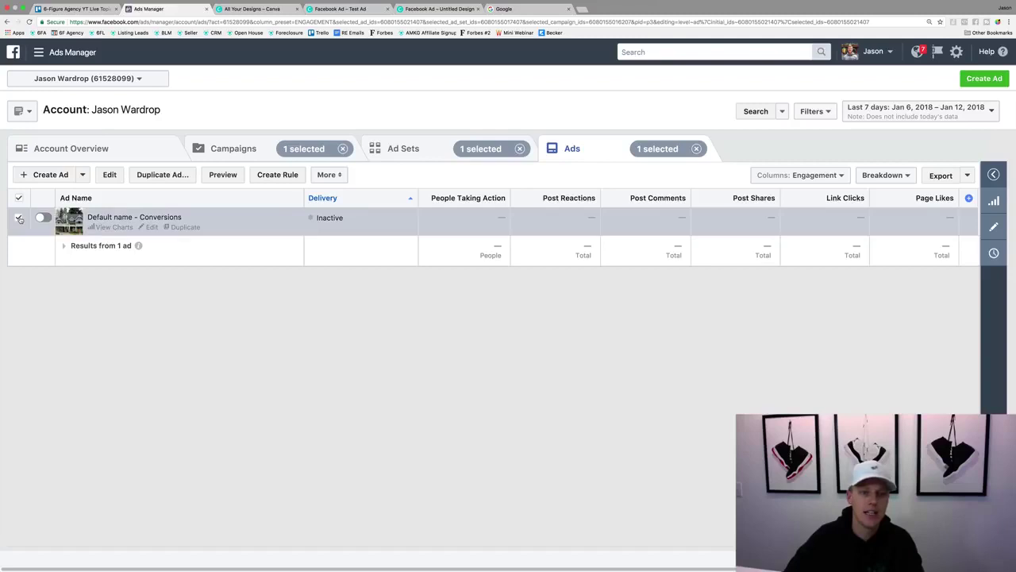
{"action": "left_click", "coordinate": [232, 175]}
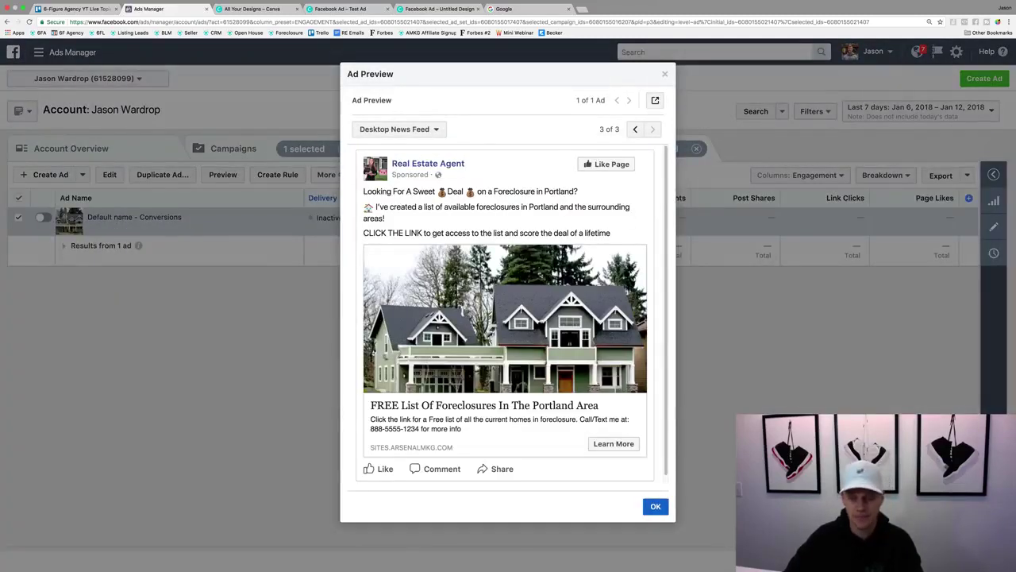
Step: Open the previewed ad as a Facebook post with comments, like it as the Real Estate Agent page, and view the other available identities
{"action": "left_click", "coordinate": [655, 102]}
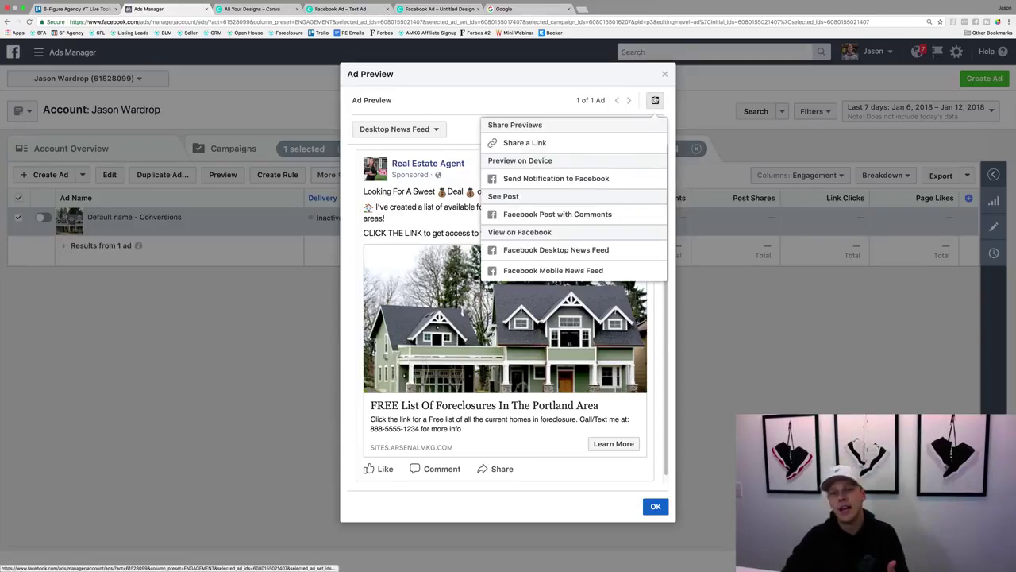
{"action": "left_click", "coordinate": [605, 214]}
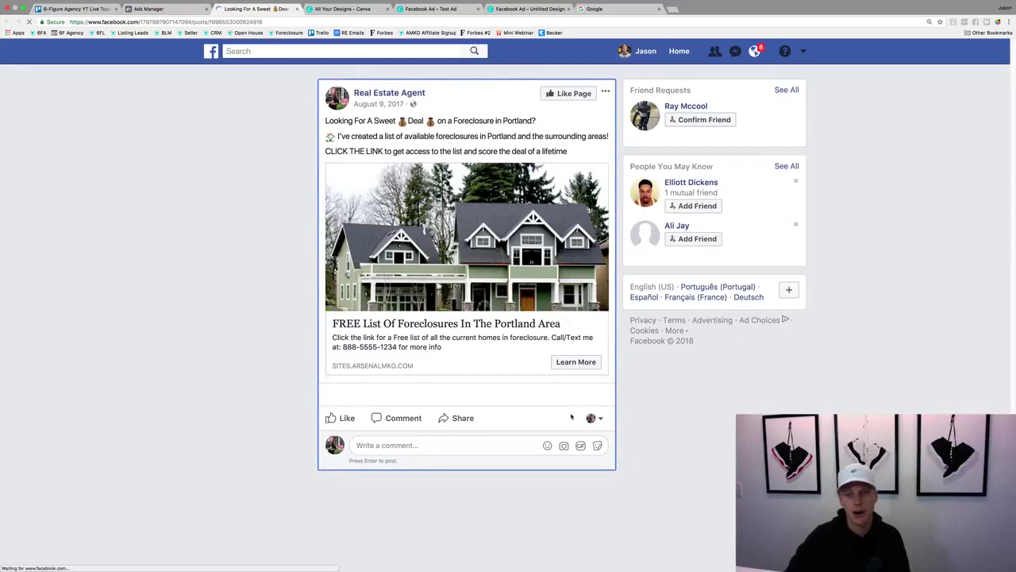
{"action": "left_click", "coordinate": [339, 419]}
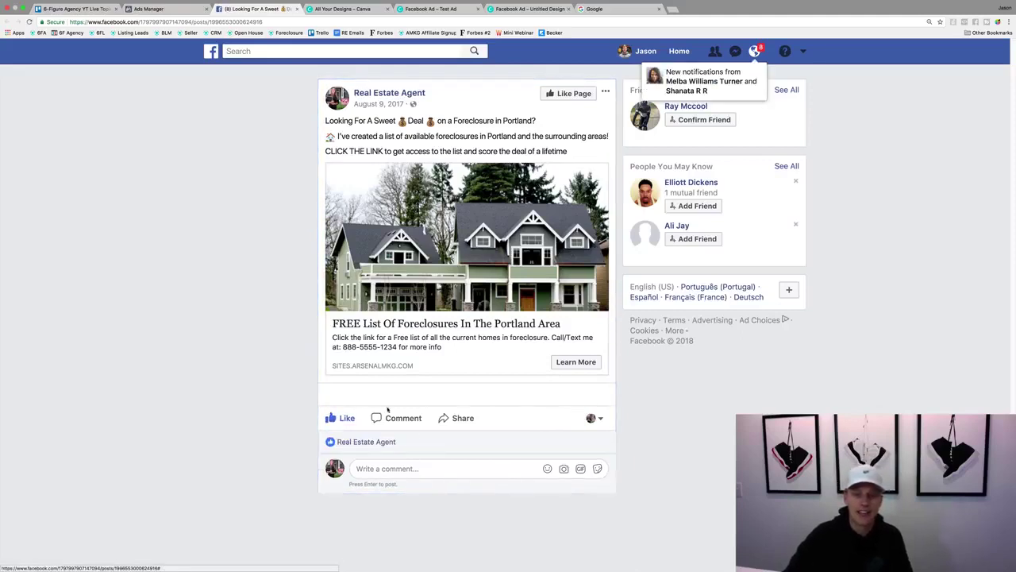
{"action": "left_click", "coordinate": [593, 419]}
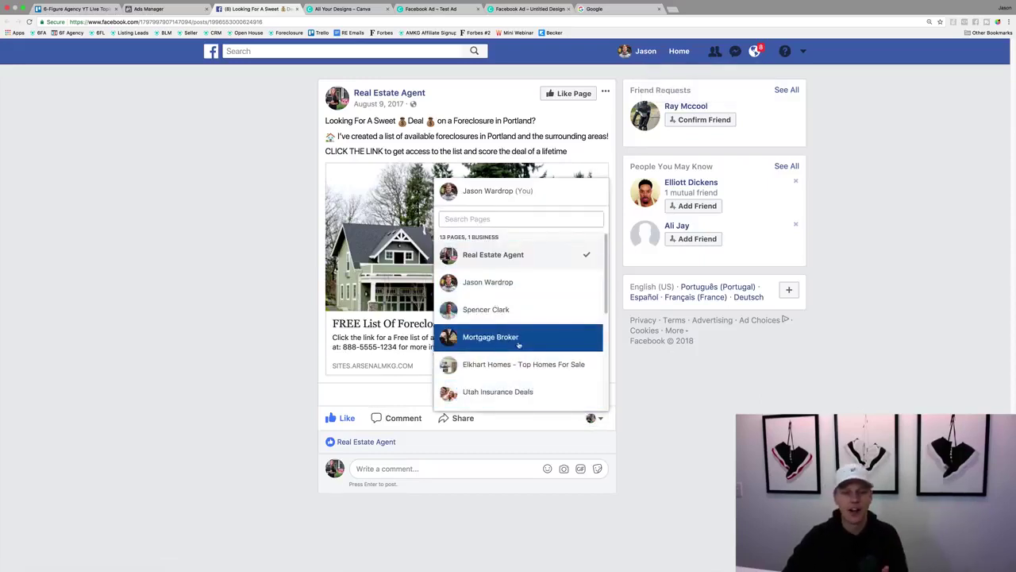
{"action": "left_click", "coordinate": [718, 433]}
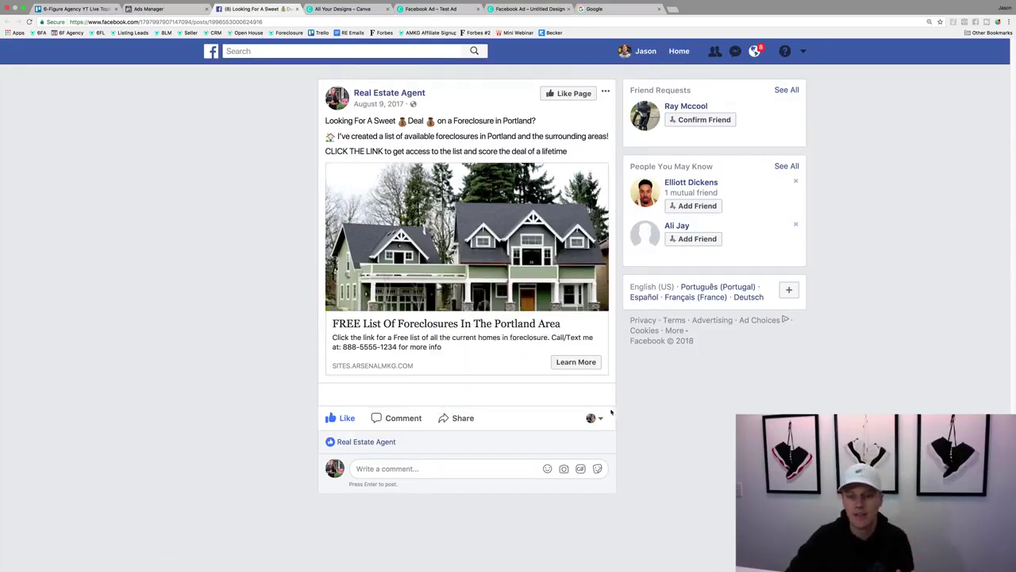
Step: Return to Ads Manager, close the ad preview, and look over the full list of advertising tools
{"action": "left_click", "coordinate": [161, 9]}
{"action": "left_click", "coordinate": [280, 385]}
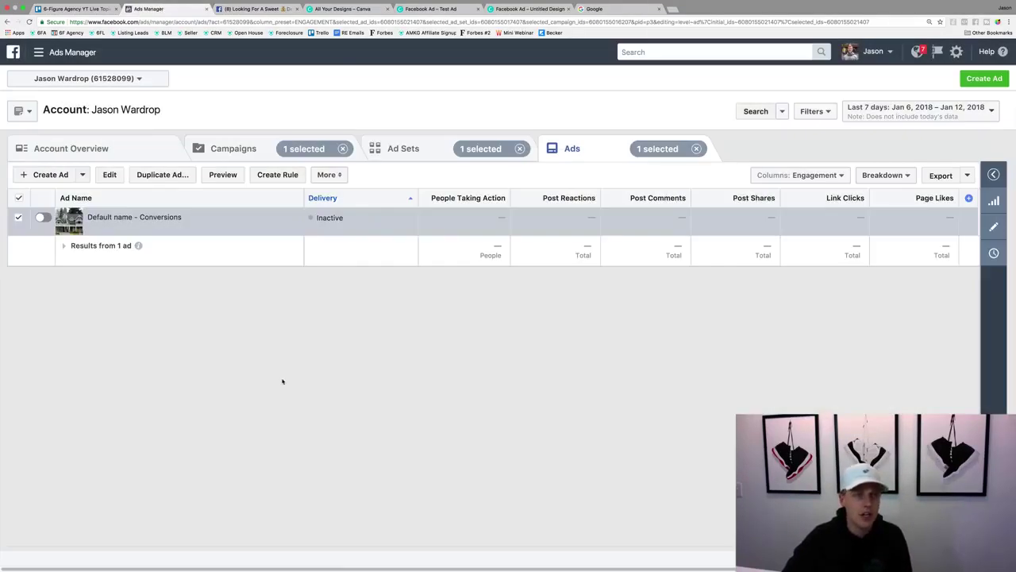
{"action": "left_click", "coordinate": [61, 53]}
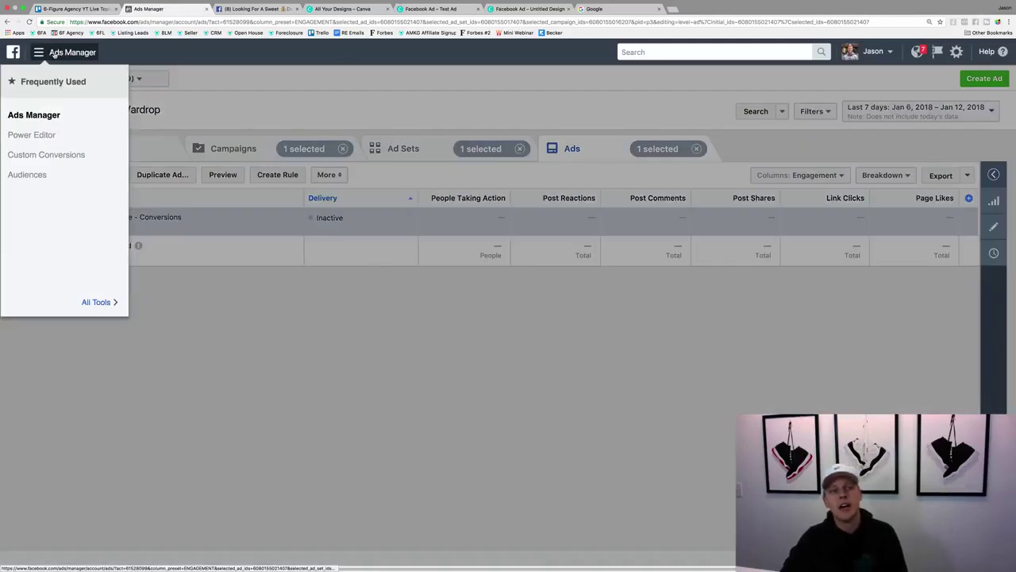
{"action": "left_click", "coordinate": [114, 303]}
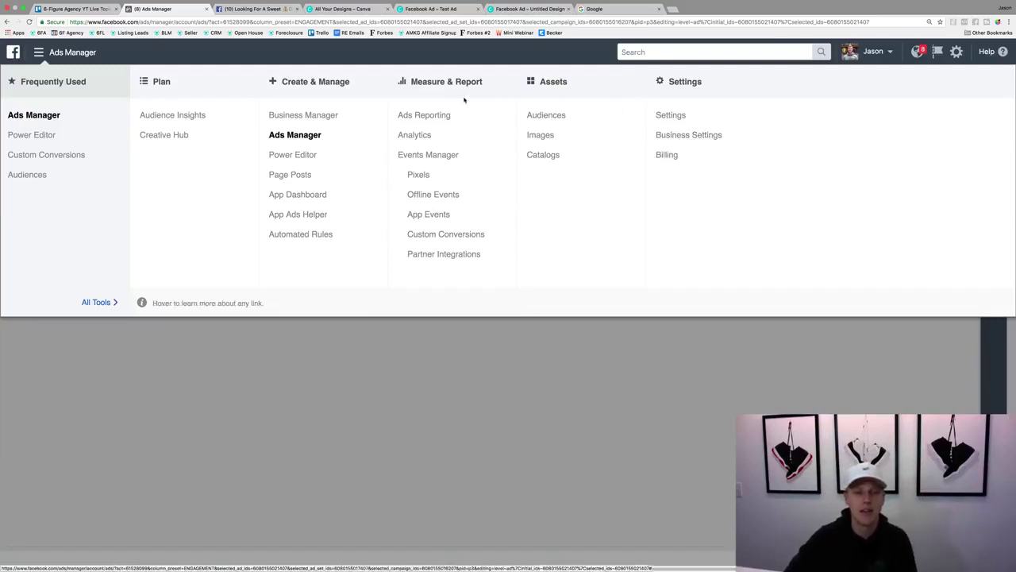
{"action": "left_click", "coordinate": [443, 368]}
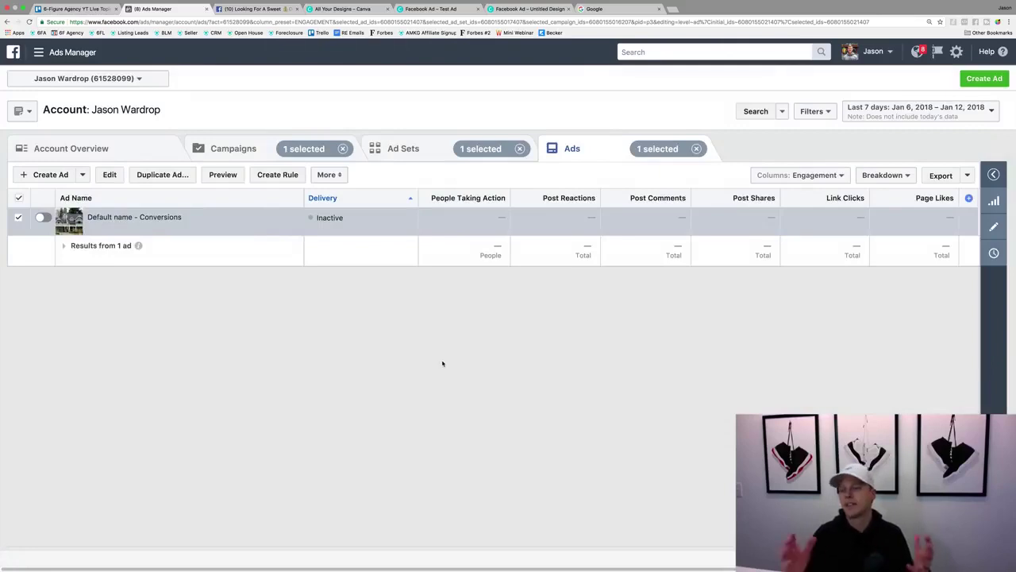
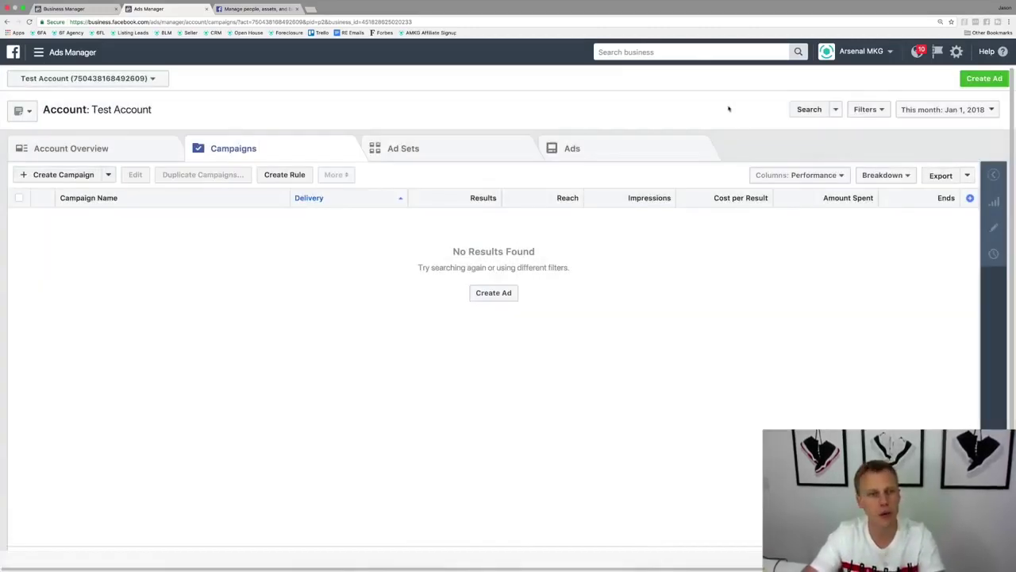
{"action": "left_click", "coordinate": [616, 52]}
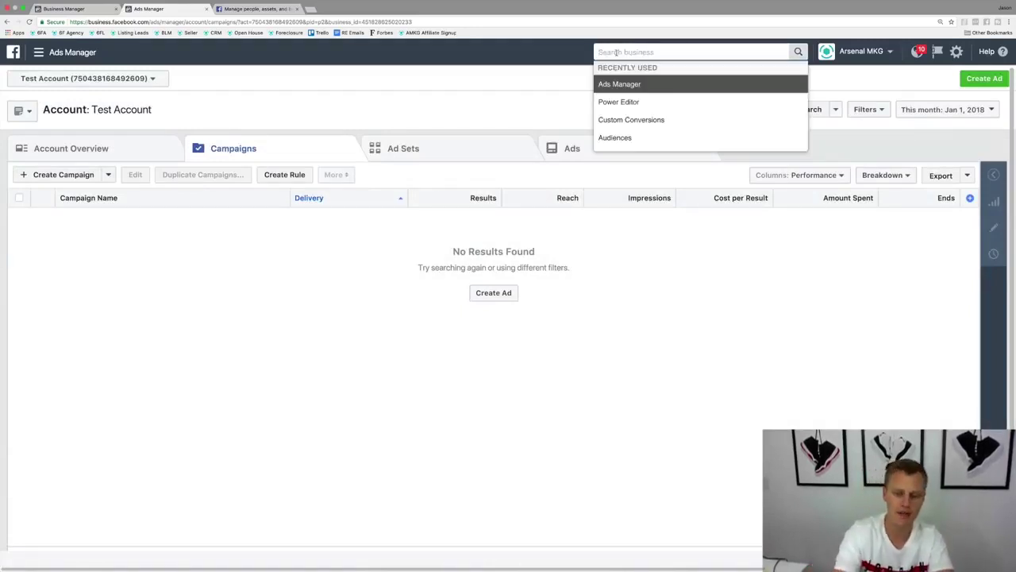
{"action": "type", "text": "pixel"}
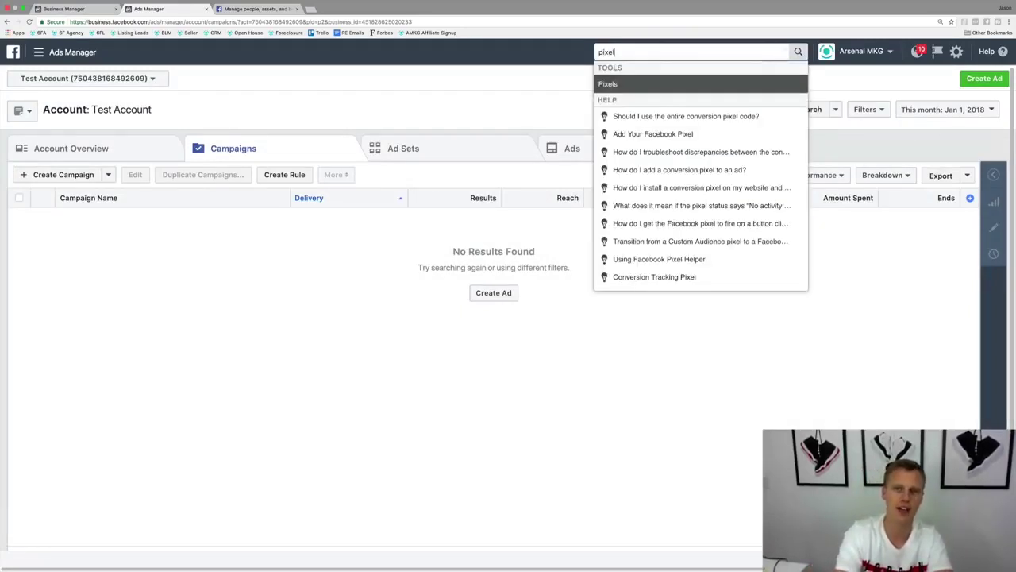
{"action": "key", "text": "Return"}
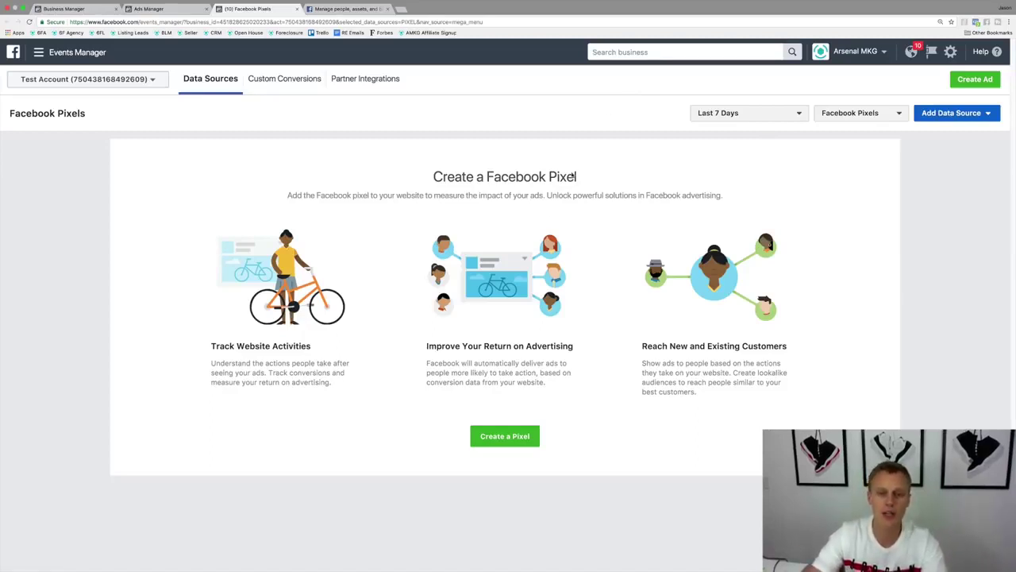
{"action": "left_click", "coordinate": [504, 442]}
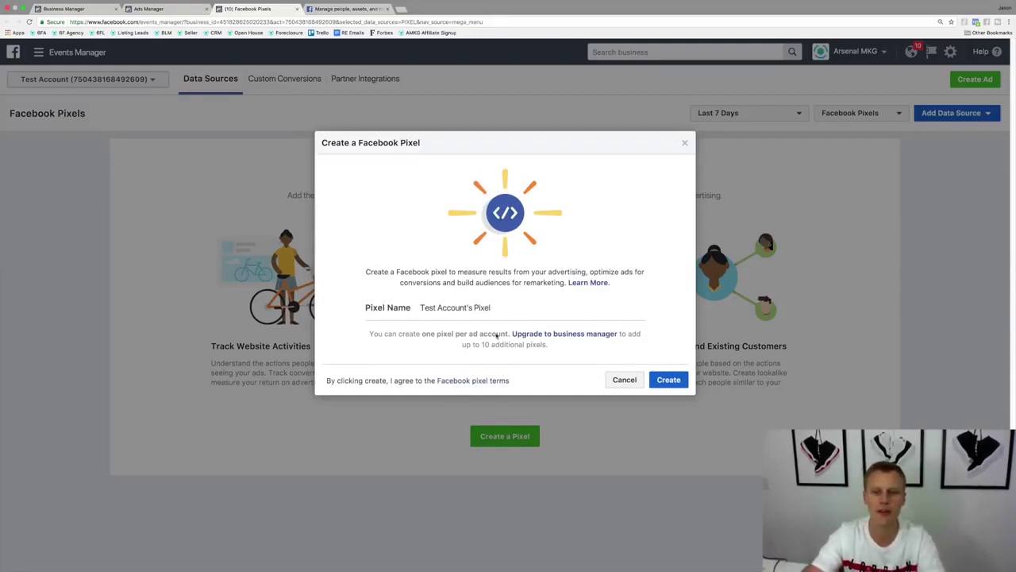
{"action": "left_click", "coordinate": [669, 380]}
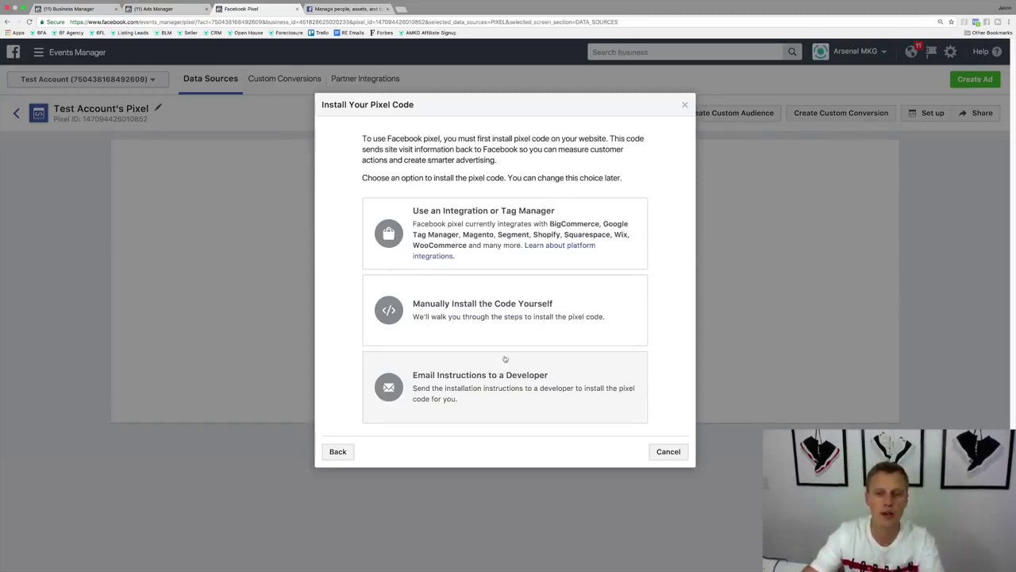
Step: Choose manual installation for the pixel, review the website header instructions, and copy the entire Facebook pixel code
{"action": "left_click", "coordinate": [490, 306]}
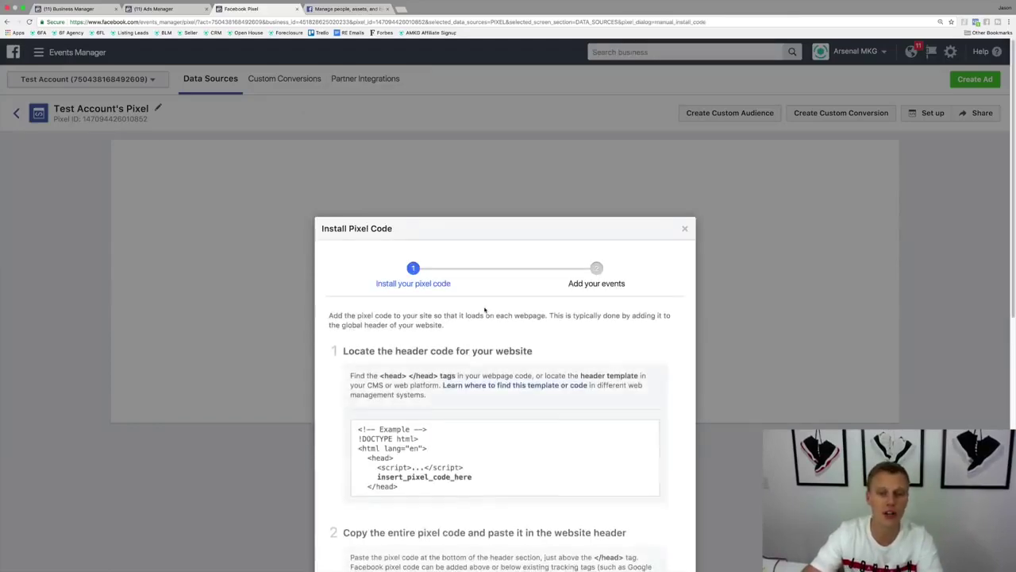
{"action": "scroll", "coordinate": [325, 387], "scroll_direction": "down", "scroll_amount": 5}
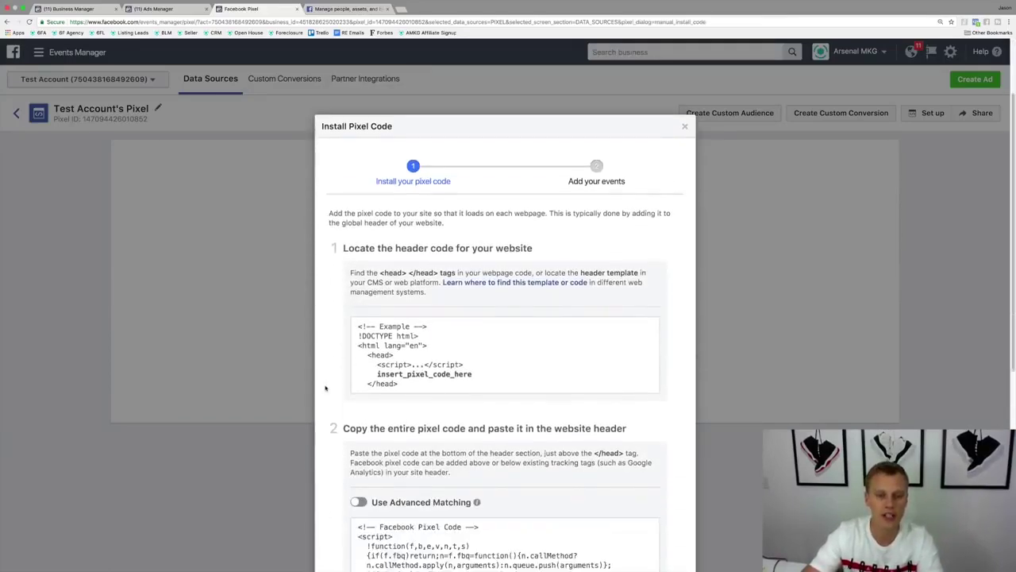
{"action": "left_click_drag", "start_coordinate": [359, 130], "coordinate": [579, 130]}
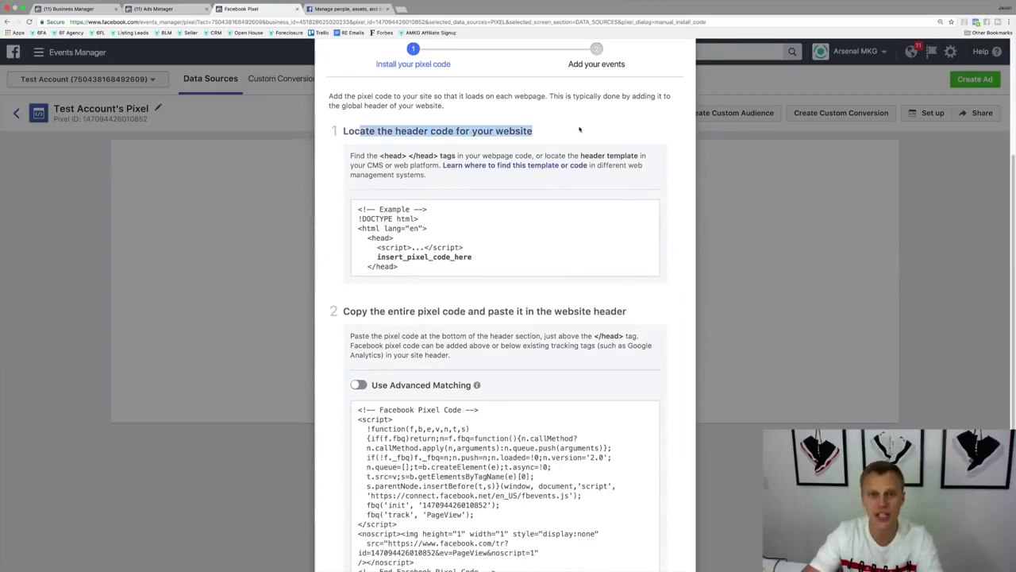
{"action": "scroll", "coordinate": [330, 272], "scroll_direction": "down", "scroll_amount": 2}
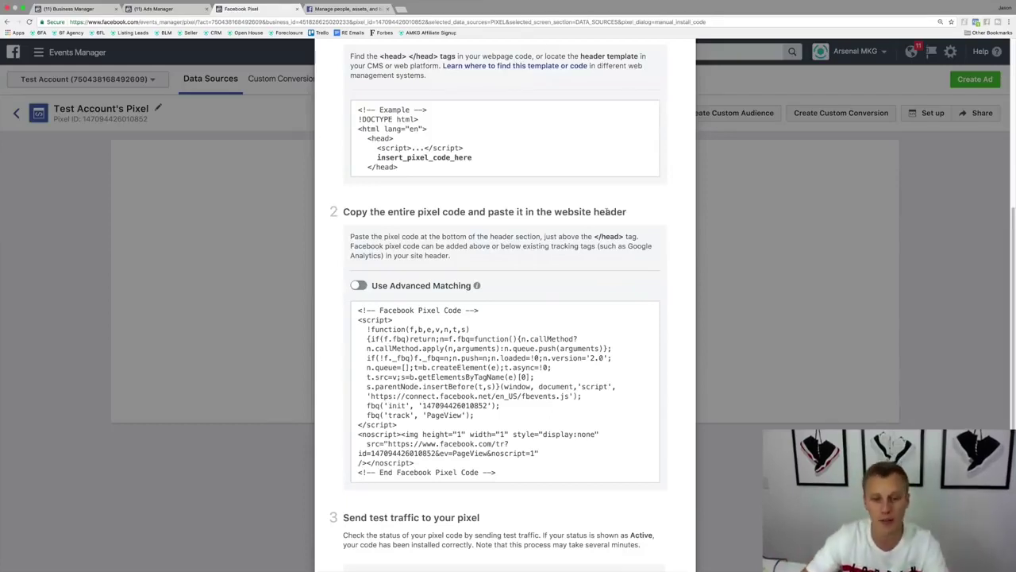
{"action": "mouse_move", "coordinate": [505, 386]}
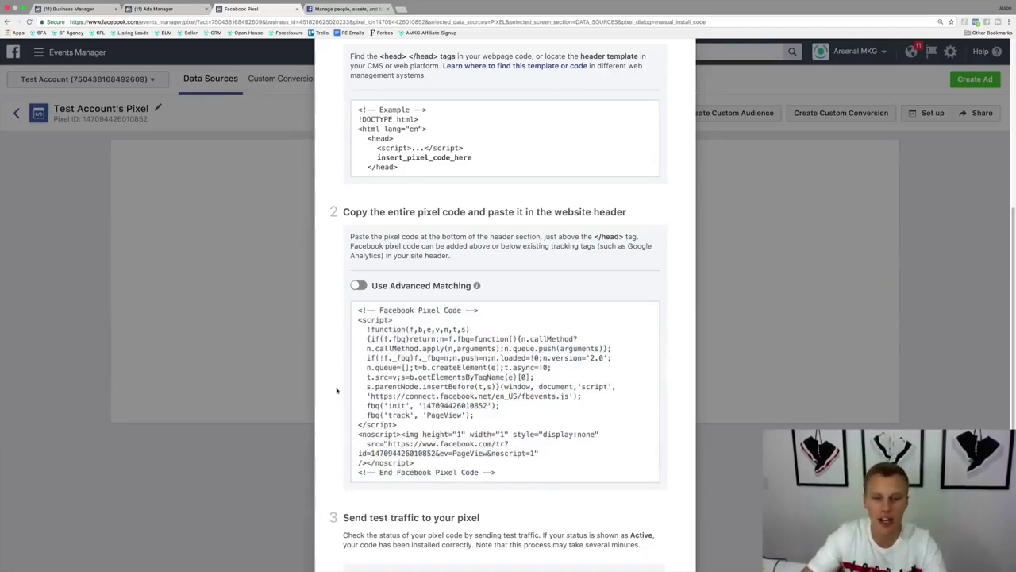
{"action": "left_click", "coordinate": [503, 389]}
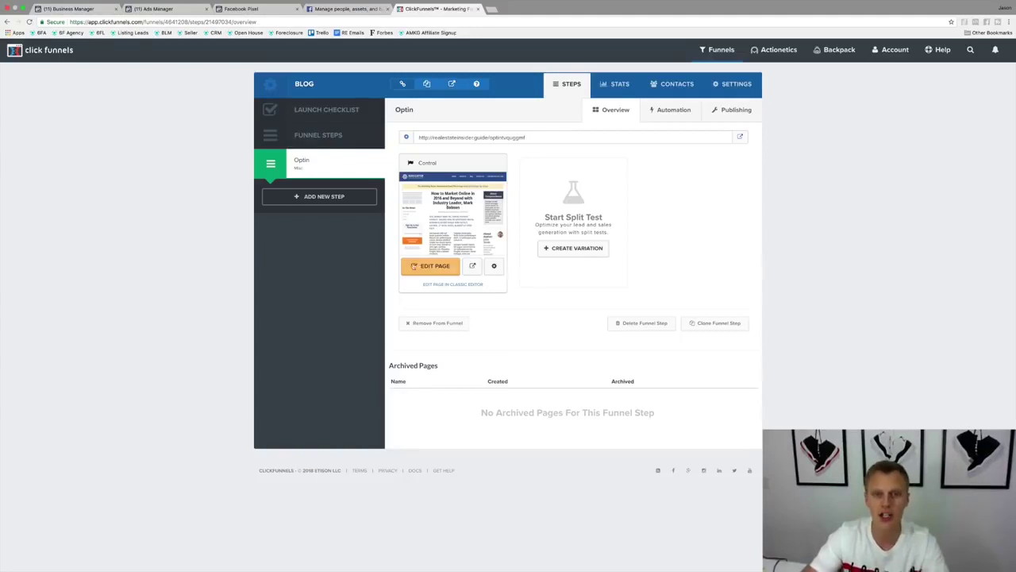
Step: Edit the Blog funnel's Optin page in ClickFunnels and open its header tracking code
{"action": "left_click", "coordinate": [429, 267]}
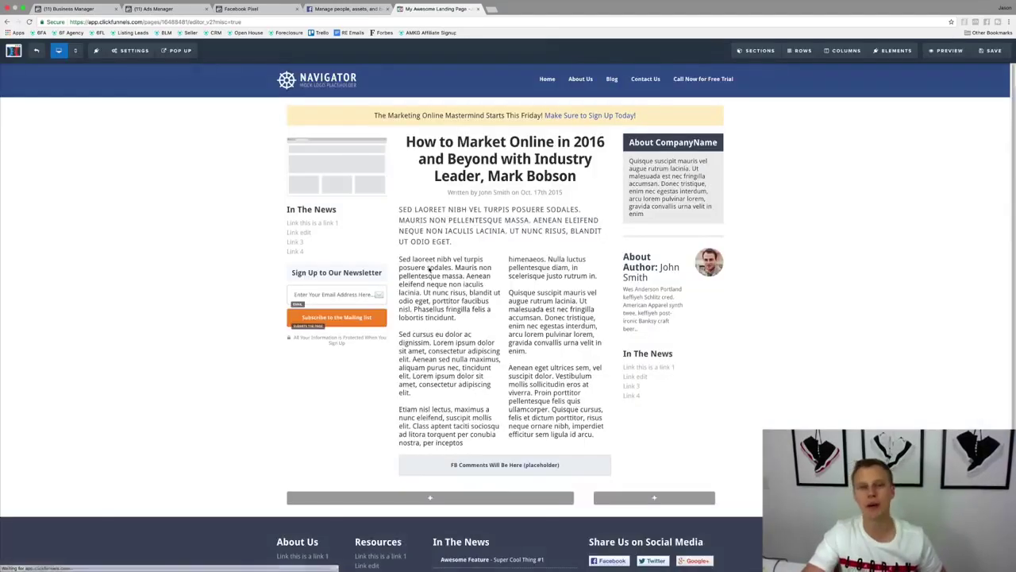
{"action": "left_click", "coordinate": [113, 52]}
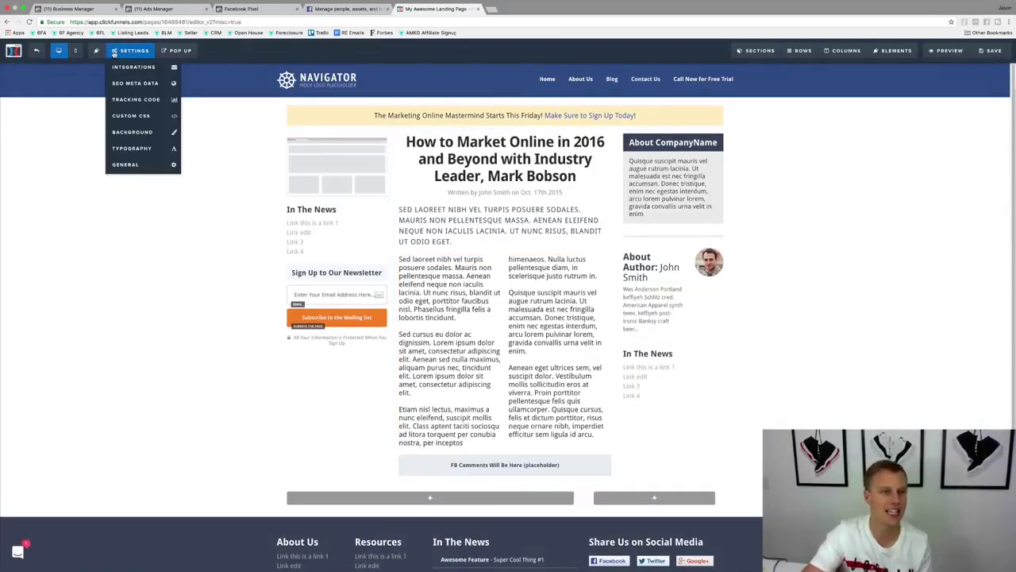
{"action": "left_click", "coordinate": [135, 100]}
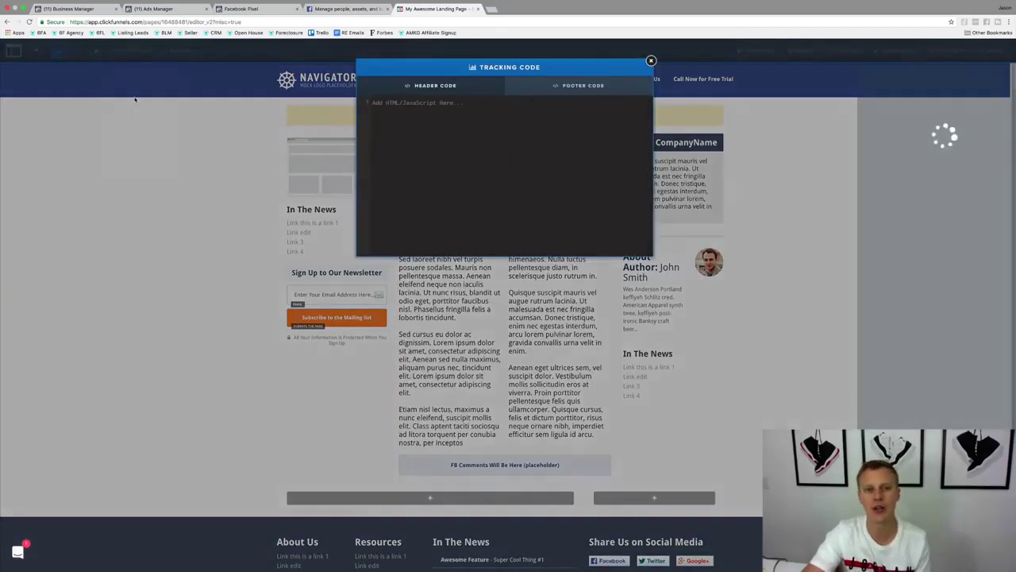
Step: Recheck the pixel installation instructions, paste the Facebook pixel code into the page's header tracking code, and save the page
{"action": "left_click", "coordinate": [259, 10]}
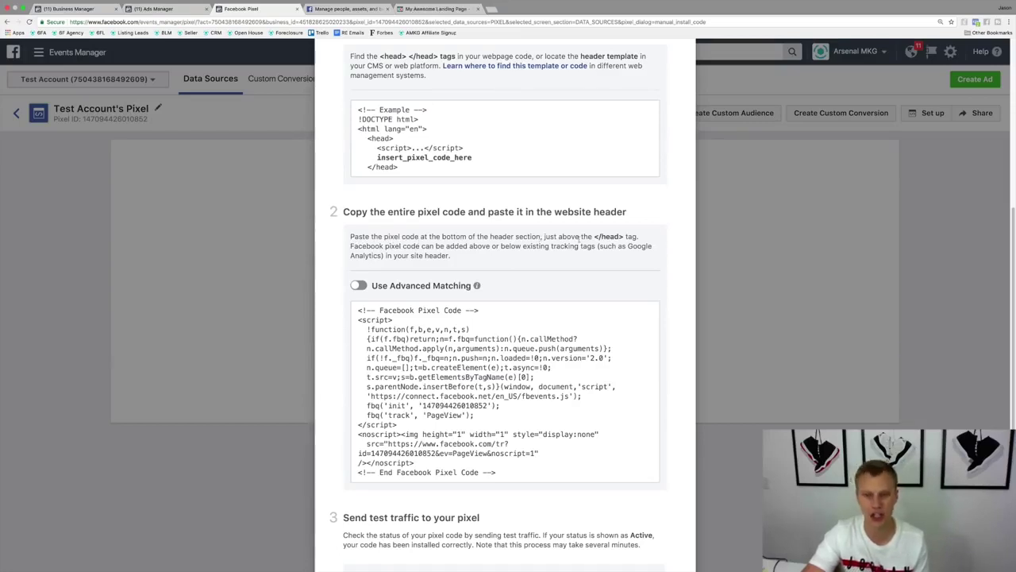
{"action": "left_click", "coordinate": [460, 10]}
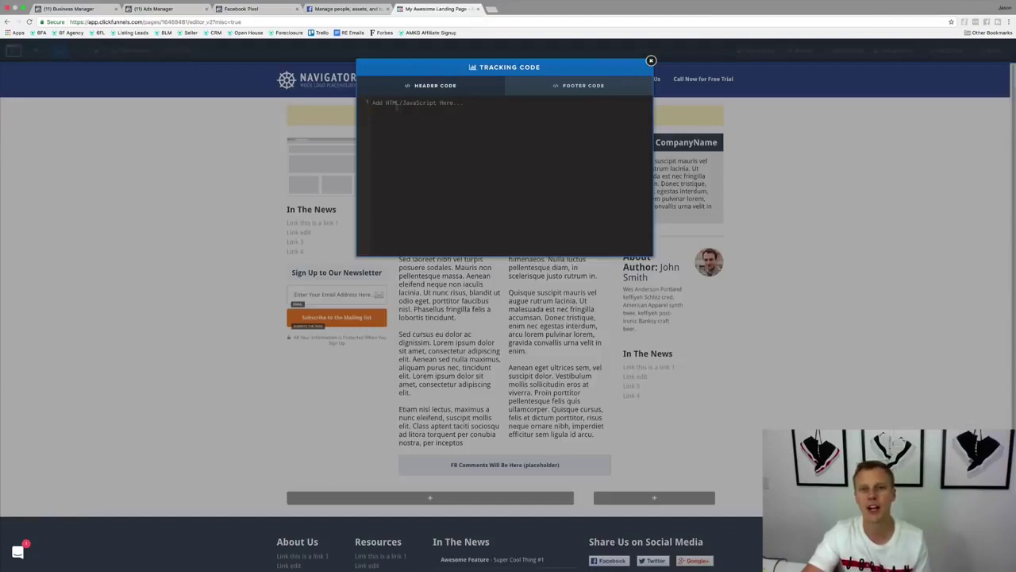
{"action": "key", "text": "super+v"}
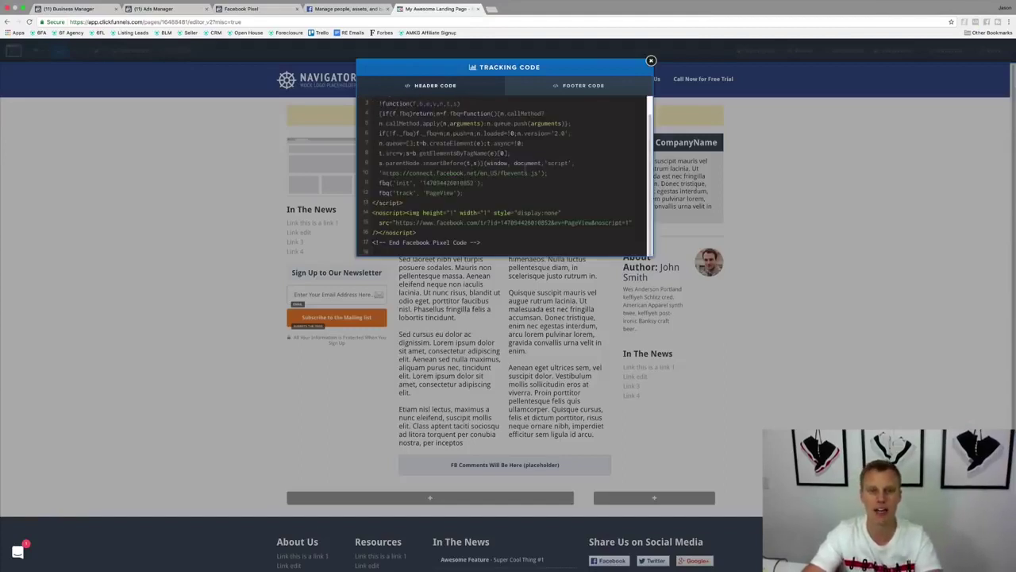
{"action": "scroll", "coordinate": [508, 175], "scroll_direction": "up", "scroll_amount": 1}
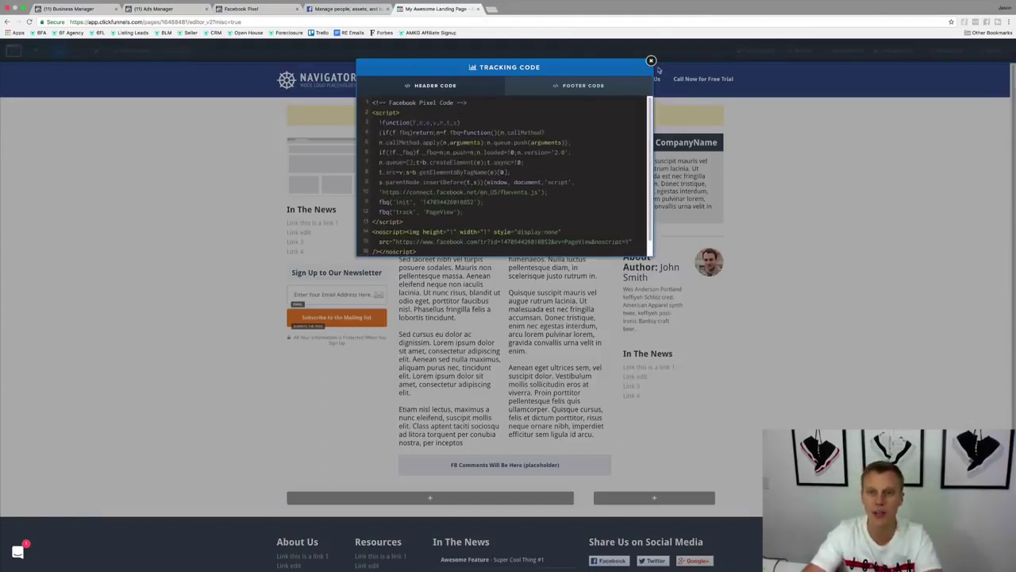
{"action": "left_click", "coordinate": [756, 121]}
{"action": "left_click", "coordinate": [978, 54]}
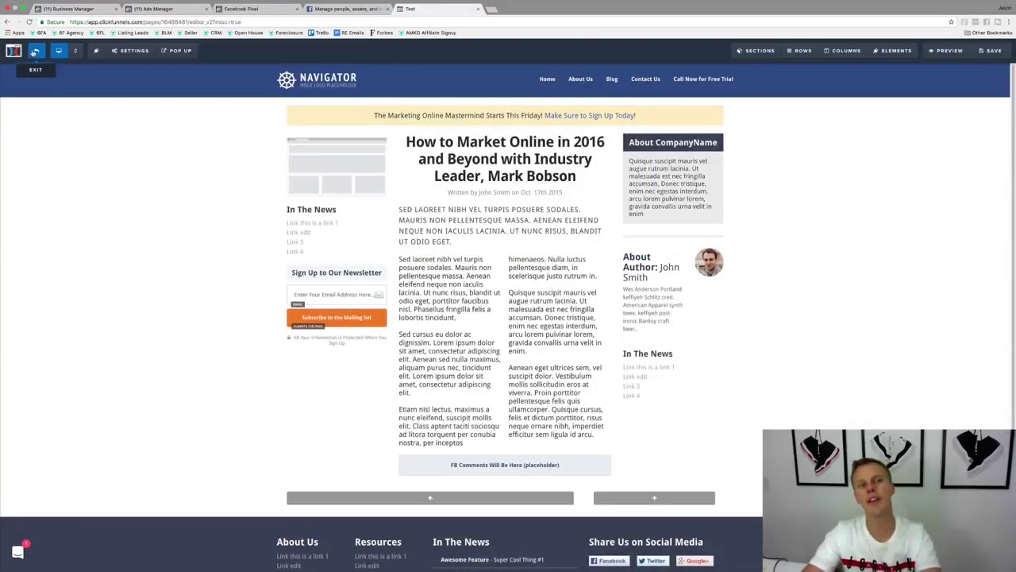
Step: Exit the page editor, paste the Facebook pixel code into the Blog funnel's head tracking code, and save the funnel settings
{"action": "left_click", "coordinate": [34, 51]}
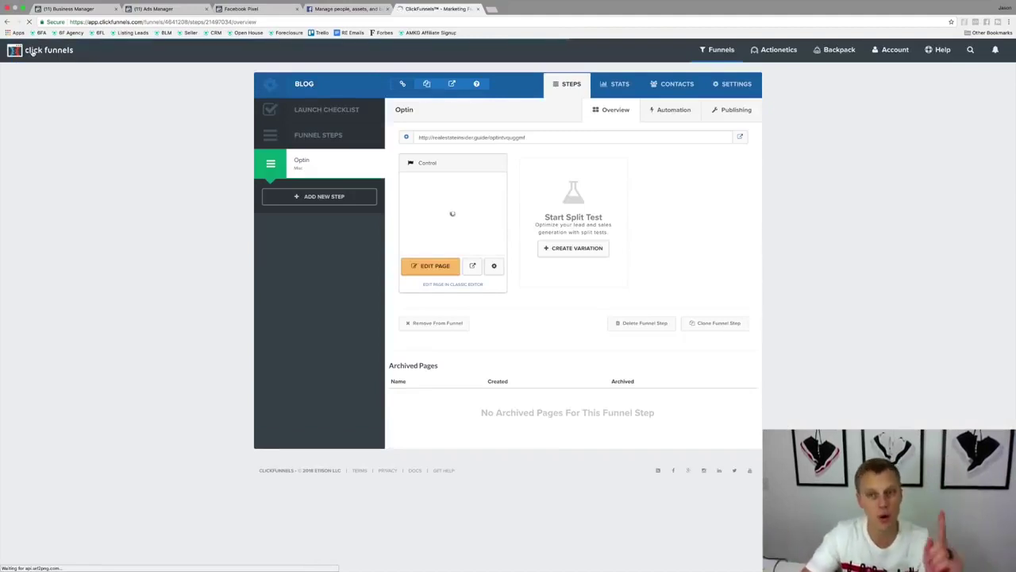
{"action": "left_click", "coordinate": [729, 89]}
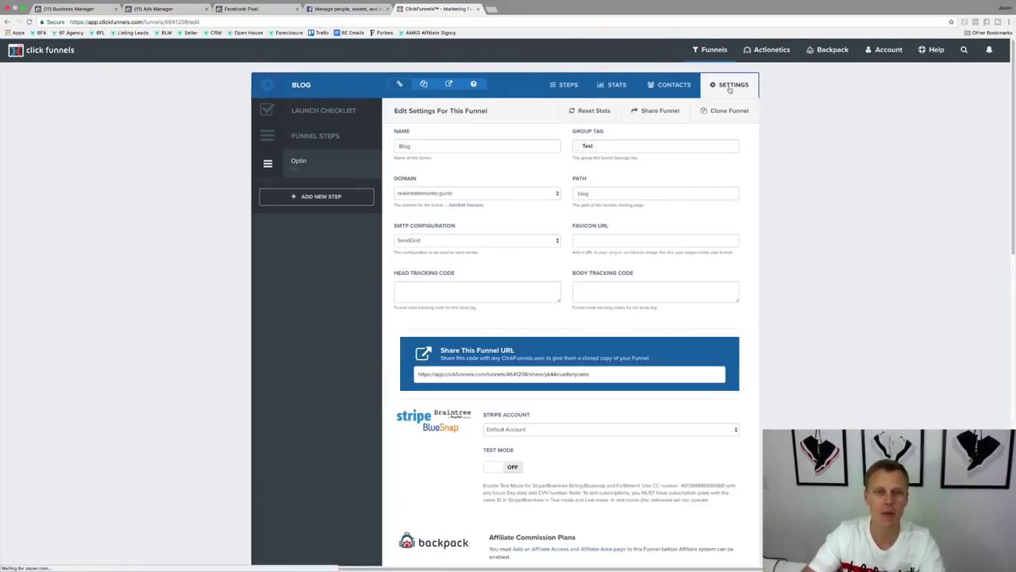
{"action": "left_click_drag", "start_coordinate": [558, 301], "coordinate": [553, 457]}
{"action": "left_click", "coordinate": [474, 293]}
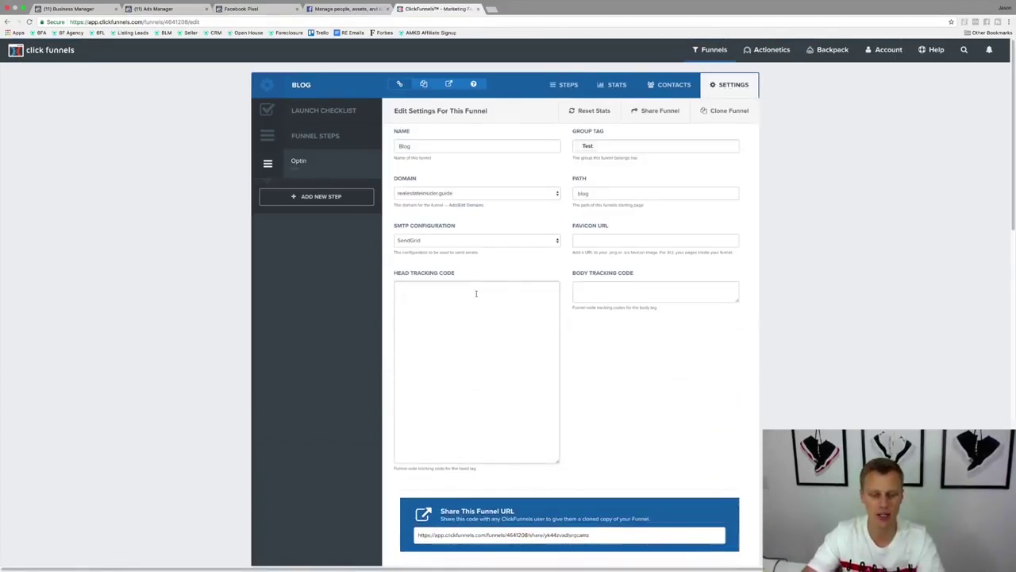
{"action": "key", "text": "super+v"}
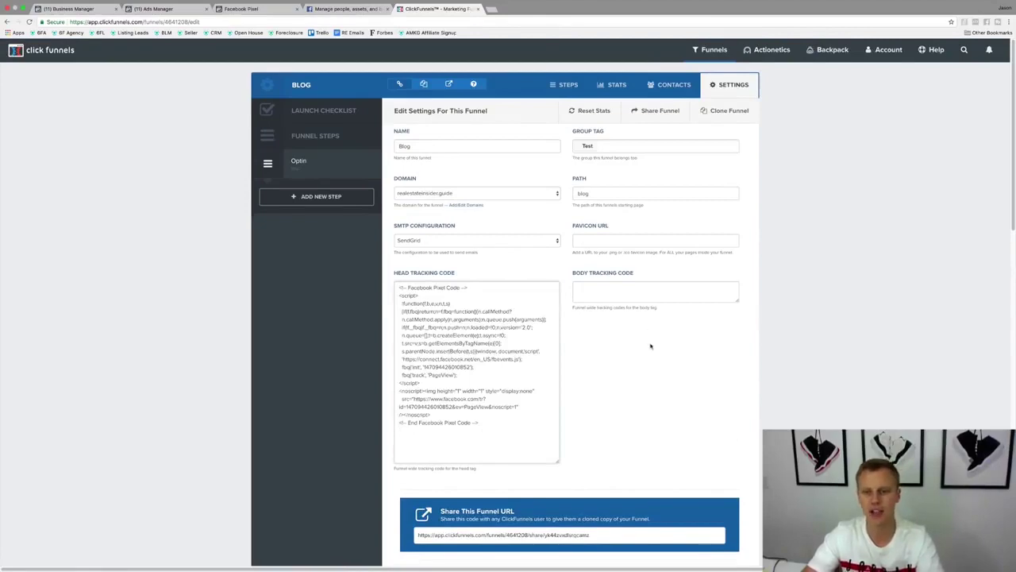
{"action": "scroll", "coordinate": [653, 343], "scroll_direction": "down", "scroll_amount": 15}
{"action": "left_click", "coordinate": [693, 500]}
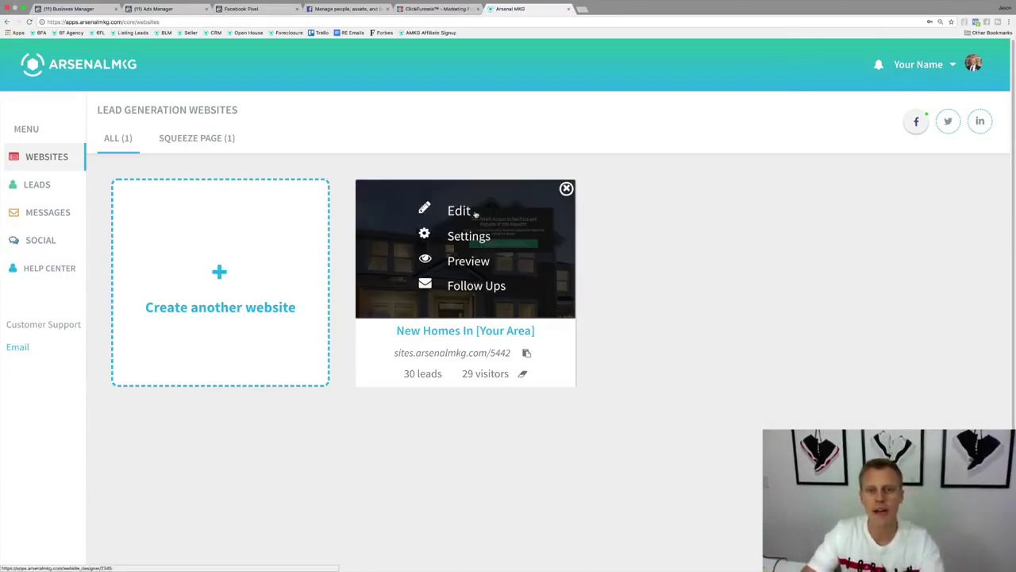
Step: Edit the New Homes In [Your Area] website in Arsenal MKG and expand the landing page's advanced settings
{"action": "left_click", "coordinate": [458, 211]}
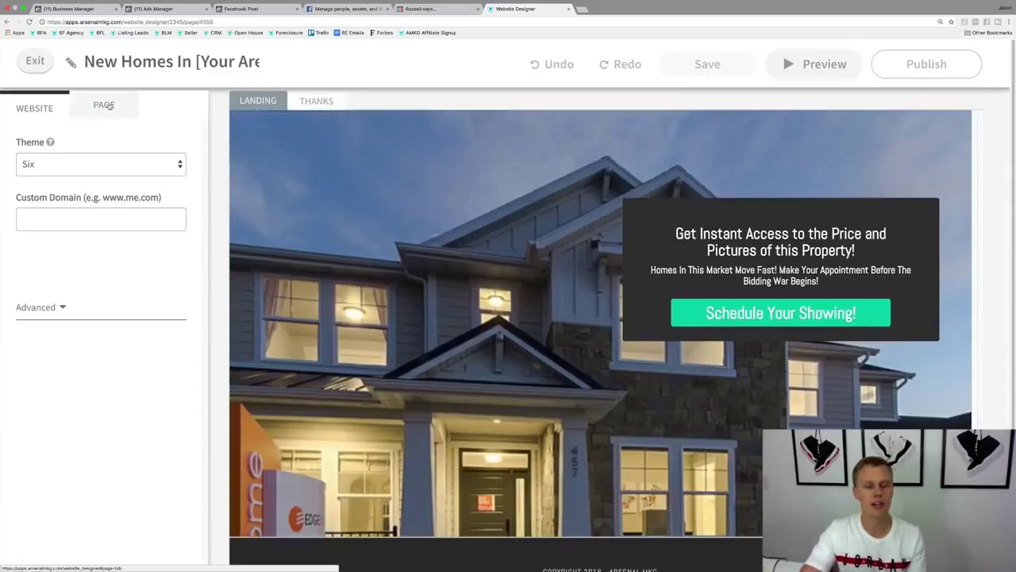
{"action": "left_click", "coordinate": [108, 106]}
{"action": "scroll", "coordinate": [106, 229], "scroll_direction": "down", "scroll_amount": 5}
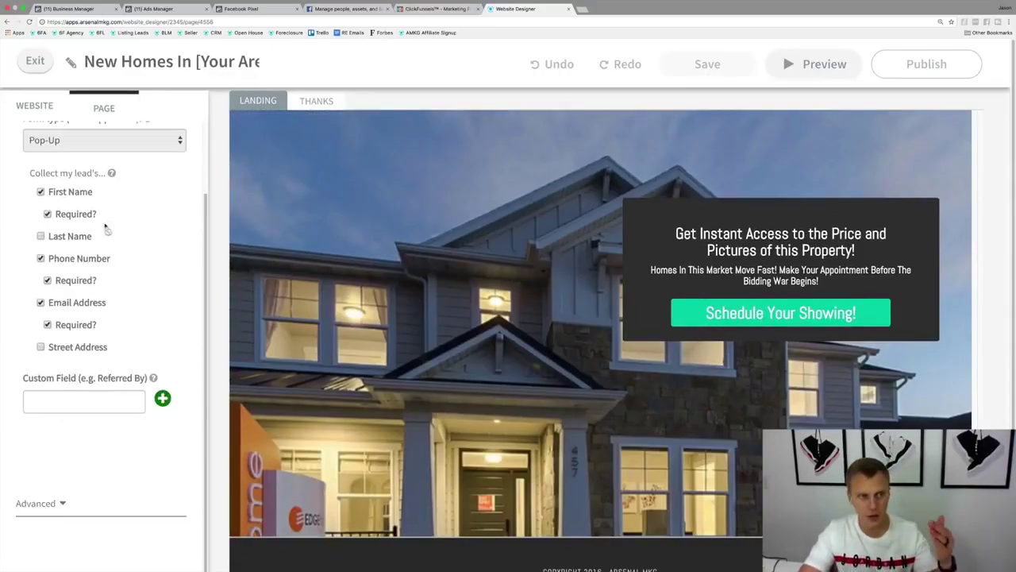
{"action": "left_click", "coordinate": [53, 503]}
{"action": "scroll", "coordinate": [112, 421], "scroll_direction": "down", "scroll_amount": 3}
Step: Replace the landing page's header tracking code with the Facebook pixel code, ending with a line break
{"action": "left_click", "coordinate": [180, 383]}
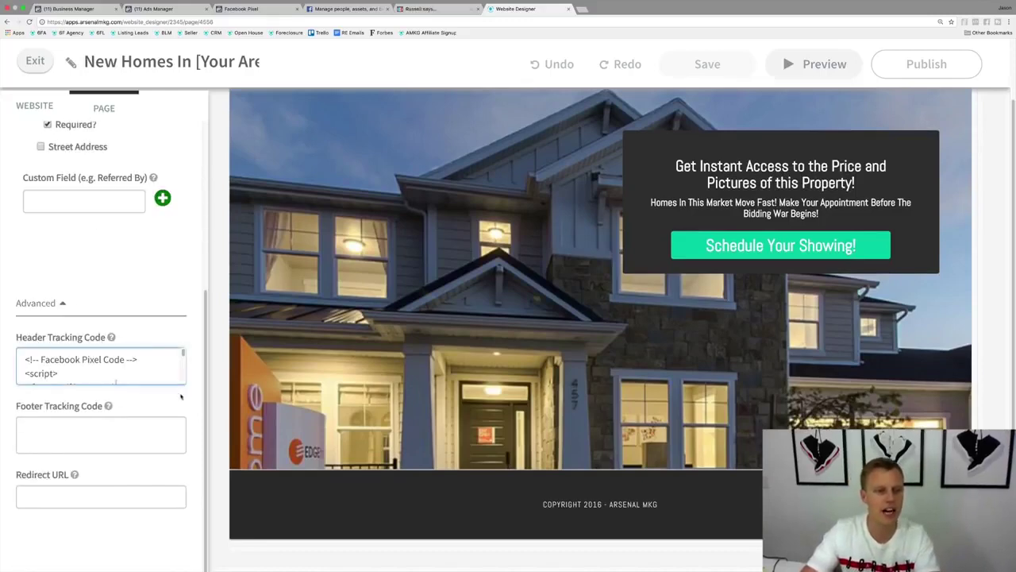
{"action": "key", "text": "super+a"}
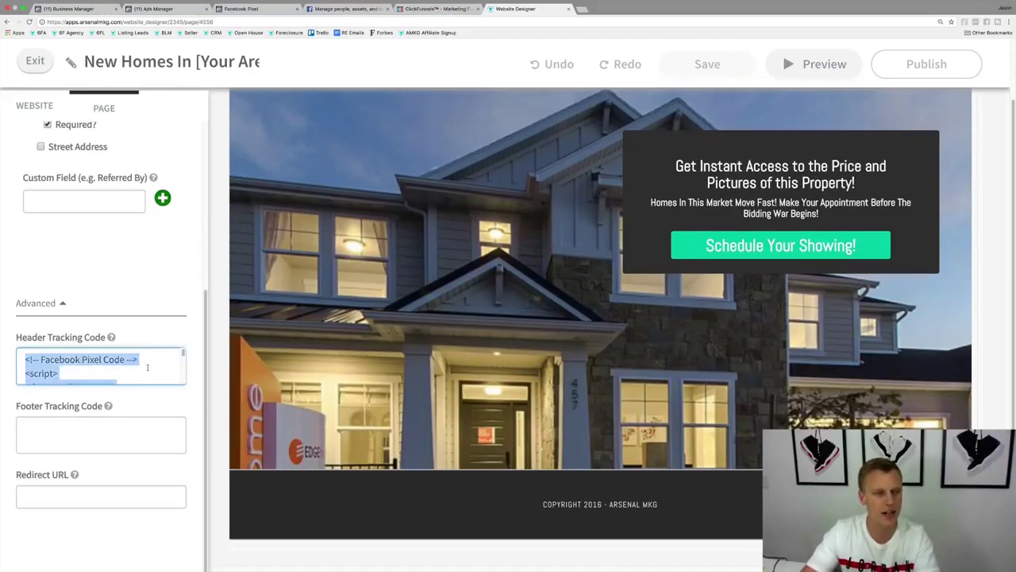
{"action": "key", "text": "super+v"}
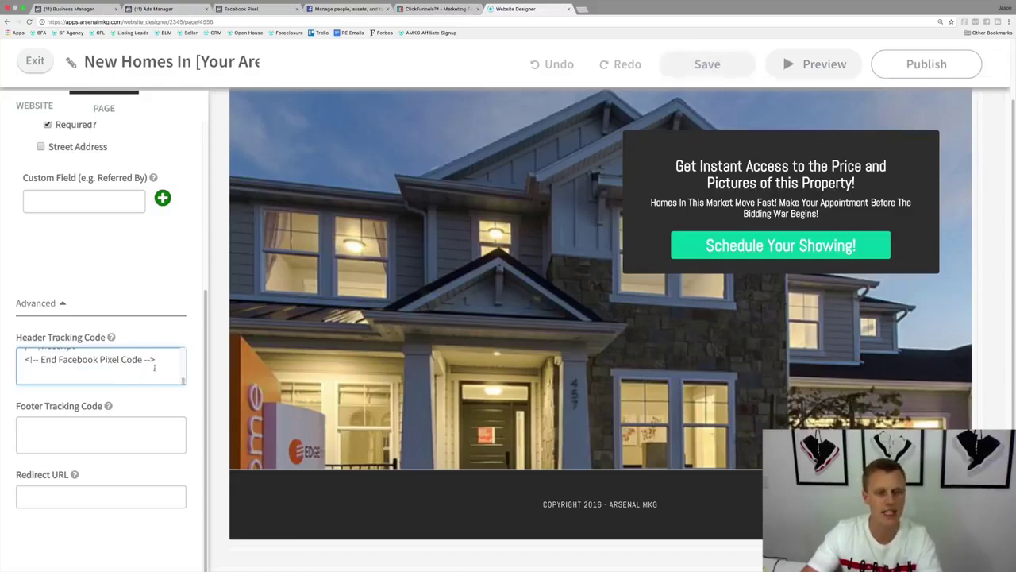
{"action": "key", "text": "super+a"}
{"action": "left_click", "coordinate": [160, 373]}
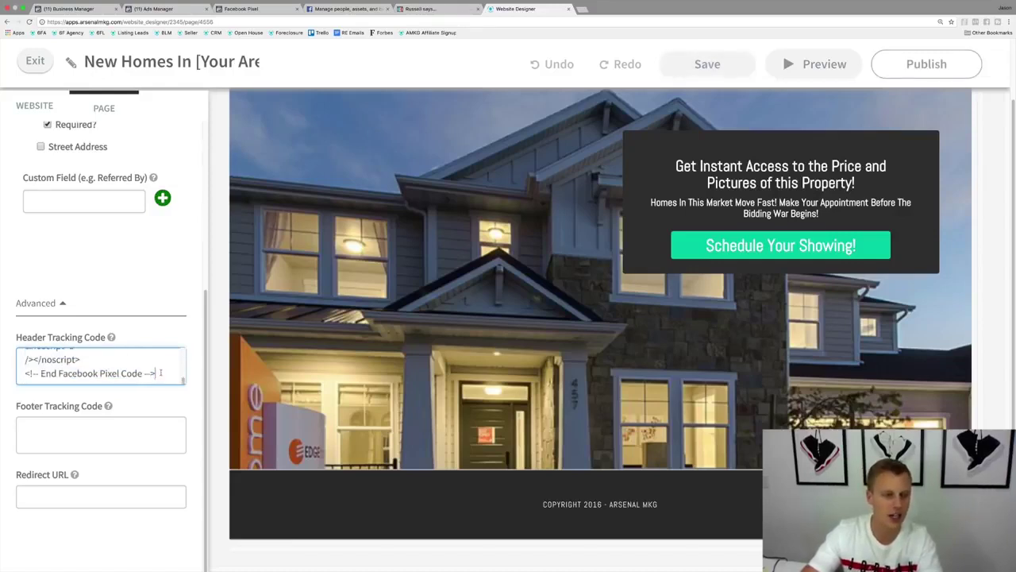
{"action": "scroll", "coordinate": [160, 372], "scroll_direction": "down", "scroll_amount": 2}
{"action": "key", "text": "Return"}
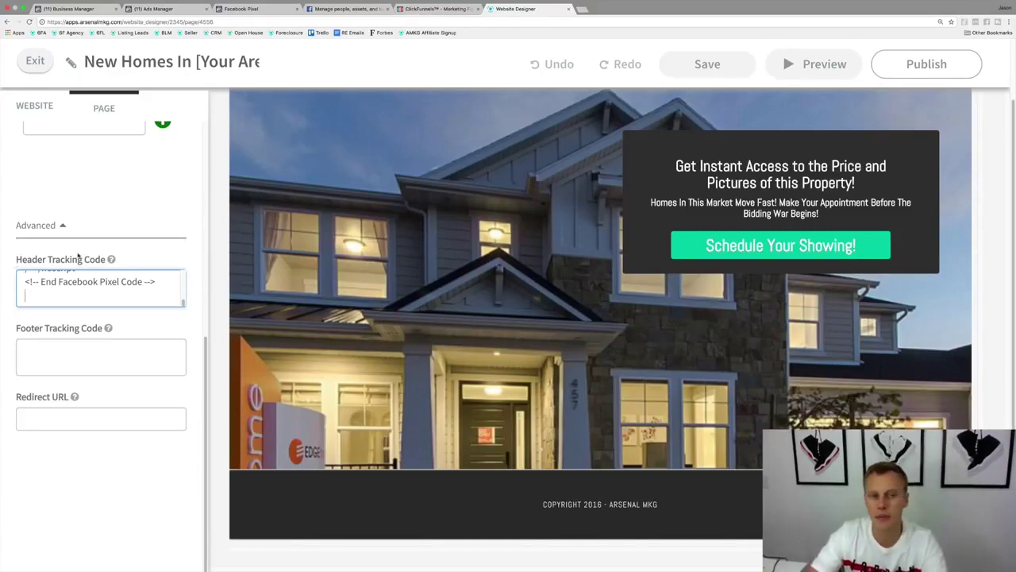
Step: Add a line break after the pixel code in the Thanks page's header tracking code and publish the website
{"action": "mouse_move", "coordinate": [317, 105]}
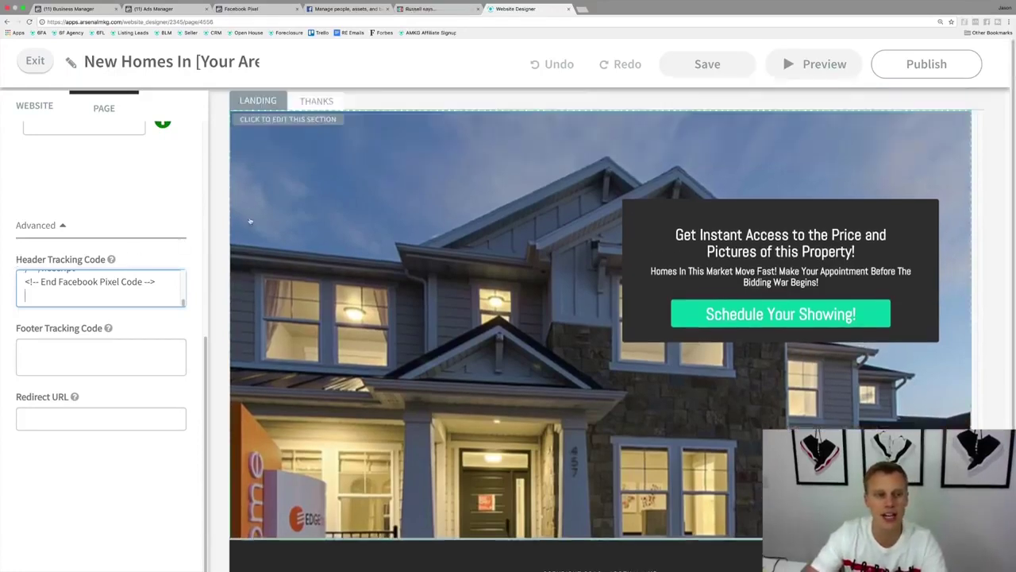
{"action": "left_click", "coordinate": [317, 102]}
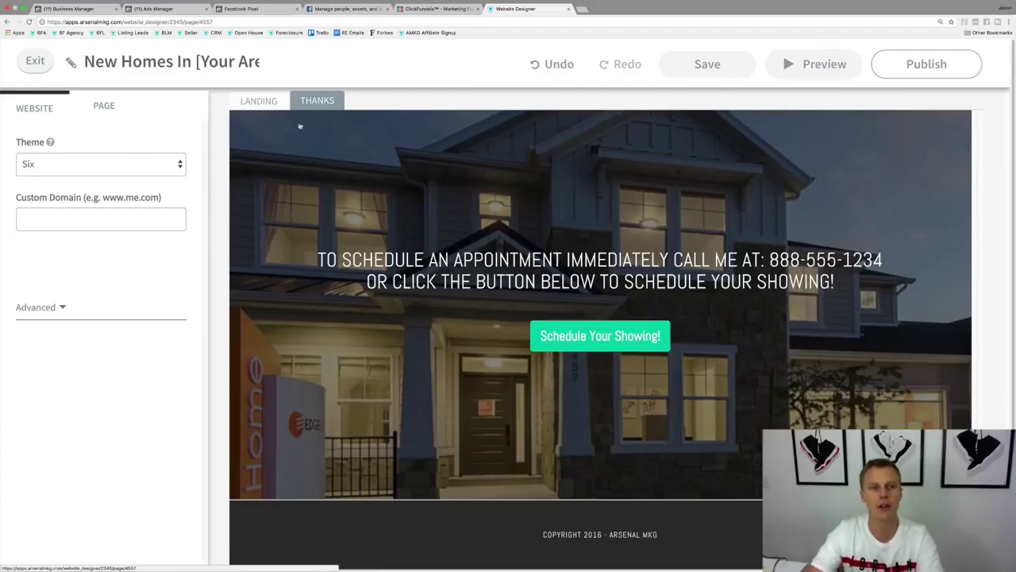
{"action": "left_click", "coordinate": [101, 106]}
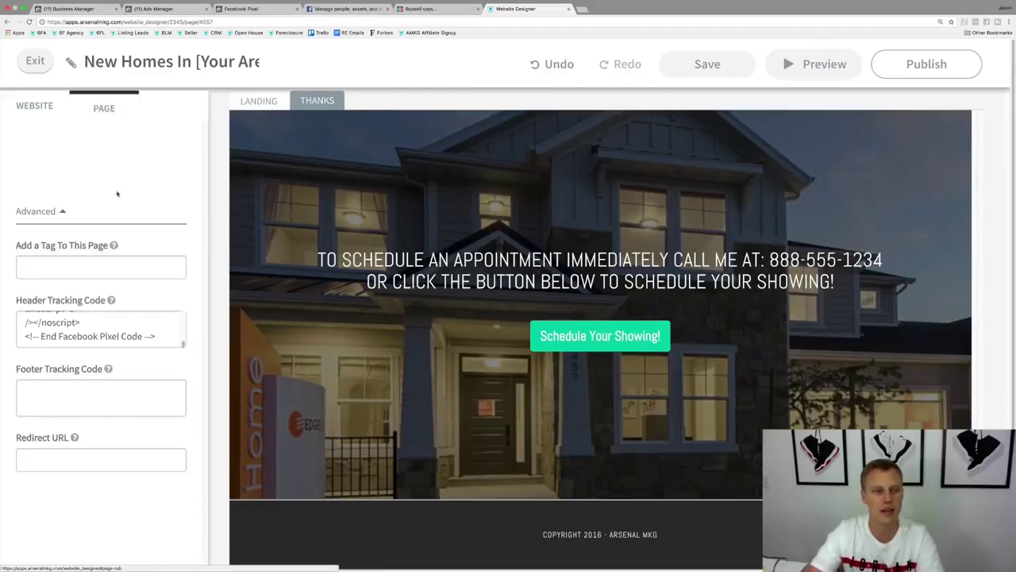
{"action": "left_click", "coordinate": [106, 325]}
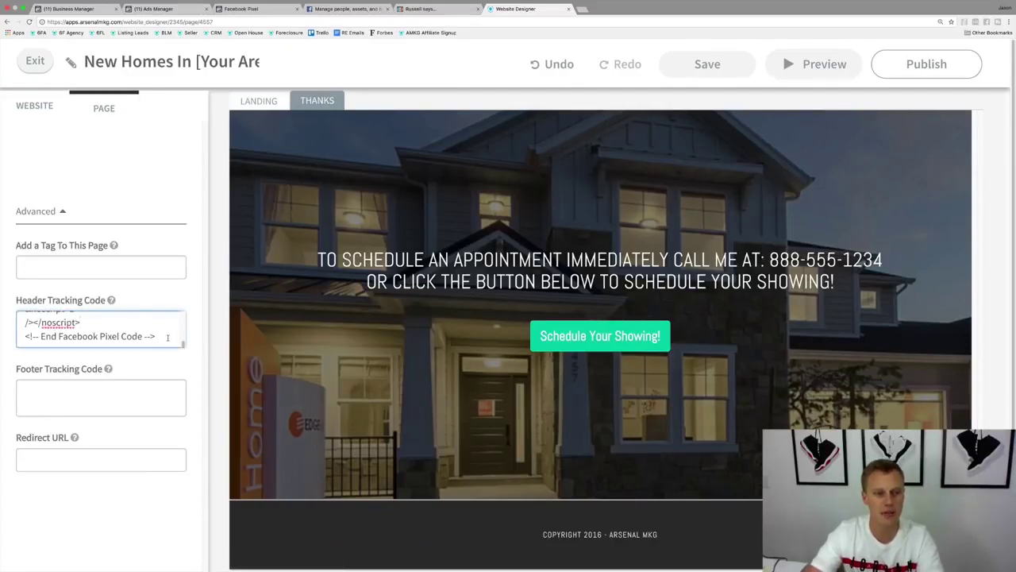
{"action": "key", "text": "Return"}
{"action": "key", "text": "BackSpace"}
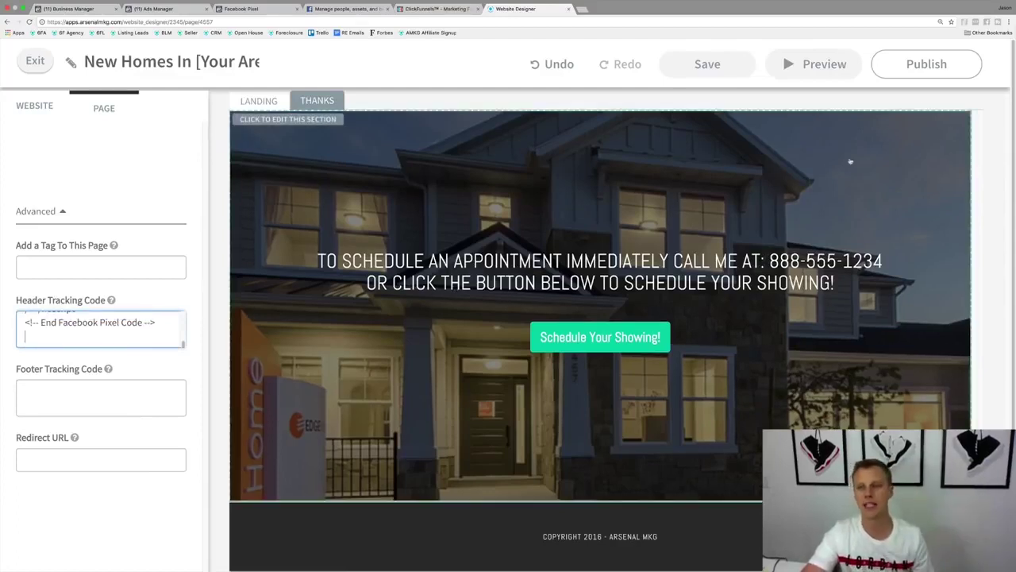
{"action": "left_click", "coordinate": [923, 68]}
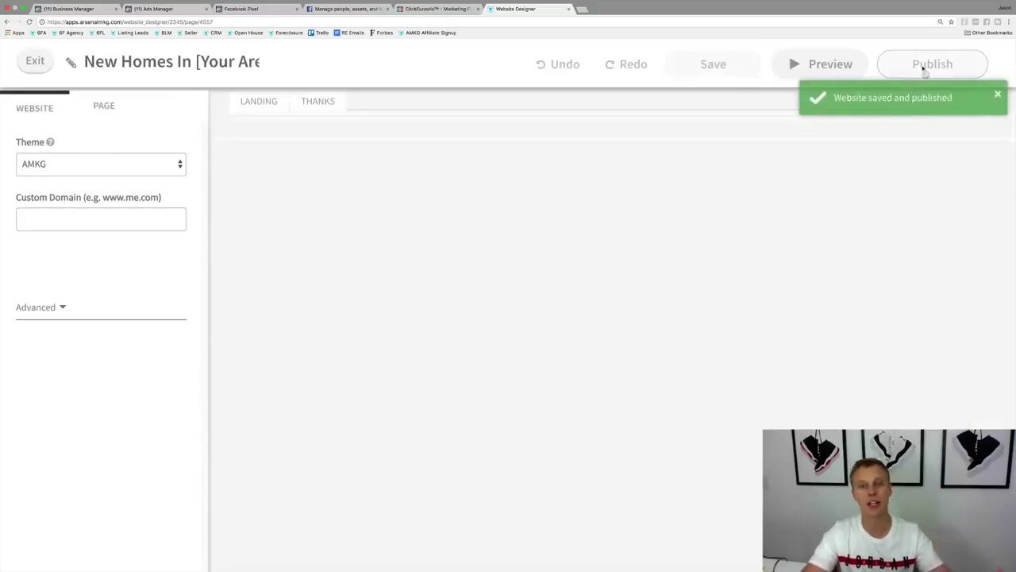
Step: Return to the Facebook pixel page, close the installation instructions, and search the business for "audien" to open Audiences
{"action": "left_click", "coordinate": [254, 8]}
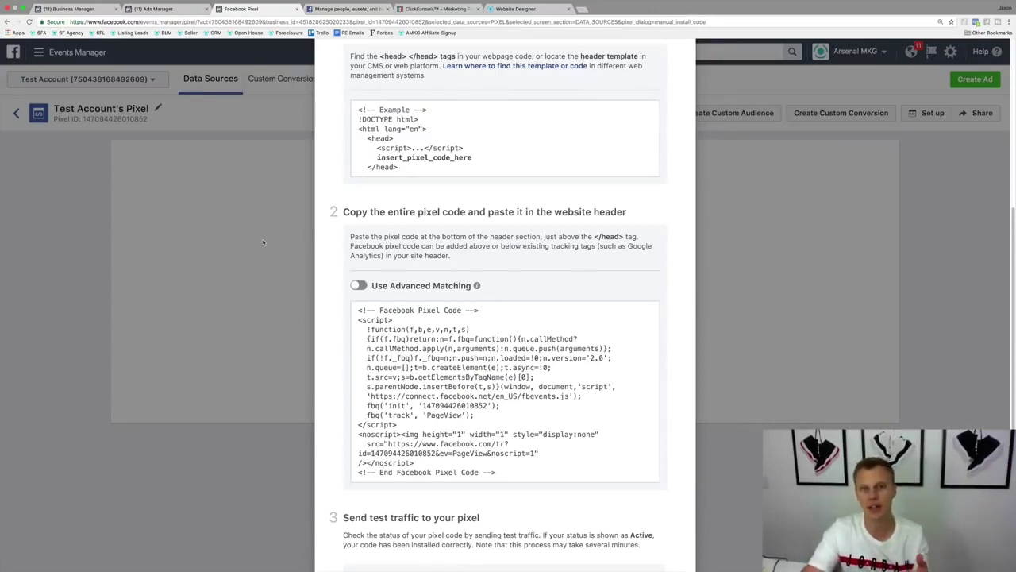
{"action": "left_click", "coordinate": [263, 242]}
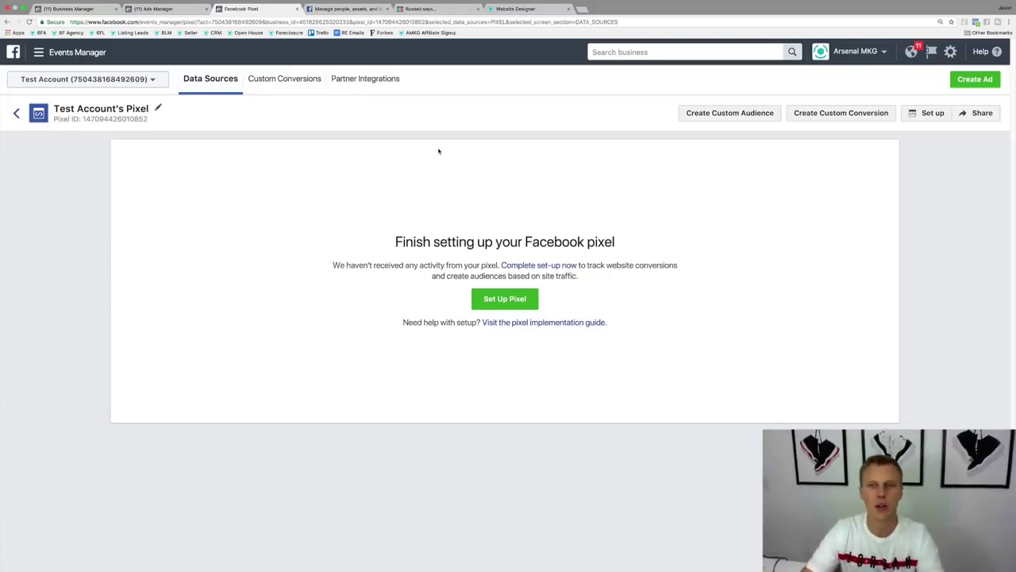
{"action": "left_click", "coordinate": [616, 51]}
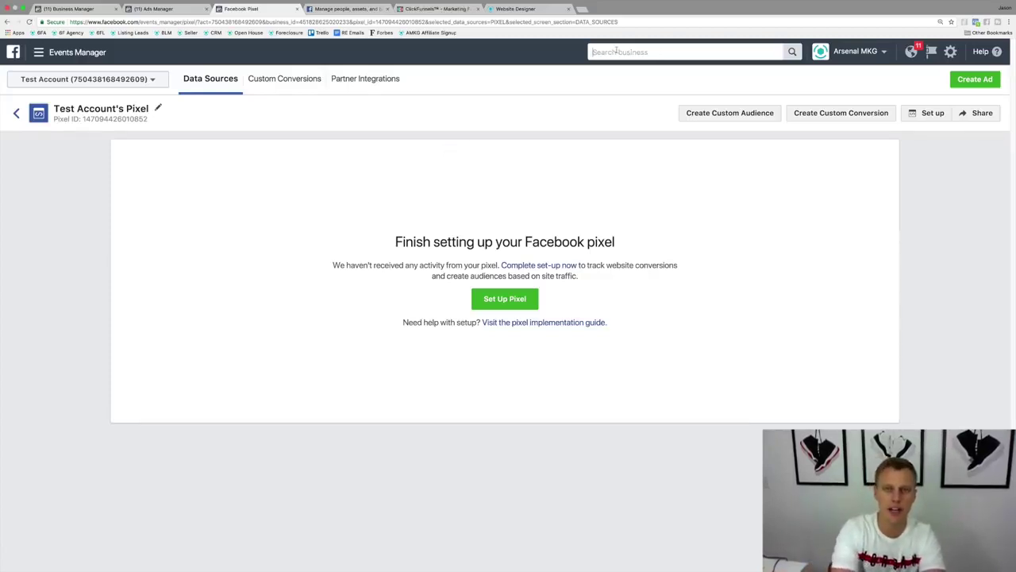
{"action": "type", "text": "audien"}
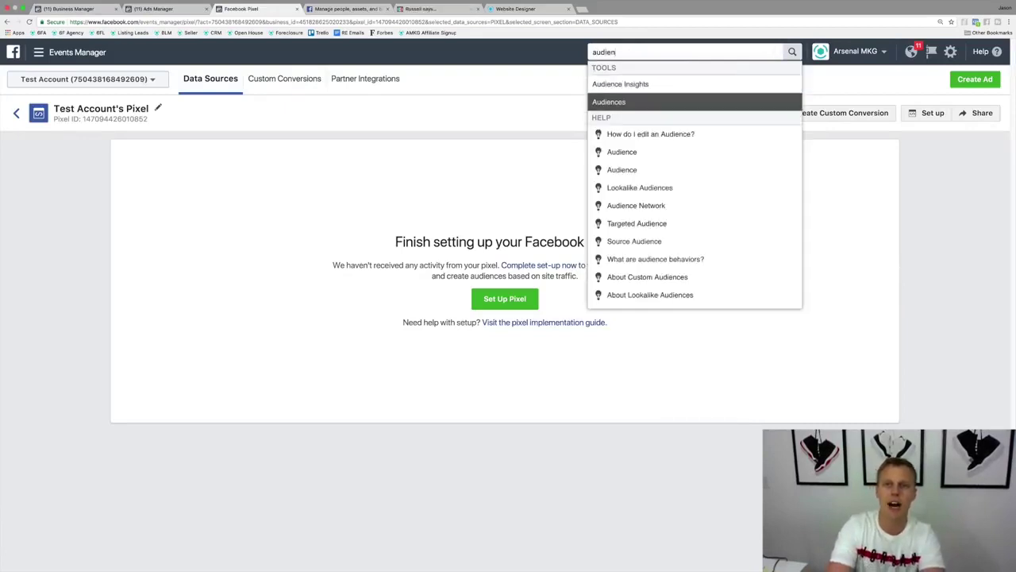
{"action": "left_click", "coordinate": [609, 101]}
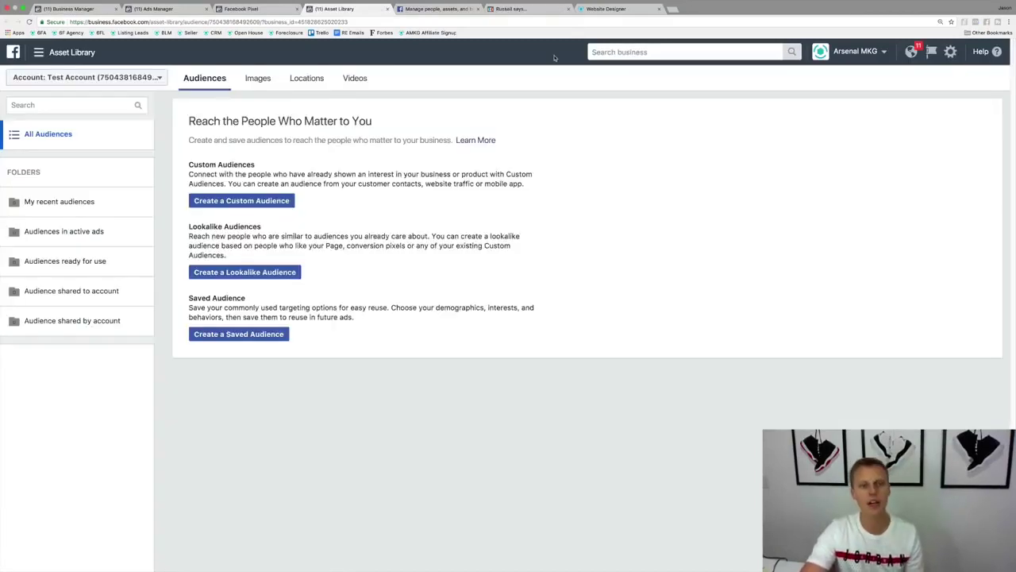
Step: Start a website traffic custom audience covering all website visitors in the past 180 days
{"action": "left_click", "coordinate": [230, 202]}
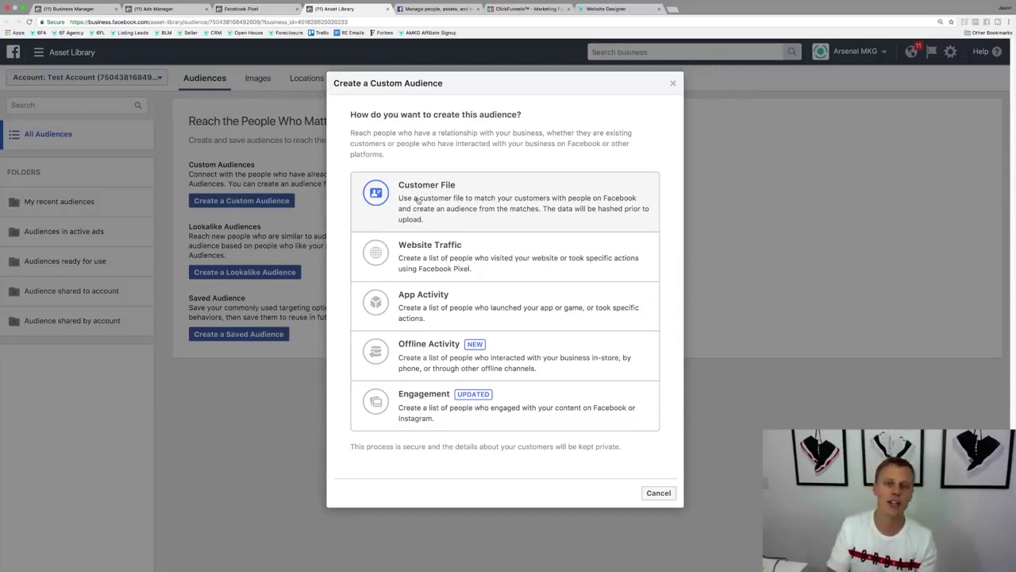
{"action": "left_click", "coordinate": [441, 260]}
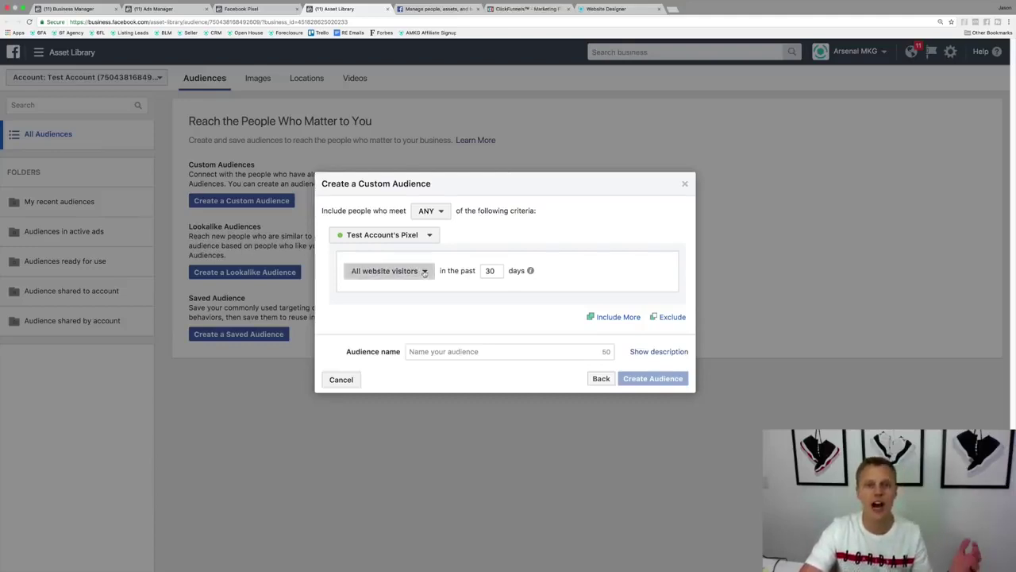
{"action": "left_click", "coordinate": [424, 272]}
{"action": "left_click", "coordinate": [447, 269]}
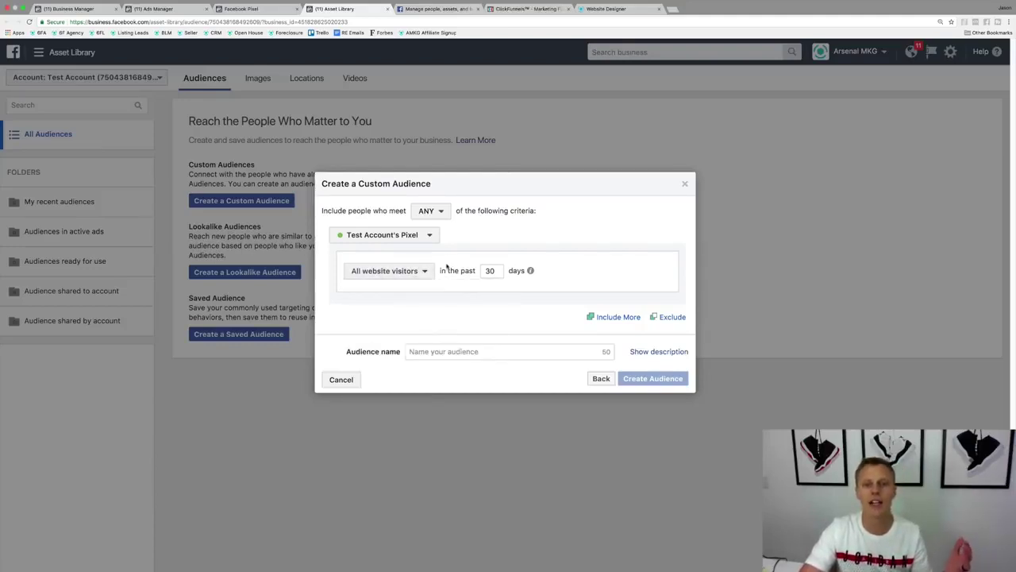
{"action": "double_click", "coordinate": [492, 271]}
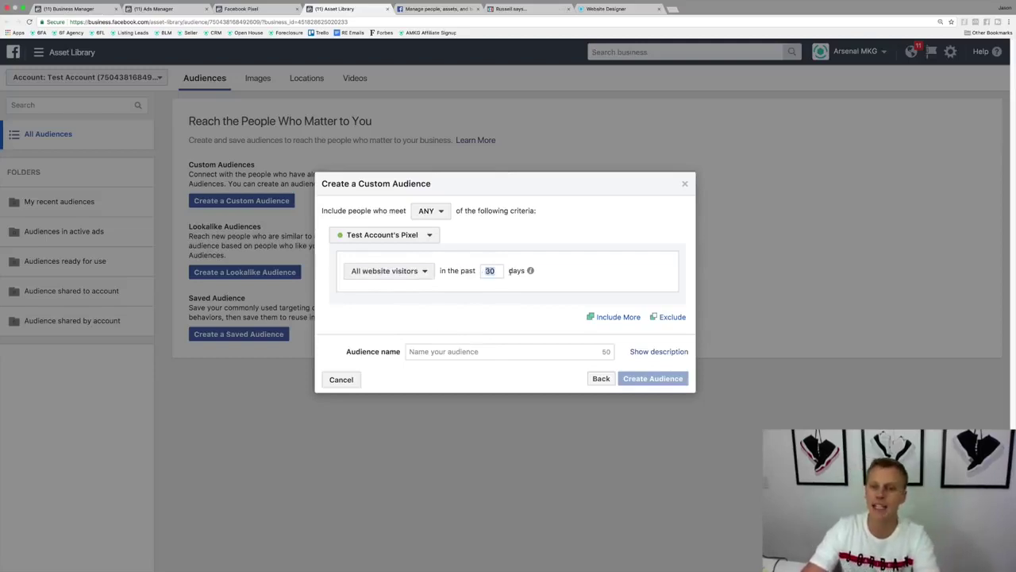
{"action": "mouse_move", "coordinate": [531, 270]}
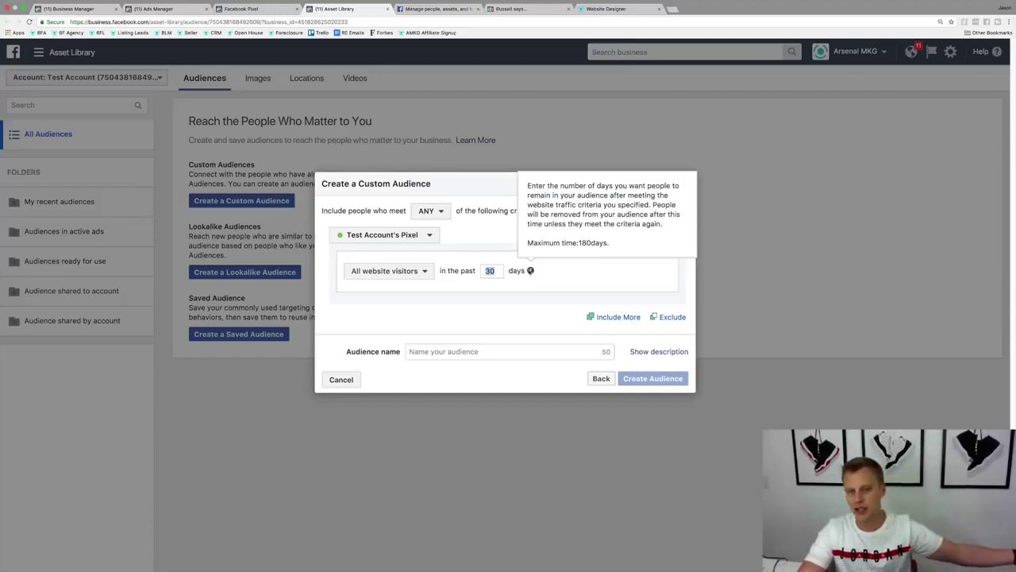
{"action": "type", "text": "180"}
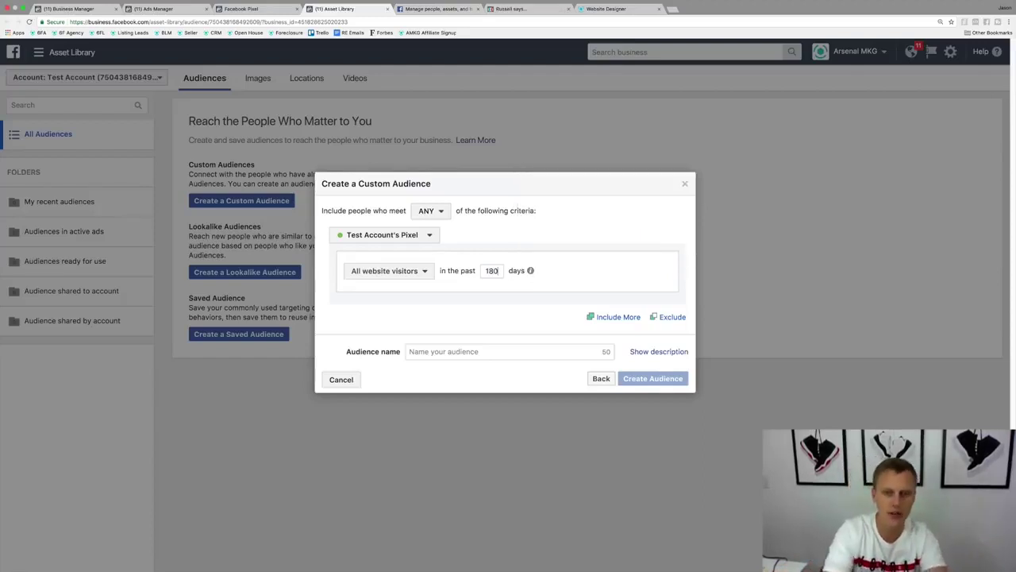
Step: Name the audience All Website Visitors and create it
{"action": "left_click", "coordinate": [474, 351]}
{"action": "type", "text": "All W"}
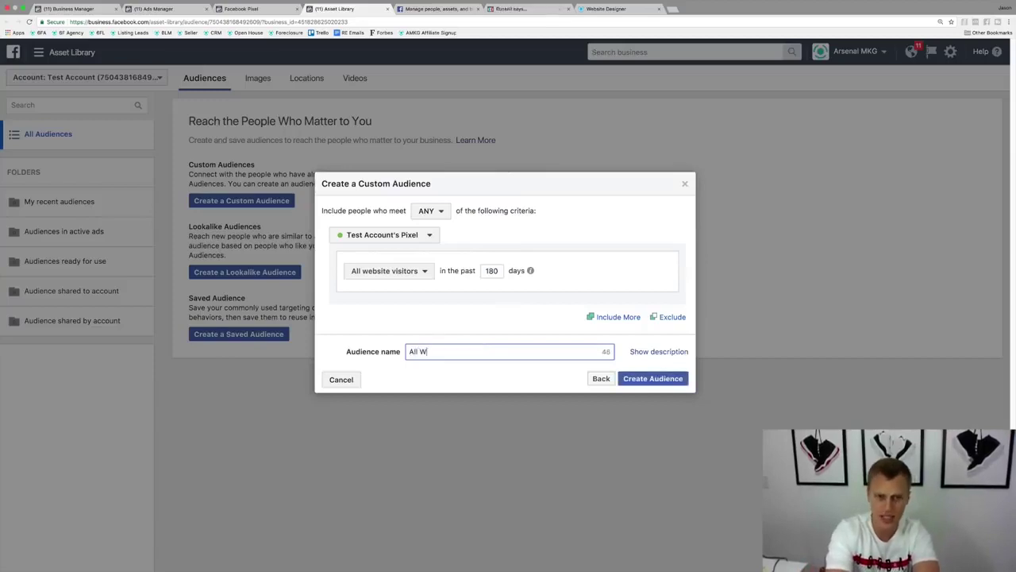
{"action": "type", "text": "ebsite Visitors"}
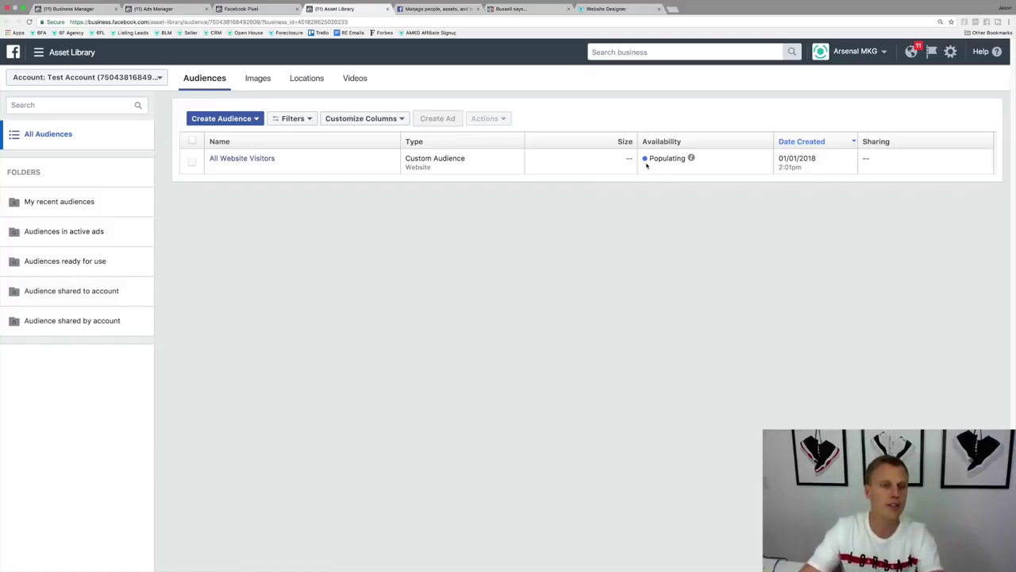
Step: Start another website traffic custom audience based on people who visited specific web pages
{"action": "left_click", "coordinate": [256, 119]}
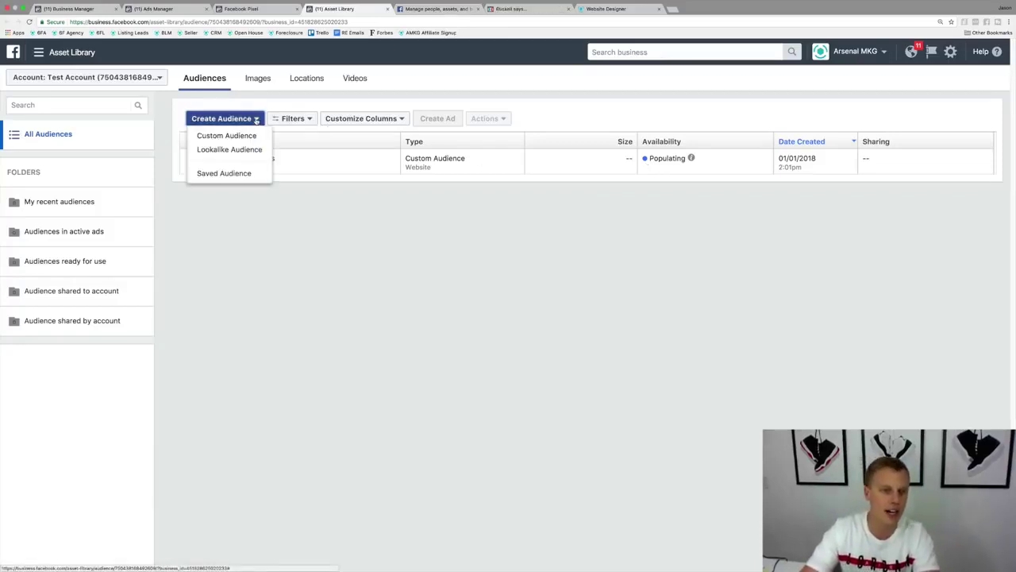
{"action": "left_click", "coordinate": [238, 137]}
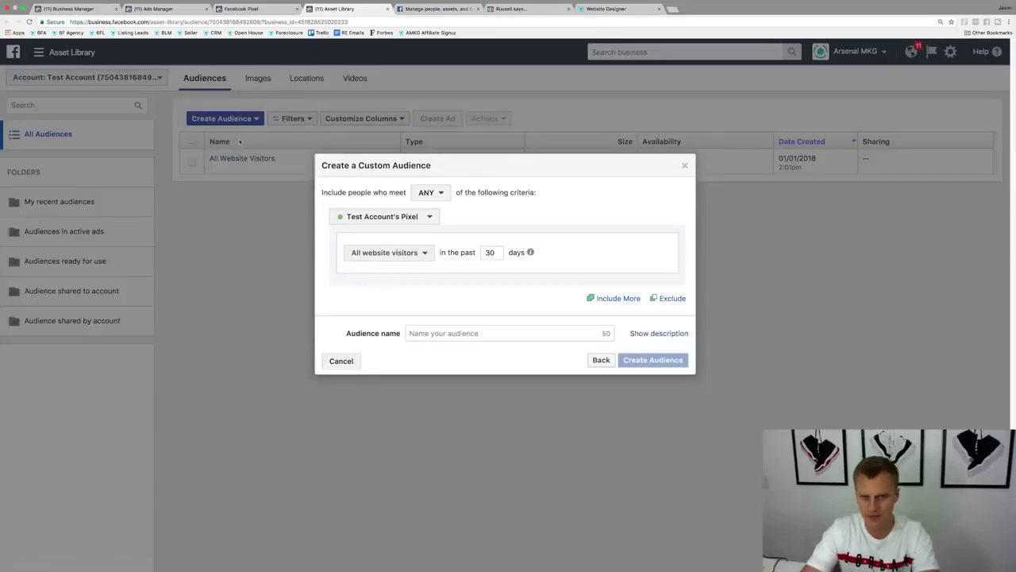
{"action": "left_click", "coordinate": [418, 252]}
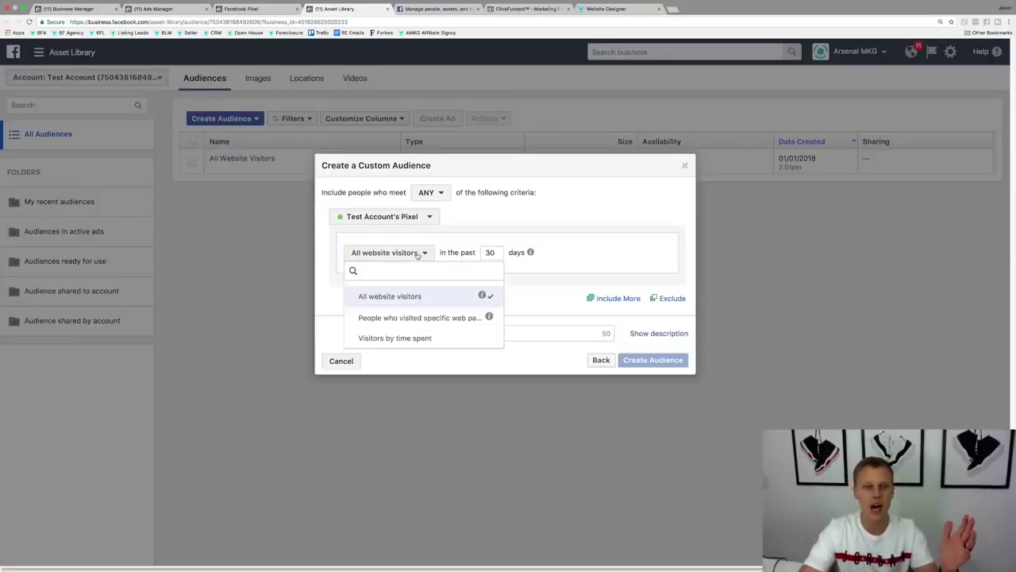
{"action": "left_click", "coordinate": [430, 318]}
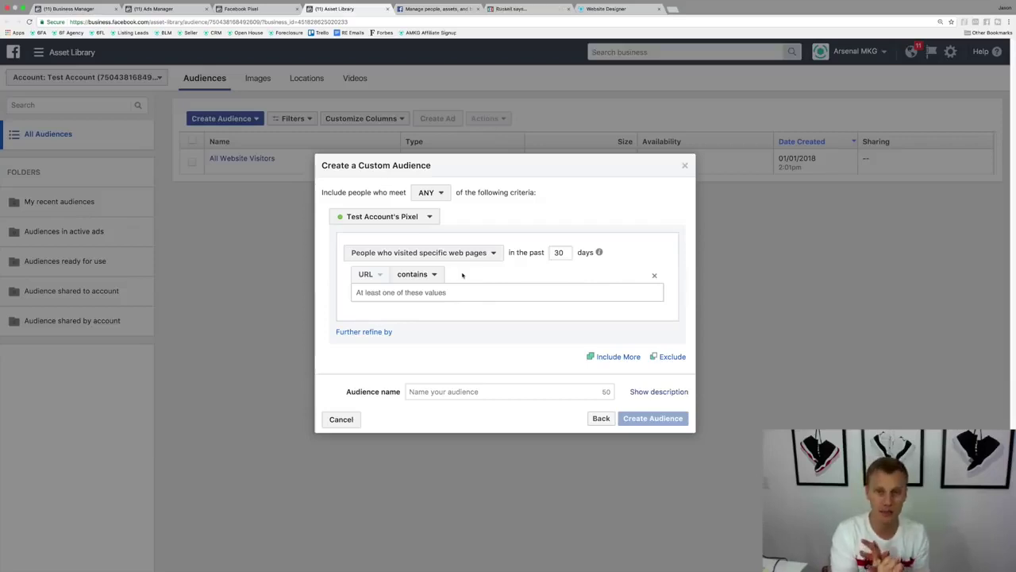
{"action": "left_click", "coordinate": [524, 9]}
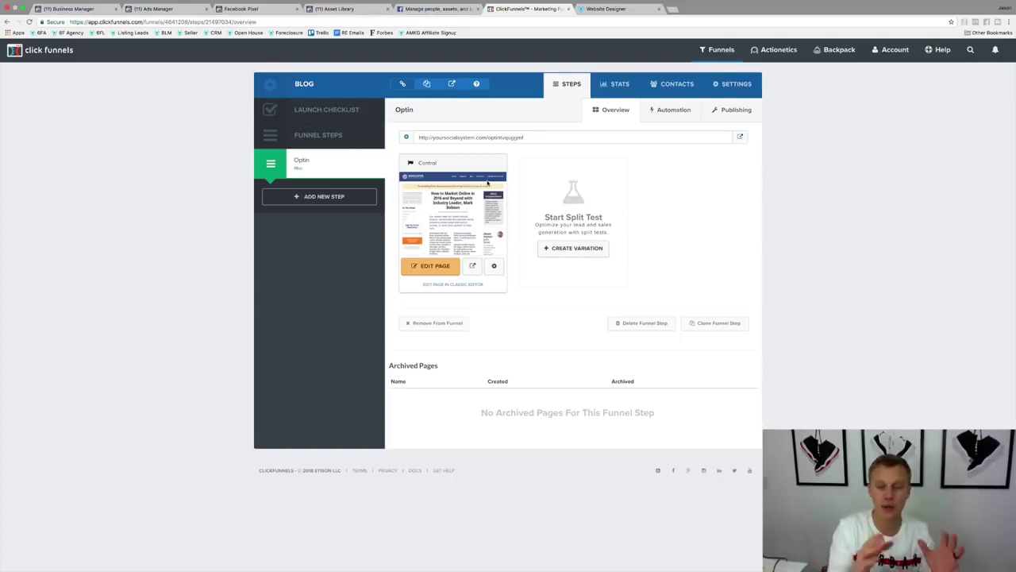
{"action": "left_click", "coordinate": [740, 138]}
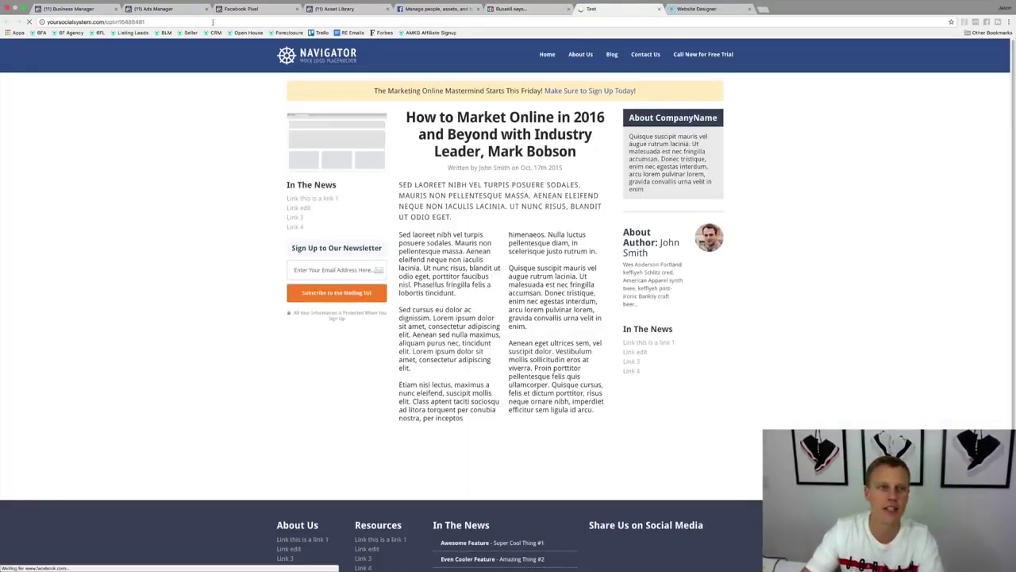
{"action": "left_click", "coordinate": [189, 22]}
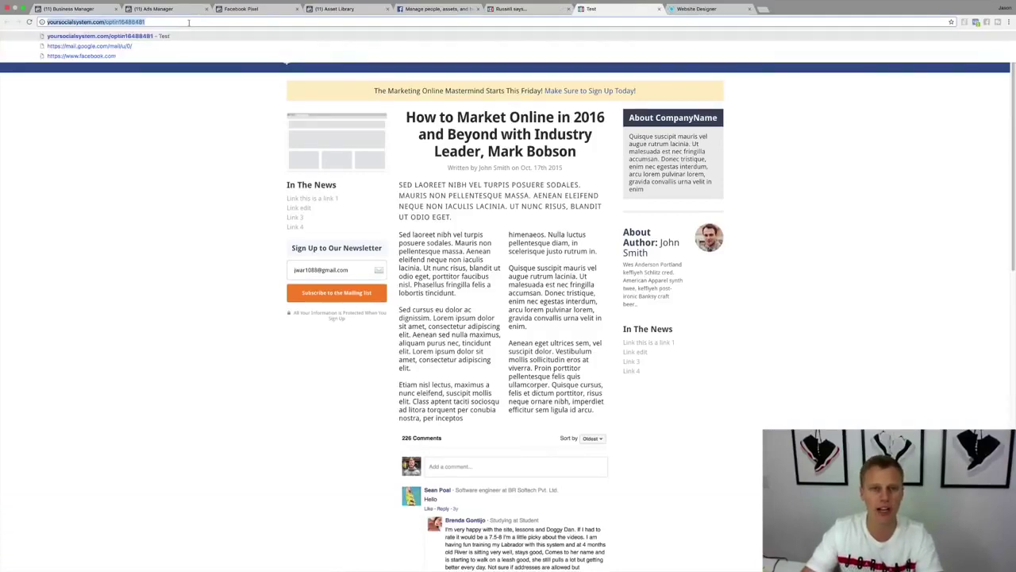
{"action": "left_click", "coordinate": [262, 9]}
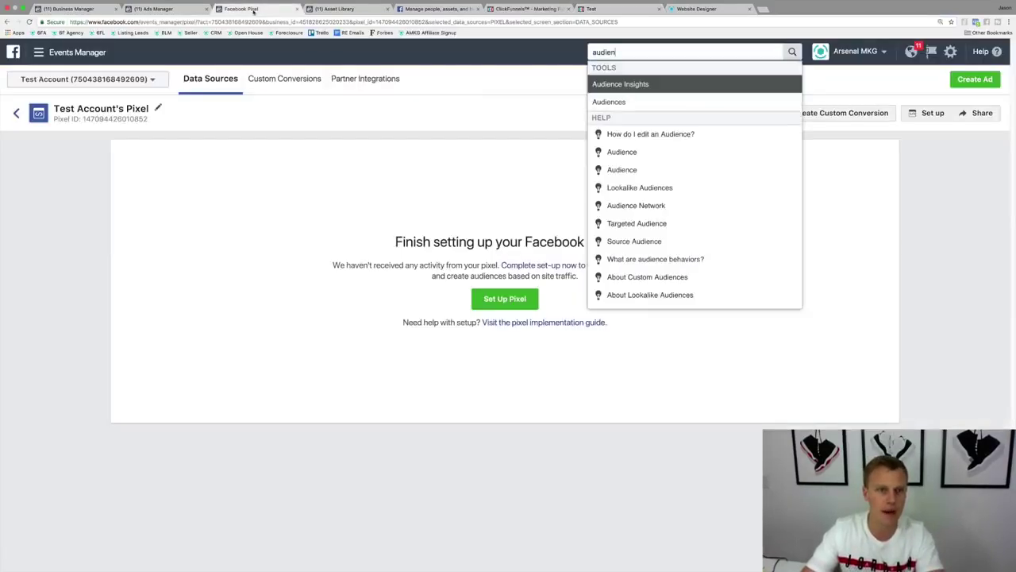
{"action": "left_click", "coordinate": [160, 10]}
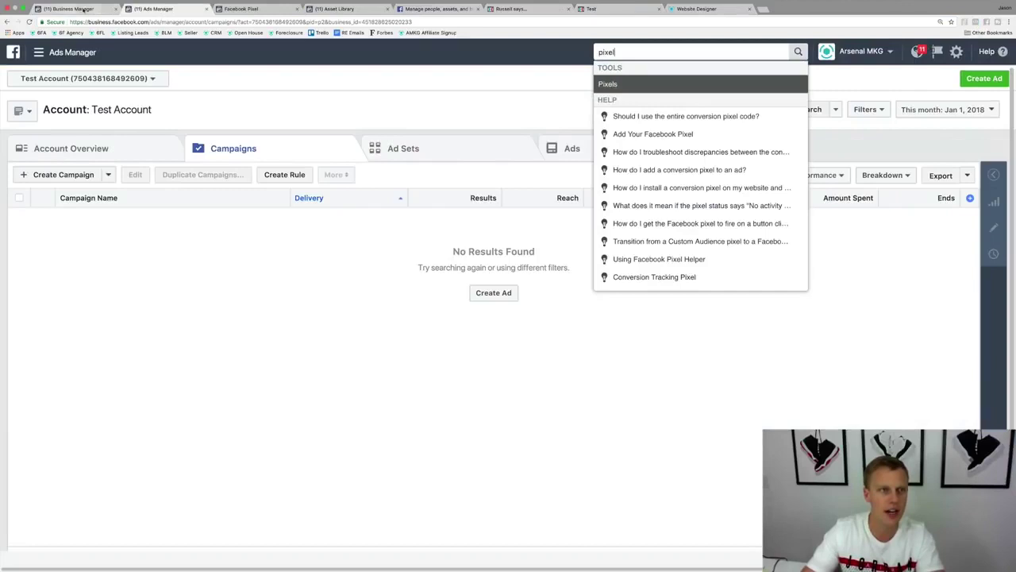
{"action": "left_click", "coordinate": [82, 9]}
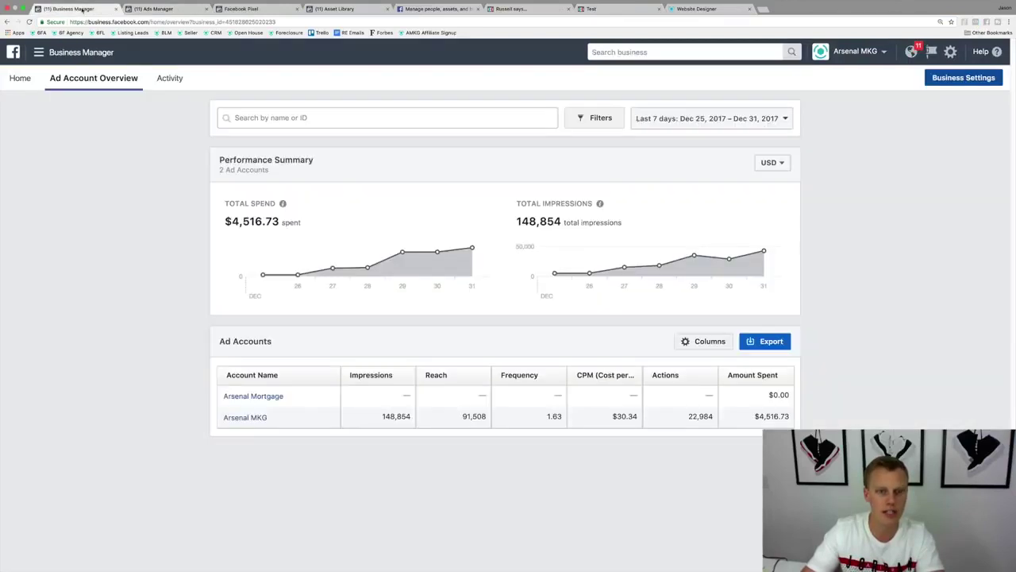
{"action": "left_click", "coordinate": [360, 11]}
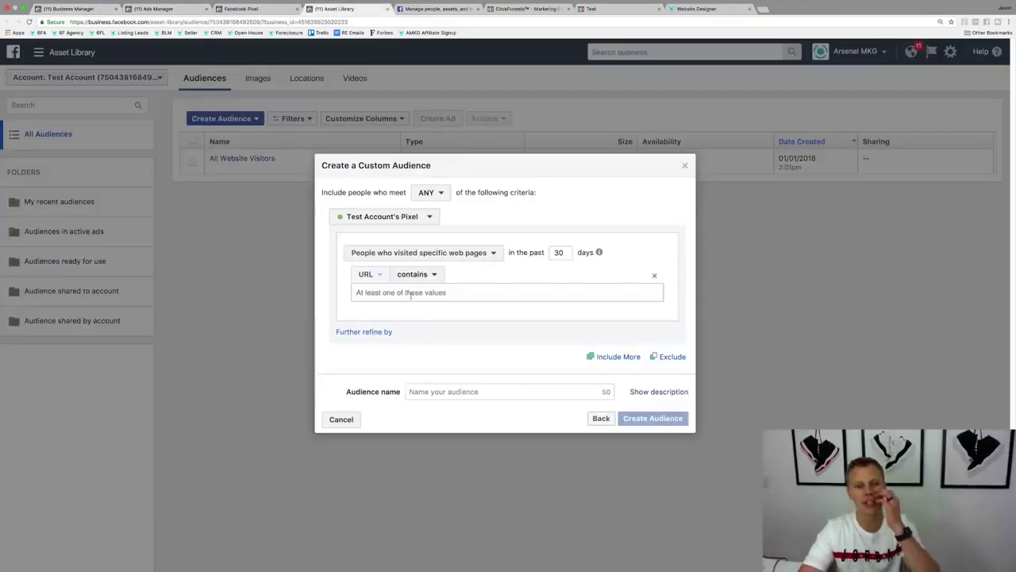
{"action": "type", "text": "http://yoursocialsystem.com/optin16488481"}
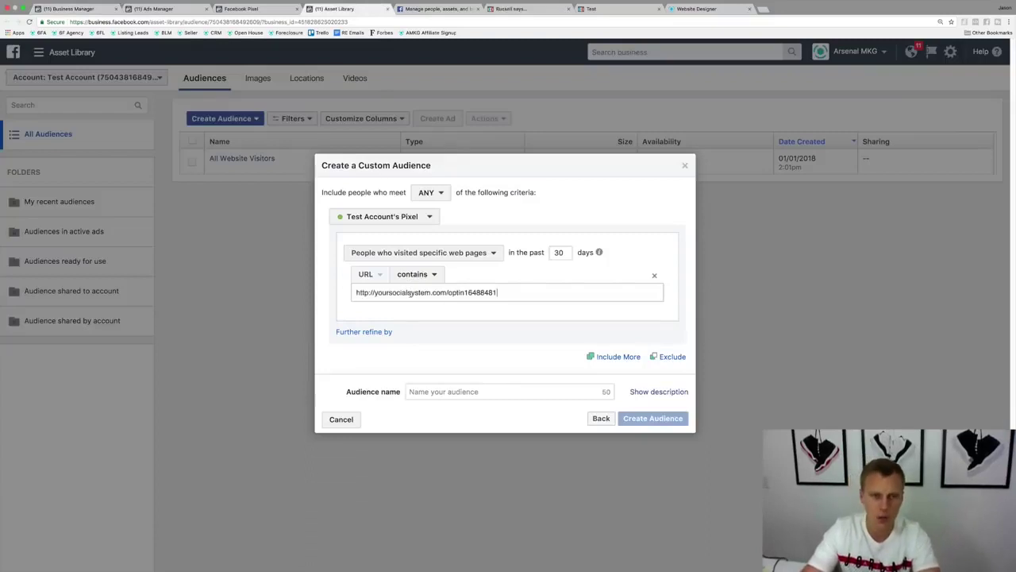
Step: Set the audience's visit window to the past 7 days and name it Blog Post Test Demo Page
{"action": "double_click", "coordinate": [559, 252]}
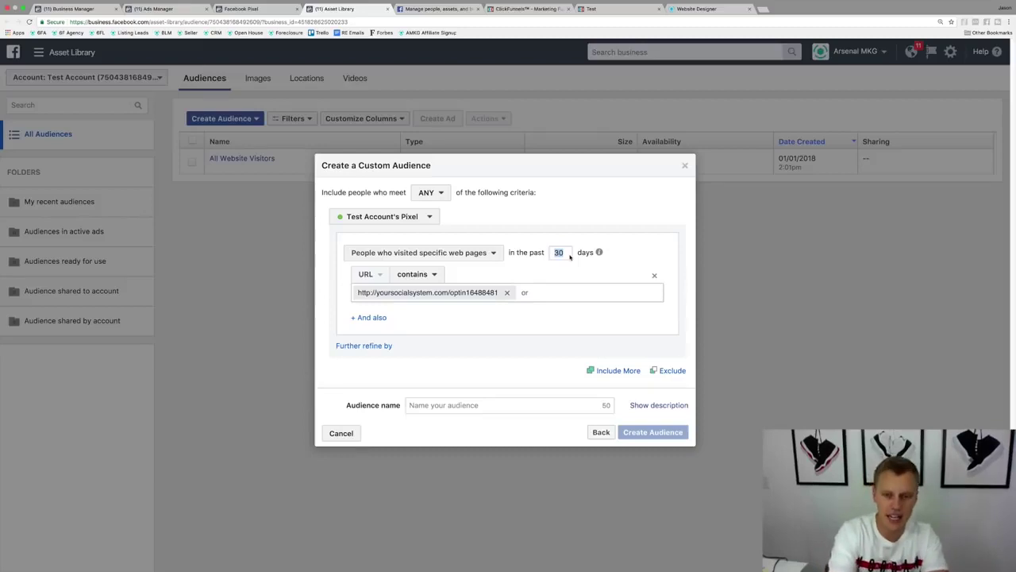
{"action": "type", "text": "7"}
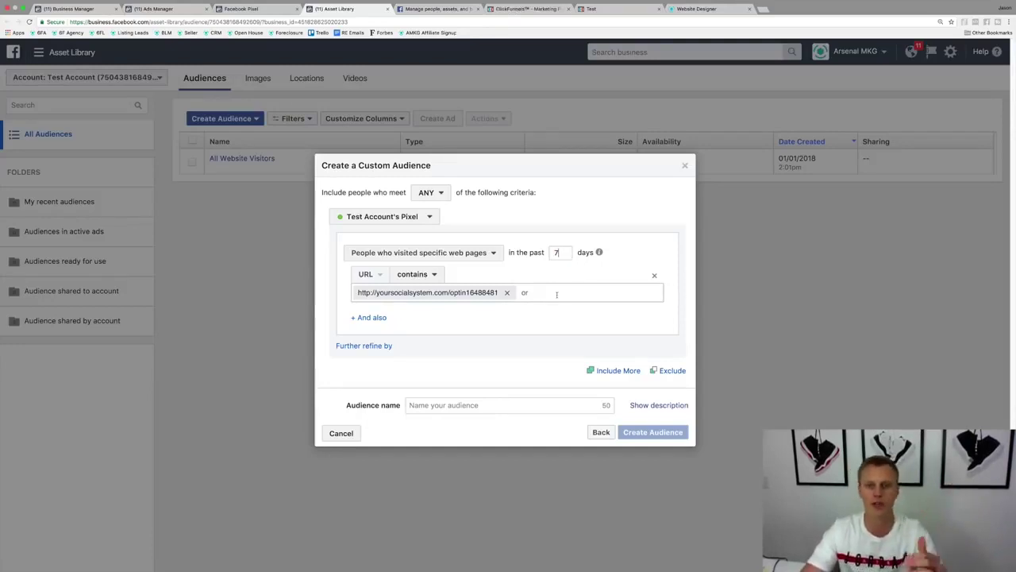
{"action": "left_click", "coordinate": [463, 406]}
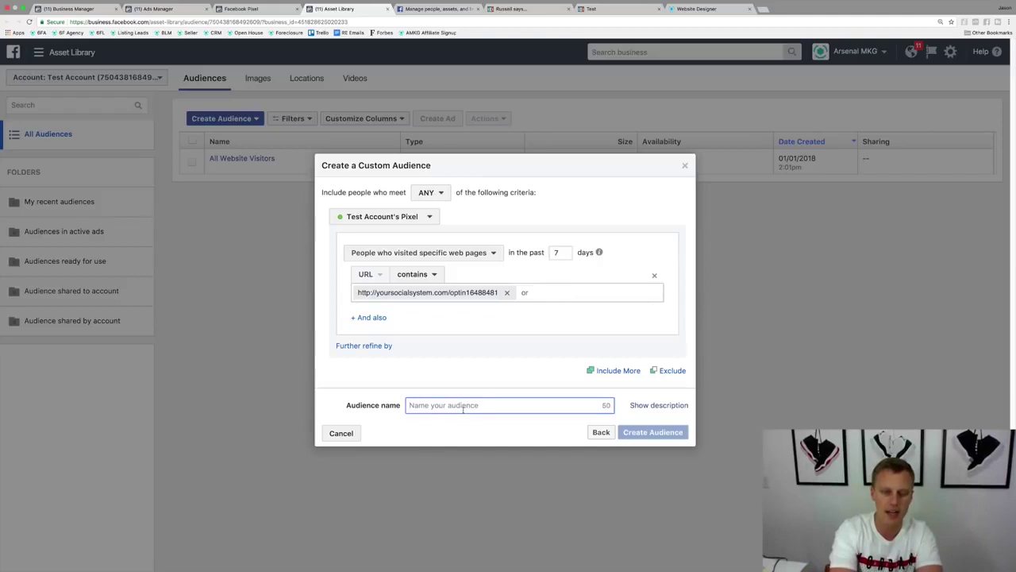
{"action": "type", "text": "Blog Post Test Demo Page"}
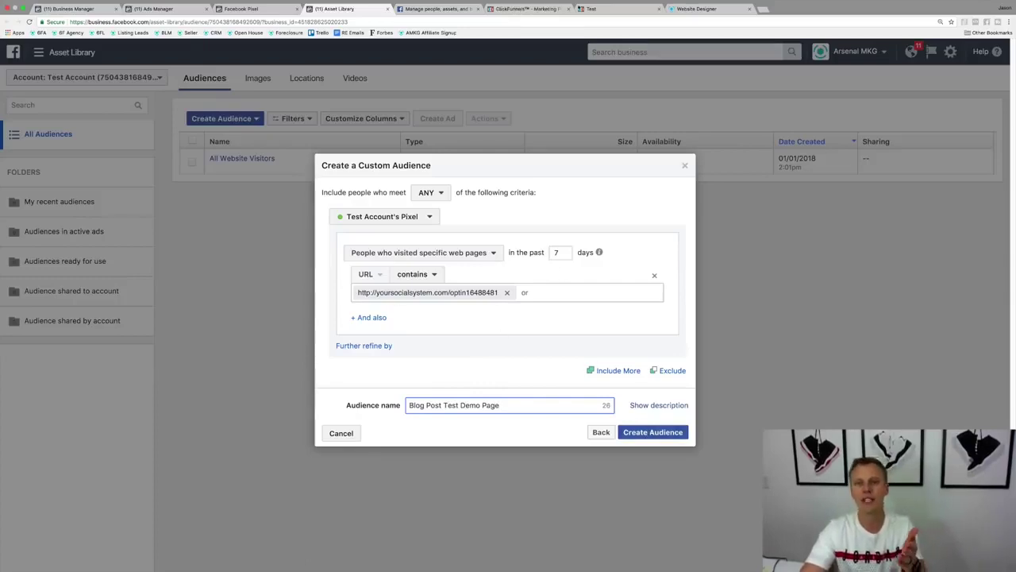
Step: Check the live blog test page again, return to the Asset Library, and finish creating the custom audience
{"action": "left_click", "coordinate": [611, 9]}
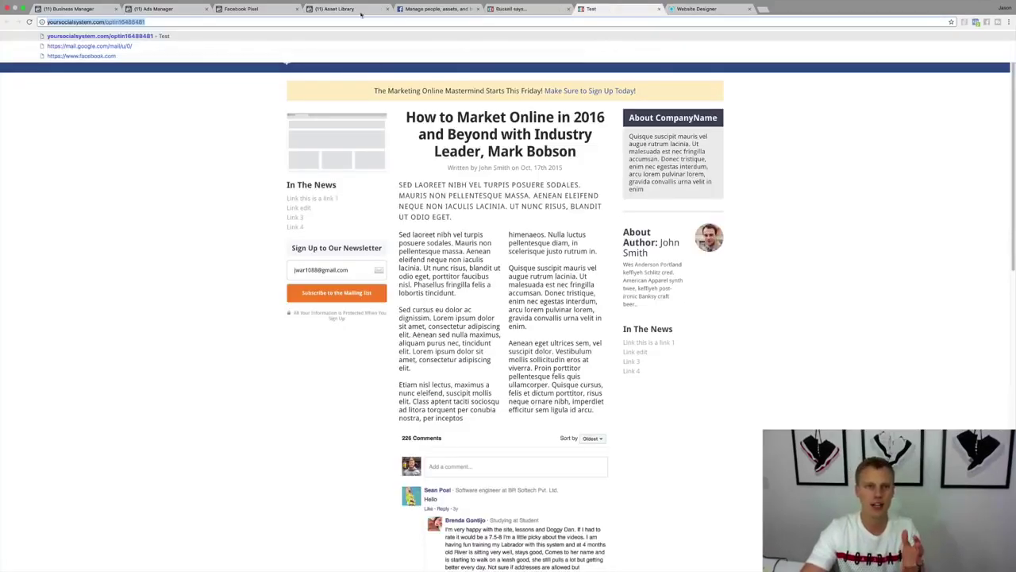
{"action": "left_click", "coordinate": [357, 9]}
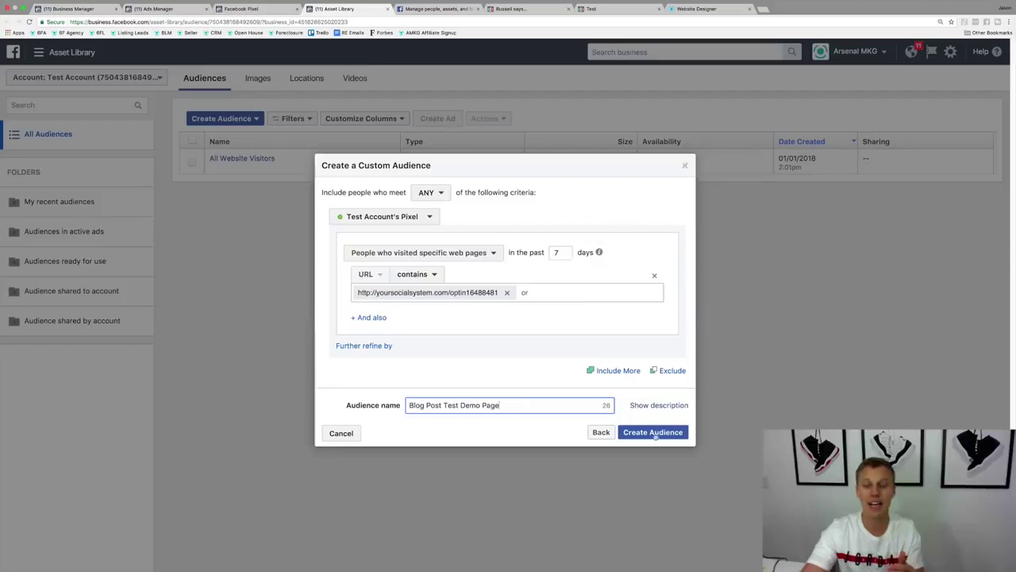
{"action": "left_click", "coordinate": [651, 431]}
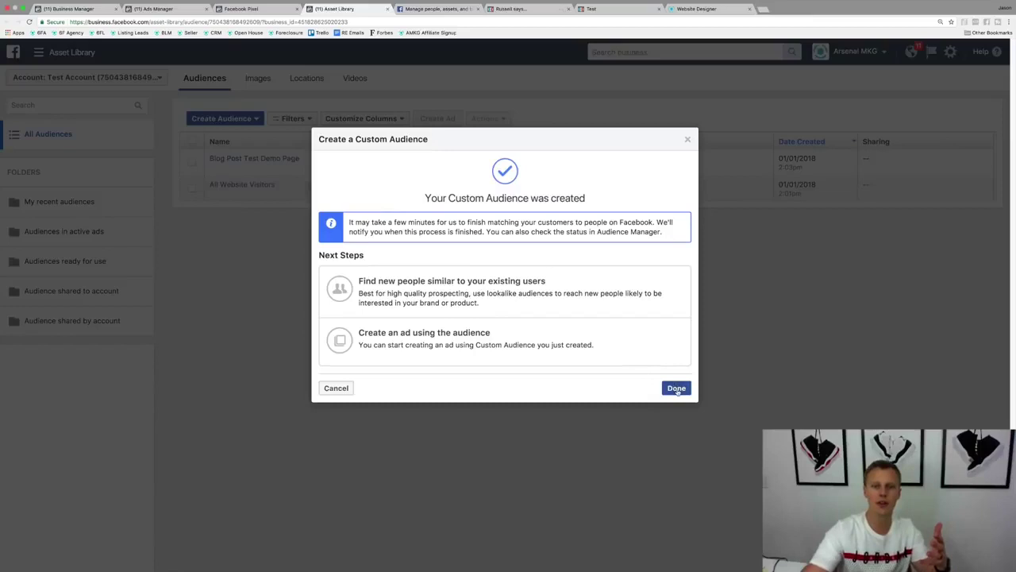
{"action": "left_click", "coordinate": [676, 388]}
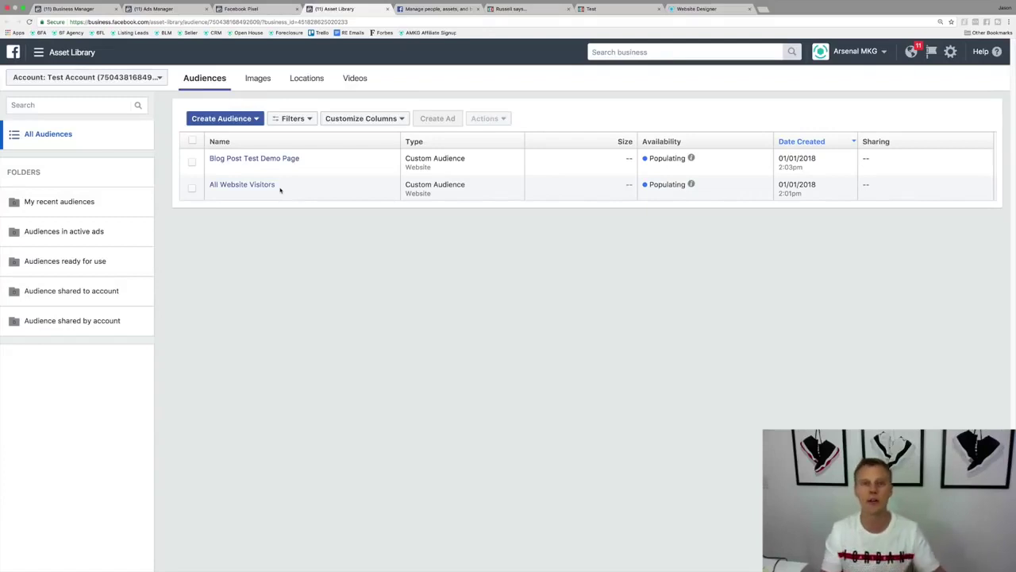
Step: Start a lookalike audience and choose the Blog Post Test Demo Page custom audience as its source
{"action": "left_click", "coordinate": [244, 121]}
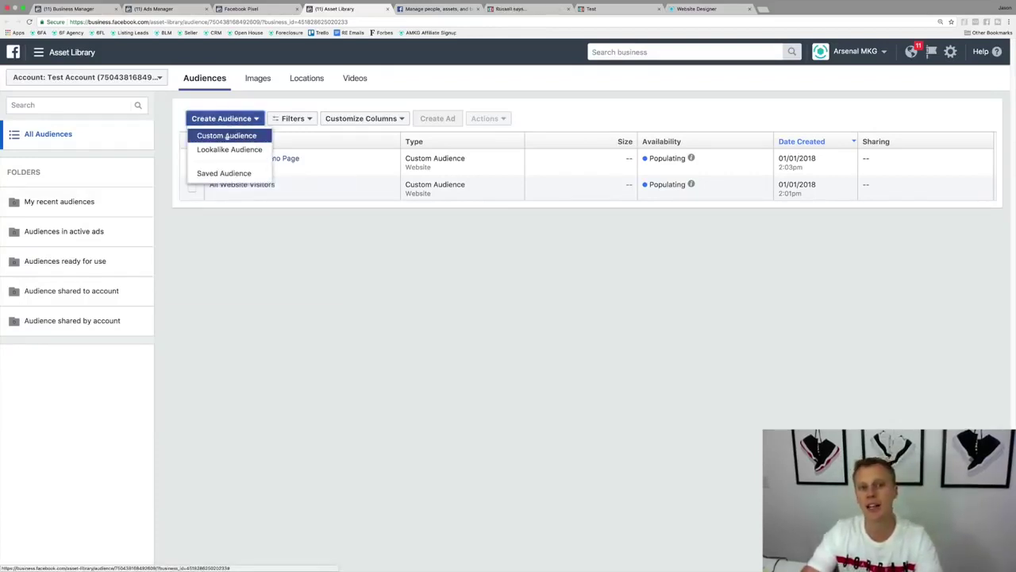
{"action": "left_click", "coordinate": [230, 150]}
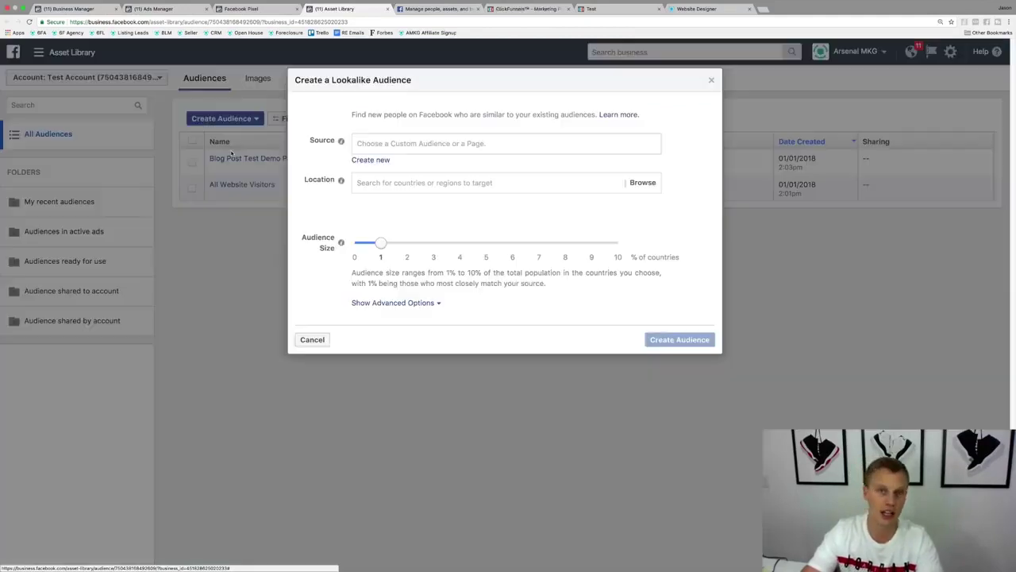
{"action": "left_click", "coordinate": [373, 144]}
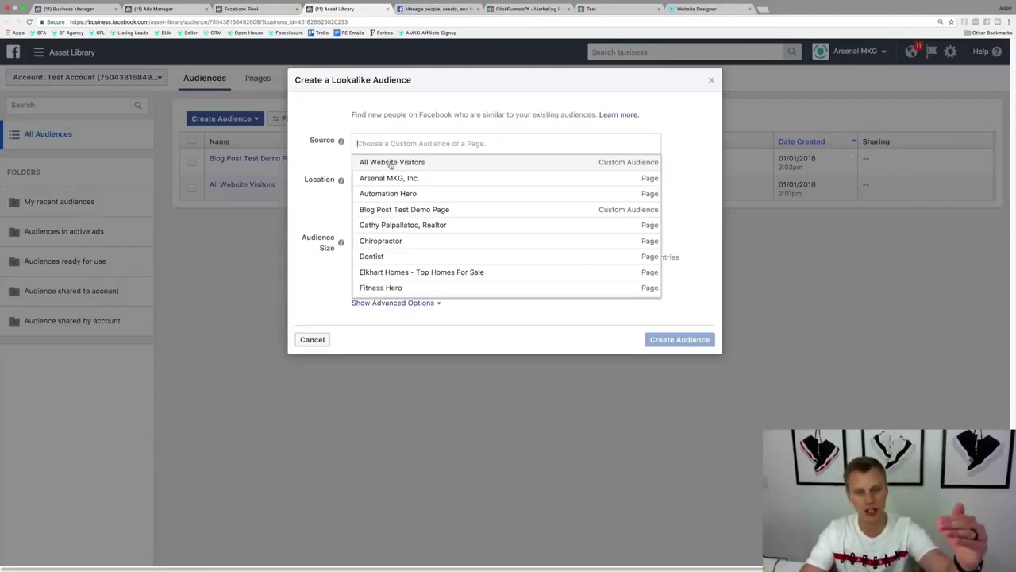
{"action": "scroll", "coordinate": [397, 189], "scroll_direction": "down", "scroll_amount": 5}
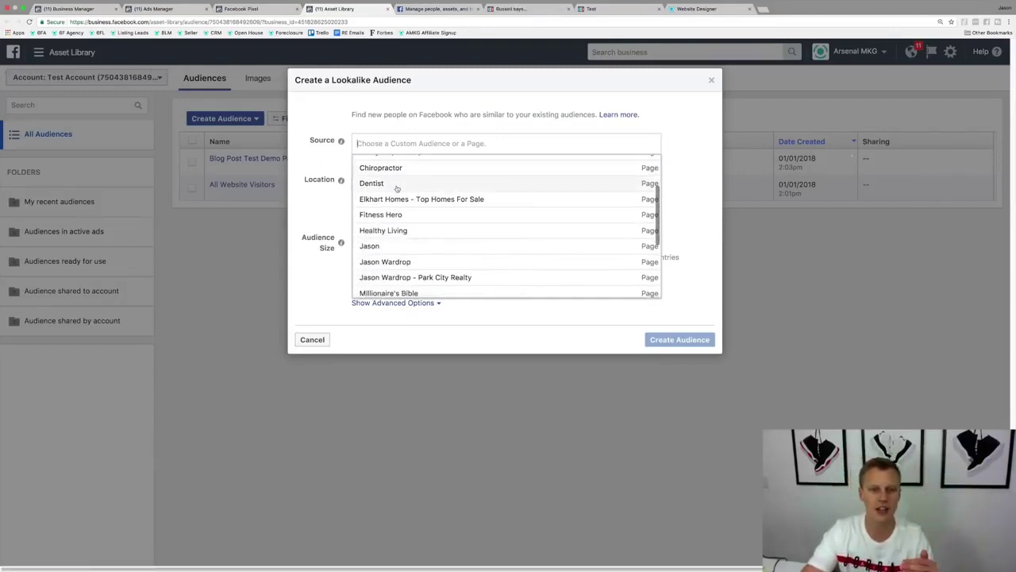
{"action": "scroll", "coordinate": [397, 188], "scroll_direction": "down", "scroll_amount": 2}
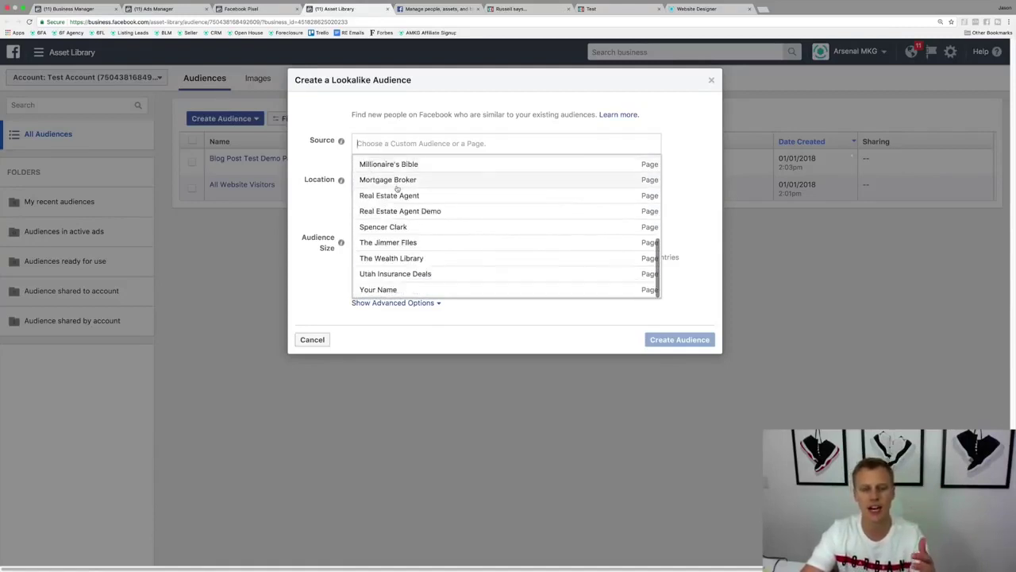
{"action": "scroll", "coordinate": [397, 188], "scroll_direction": "up", "scroll_amount": 7}
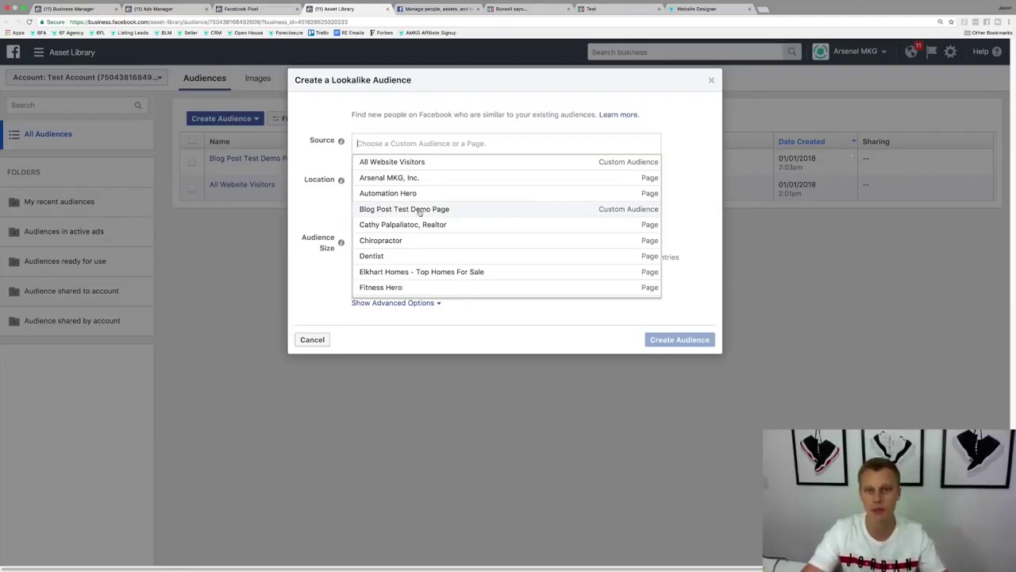
{"action": "left_click", "coordinate": [419, 210]}
Step: Set the lookalike location to United States, try an audience size of 3%, and return it to 1%
{"action": "left_click", "coordinate": [407, 184]}
{"action": "type", "text": "United States"}
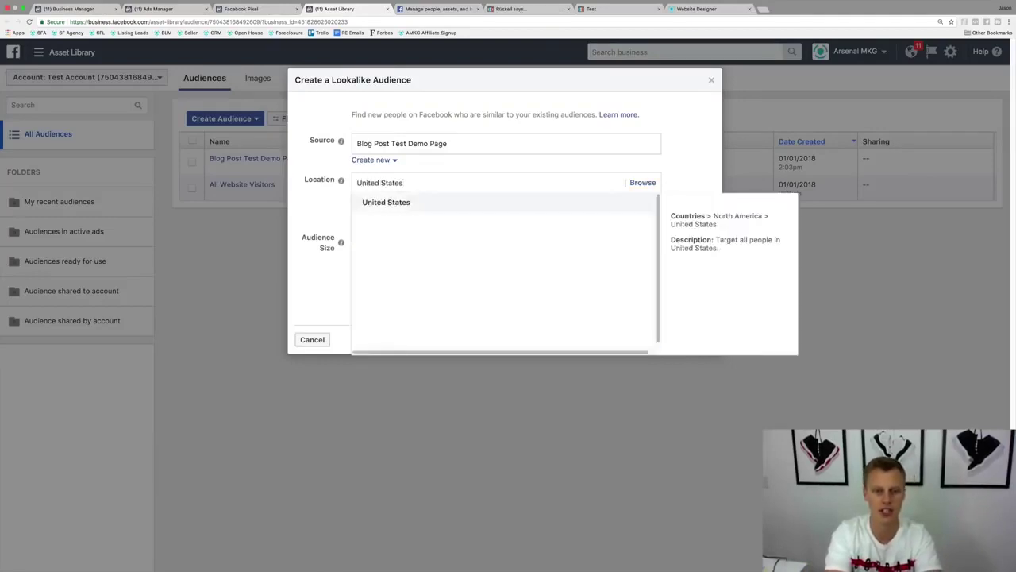
{"action": "key", "text": "Return"}
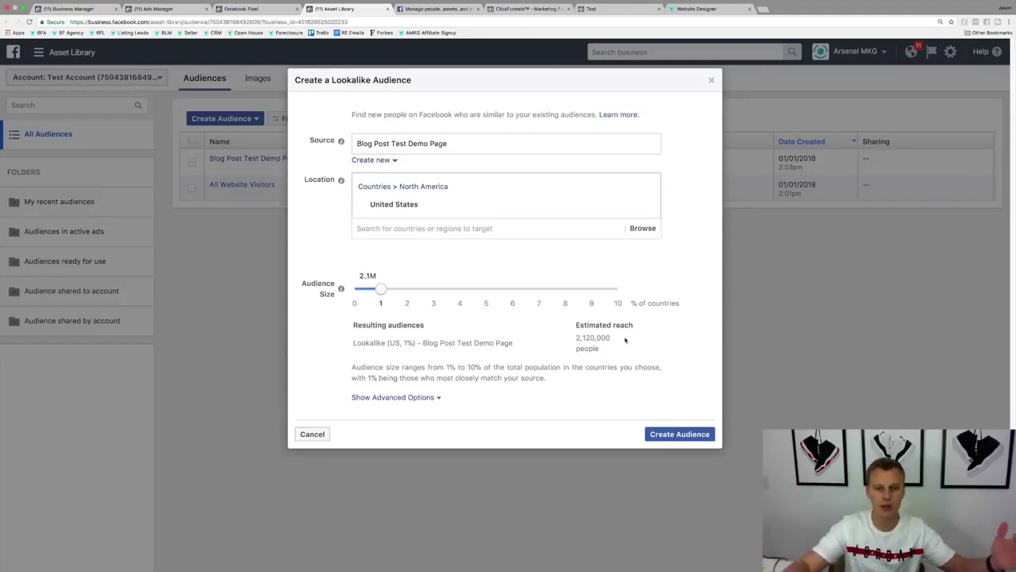
{"action": "left_click_drag", "start_coordinate": [382, 289], "coordinate": [434, 289]}
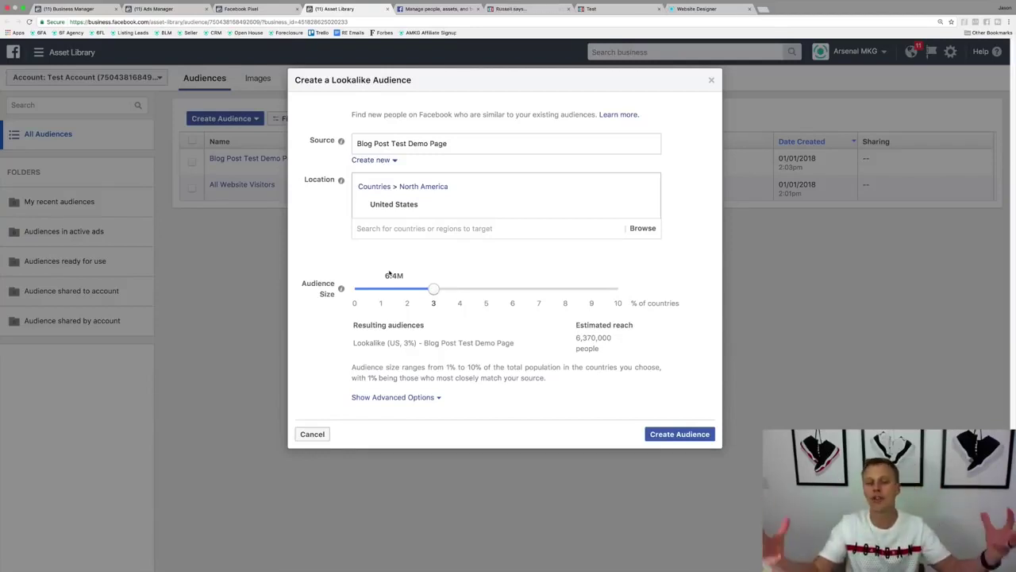
{"action": "left_click_drag", "start_coordinate": [433, 289], "coordinate": [383, 290]}
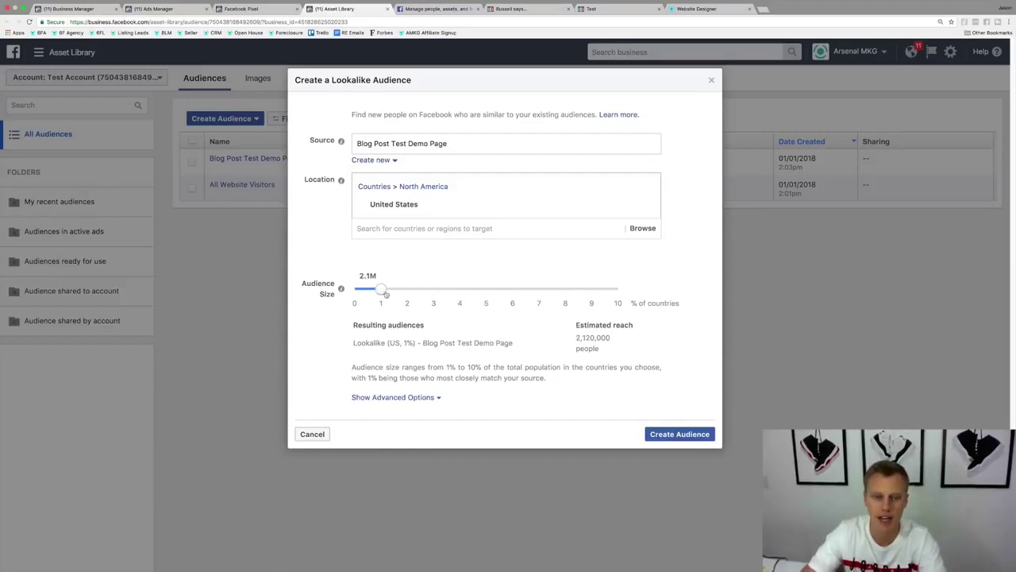
Step: Review the advanced options, set the number of audiences to 1, and create the lookalike audience
{"action": "left_click", "coordinate": [416, 397]}
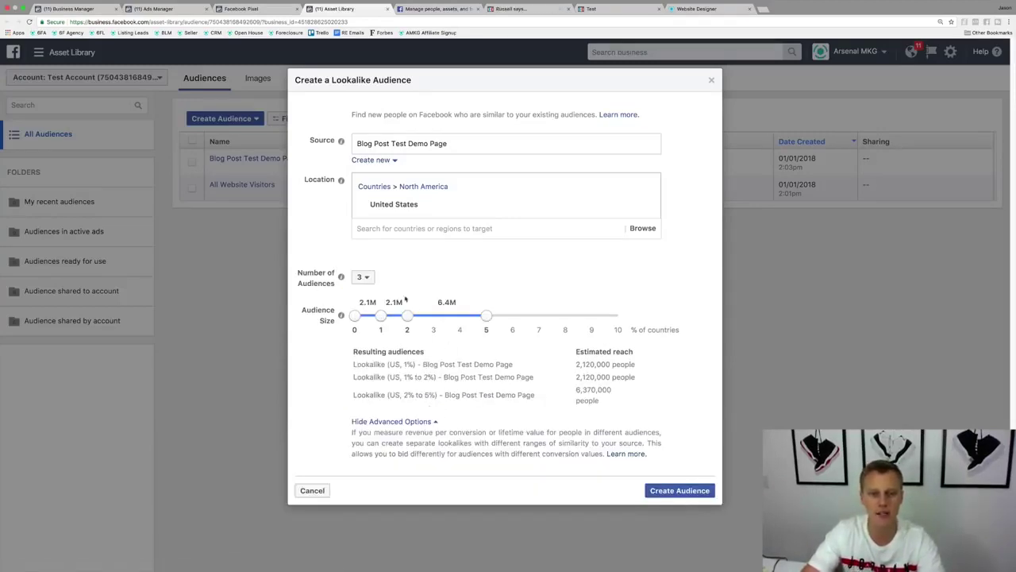
{"action": "left_click", "coordinate": [363, 277]}
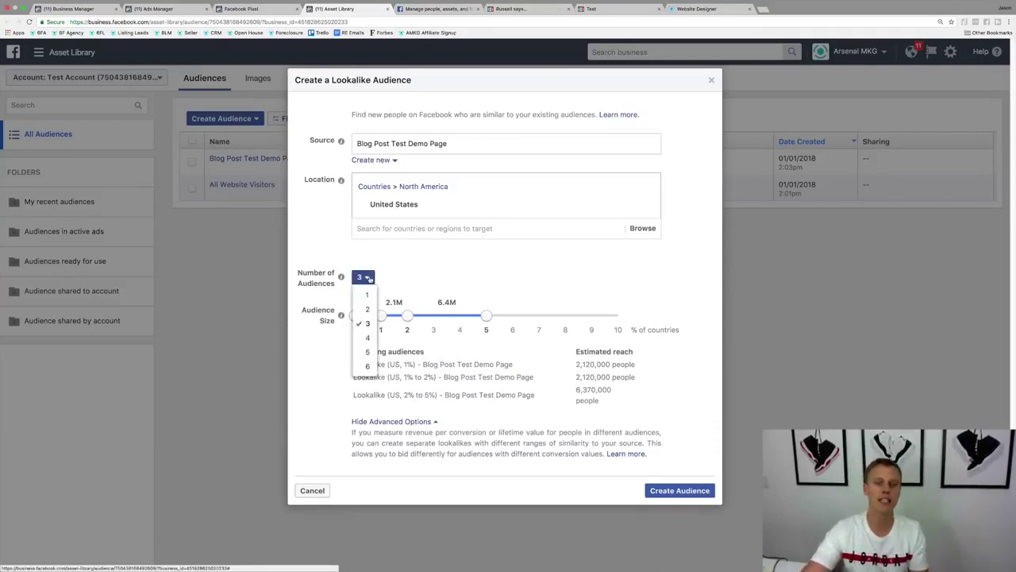
{"action": "left_click", "coordinate": [413, 270]}
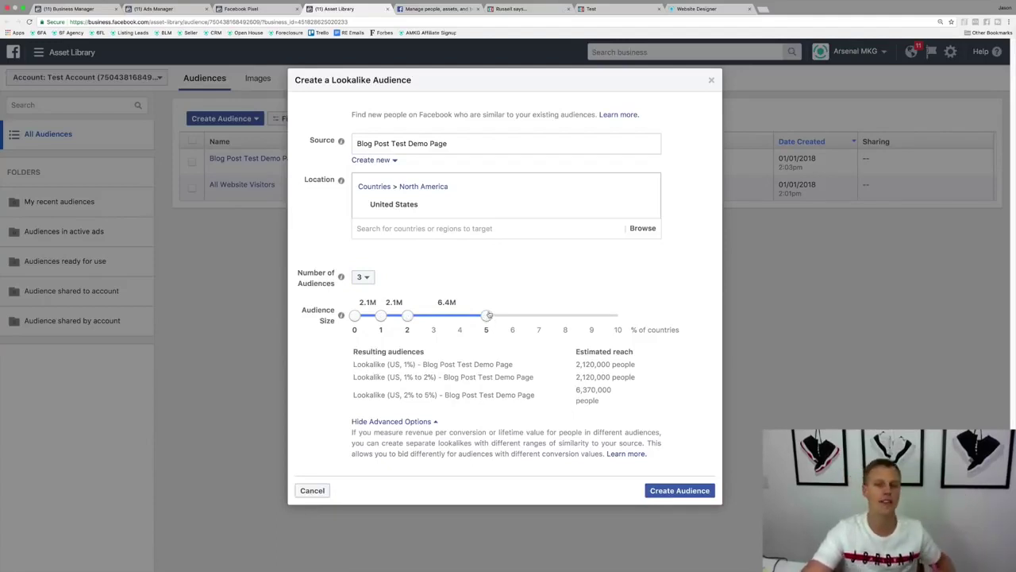
{"action": "left_click", "coordinate": [362, 276]}
{"action": "left_click", "coordinate": [361, 292]}
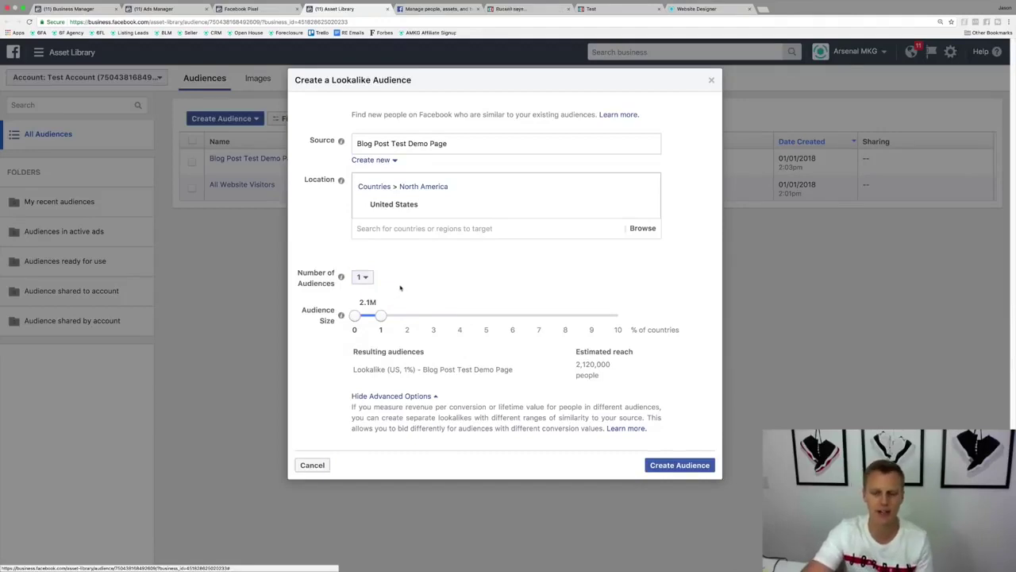
{"action": "left_click", "coordinate": [676, 466]}
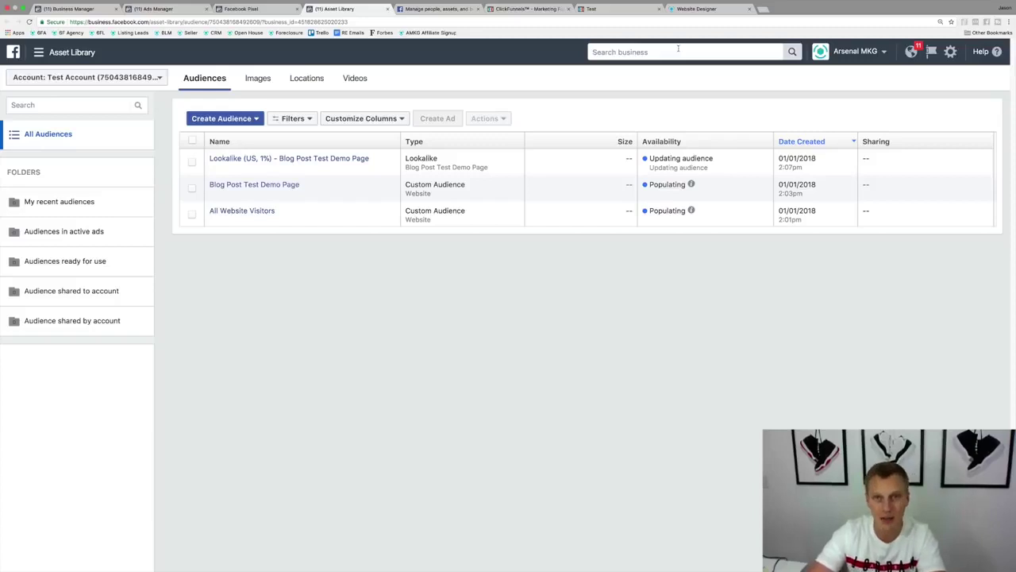
Step: Search the business tools for "pixel" and open the Facebook Pixels page in Events Manager
{"action": "left_click", "coordinate": [678, 48]}
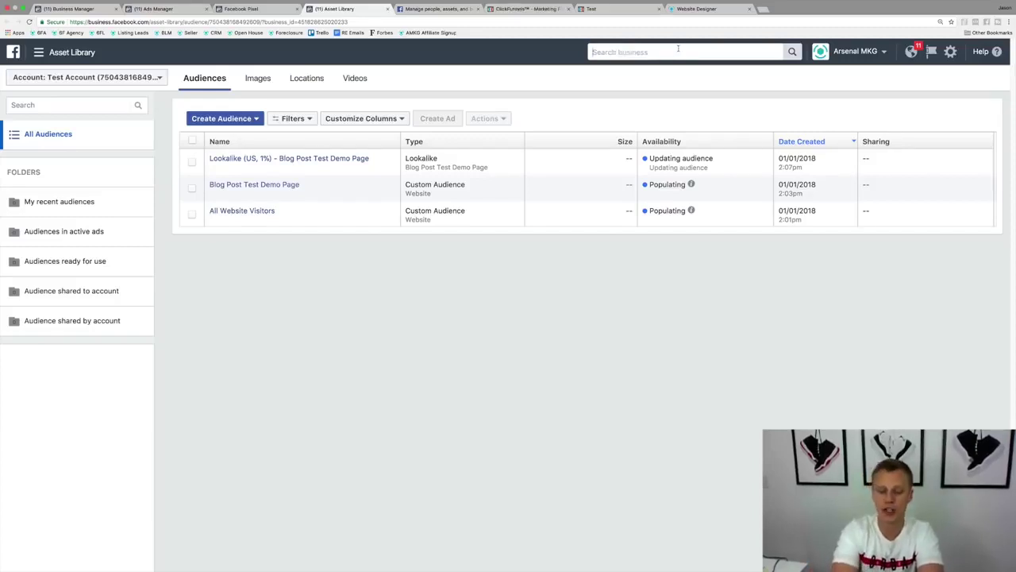
{"action": "type", "text": "pixel"}
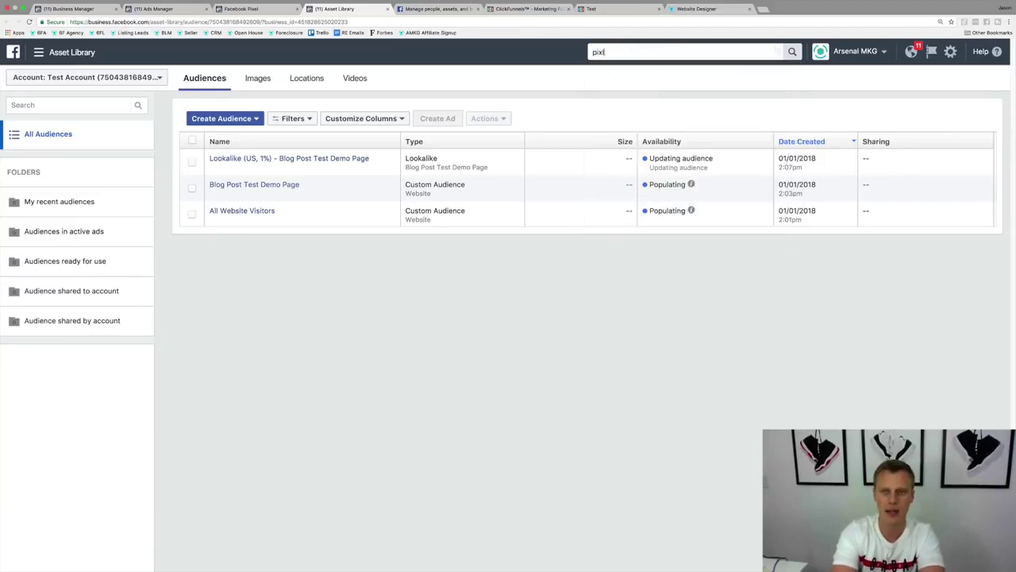
{"action": "key", "text": "BackSpace"}
{"action": "key", "text": "BackSpace"}
{"action": "key", "text": "Return"}
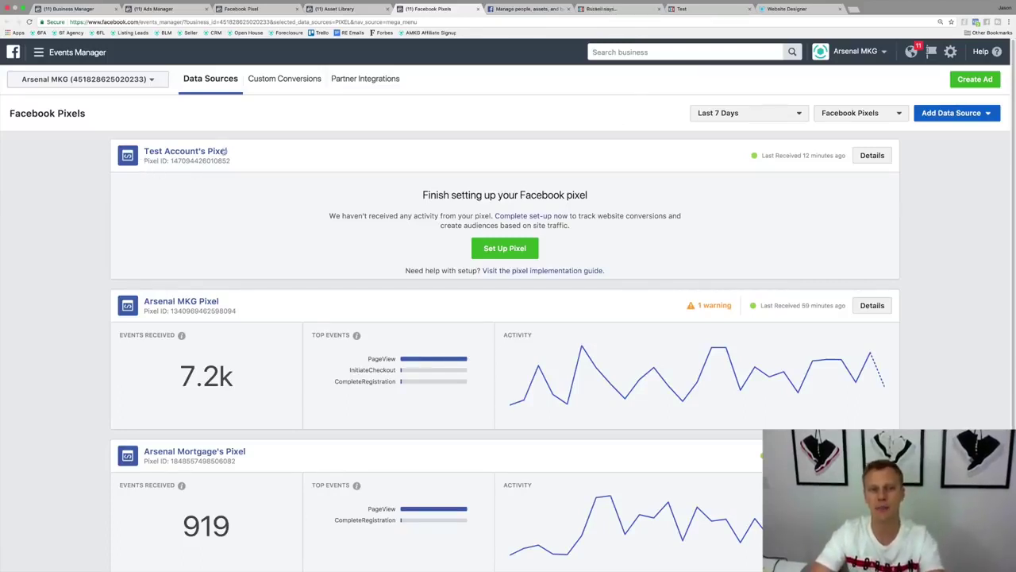
{"action": "left_click", "coordinate": [511, 250]}
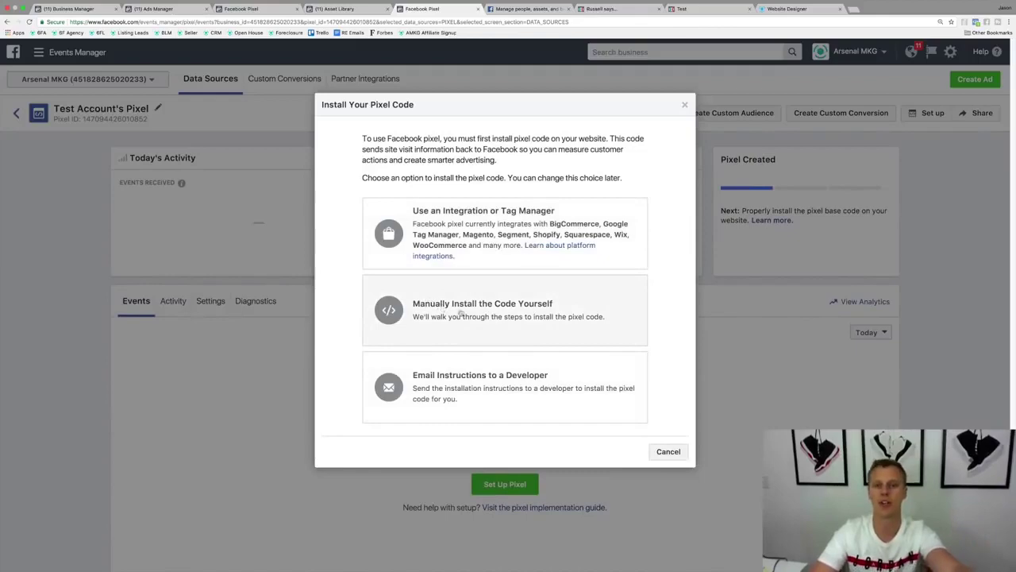
{"action": "left_click", "coordinate": [460, 314]}
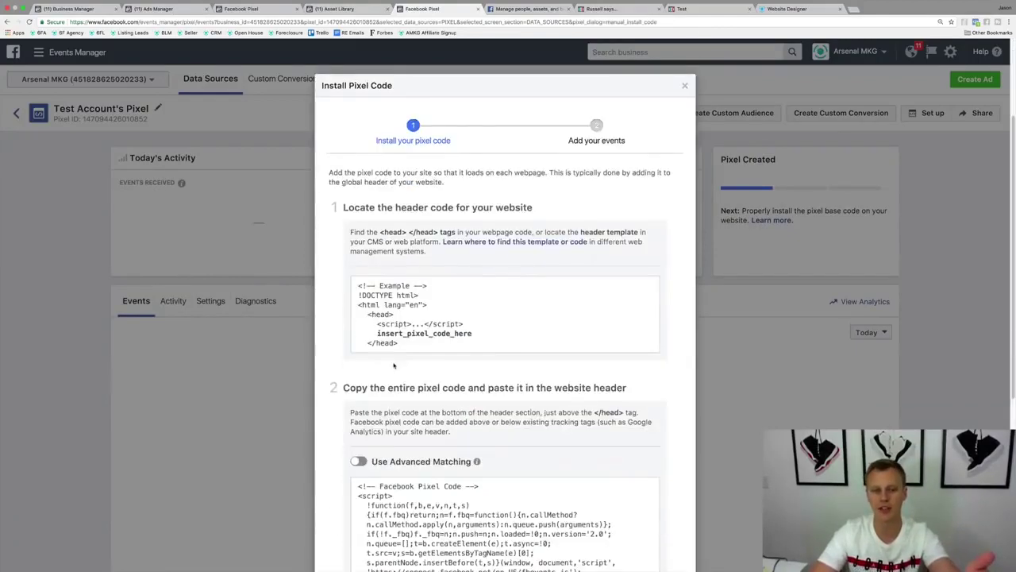
{"action": "scroll", "coordinate": [394, 365], "scroll_direction": "down", "scroll_amount": 3}
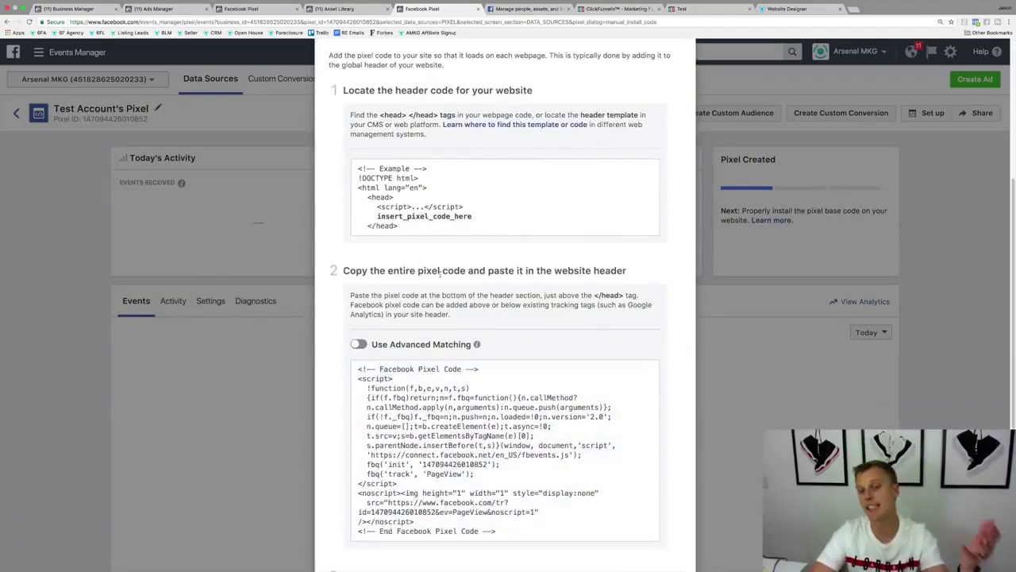
{"action": "left_click", "coordinate": [505, 446]}
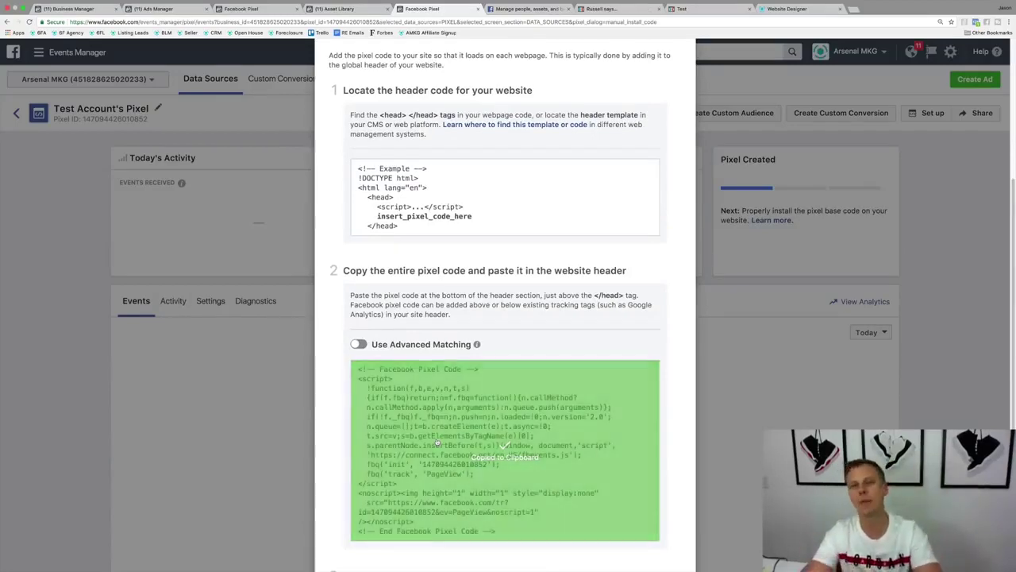